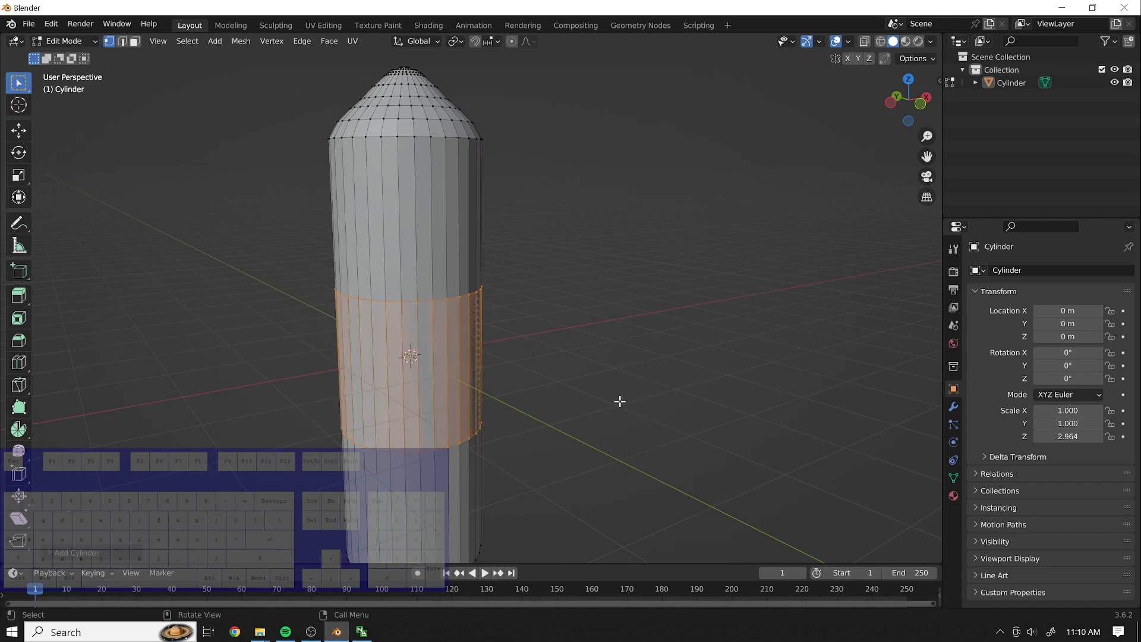
# Move the selected small cylinder along the global X axis until it stands clear beside the tall body.
pyautogui.press('g')
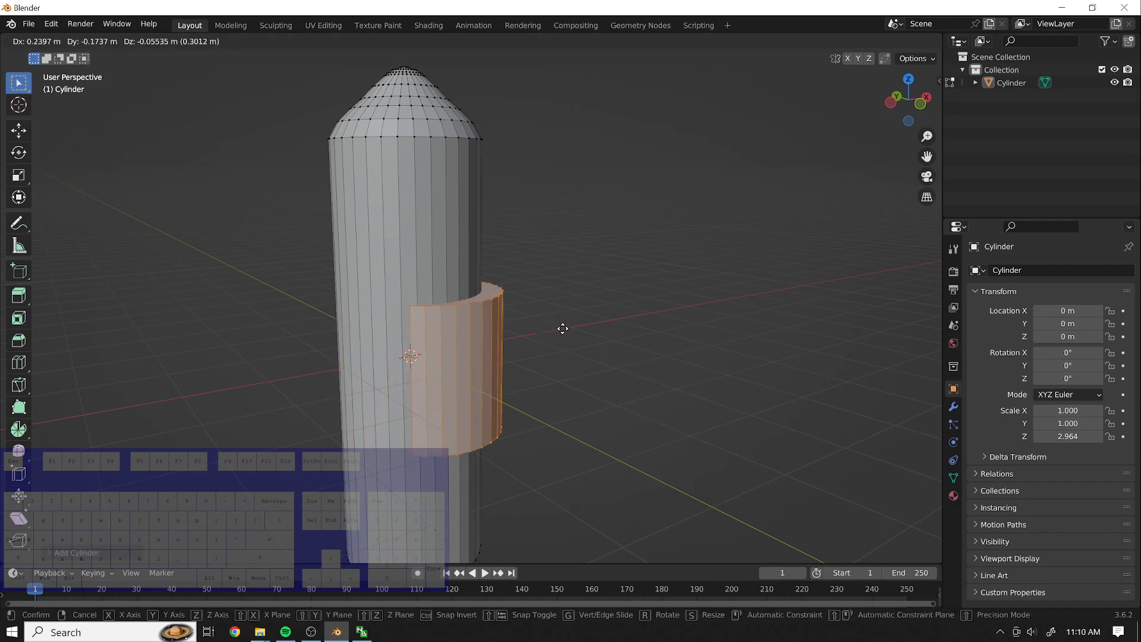
pyautogui.press('x')
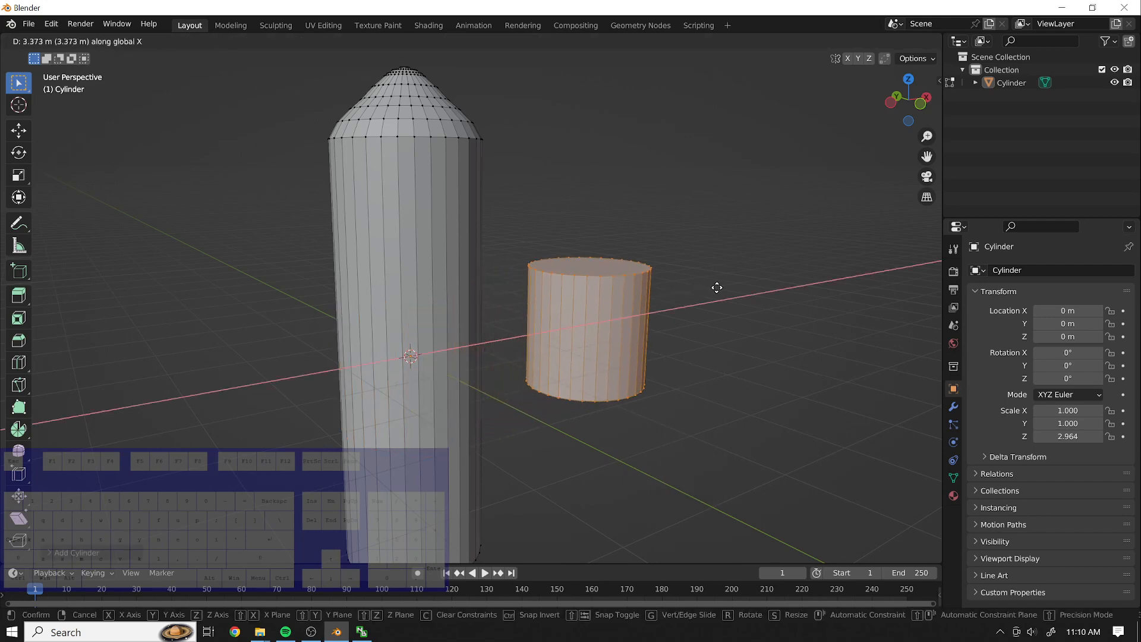
pyautogui.click(677, 288)
pyautogui.moveTo(752, 301); pyautogui.dragTo(702, 301, button='middle')
# Rotate the small cylinder about the global Y axis until it lies roughly horizontal.
pyautogui.press('r')
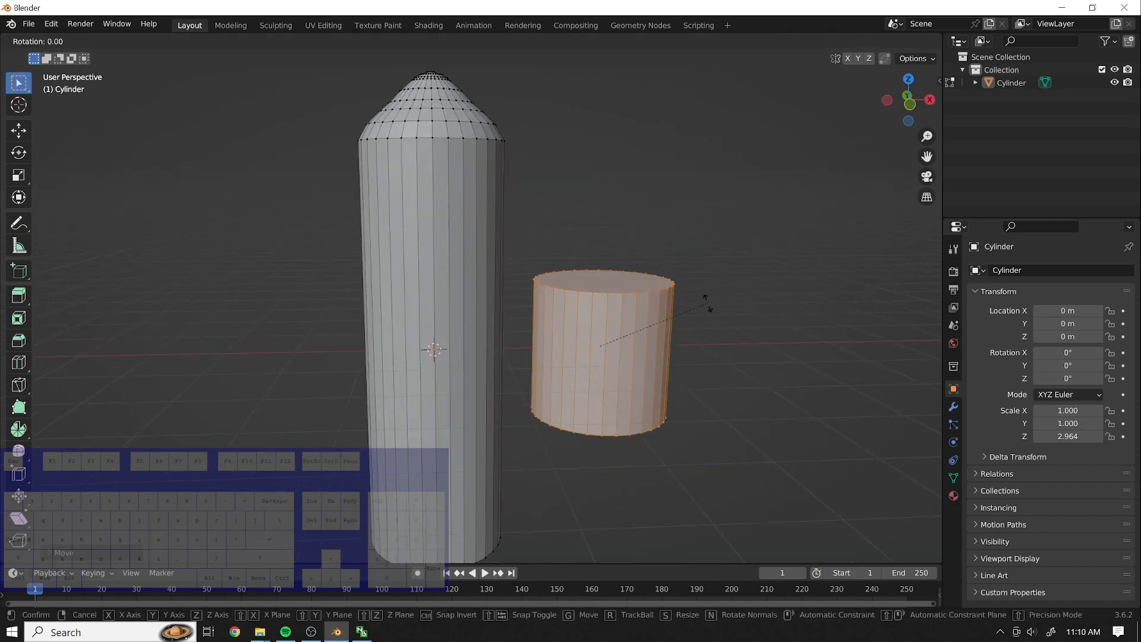
pyautogui.press('x')
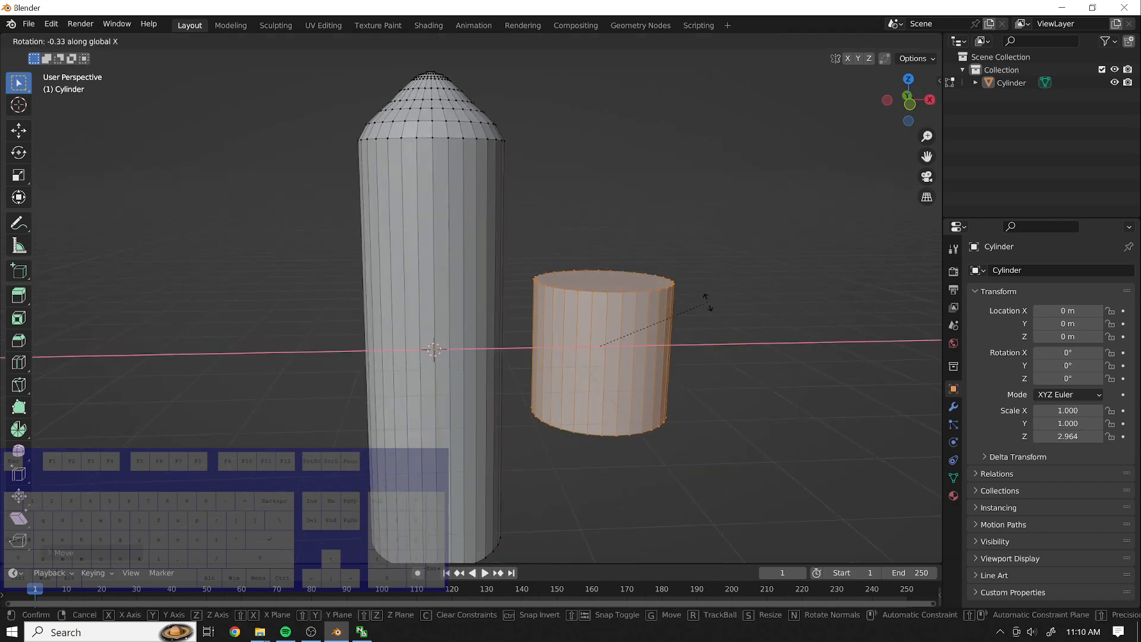
pyautogui.press('z')
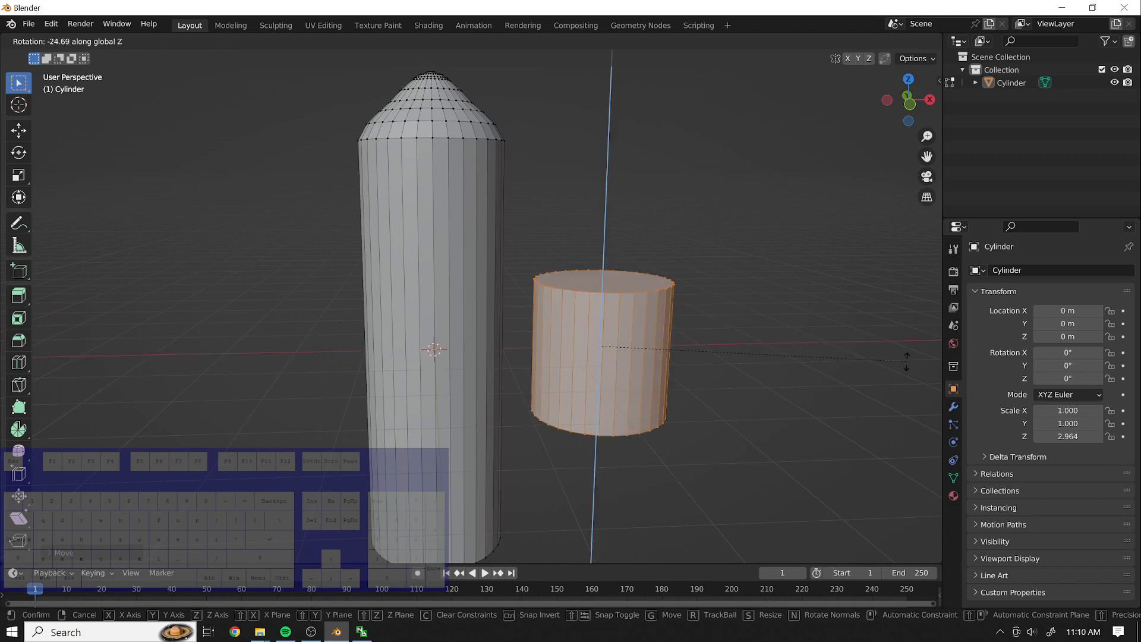
pyautogui.press('y')
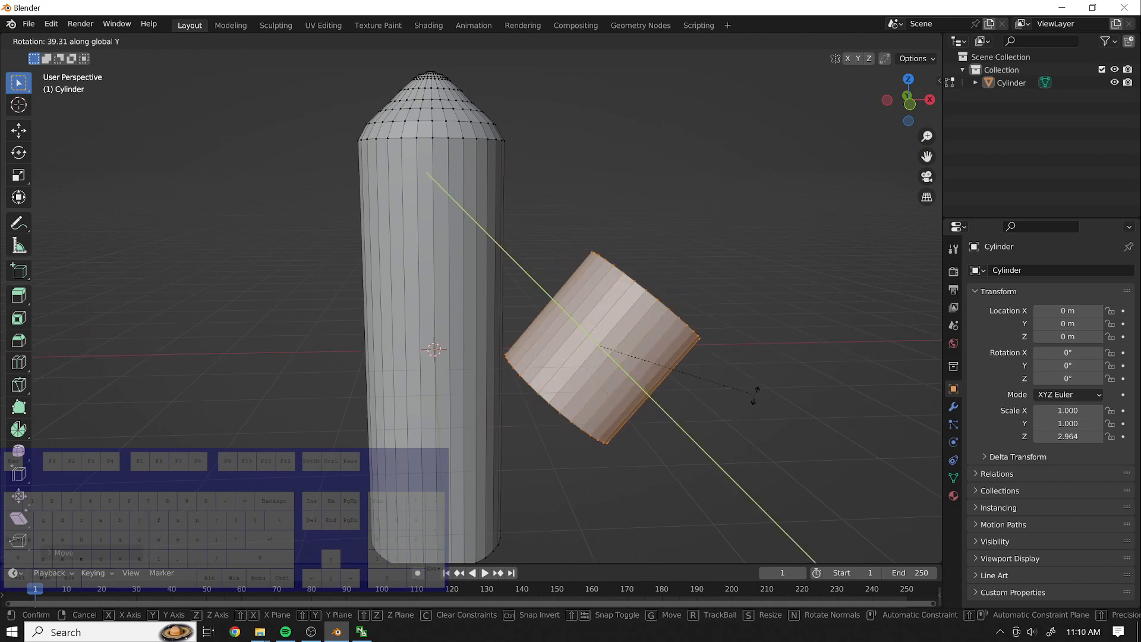
pyautogui.click(665, 487)
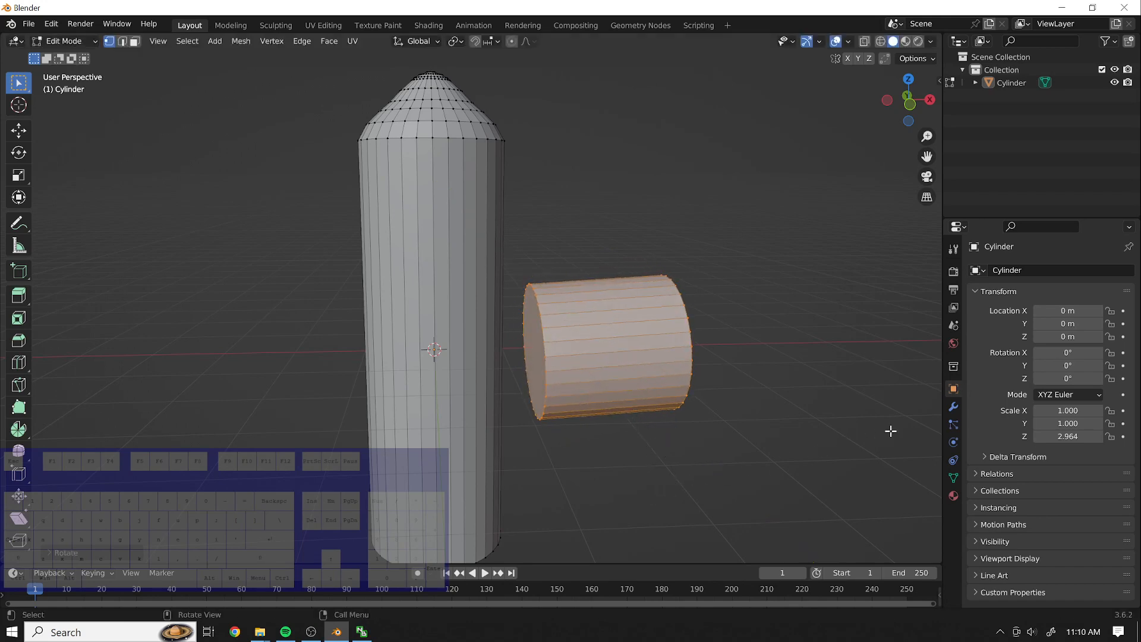
# Deselect the small cylinder's geometry and switch from Edit Mode to Object Mode.
pyautogui.keyDown('shift'); pyautogui.moveTo(892, 431); pyautogui.dragTo(838, 421, button='middle'); pyautogui.keyUp('shift')
pyautogui.click(819, 401)
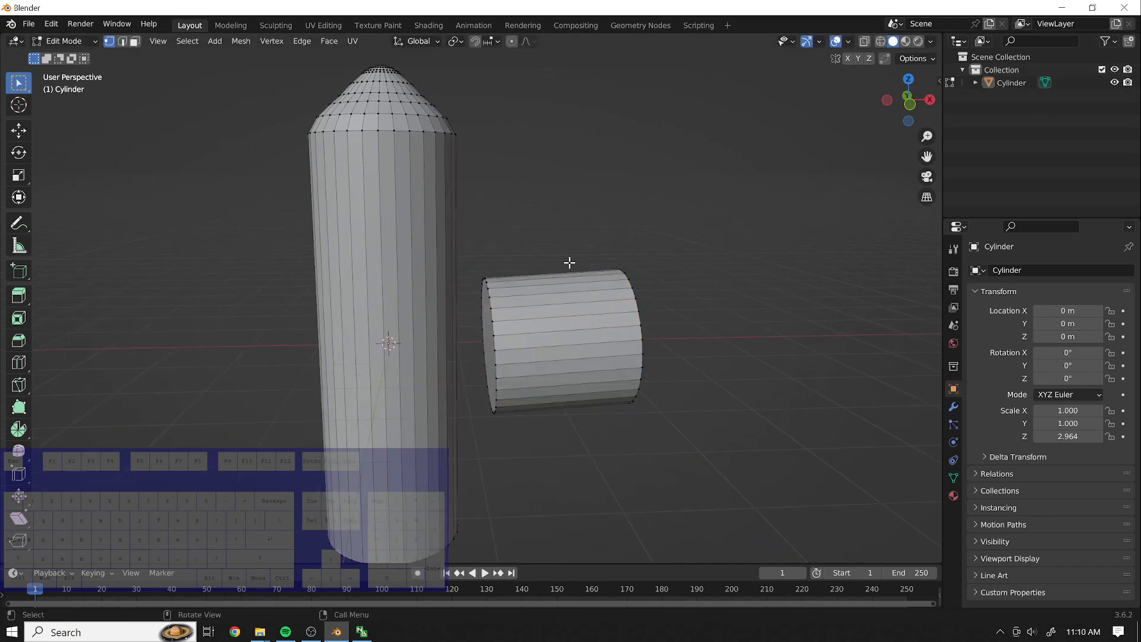
pyautogui.click(76, 41)
pyautogui.click(78, 59)
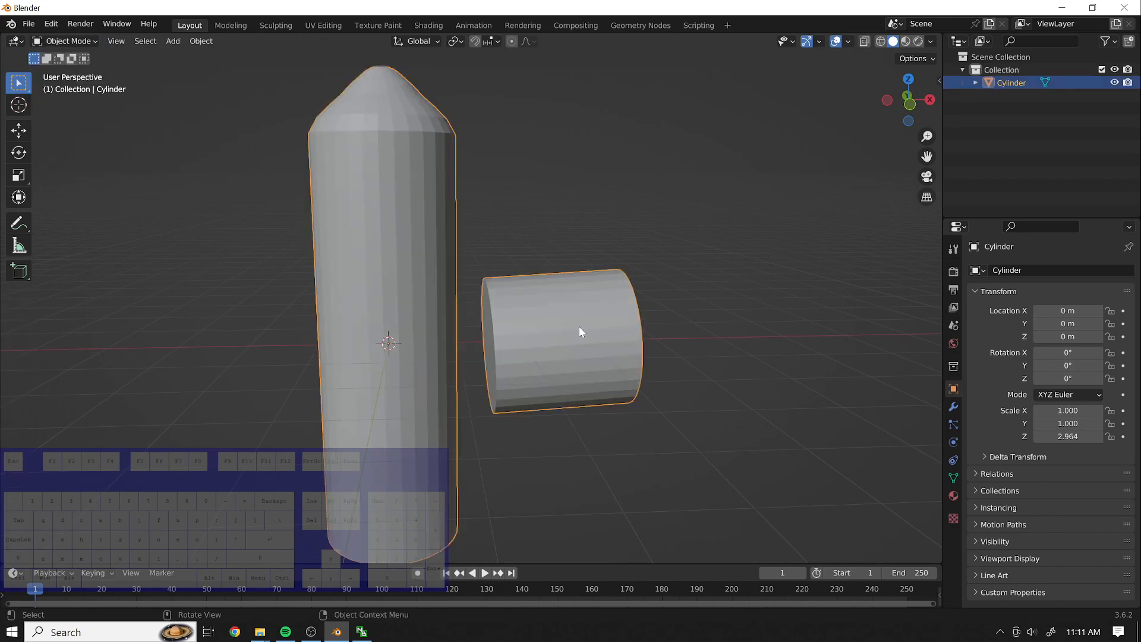
# Examine the Cylinder entry and its mesh data in the scene hierarchy to check whether the two shapes are separate objects.
pyautogui.moveTo(713, 177); pyautogui.dragTo(520, 483)
pyautogui.click(973, 74)
pyautogui.click(976, 84)
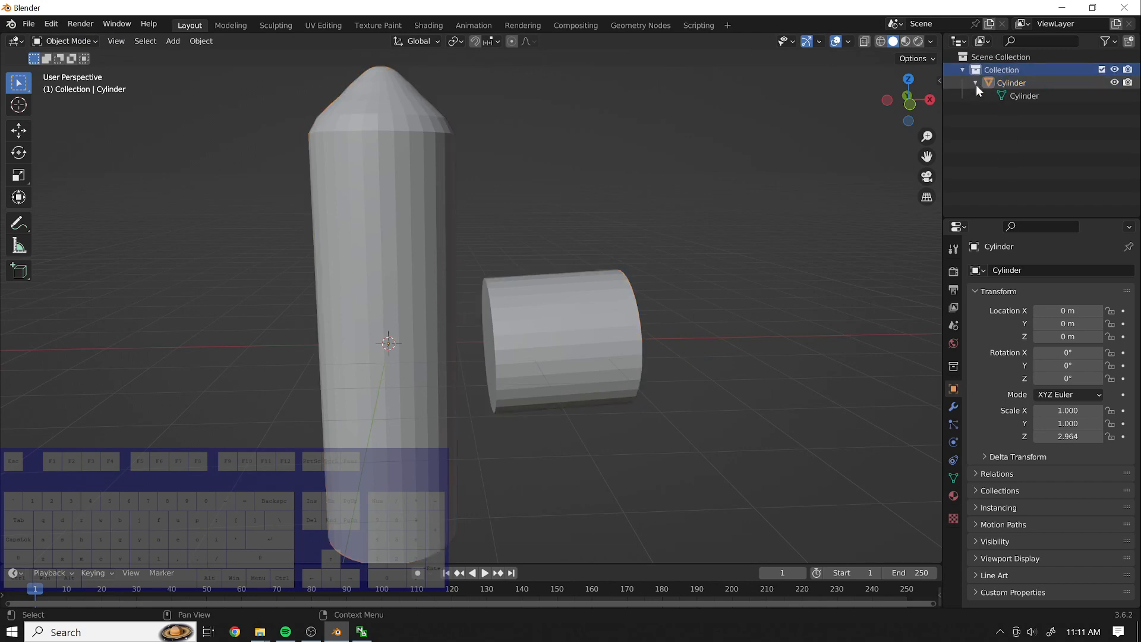
pyautogui.click(1018, 97)
pyautogui.click(975, 82)
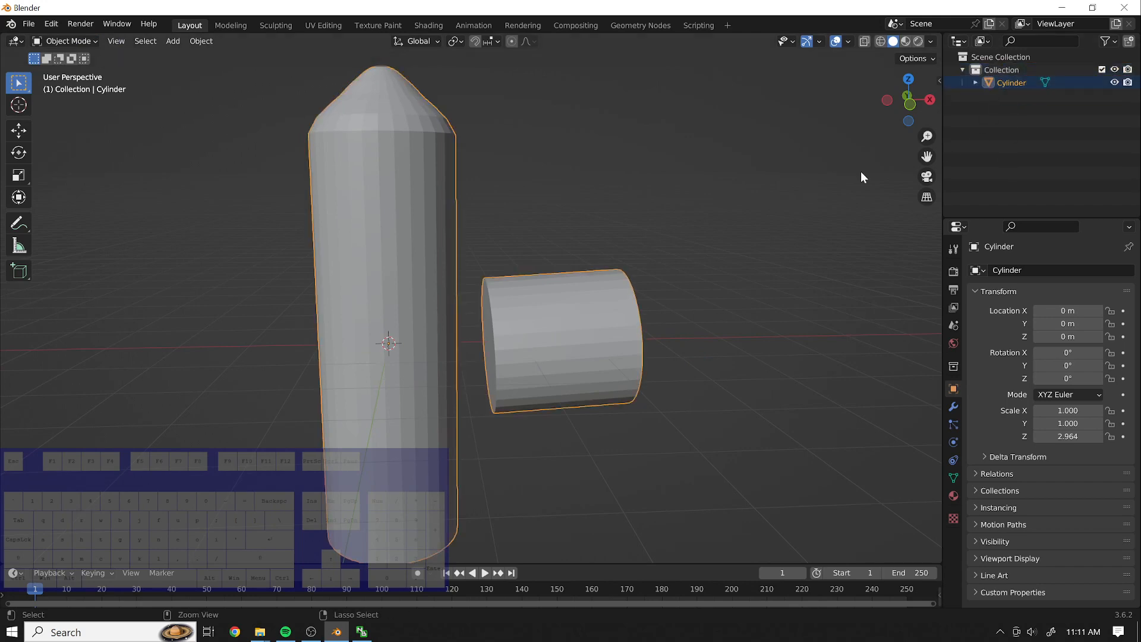
# Undo the recent edits back through the small cylinder's rotation, move and creation, leaving only the tall body in Edit Mode.
pyautogui.hotkey('ctrl', 'z')
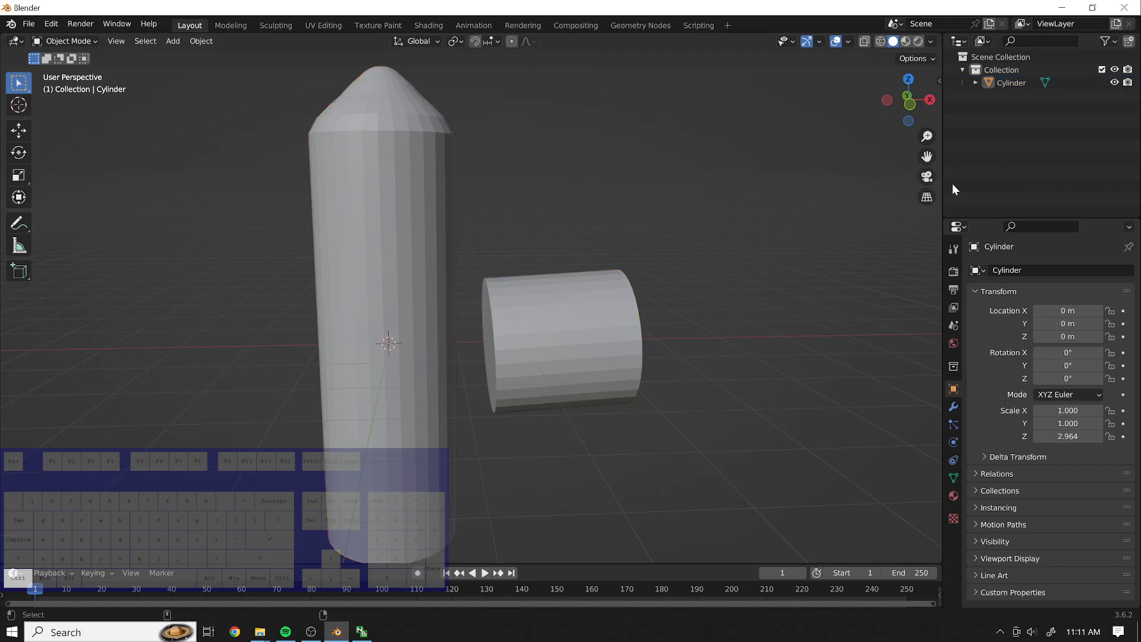
pyautogui.press('Tab')
pyautogui.hotkey('ctrl', 'z')
pyautogui.hotkey('ctrl', 'z')
pyautogui.hotkey('ctrl', 'z')
pyautogui.hotkey('ctrl', 'z')
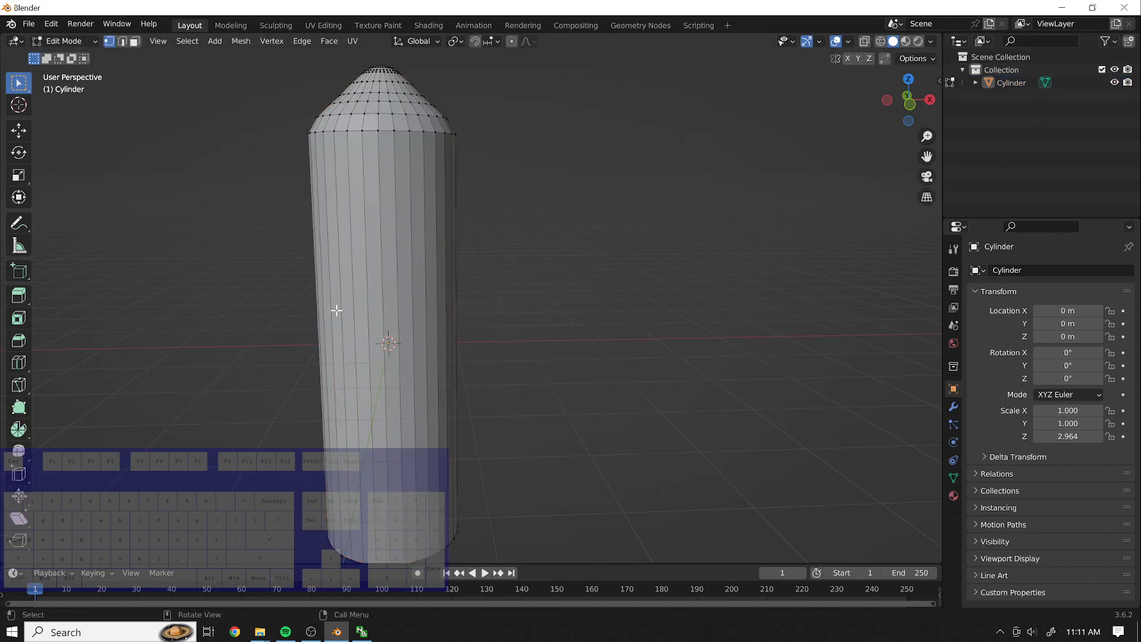
# Switch to Object Mode and add a mesh cylinder as a separate object.
pyautogui.click(74, 42)
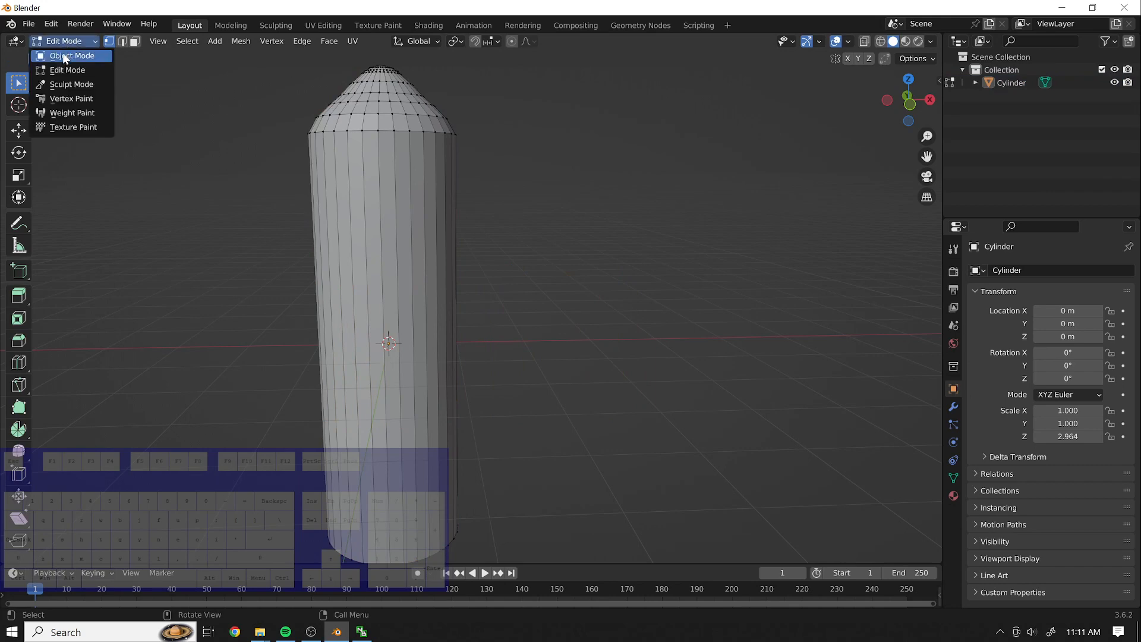
pyautogui.click(71, 58)
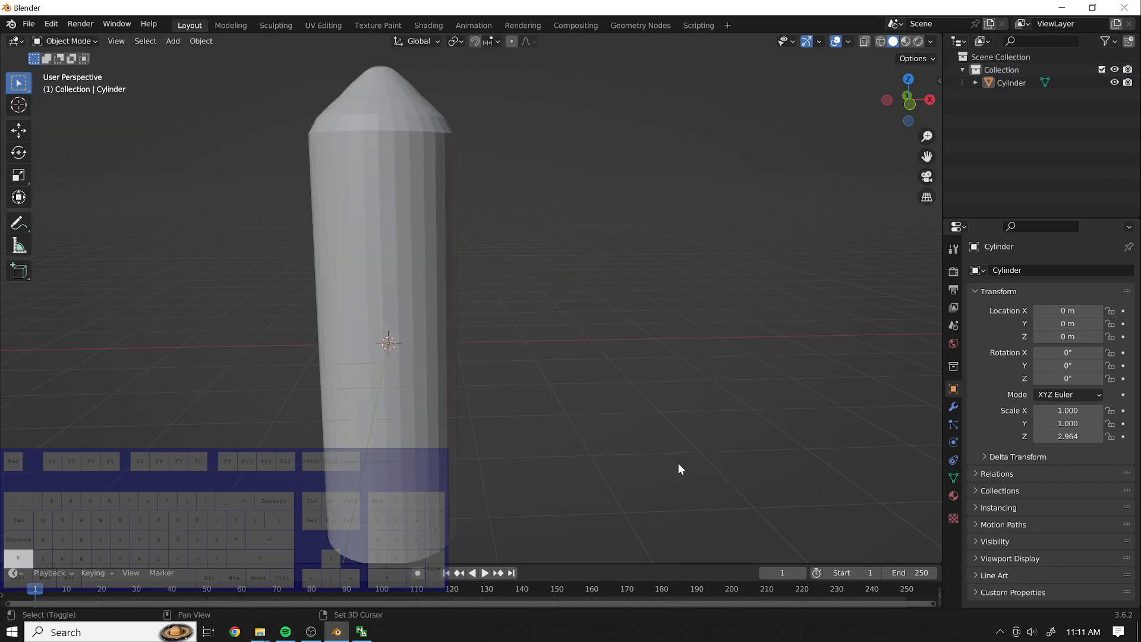
pyautogui.hotkey('shift', 'a')
pyautogui.moveTo(689, 364)
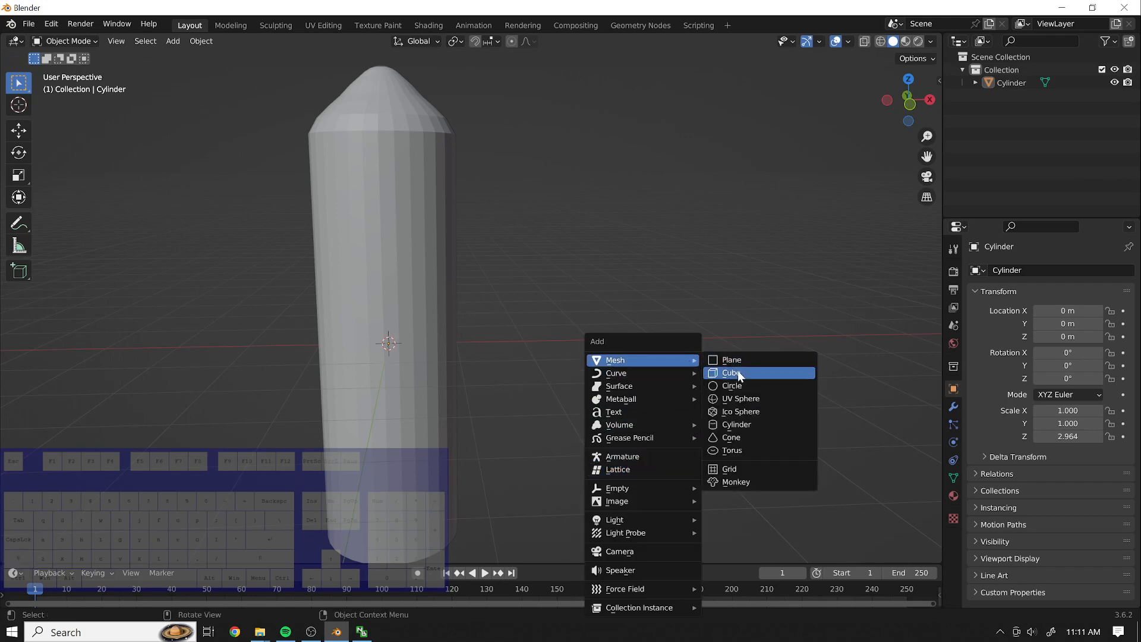
pyautogui.click(751, 425)
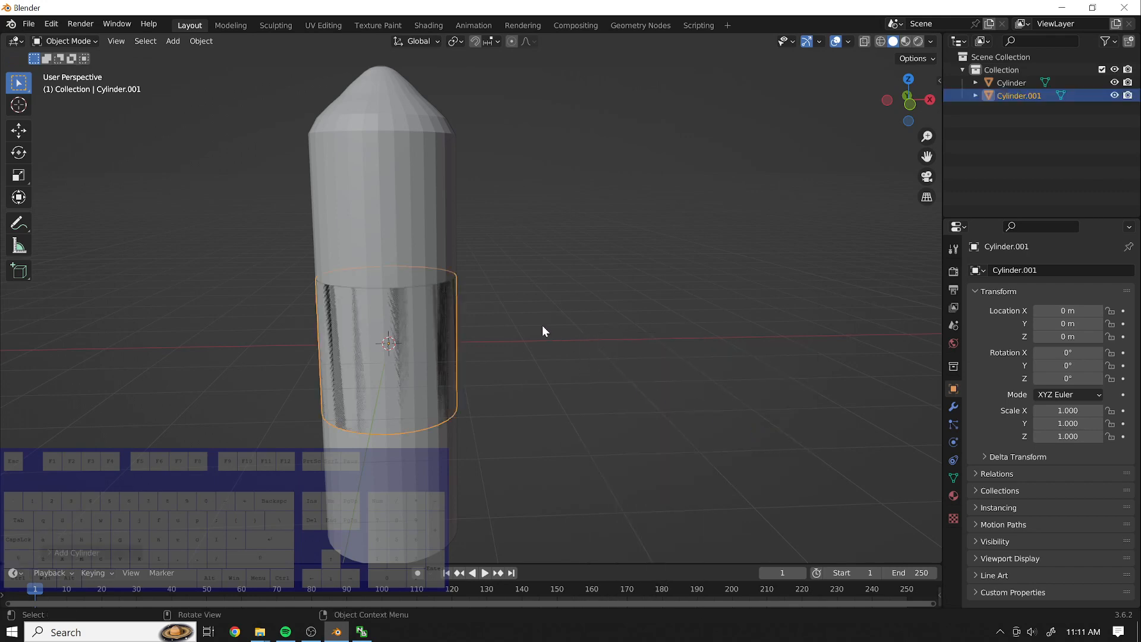
# Move the new cylinder along the X axis by about 2.36 m so it stands beside the tall body.
pyautogui.press('g')
pyautogui.press('x')
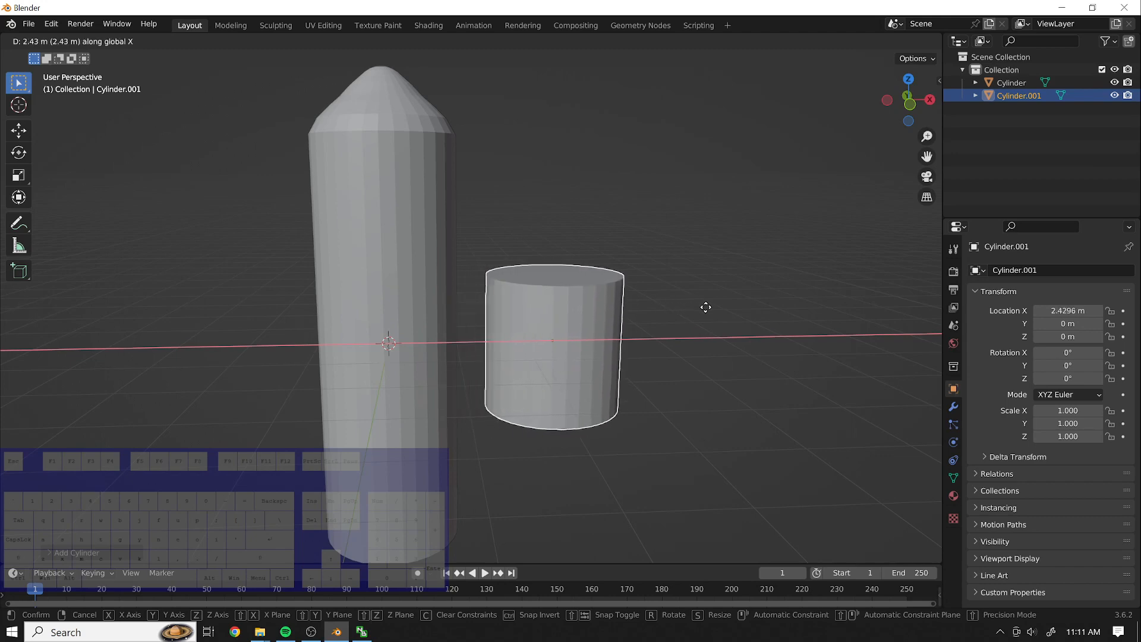
pyautogui.click(702, 315)
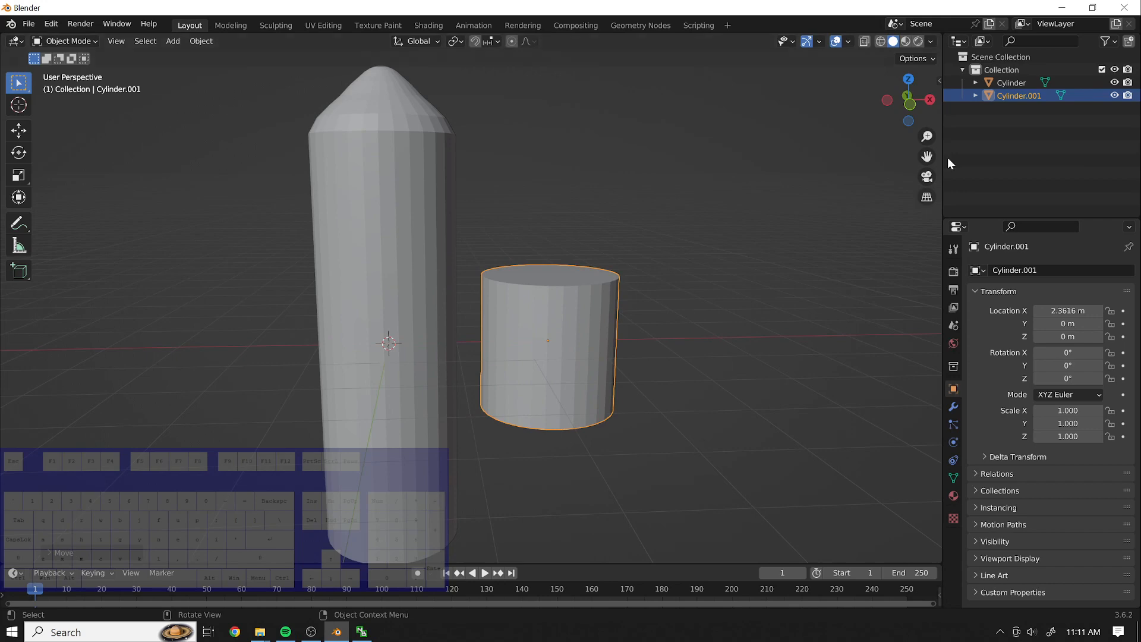
# Rename the tall body object as Trunk.
pyautogui.click(1027, 85)
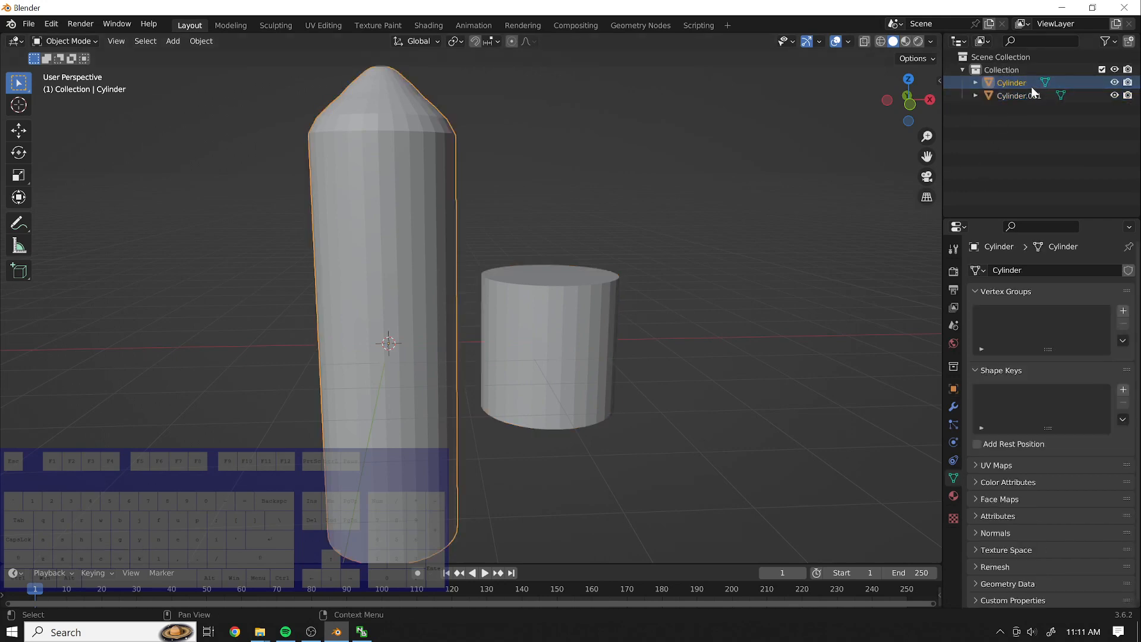
pyautogui.doubleClick(1033, 87)
pyautogui.press('shift')
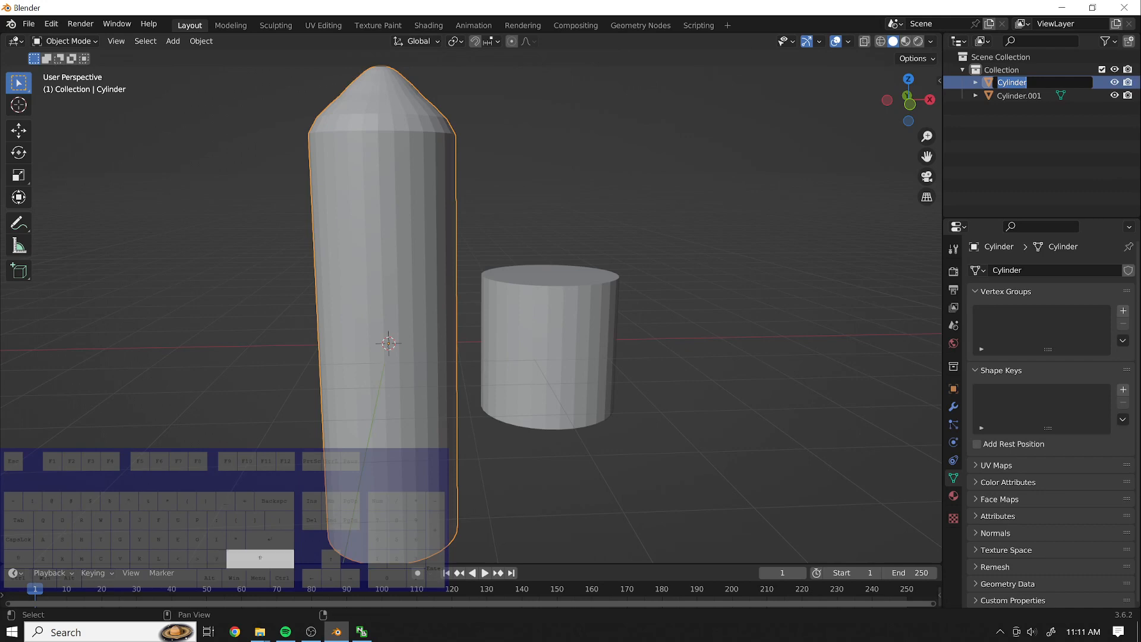
pyautogui.write('Main')
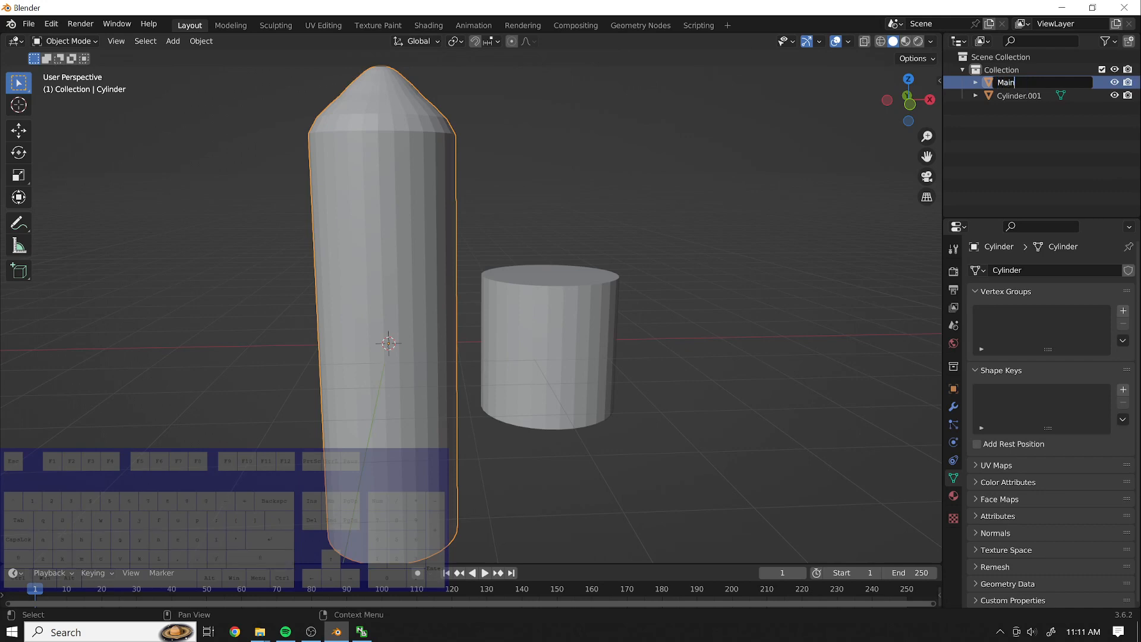
pyautogui.press('BackSpace')
pyautogui.press('BackSpace')
pyautogui.press('BackSpace')
pyautogui.write('Trunk')
pyautogui.press('Return')
# Rename the small cylinder object as Arm.
pyautogui.doubleClick(1014, 82)
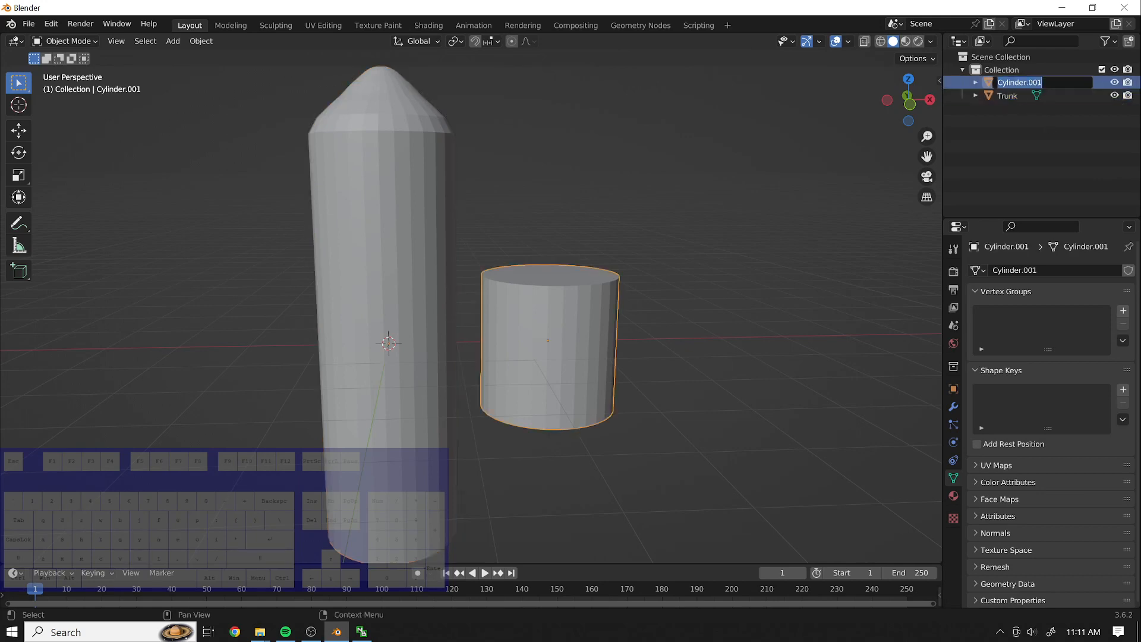
pyautogui.press('shift')
pyautogui.write('Arm')
pyautogui.press('Return')
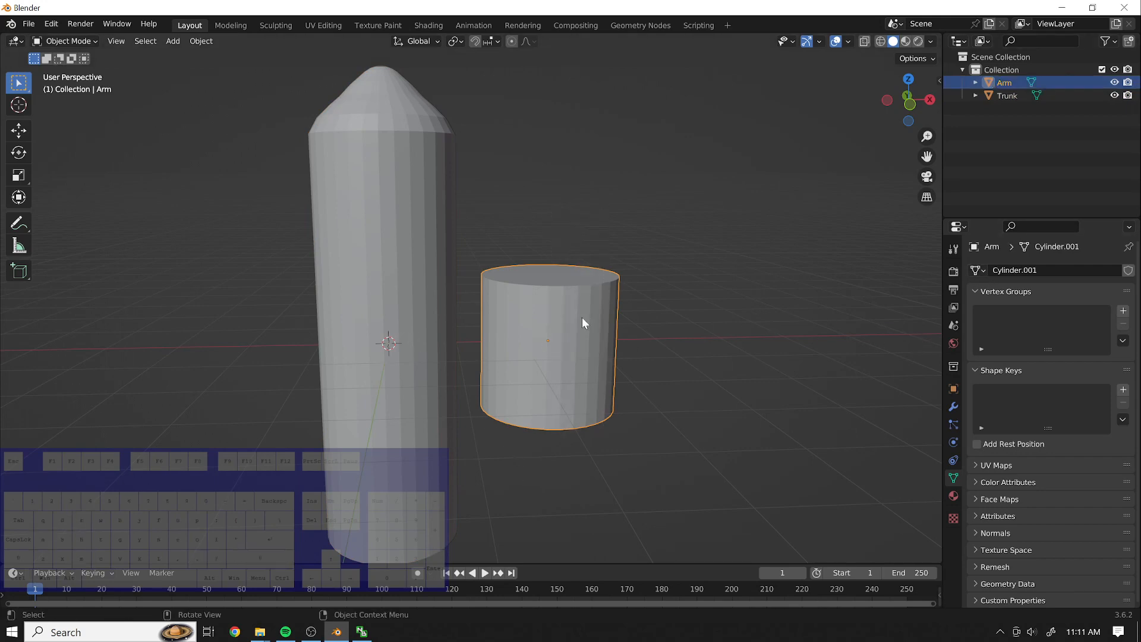
# Rotate the Arm freely in the view, tilting it by about 21 degrees.
pyautogui.press('r')
pyautogui.click(952, 248)
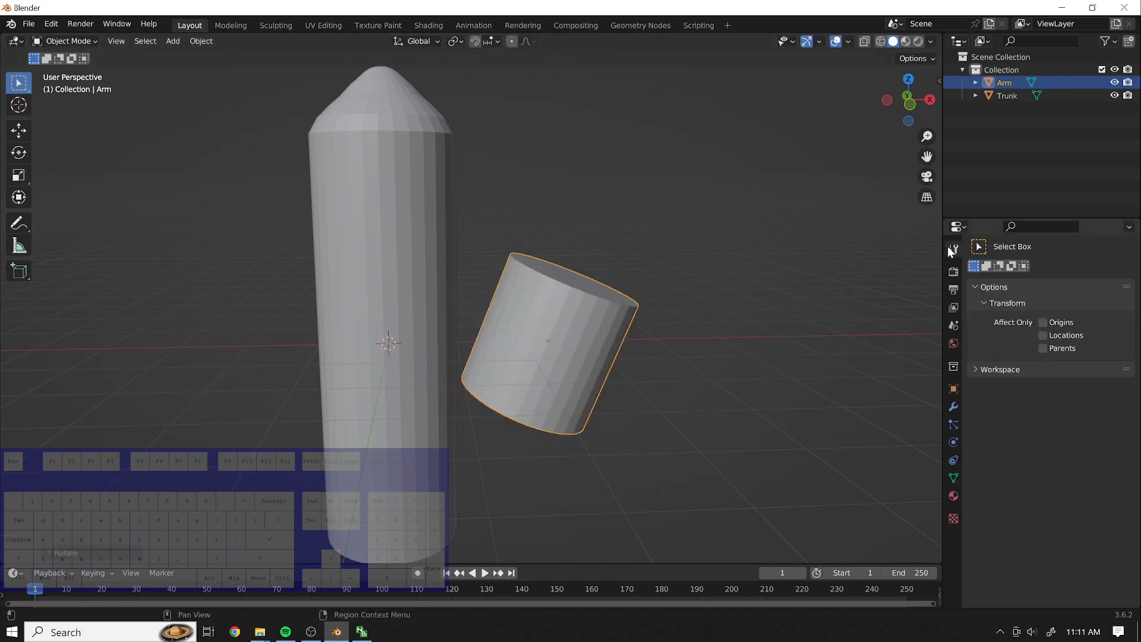
# Select the Trunk and look through the property categories for the object transform values.
pyautogui.click(1007, 95)
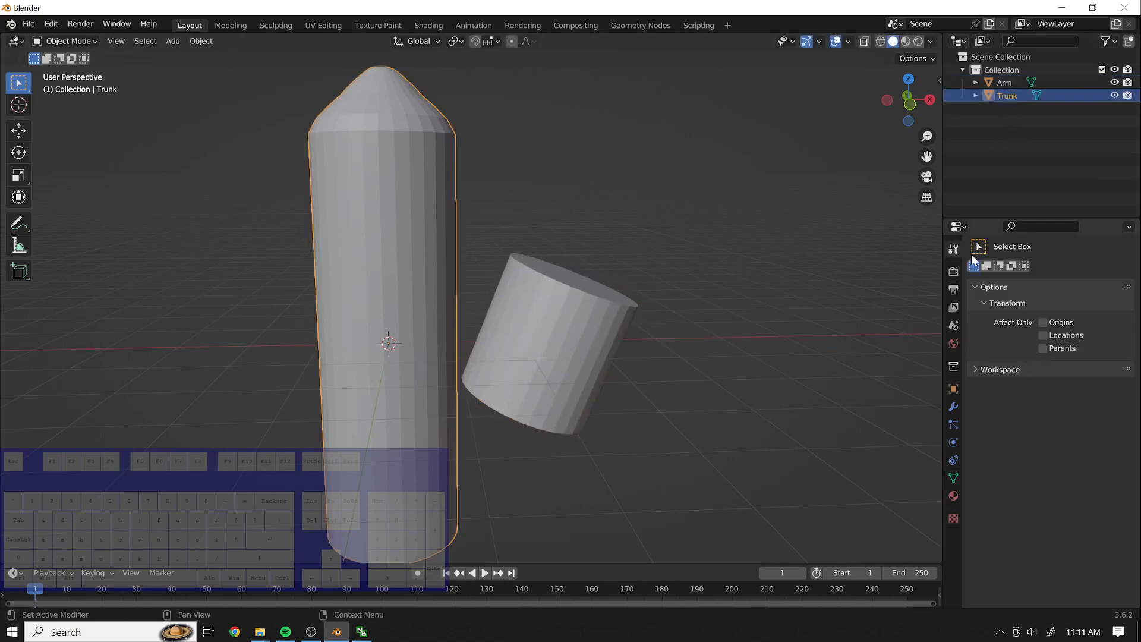
pyautogui.click(954, 271)
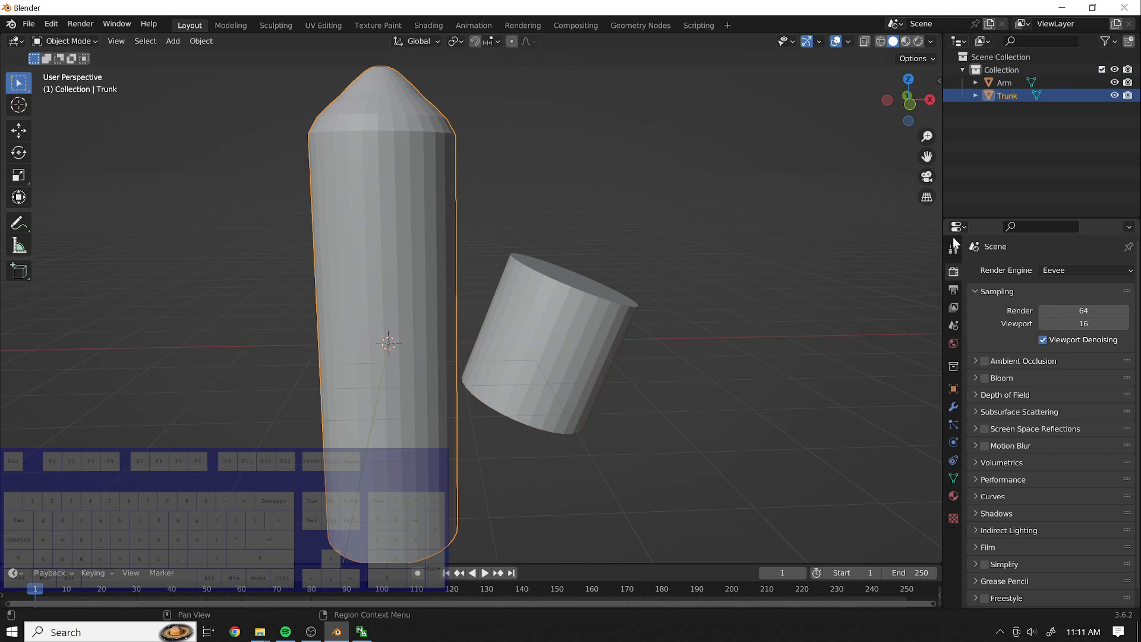
pyautogui.click(953, 518)
pyautogui.click(953, 495)
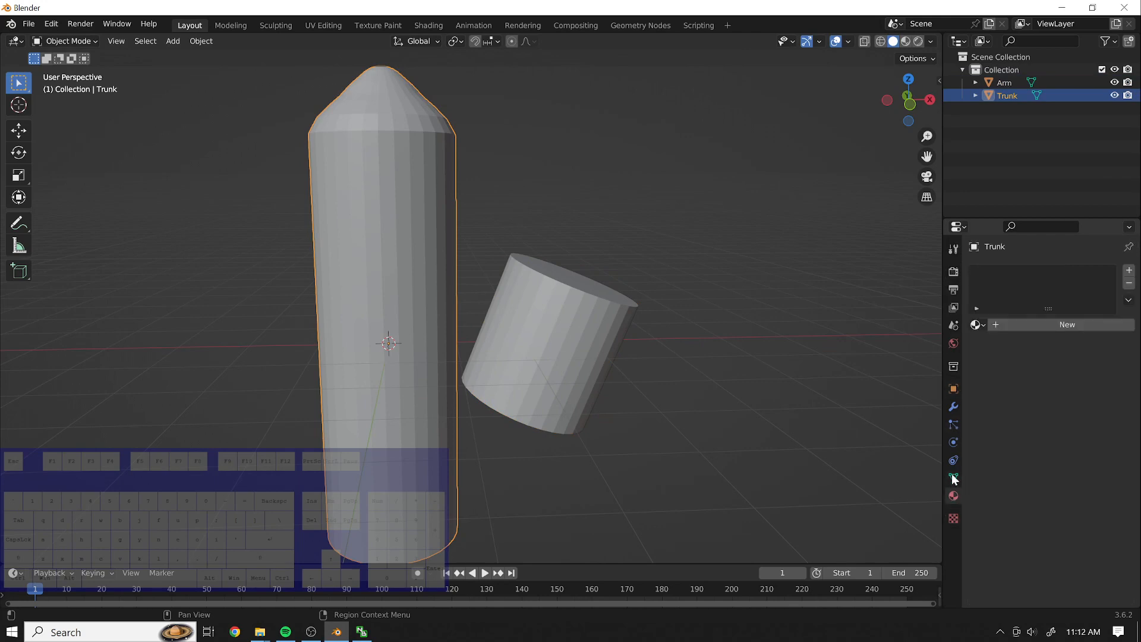
pyautogui.click(953, 460)
pyautogui.click(953, 425)
pyautogui.click(953, 389)
pyautogui.click(955, 365)
pyautogui.click(954, 389)
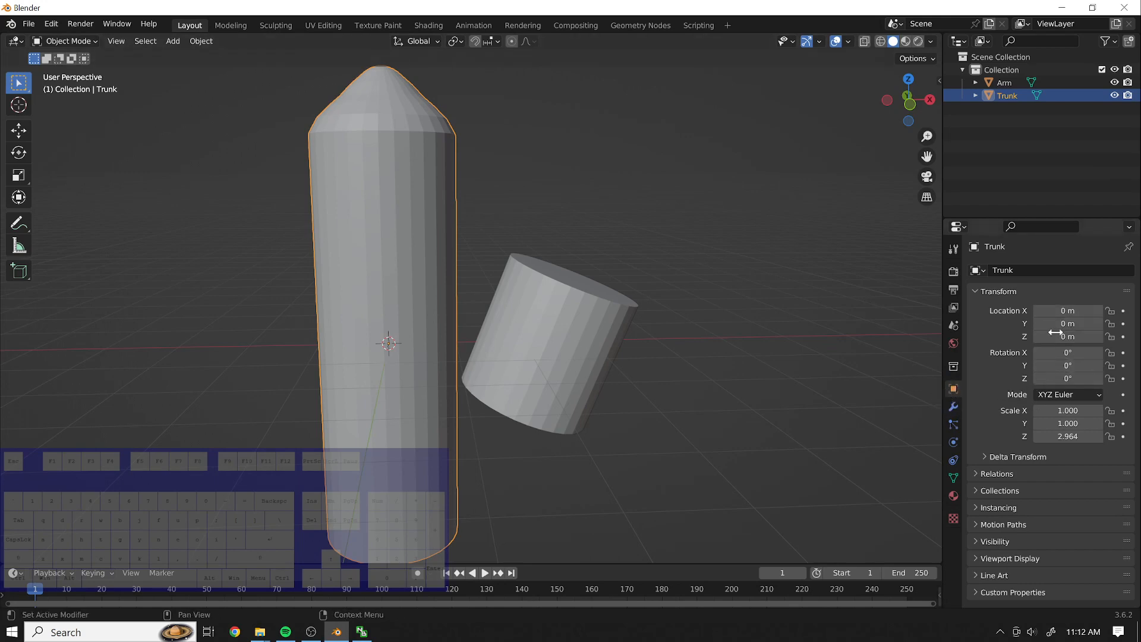
# Set the Arm's rotation to 0° on X, 90° on Y and 0° on Z.
pyautogui.click(551, 306)
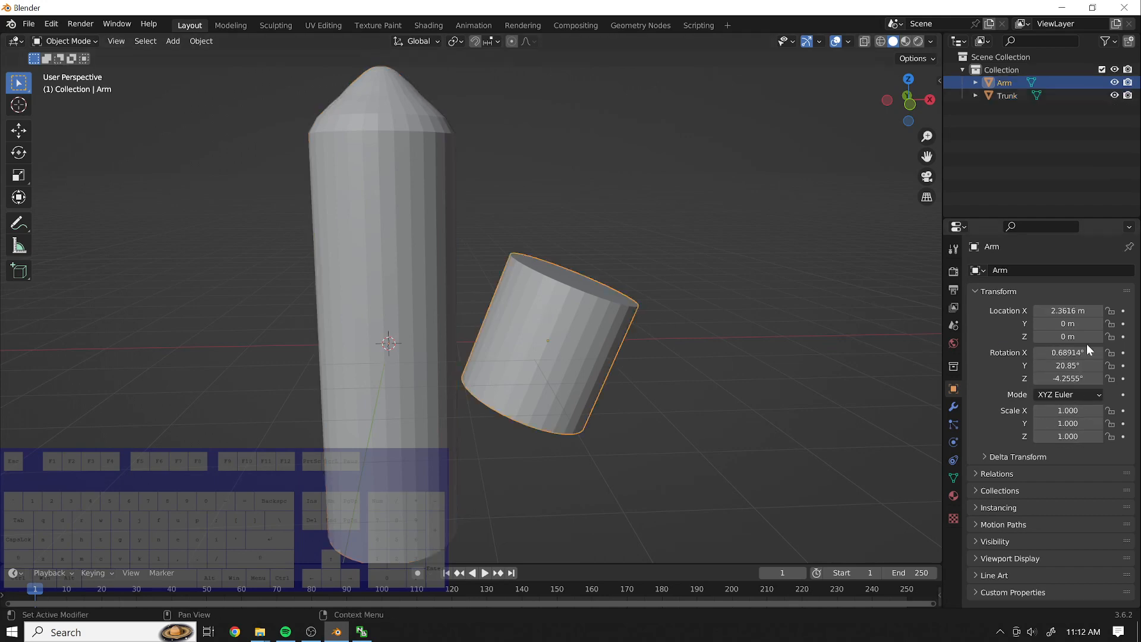
pyautogui.click(1068, 353)
pyautogui.write('0')
pyautogui.press('Tab')
pyautogui.press('Tab')
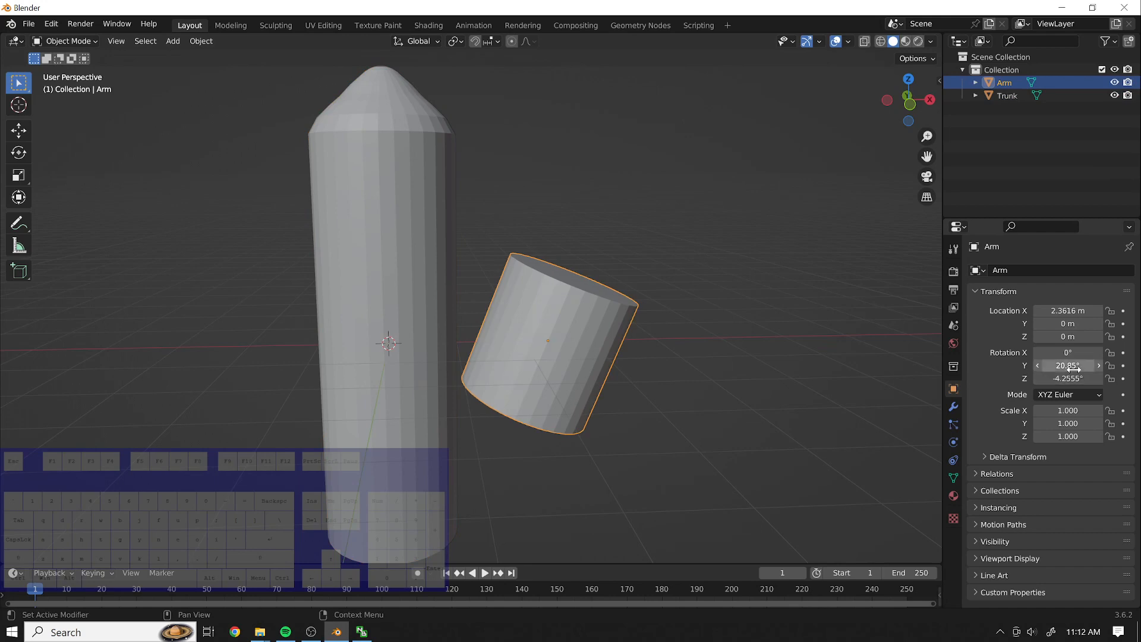
pyautogui.write('0')
pyautogui.press('Return')
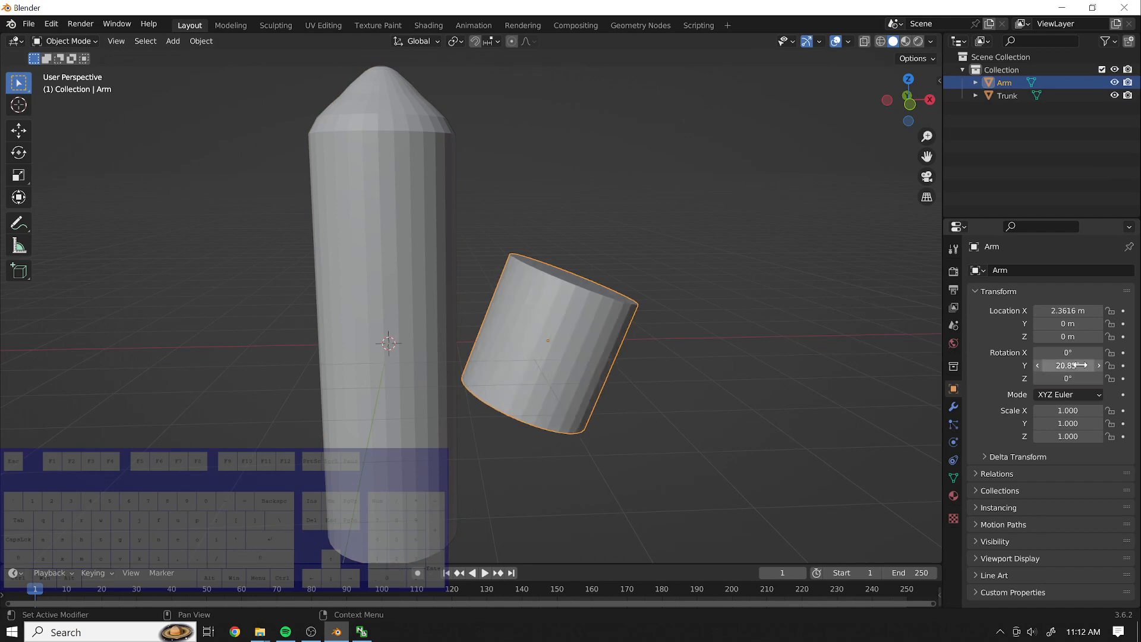
pyautogui.click(1080, 366)
pyautogui.write('90')
pyautogui.press('Return')
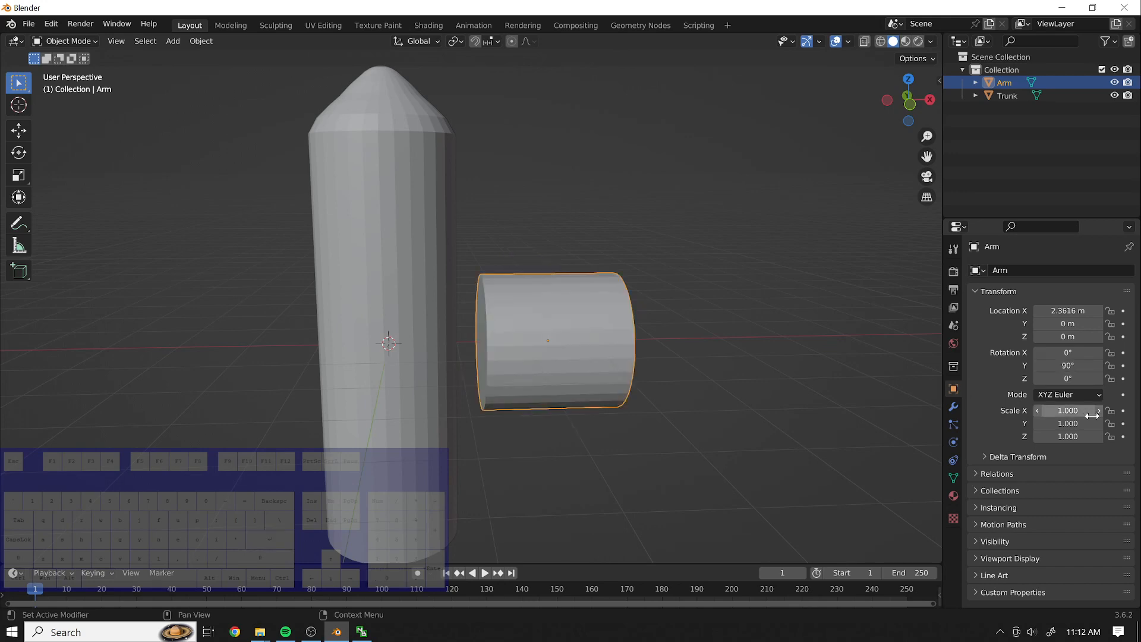
# Set the Arm's X scale to 0.6.
pyautogui.moveTo(804, 367); pyautogui.dragTo(806, 407, button='middle')
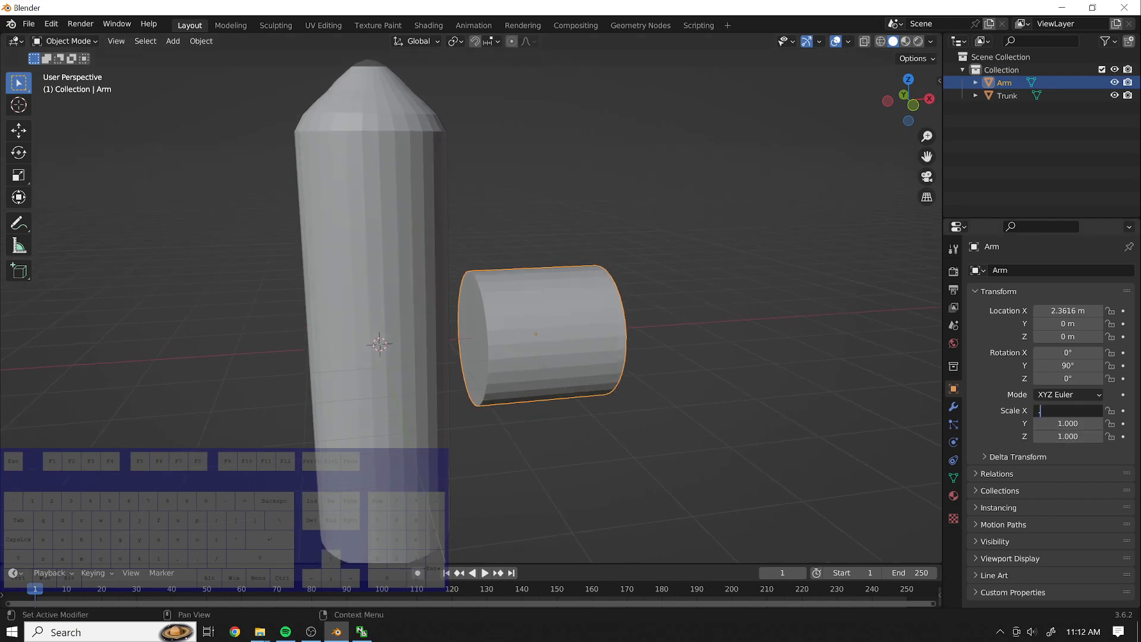
pyautogui.press('Return')
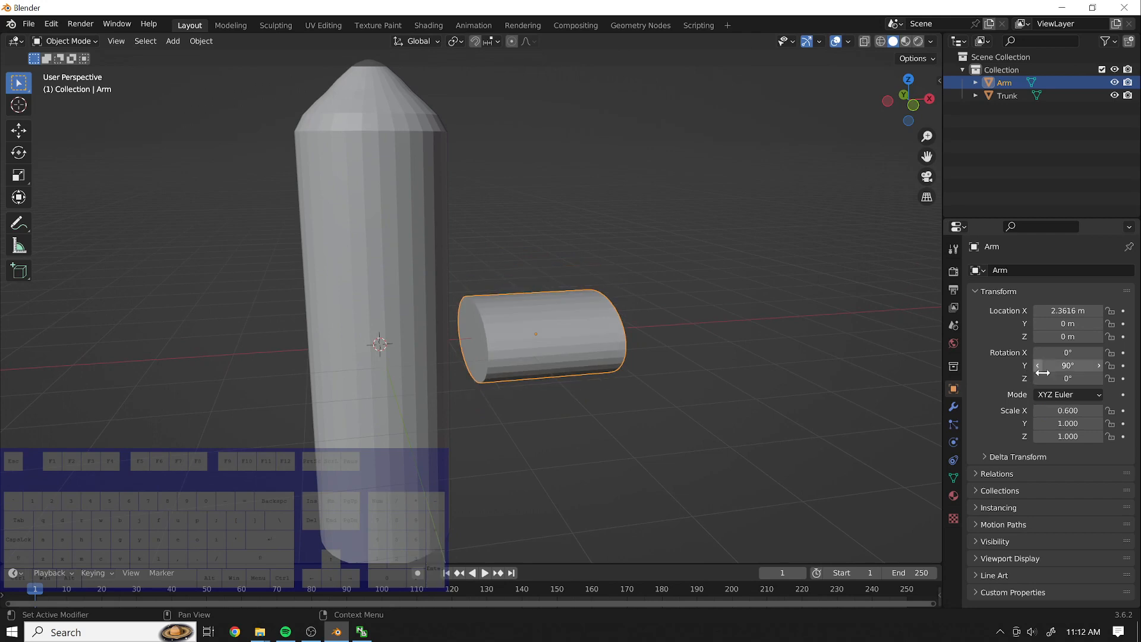
# Try a Z scale of 0.6 on the Arm and set it back to 1.
pyautogui.click(1068, 438)
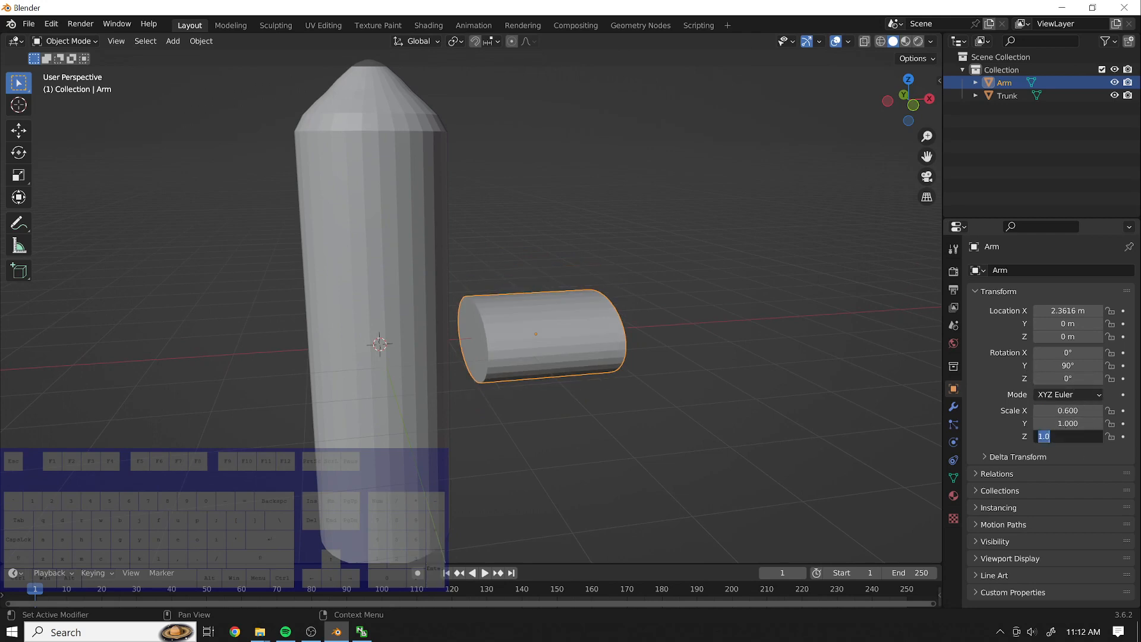
pyautogui.write('.6')
pyautogui.press('Return')
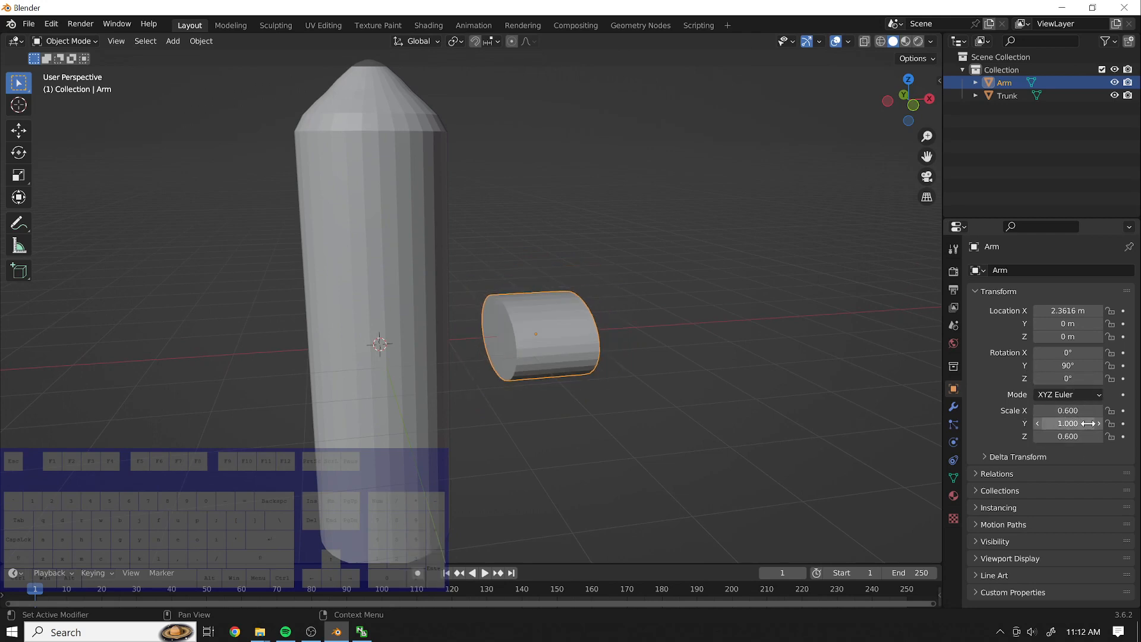
pyautogui.click(1072, 438)
pyautogui.write('1')
pyautogui.press('Return')
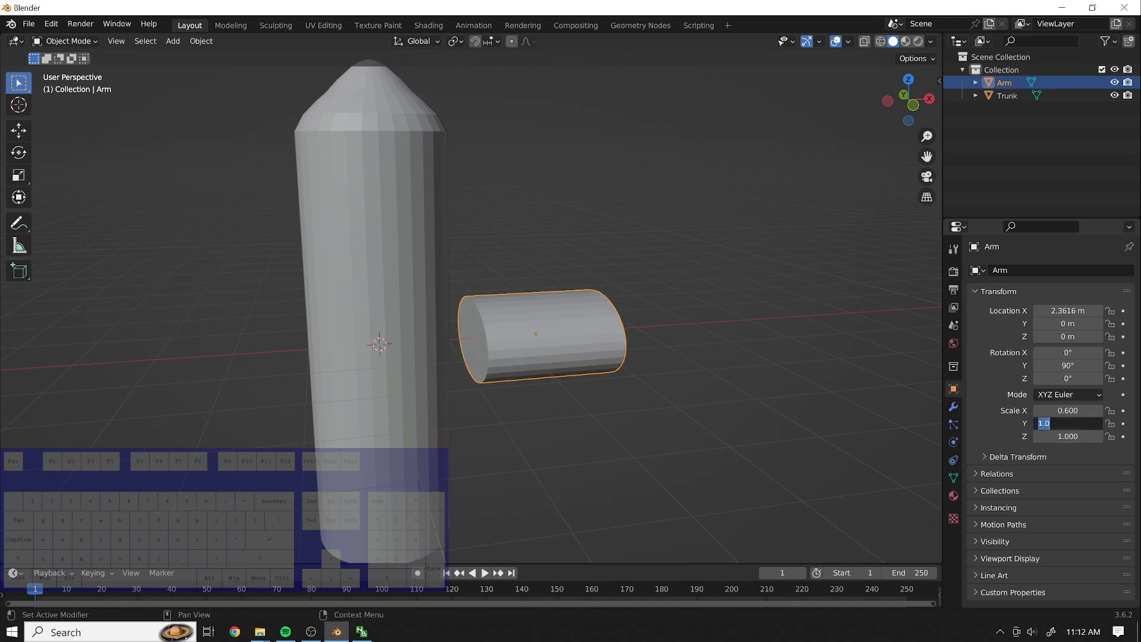
# Set the Arm's Y scale to 0.6.
pyautogui.write('.6')
pyautogui.press('Return')
pyautogui.moveTo(815, 340)
pyautogui.mouseDown(button='middle')
pyautogui.moveTo(704, 320)
pyautogui.moveTo(826, 333)
pyautogui.moveTo(655, 326)
pyautogui.moveTo(765, 307)
pyautogui.moveTo(793, 235)
pyautogui.moveTo(797, 370)
pyautogui.moveTo(812, 331)
pyautogui.moveTo(826, 330)
pyautogui.moveTo(822, 354)
pyautogui.mouseUp(button='middle')
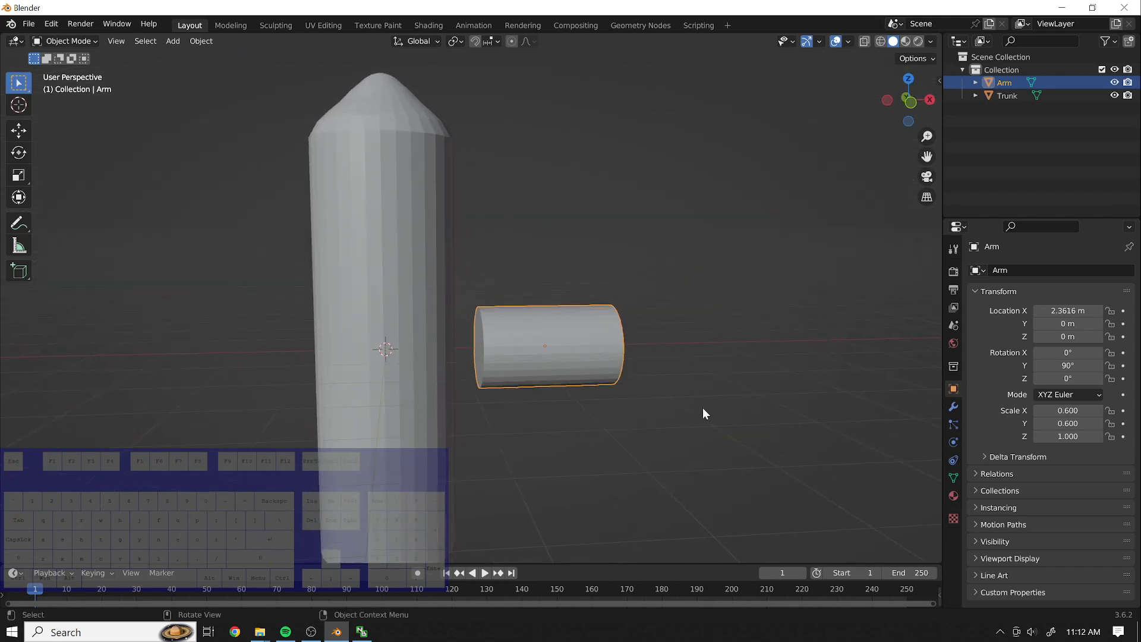
# Raise the Arm about 1.37 m along the global Z axis.
pyautogui.press('g')
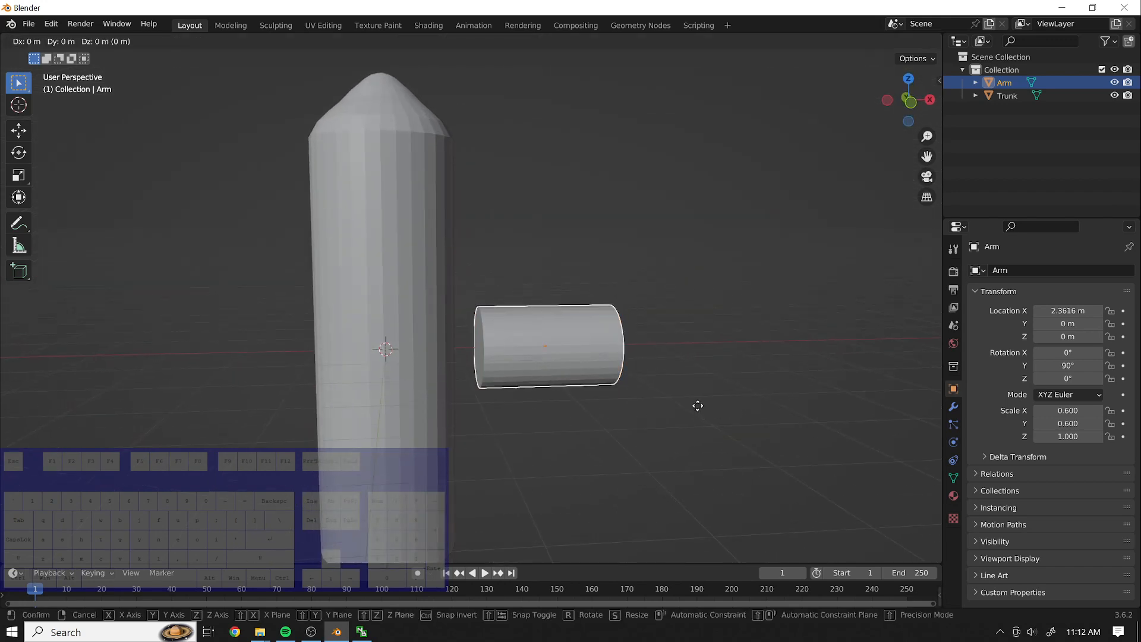
pyautogui.press('z')
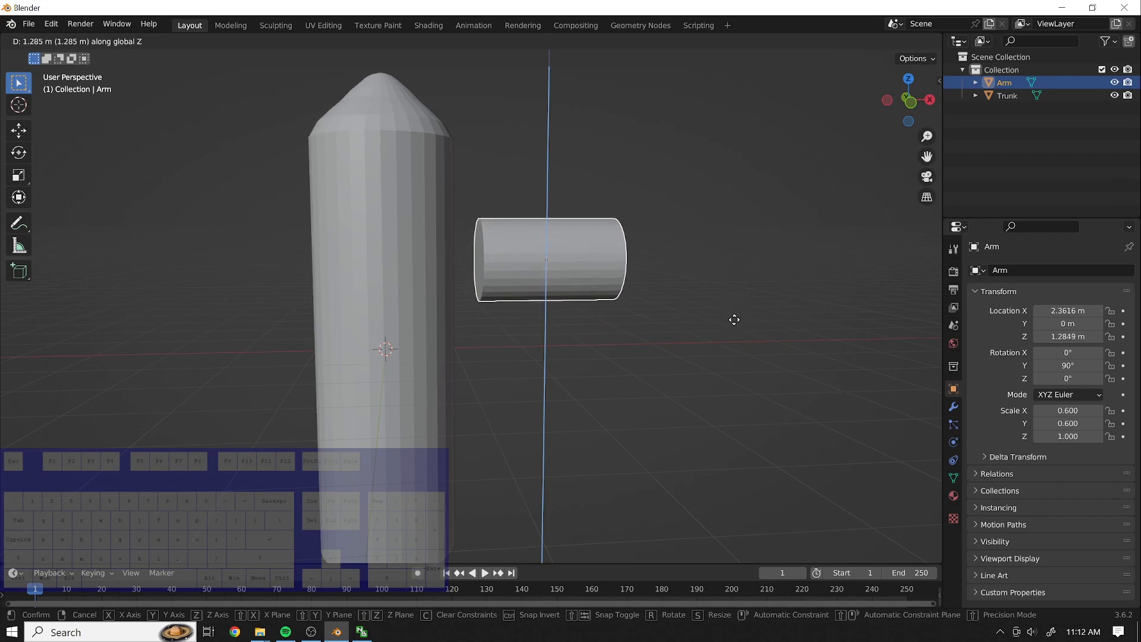
pyautogui.click(736, 318)
pyautogui.moveTo(798, 248); pyautogui.dragTo(800, 291, button='middle')
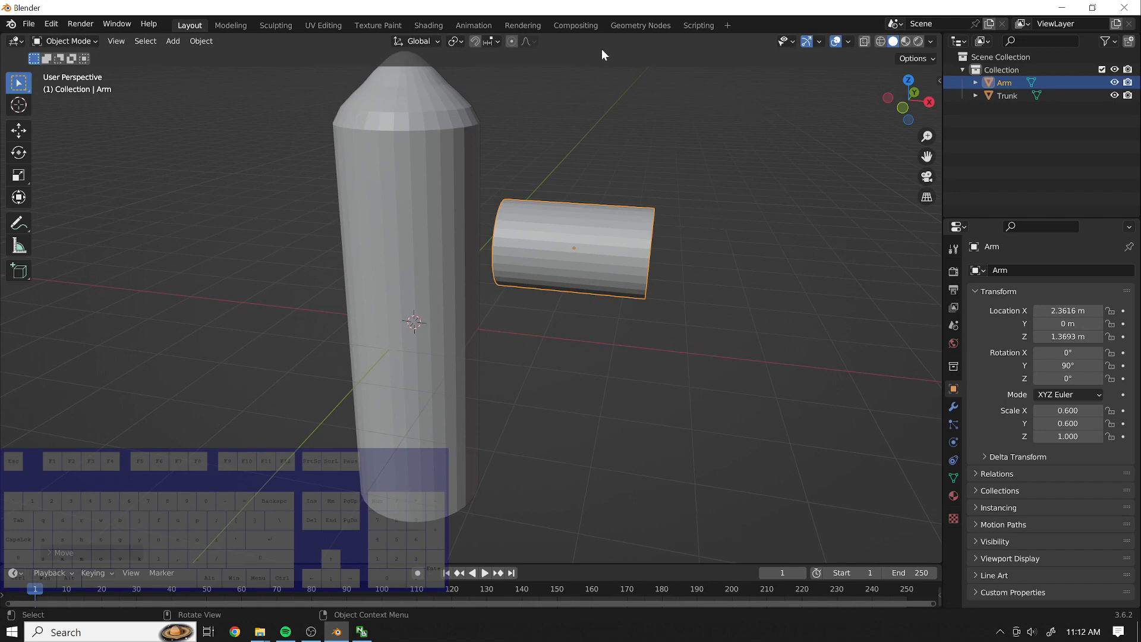
pyautogui.moveTo(602, 49); pyautogui.dragTo(751, 133, button='middle')
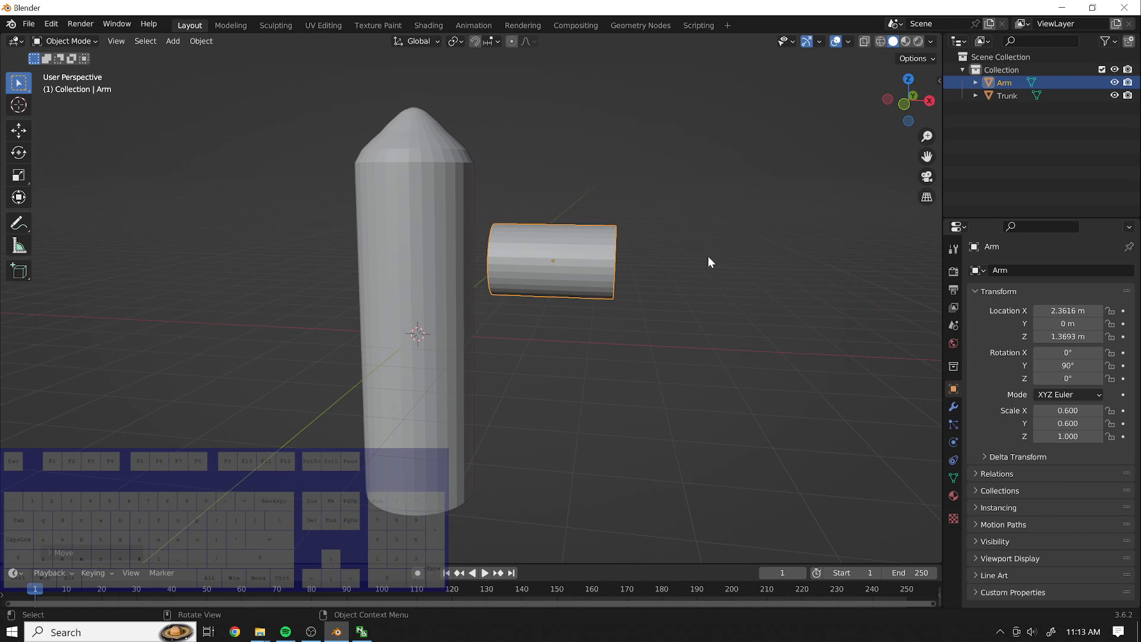
# Copy the Arm object and paste a duplicate of it into the collection.
pyautogui.rightClick(991, 86)
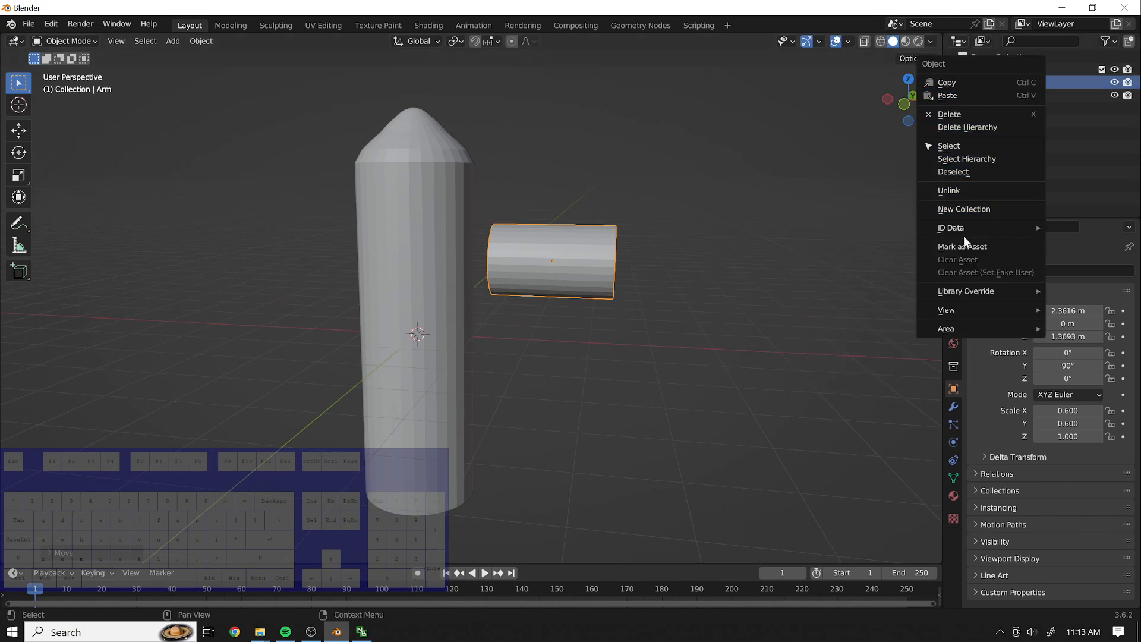
pyautogui.click(897, 158)
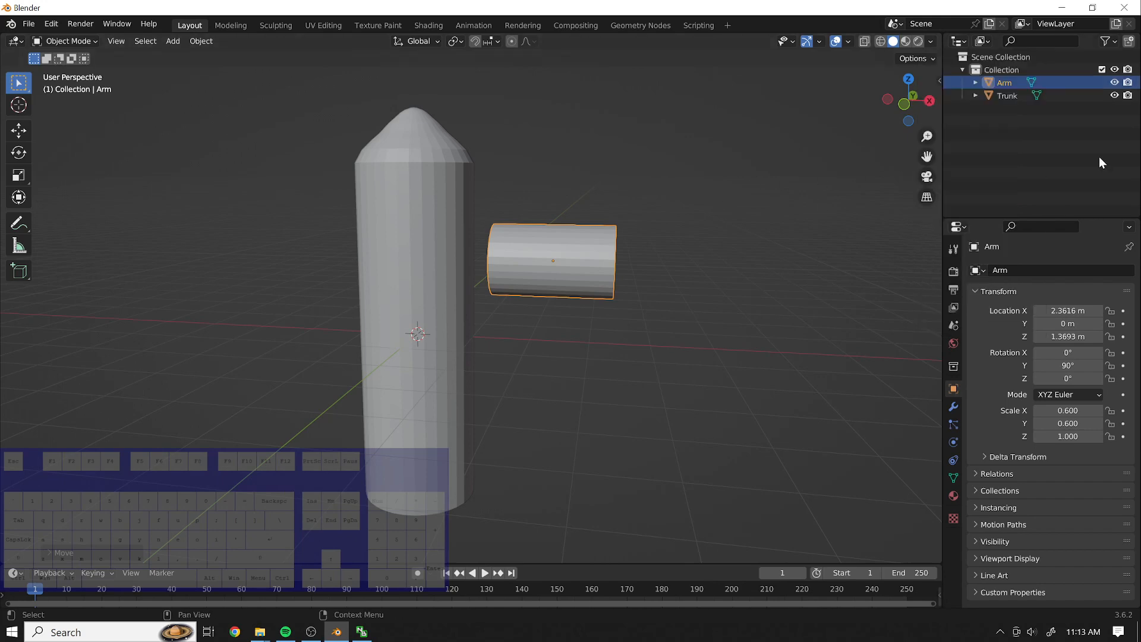
pyautogui.click(1012, 98)
pyautogui.rightClick(999, 85)
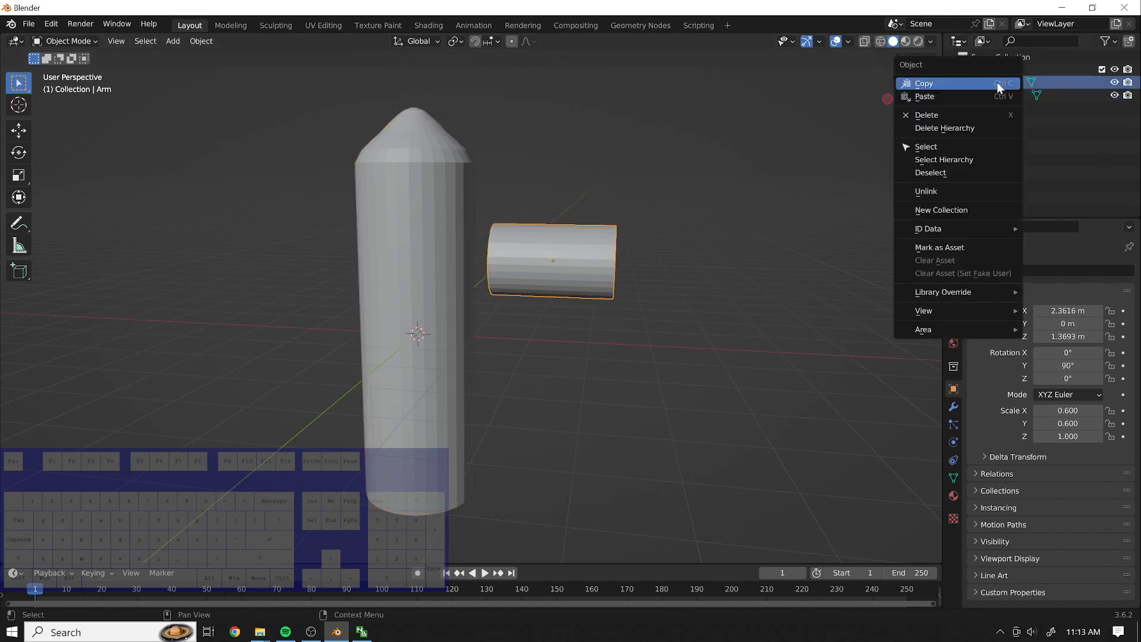
pyautogui.click(944, 82)
pyautogui.rightClick(1005, 123)
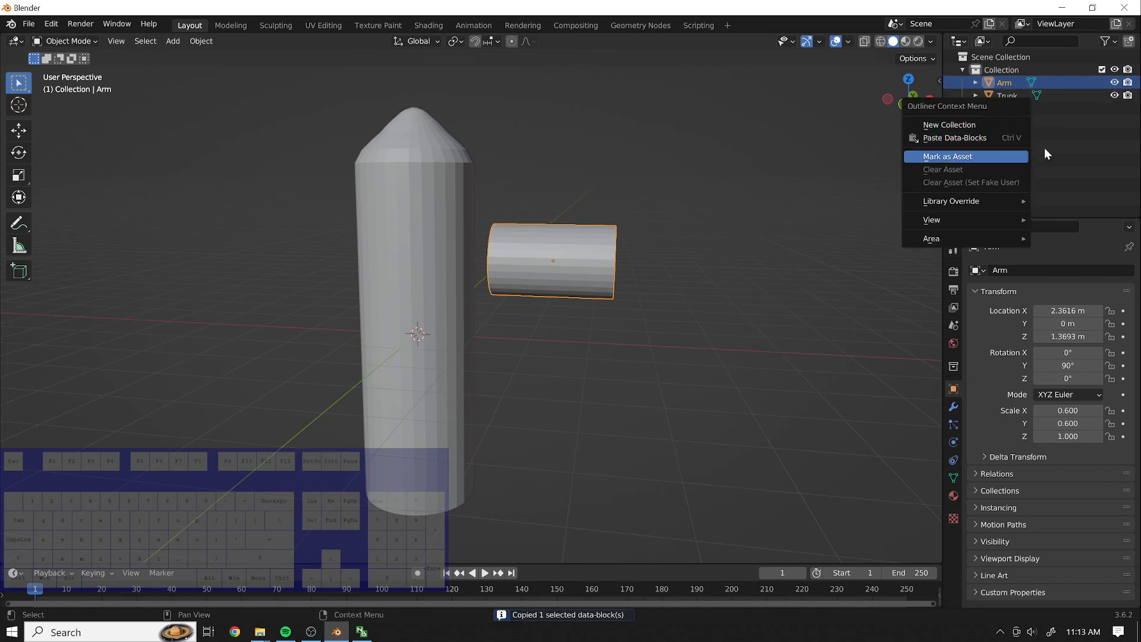
pyautogui.rightClick(996, 83)
pyautogui.click(930, 98)
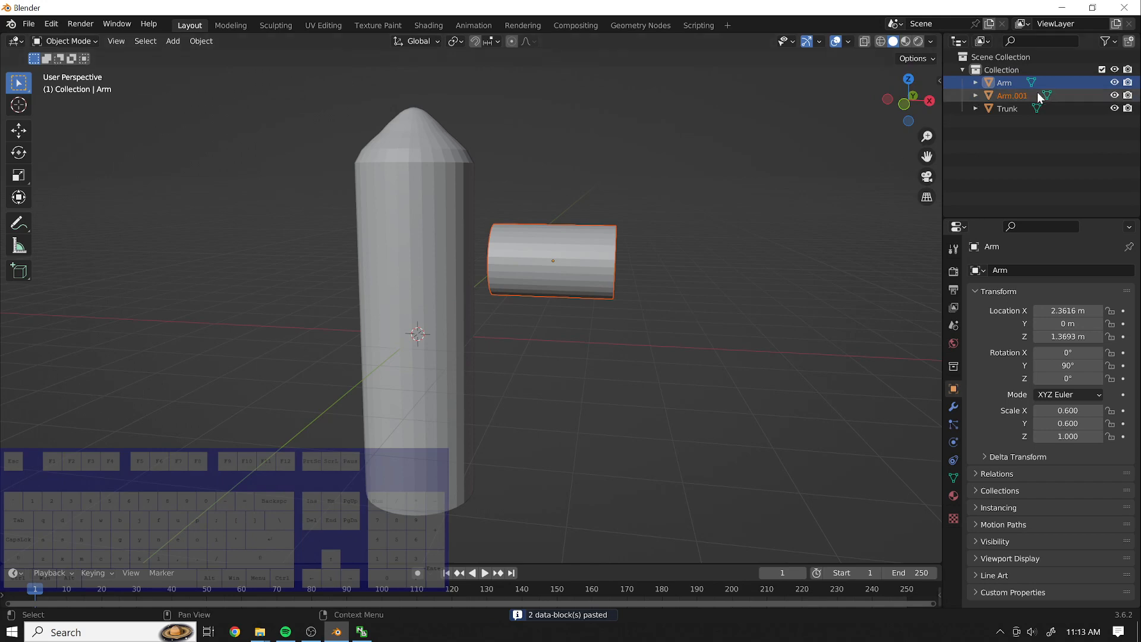
# Rename the duplicated arm object as Arm_Top.
pyautogui.doubleClick(1020, 94)
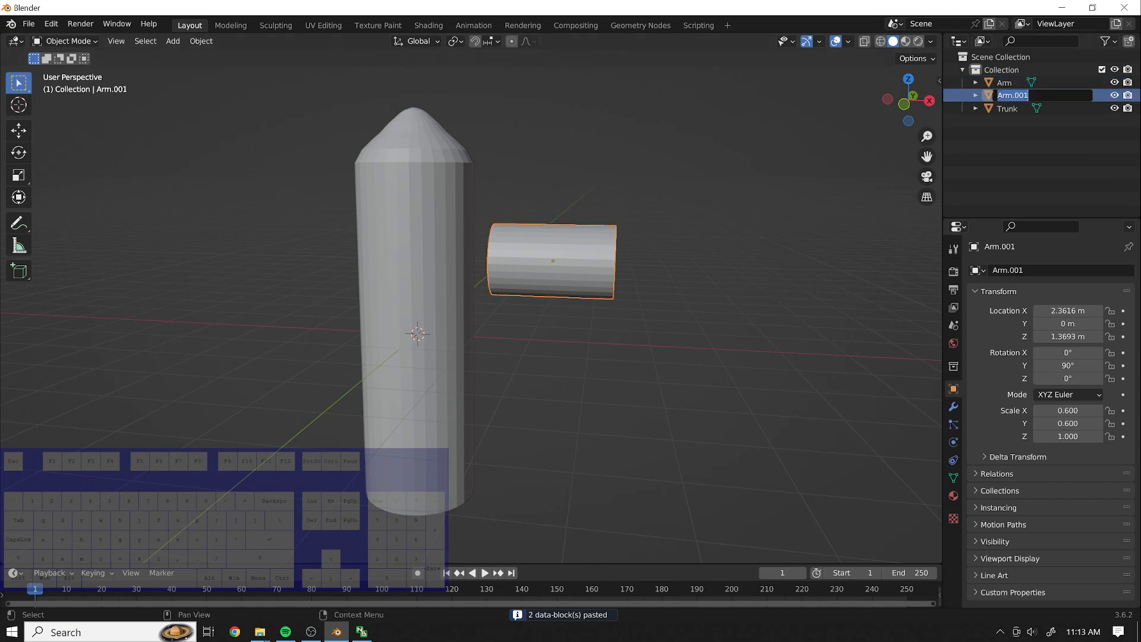
pyautogui.write('Arm_')
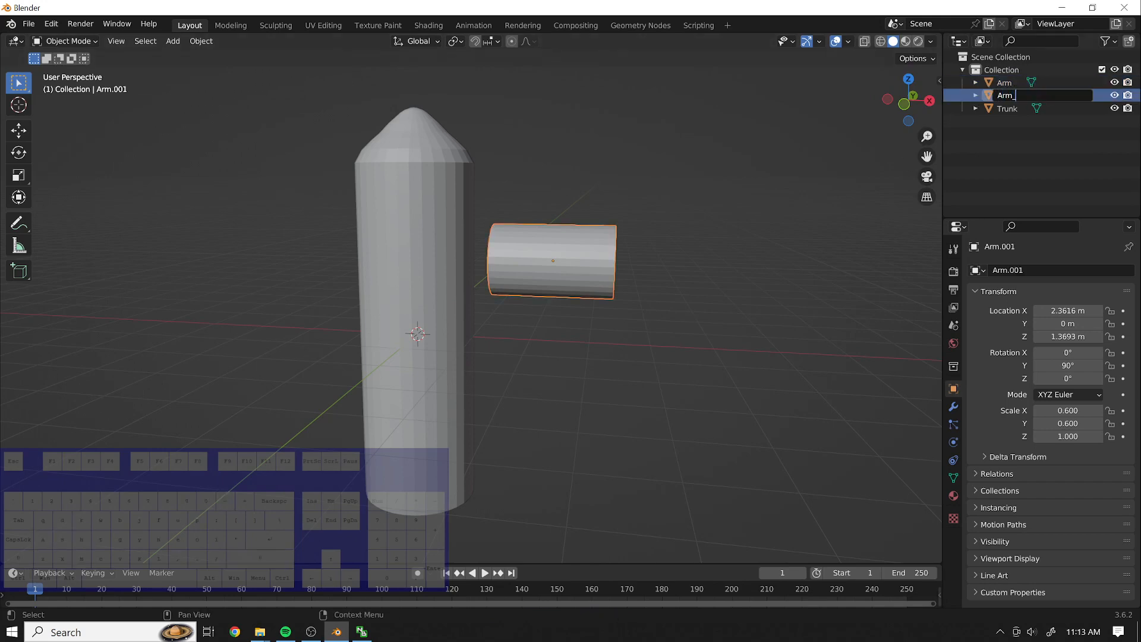
pyautogui.write('Top')
pyautogui.press('Return')
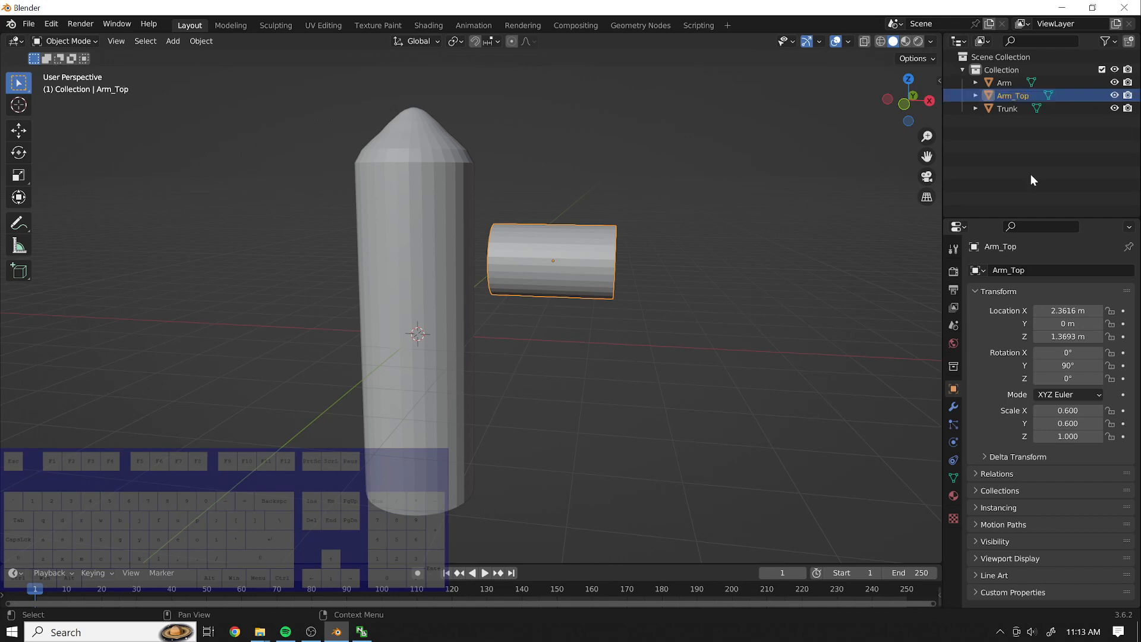
# Move Arm_Top about 2.52 m along the global X axis, away from the Trunk.
pyautogui.hotkey('shift', 'd')
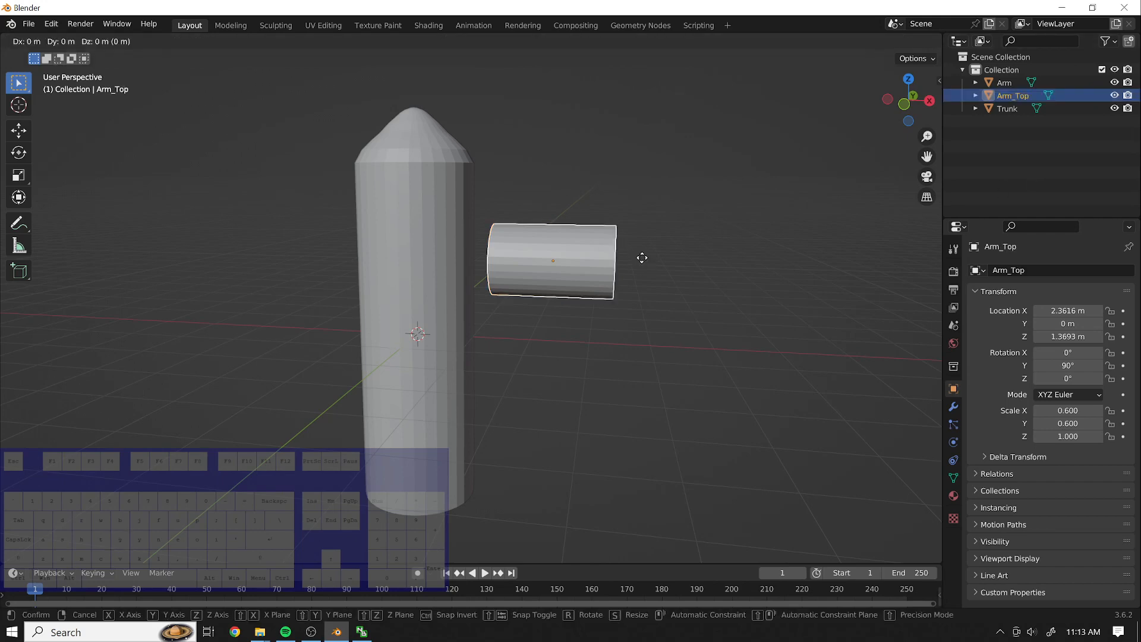
pyautogui.press('x')
pyautogui.click(802, 261)
# Rotate Arm_Top upright about the Y axis and set its Y rotation to exactly 0°.
pyautogui.press('r')
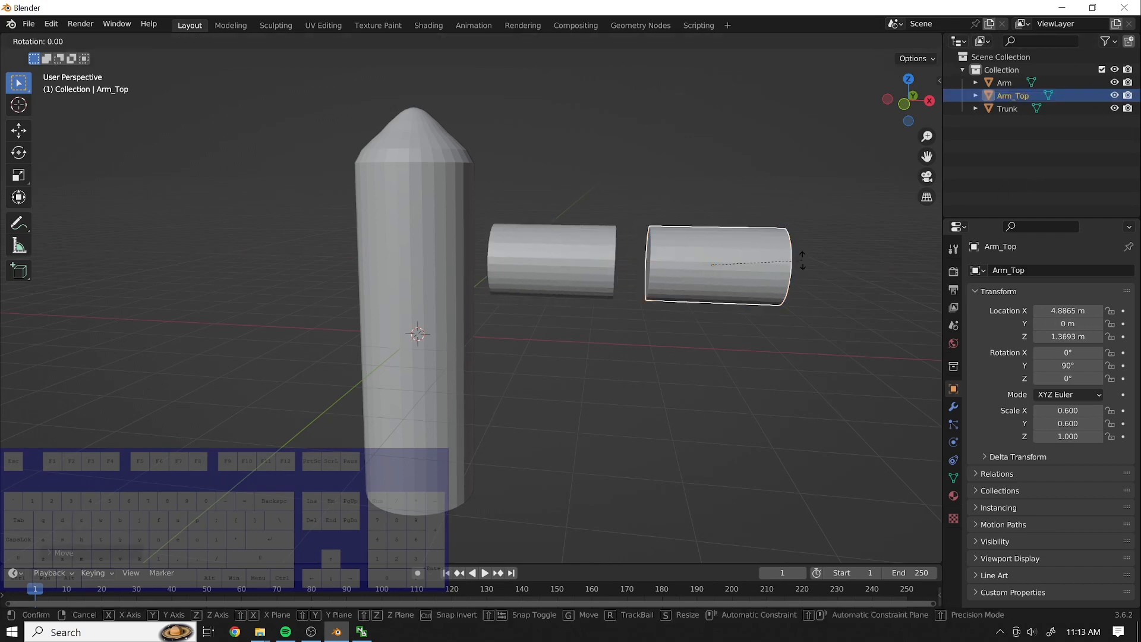
pyautogui.press('z')
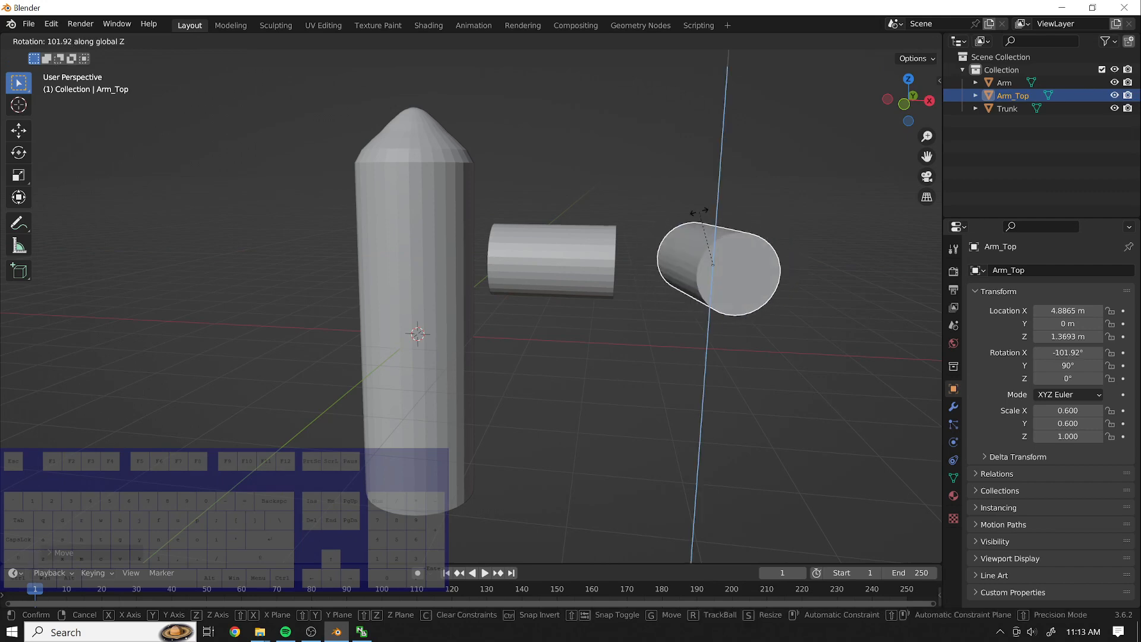
pyautogui.press('y')
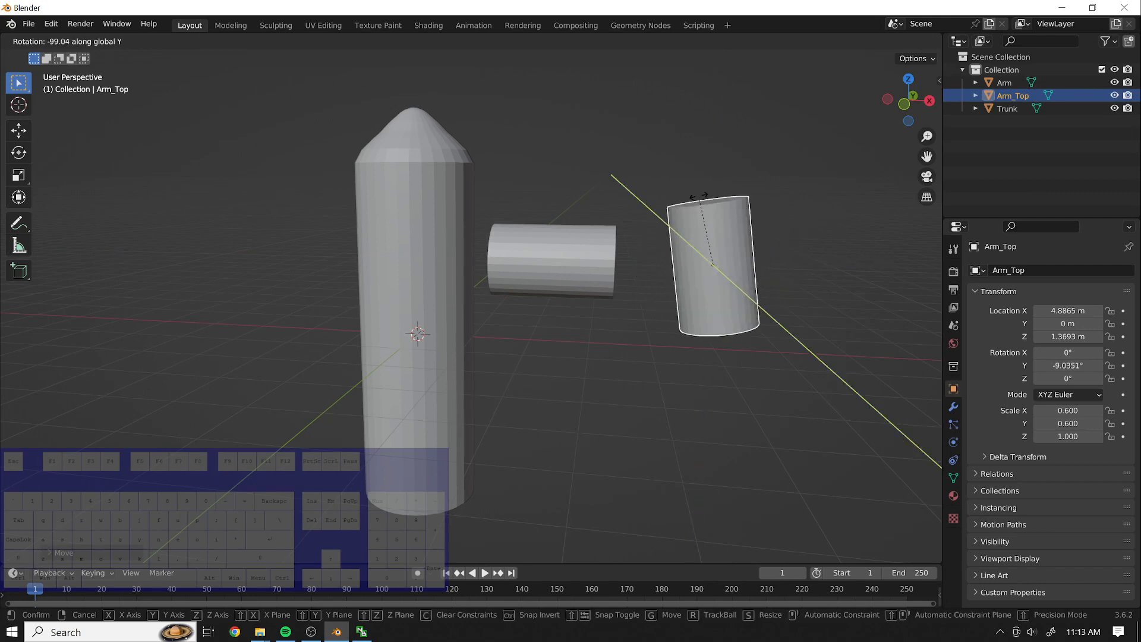
pyautogui.click(1092, 353)
pyautogui.doubleClick(1068, 366)
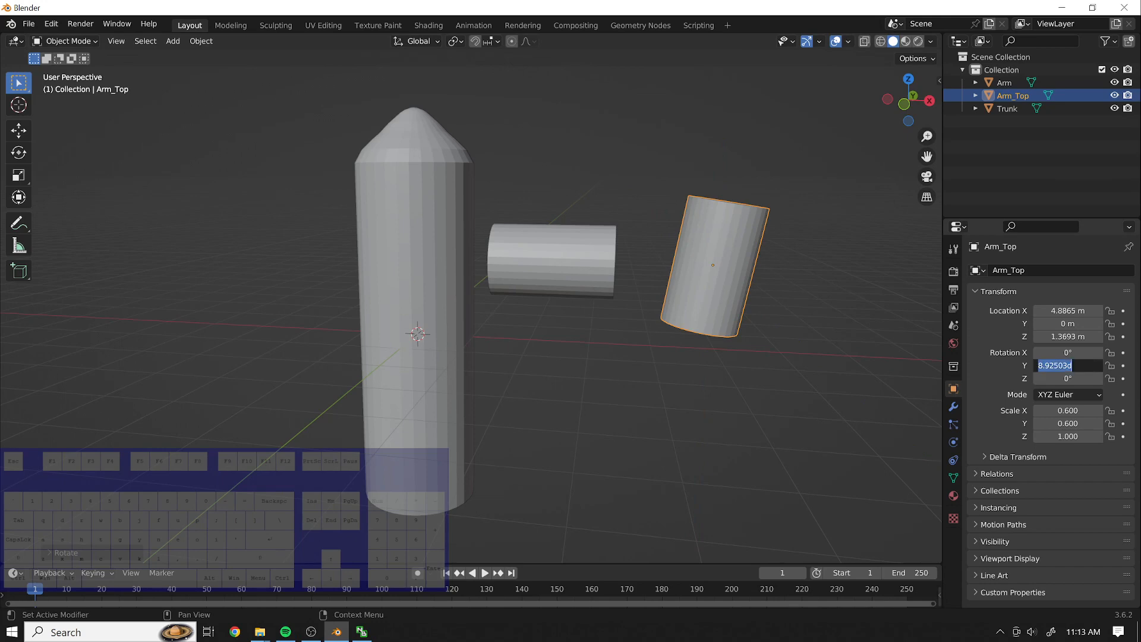
pyautogui.write('0')
pyautogui.press('Return')
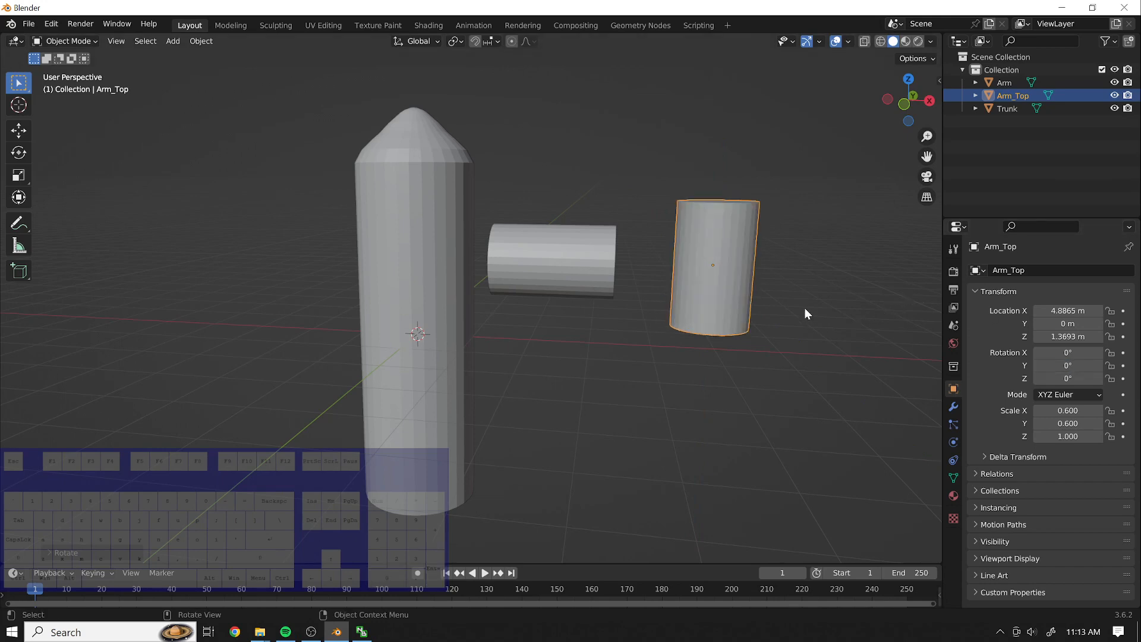
# Raise Arm_Top about 0.6 m along Z and move it about -2.09 m along X onto the Arm's outer end.
pyautogui.moveTo(680, 332); pyautogui.dragTo(591, 362, button='middle')
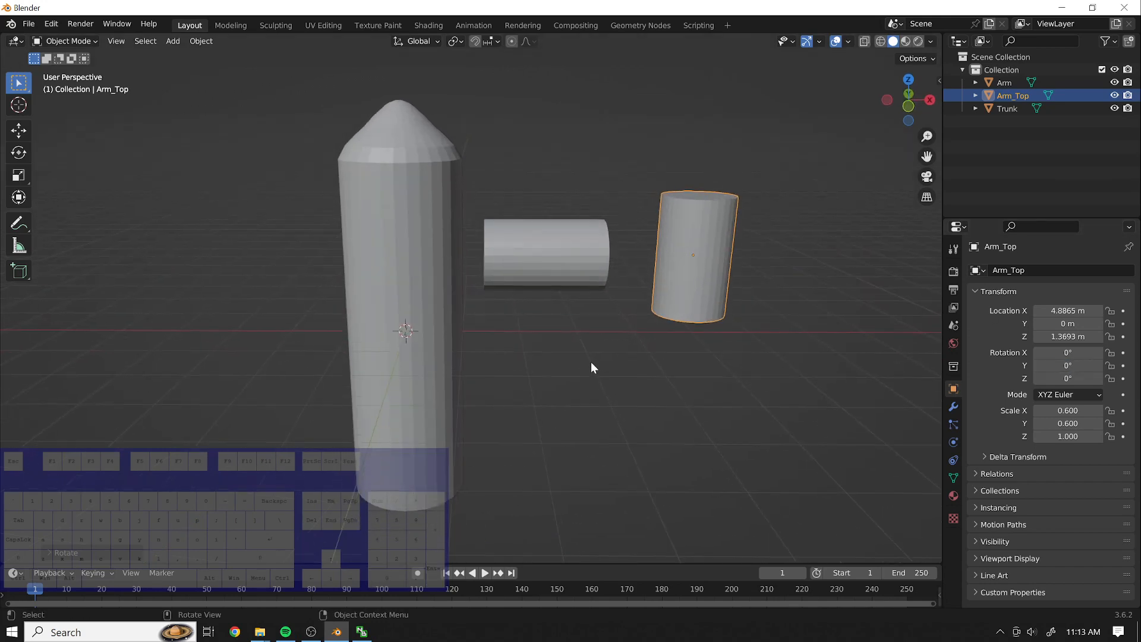
pyautogui.press('g')
pyautogui.press('z')
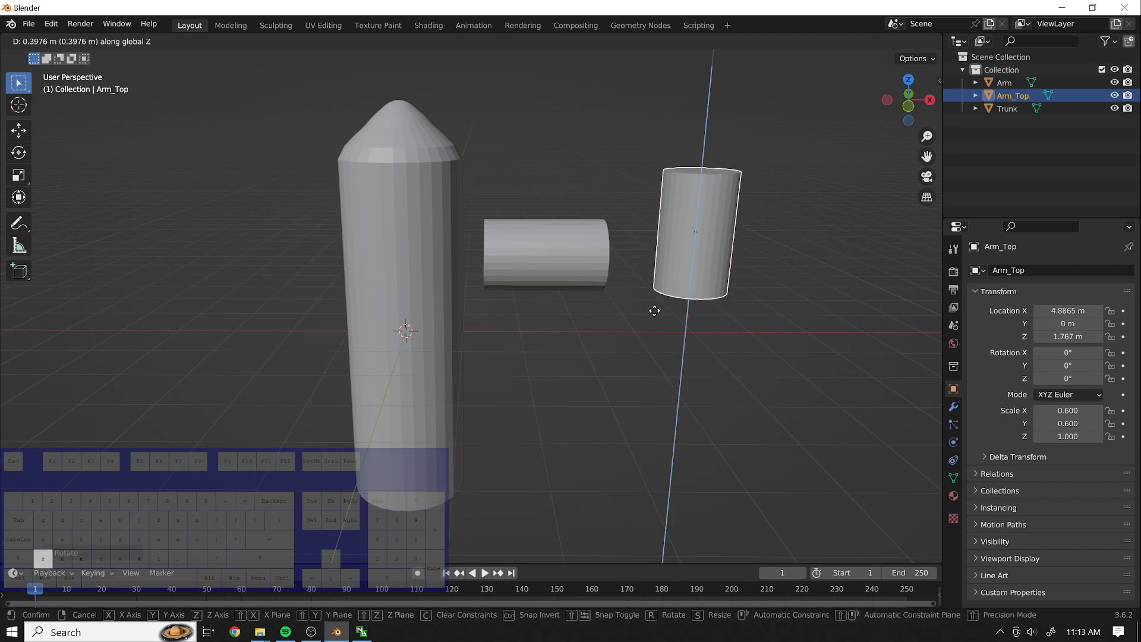
pyautogui.click(646, 298)
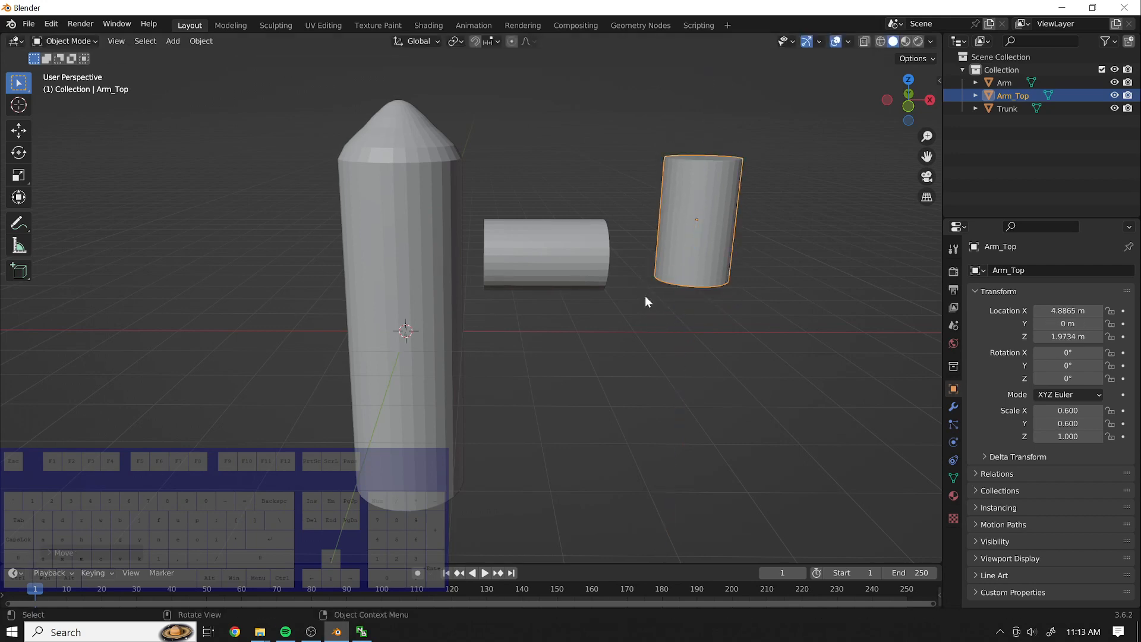
pyautogui.press('g')
pyautogui.press('x')
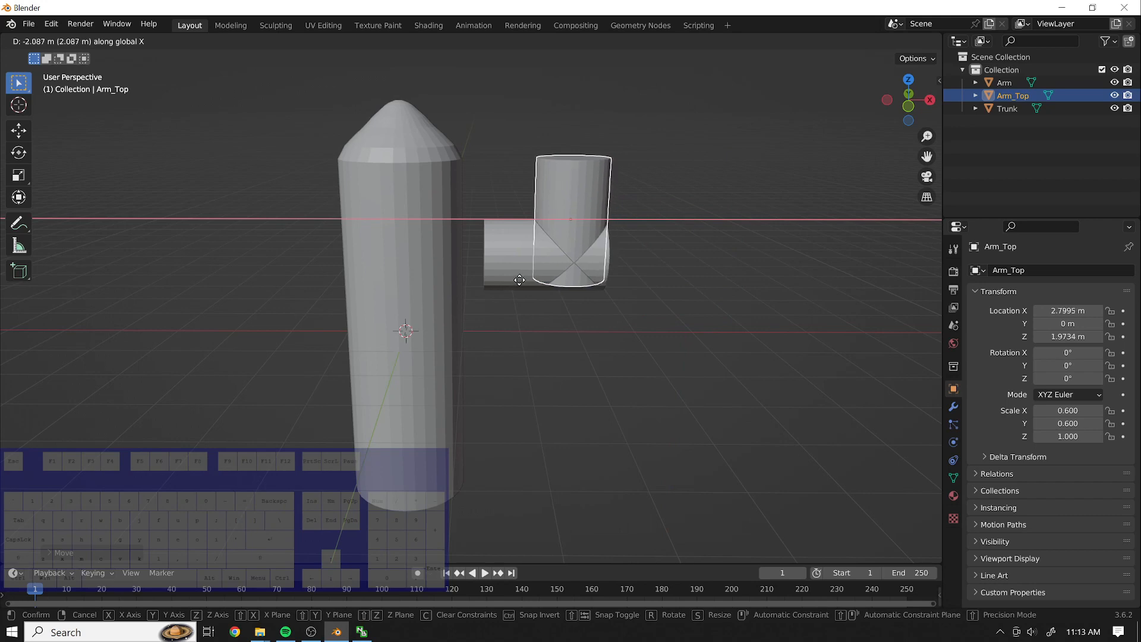
pyautogui.click(519, 280)
# Scale Arm_Top along X by about 0.89, and try an X scale of 0.8.
pyautogui.moveTo(712, 305); pyautogui.dragTo(704, 347, button='middle')
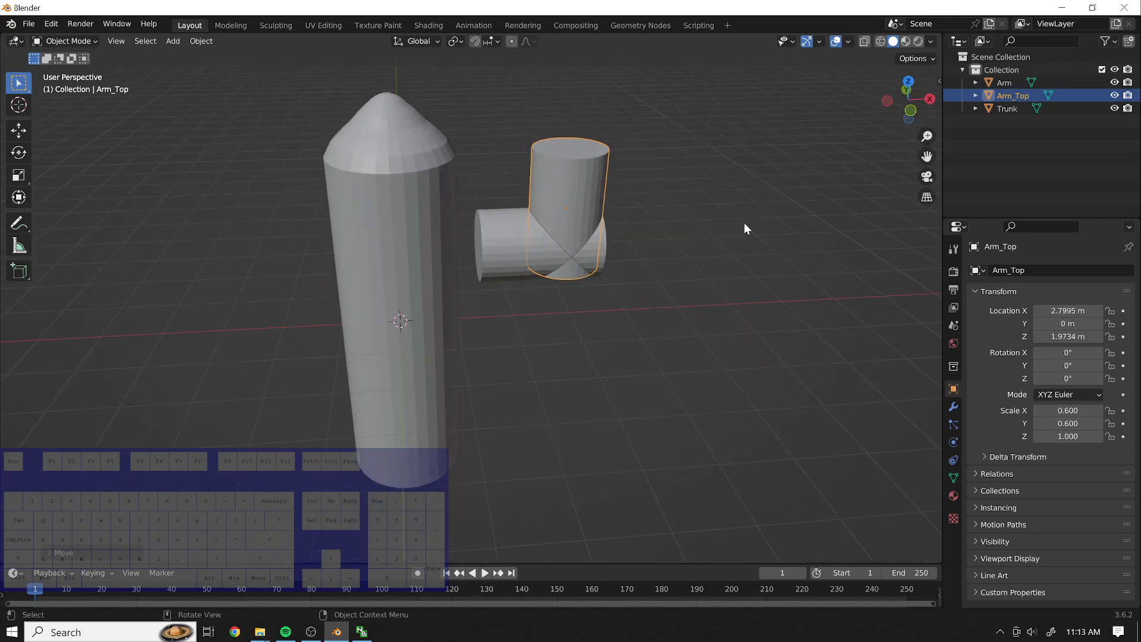
pyautogui.press('s')
pyautogui.press('x')
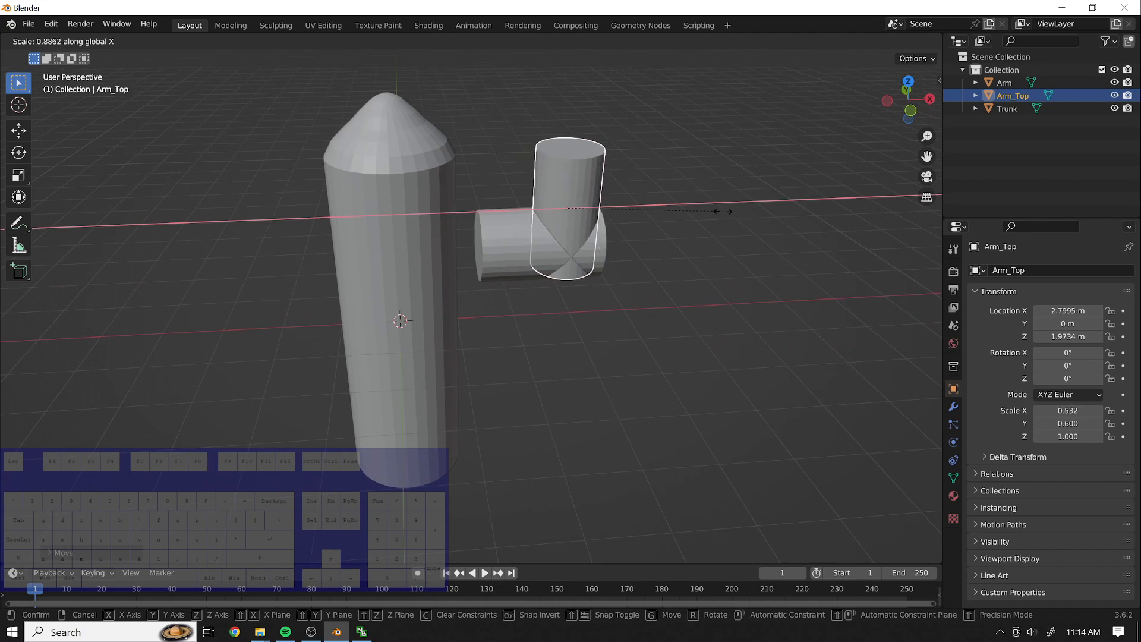
pyautogui.click(718, 210)
pyautogui.click(1068, 410)
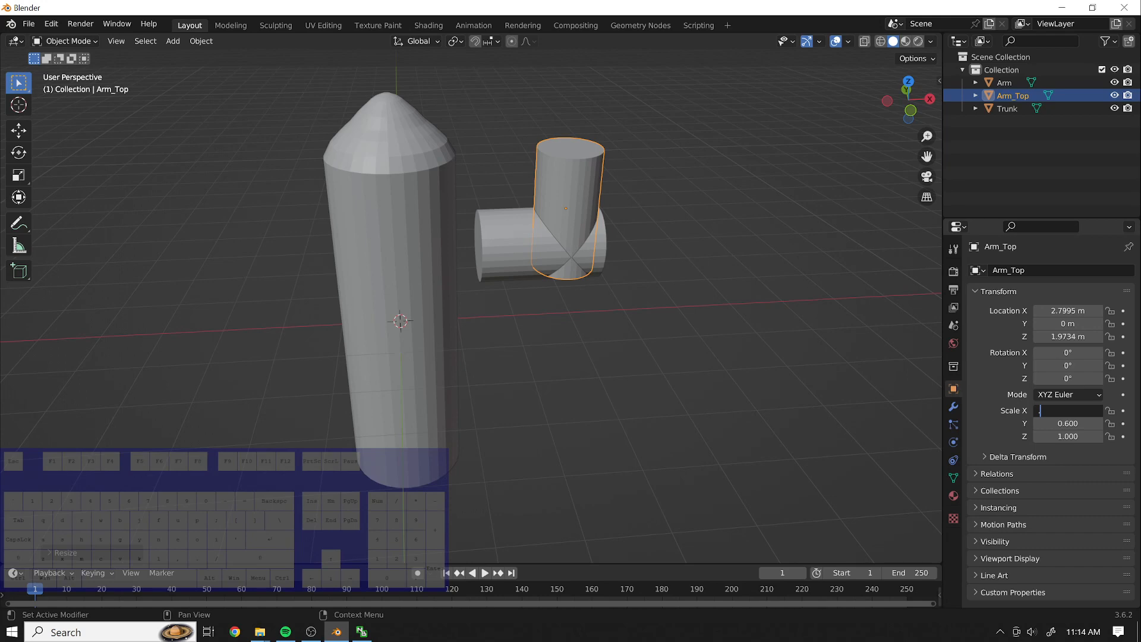
pyautogui.write('0.8')
pyautogui.press('Return')
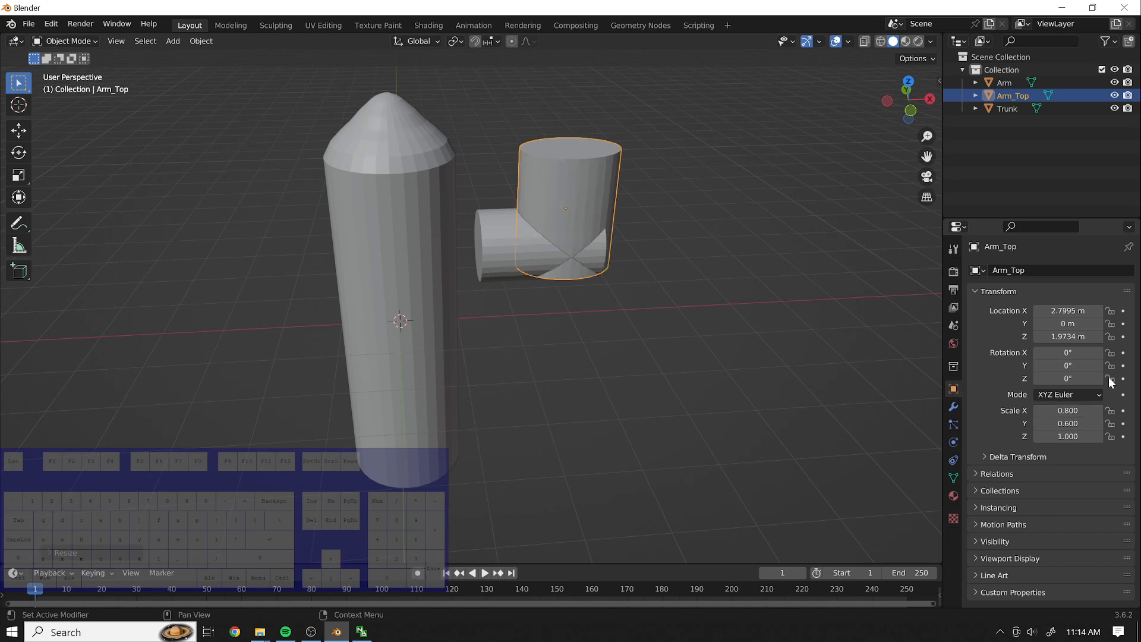
# Set Arm_Top's X scale to 0.4.
pyautogui.click(1068, 410)
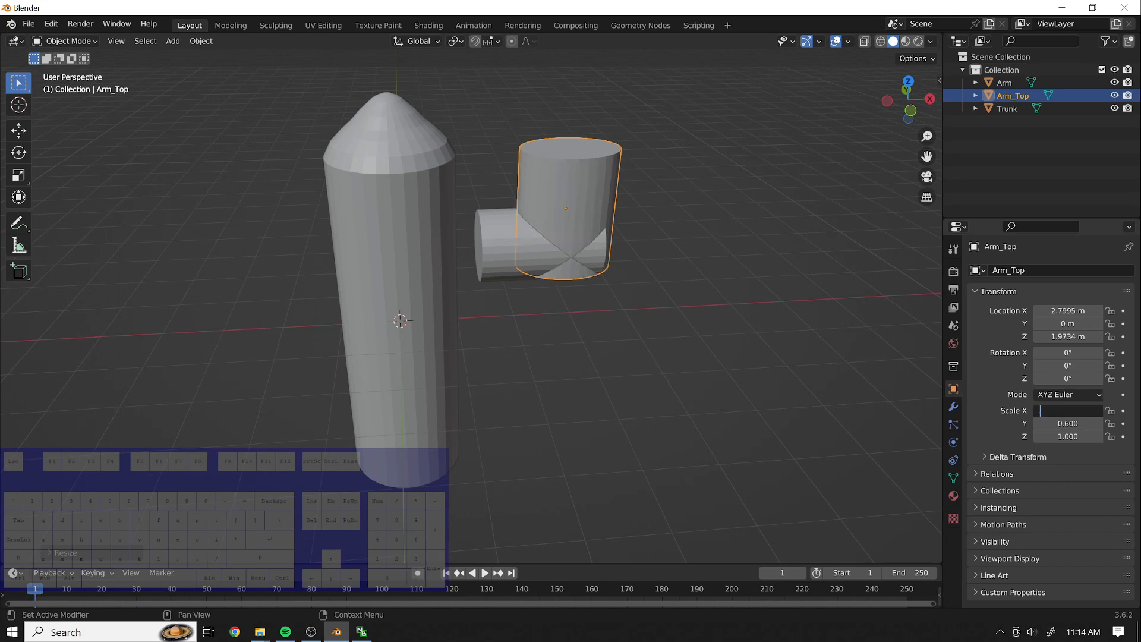
pyautogui.write('0.4')
pyautogui.press('Return')
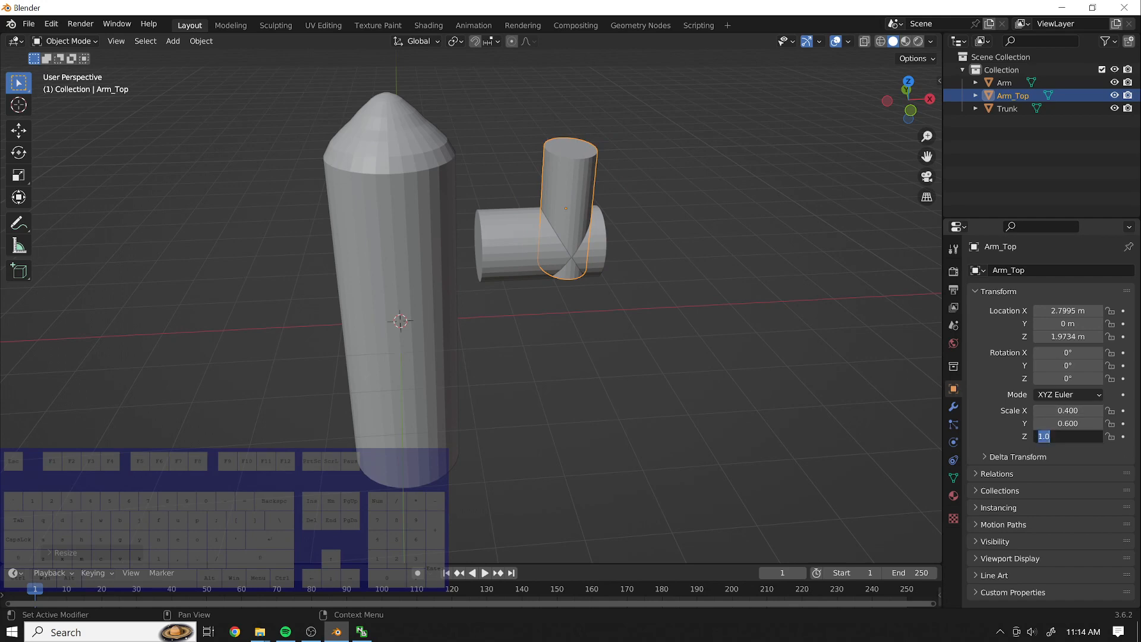
# Try a Z scale of 0.4 on Arm_Top and set it back to 1.
pyautogui.write('0.4')
pyautogui.press('Return')
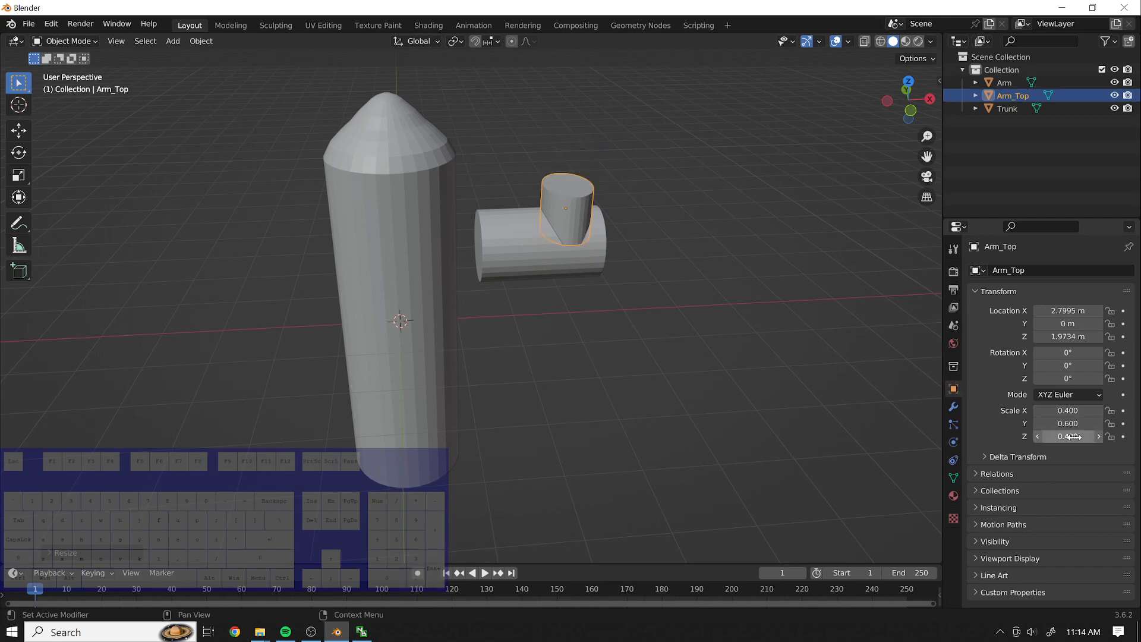
pyautogui.click(1069, 436)
pyautogui.write('1')
pyautogui.press('Return')
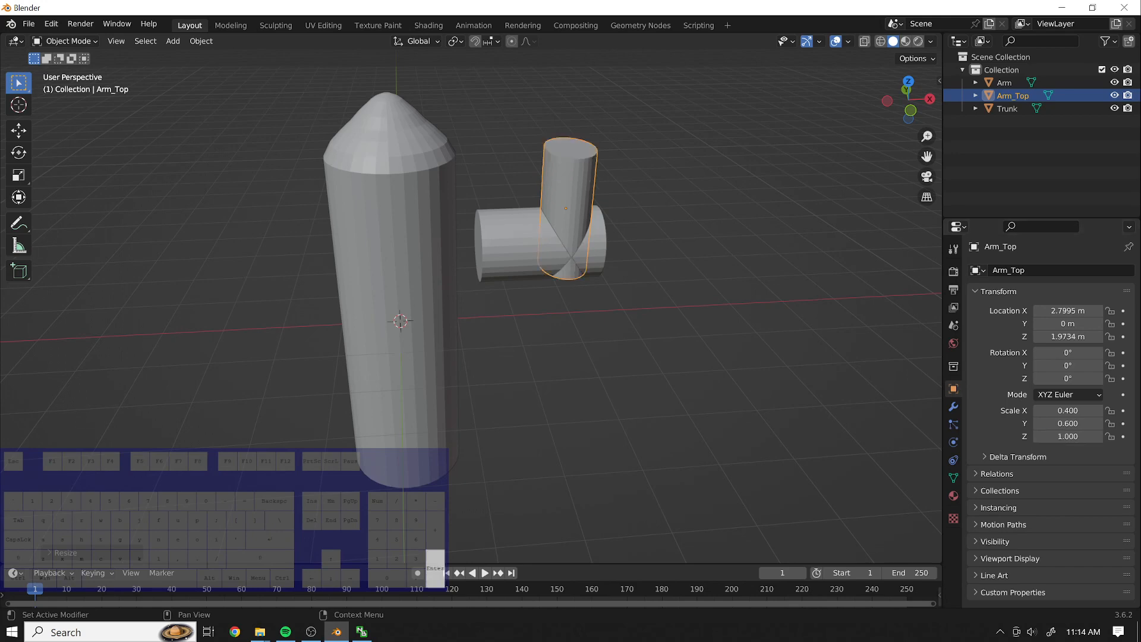
# Set Arm_Top's Y scale to 0.4.
pyautogui.click(1068, 423)
pyautogui.write('.4')
pyautogui.press('Return')
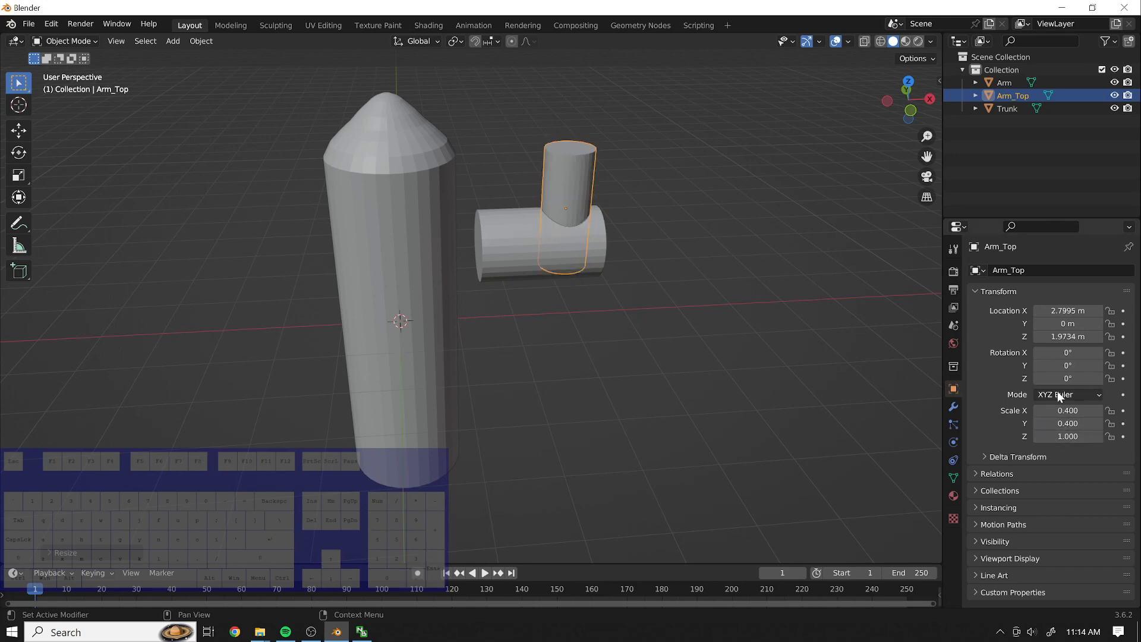
# Make the Arm cylinder the active object and switch it to Edit Mode.
pyautogui.moveTo(641, 195)
pyautogui.mouseDown(button='middle')
pyautogui.moveTo(572, 163)
pyautogui.moveTo(507, 152)
pyautogui.moveTo(555, 179)
pyautogui.moveTo(622, 178)
pyautogui.moveTo(664, 158)
pyautogui.moveTo(650, 214)
pyautogui.mouseUp(button='middle')
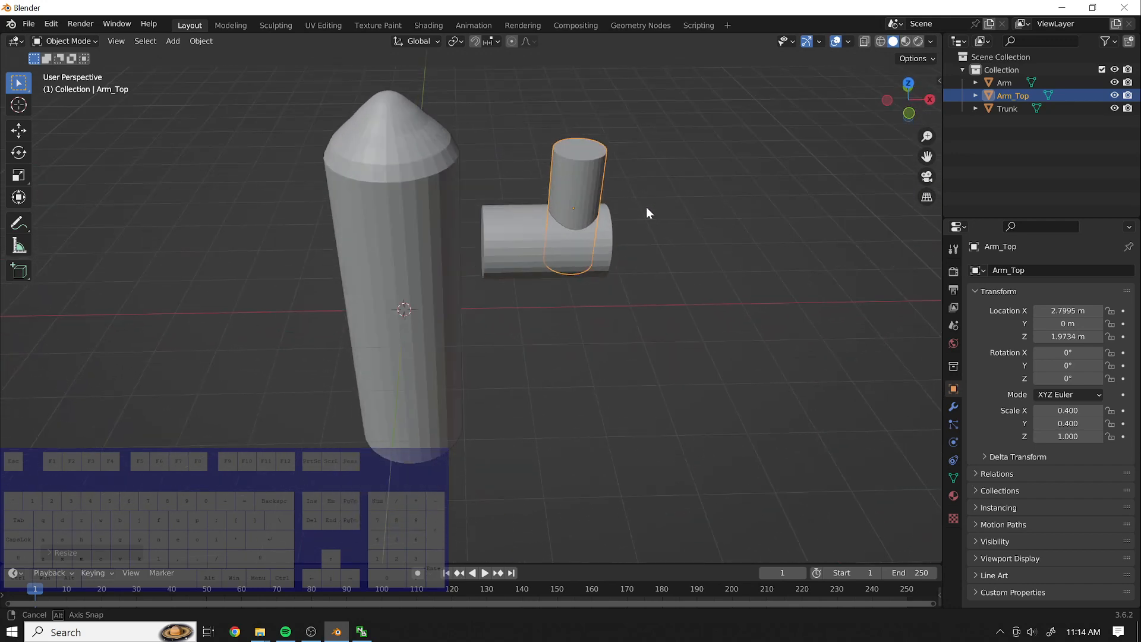
pyautogui.moveTo(701, 283); pyautogui.dragTo(503, 291, button='middle')
pyautogui.moveTo(570, 272); pyautogui.dragTo(801, 305, button='middle')
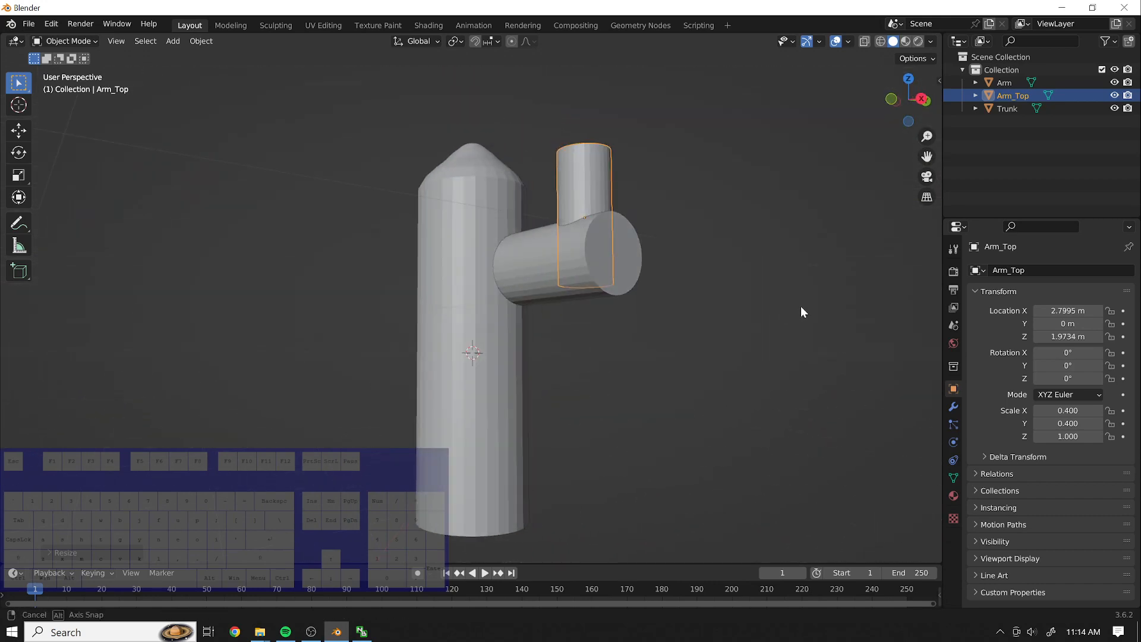
pyautogui.click(1008, 82)
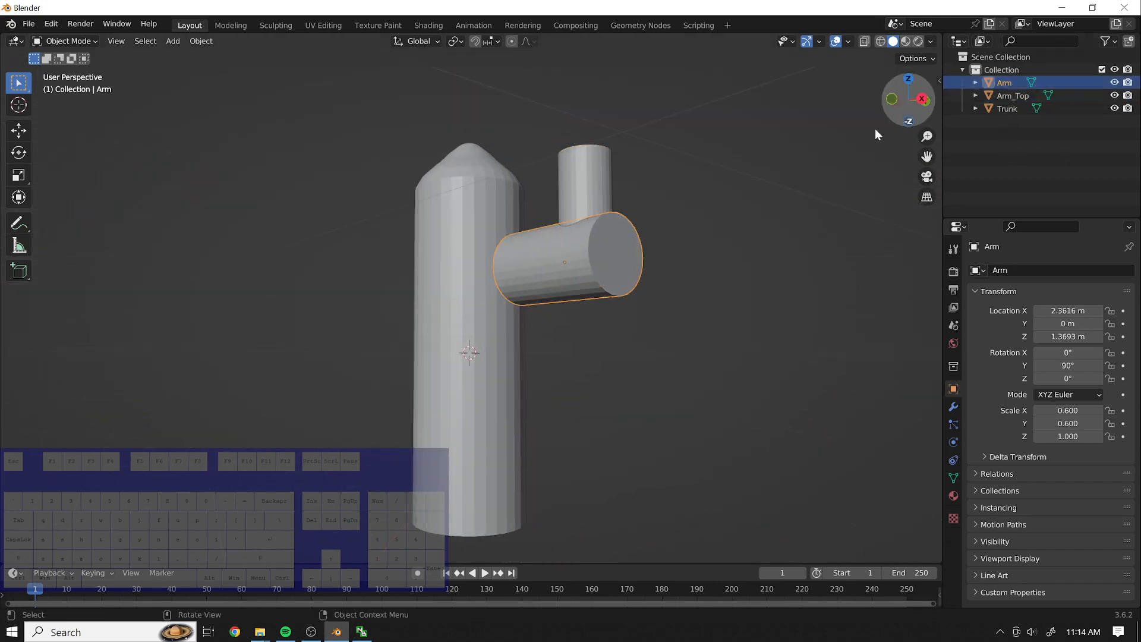
pyautogui.click(66, 41)
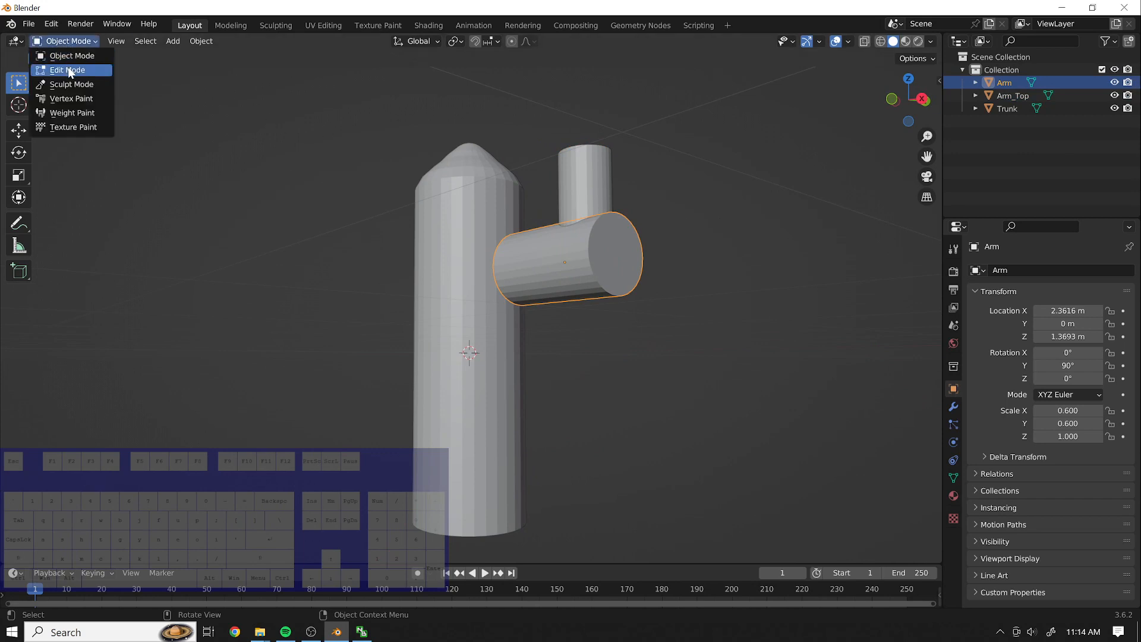
pyautogui.click(68, 71)
# Select only the edge loop around the Arm's free outer end and extrude it outward along the global X axis.
pyautogui.moveTo(684, 257); pyautogui.dragTo(680, 281, button='middle')
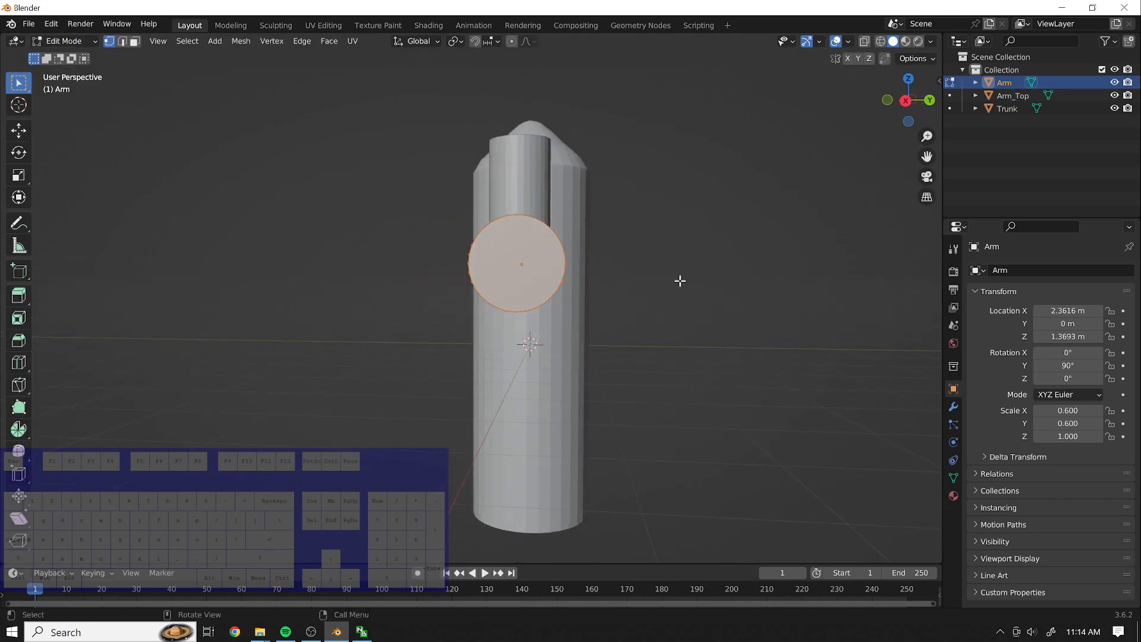
pyautogui.scroll(4, 790, 229)
pyautogui.moveTo(828, 216); pyautogui.dragTo(818, 255, button='middle')
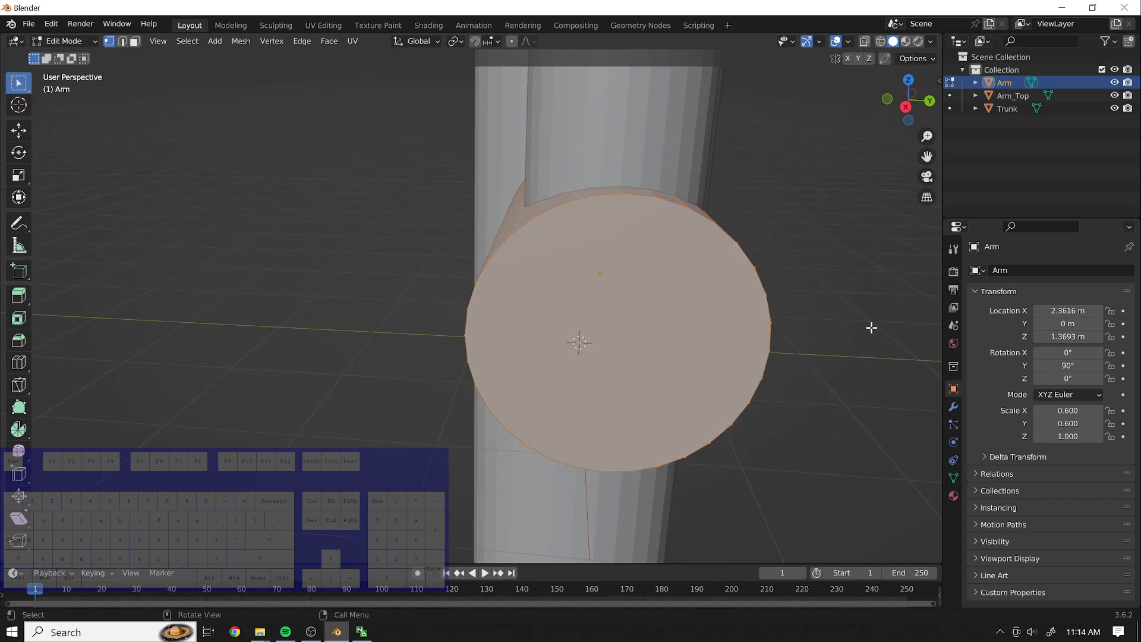
pyautogui.moveTo(872, 328); pyautogui.dragTo(859, 311, button='middle')
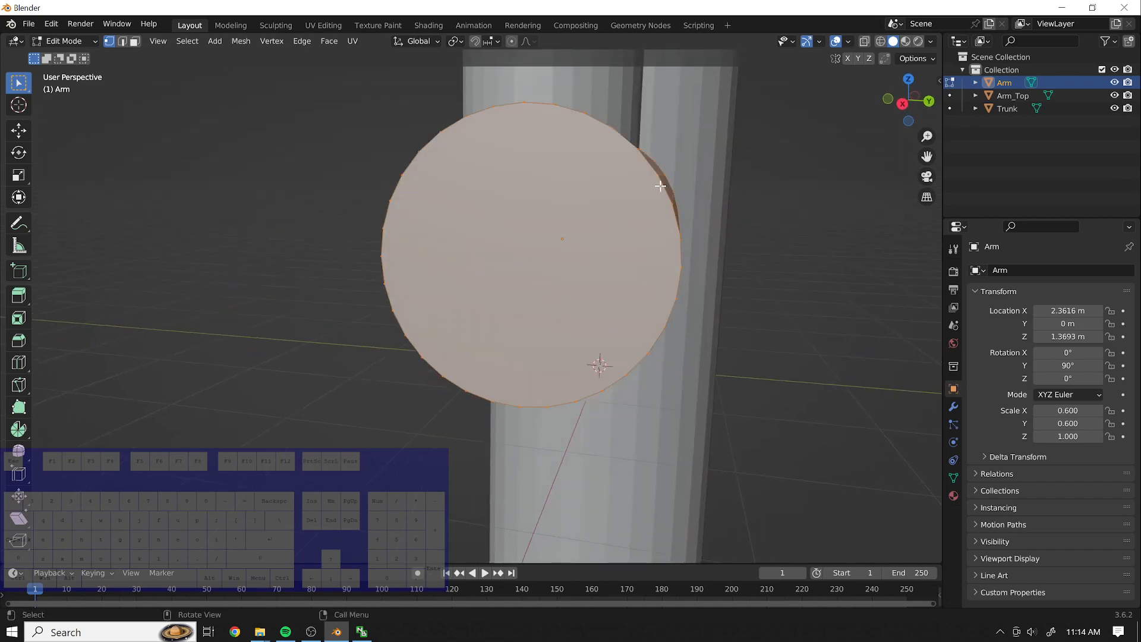
pyautogui.hotkey('alt', 'a')
pyautogui.keyDown('alt'); pyautogui.click(664, 192); pyautogui.keyUp('alt')
pyautogui.press('e')
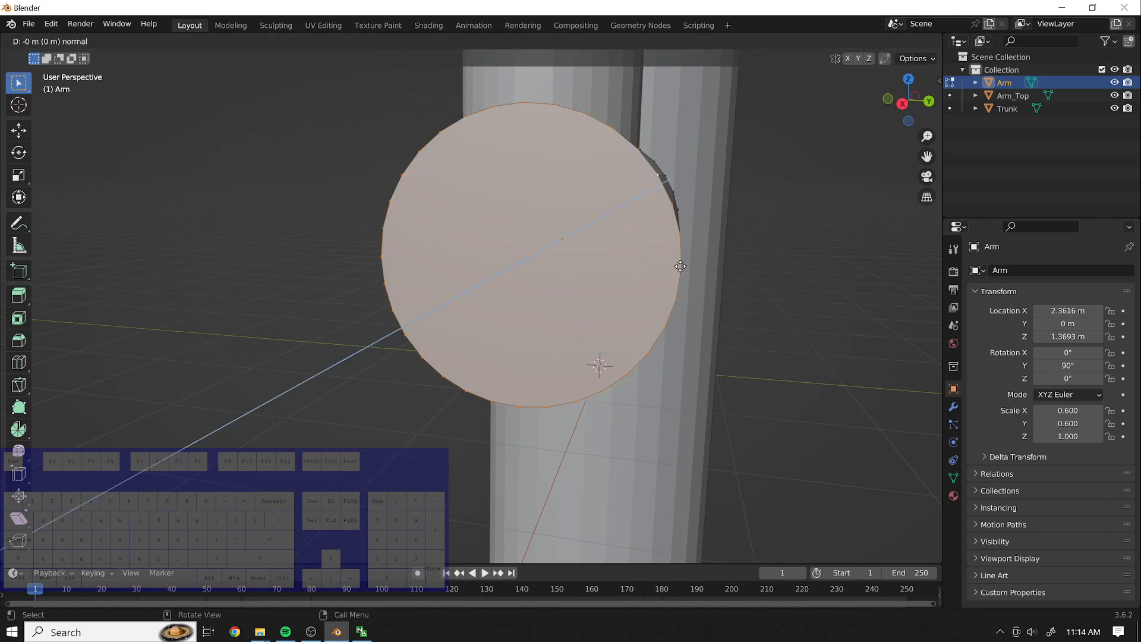
pyautogui.press('z')
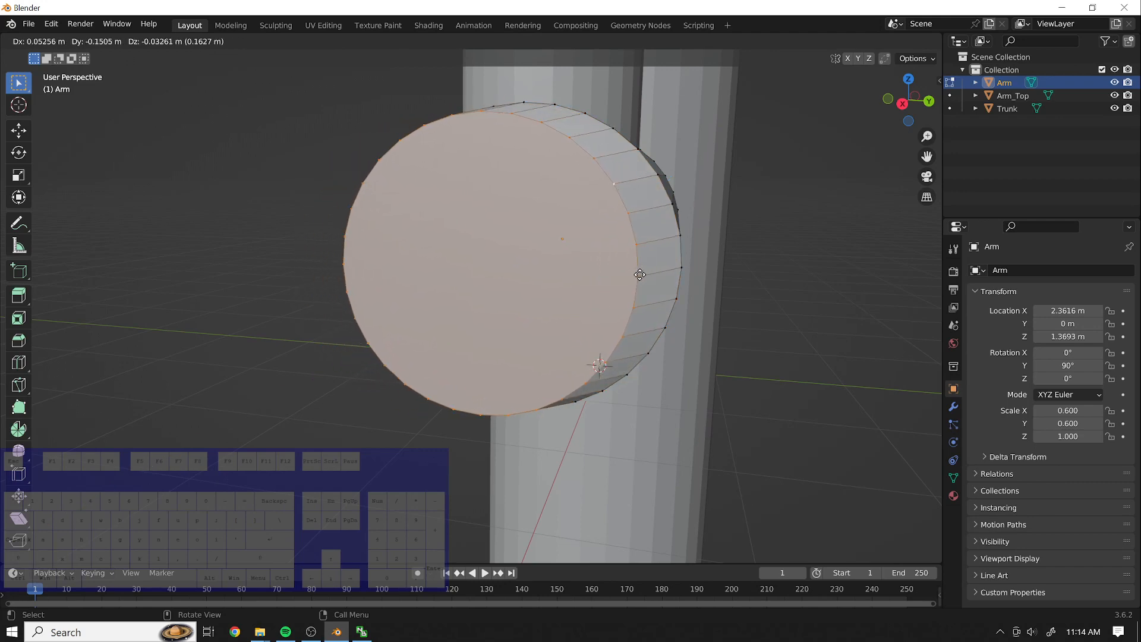
pyautogui.press('x')
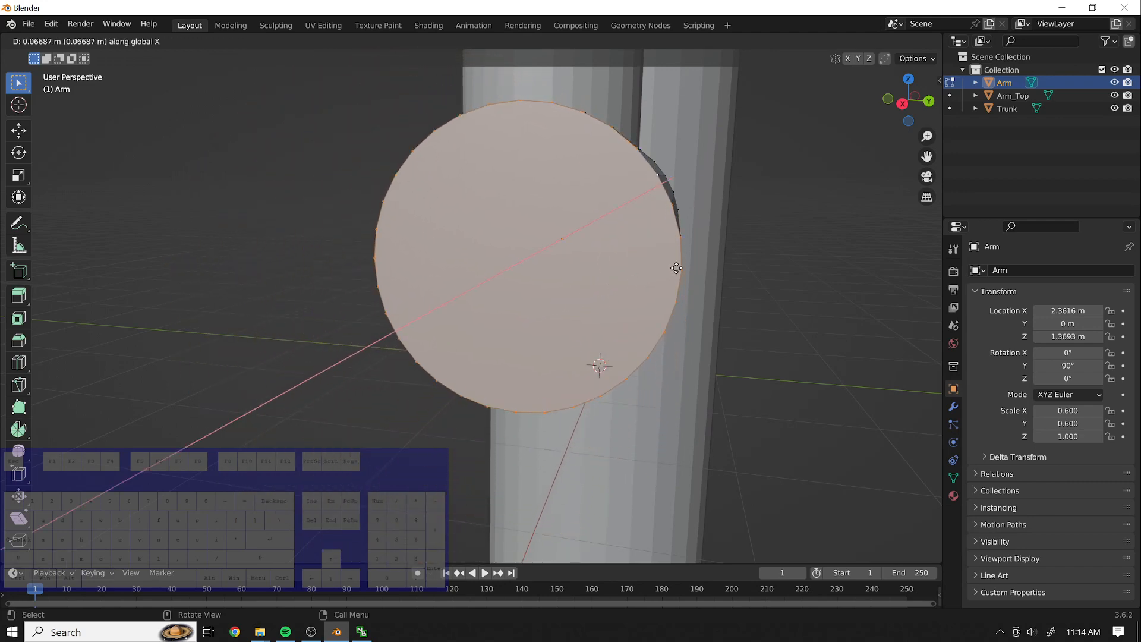
pyautogui.click(655, 279)
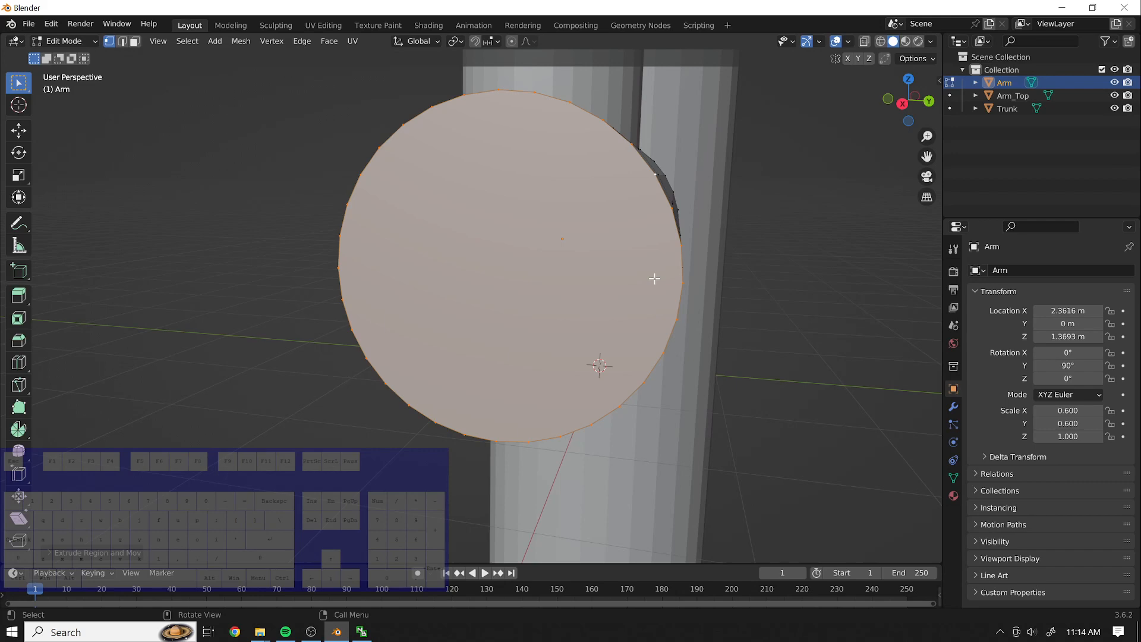
# Scale the extruded end ring down slightly and move it back along X by about 0.2 m to form a bevel.
pyautogui.press('s')
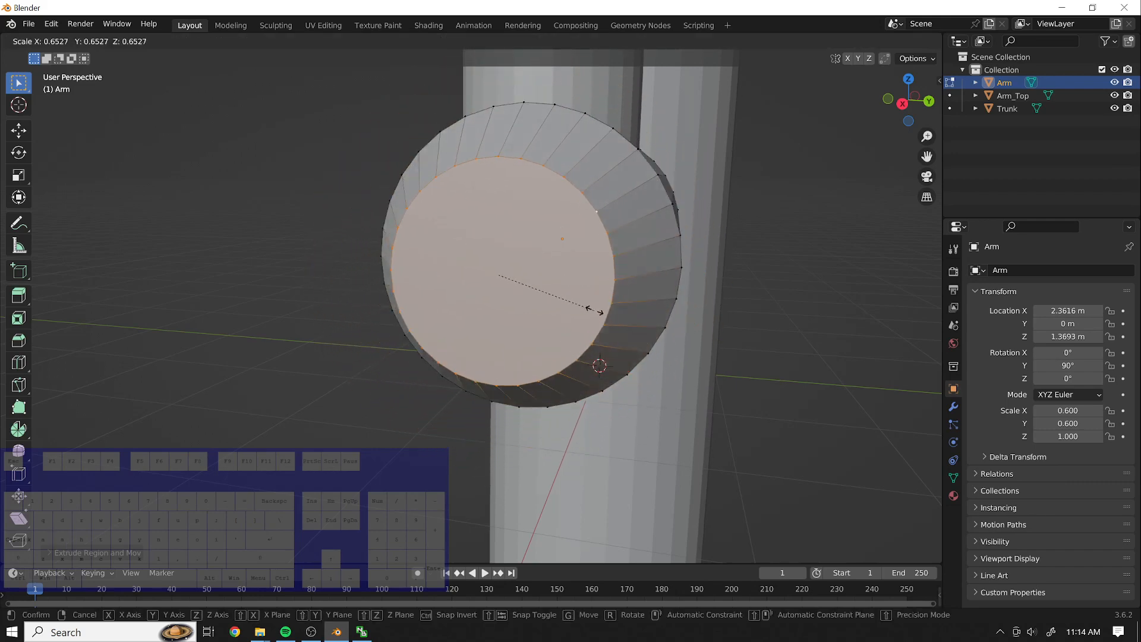
pyautogui.click(621, 306)
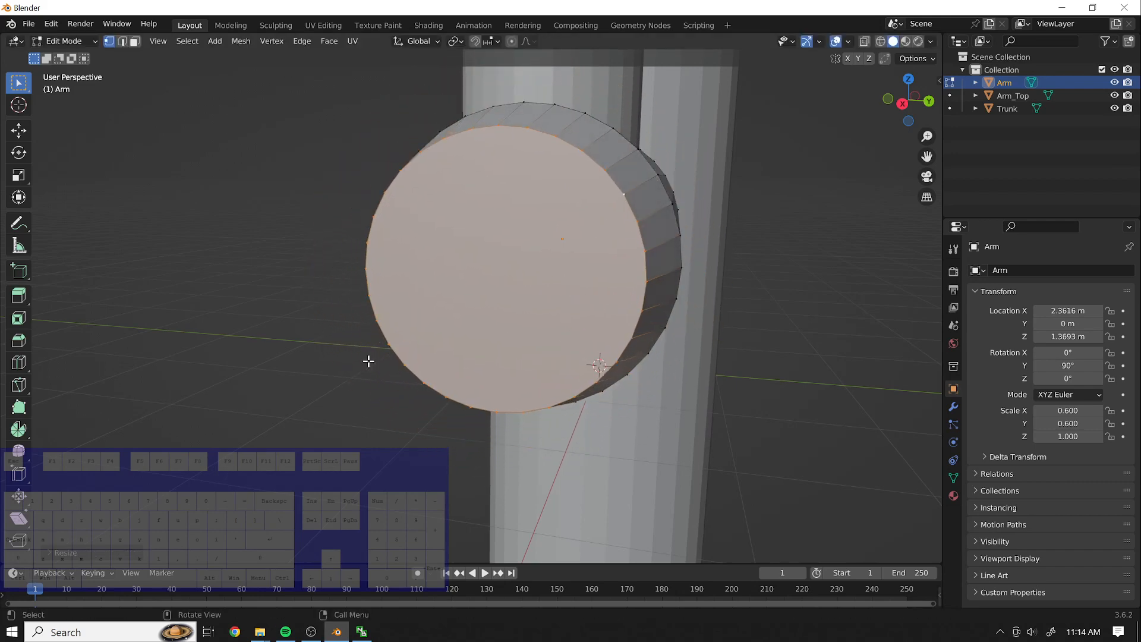
pyautogui.moveTo(369, 361); pyautogui.dragTo(630, 365, button='middle')
pyautogui.press('g')
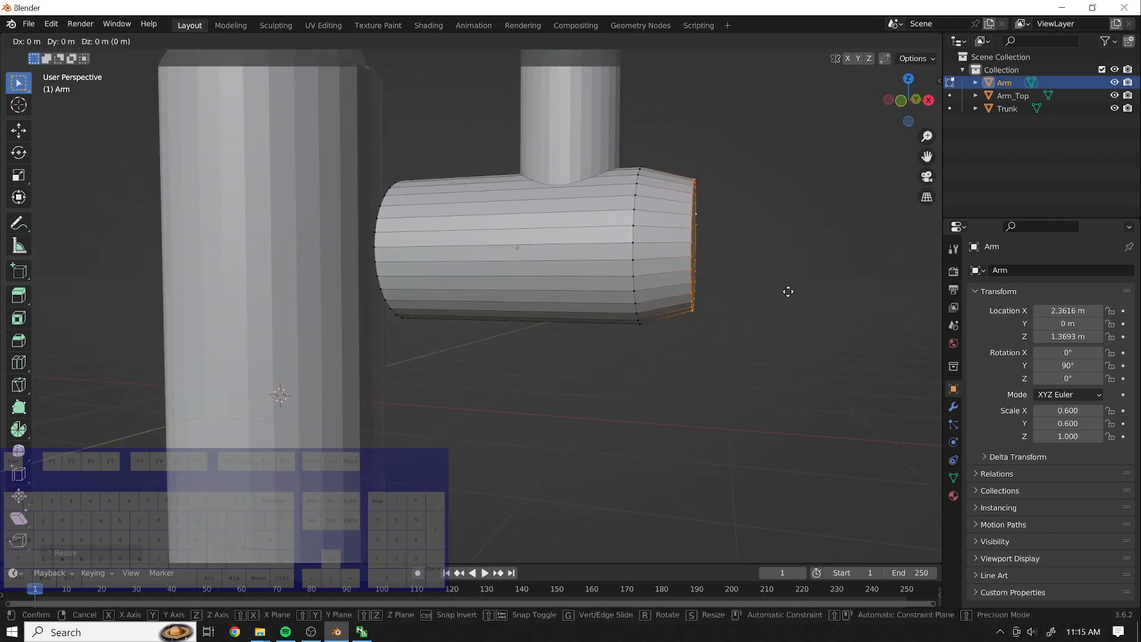
pyautogui.press('x')
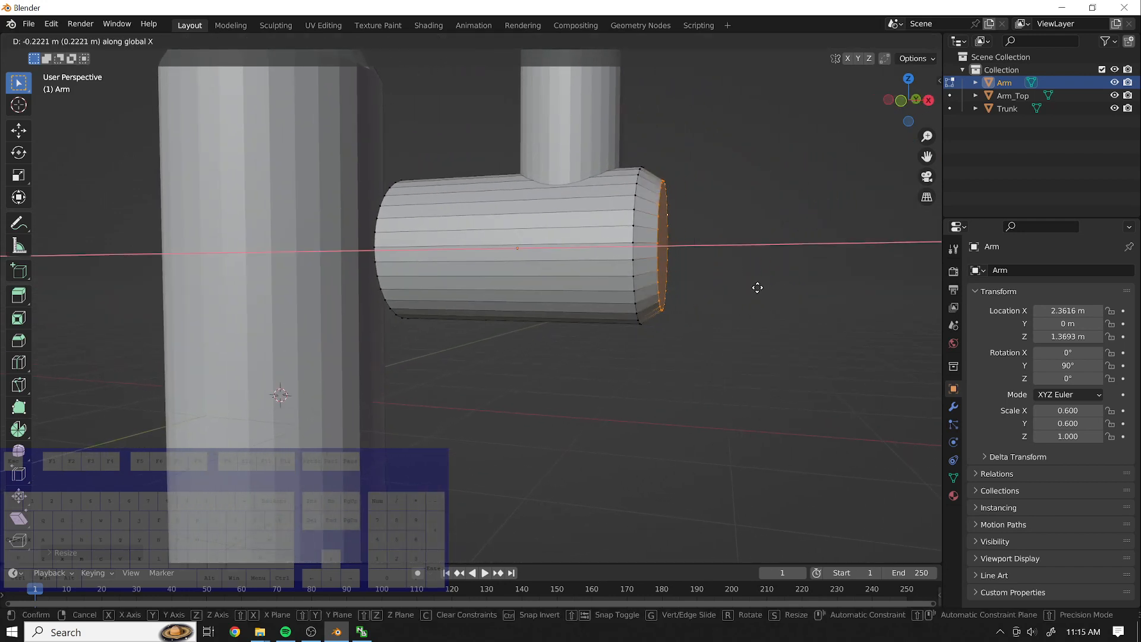
pyautogui.click(755, 287)
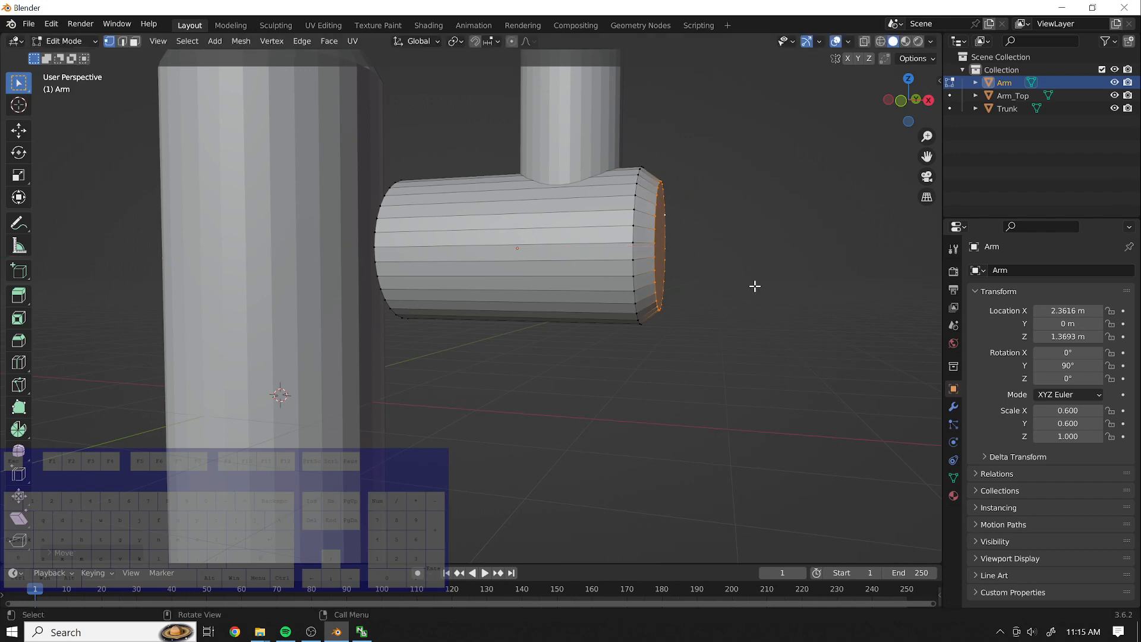
pyautogui.press('e')
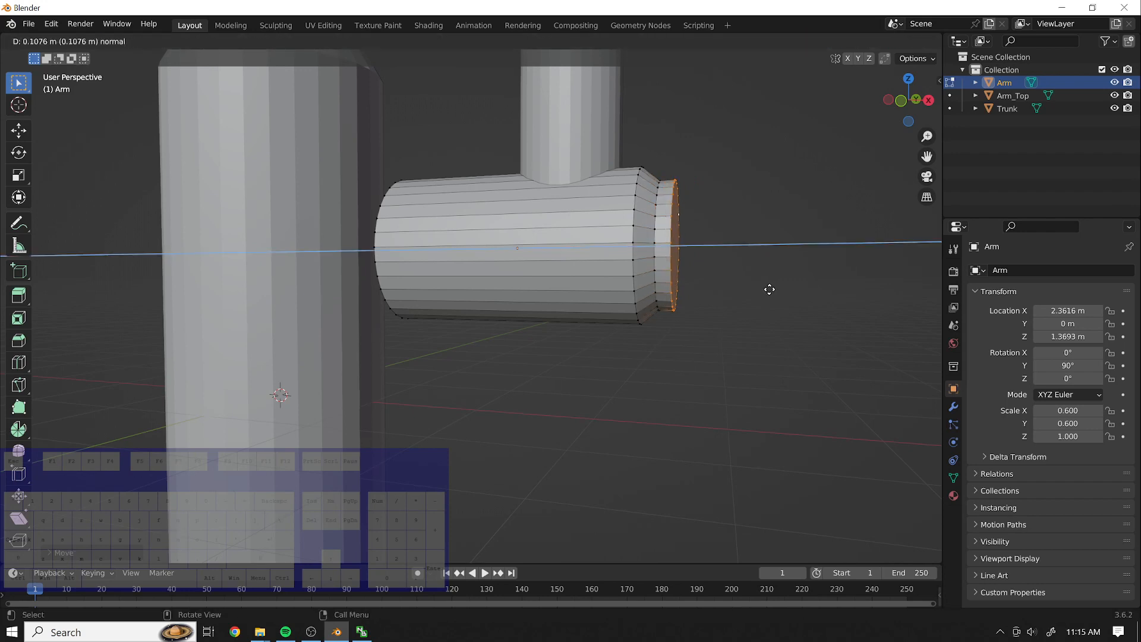
pyautogui.rightClick(752, 293)
pyautogui.press('s')
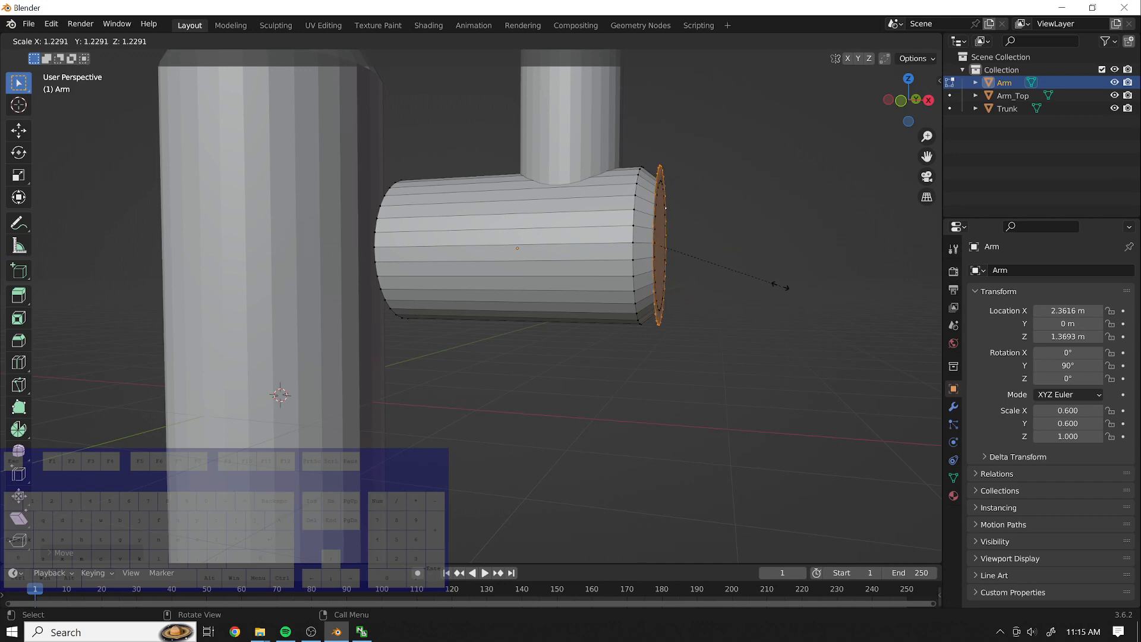
pyautogui.rightClick(780, 284)
pyautogui.click(785, 287)
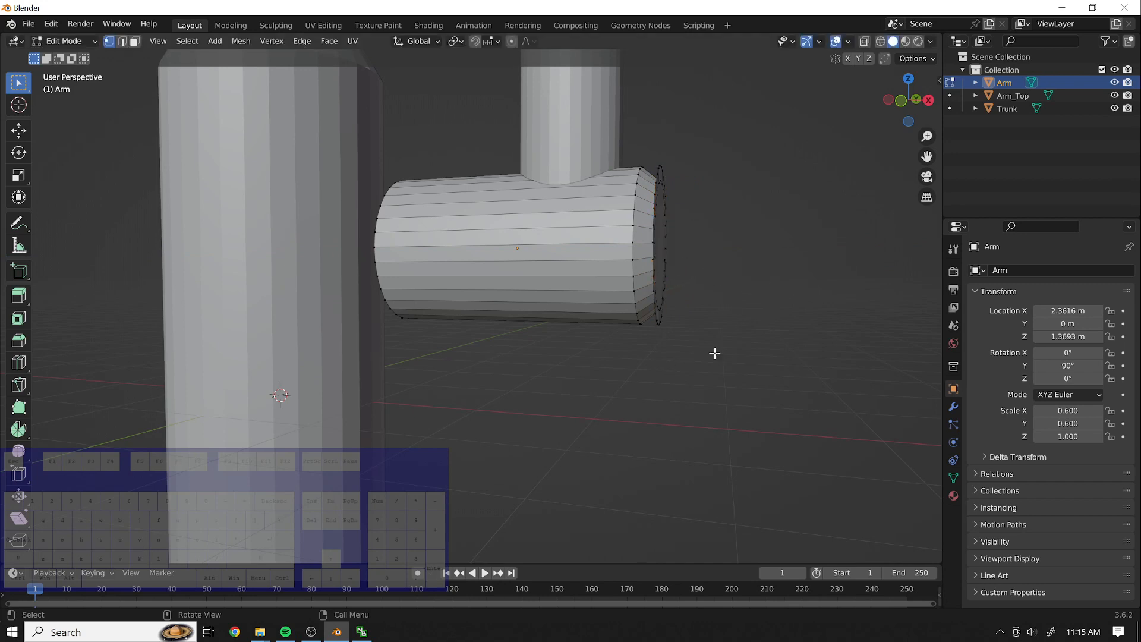
pyautogui.hotkey('ctrl', 'z')
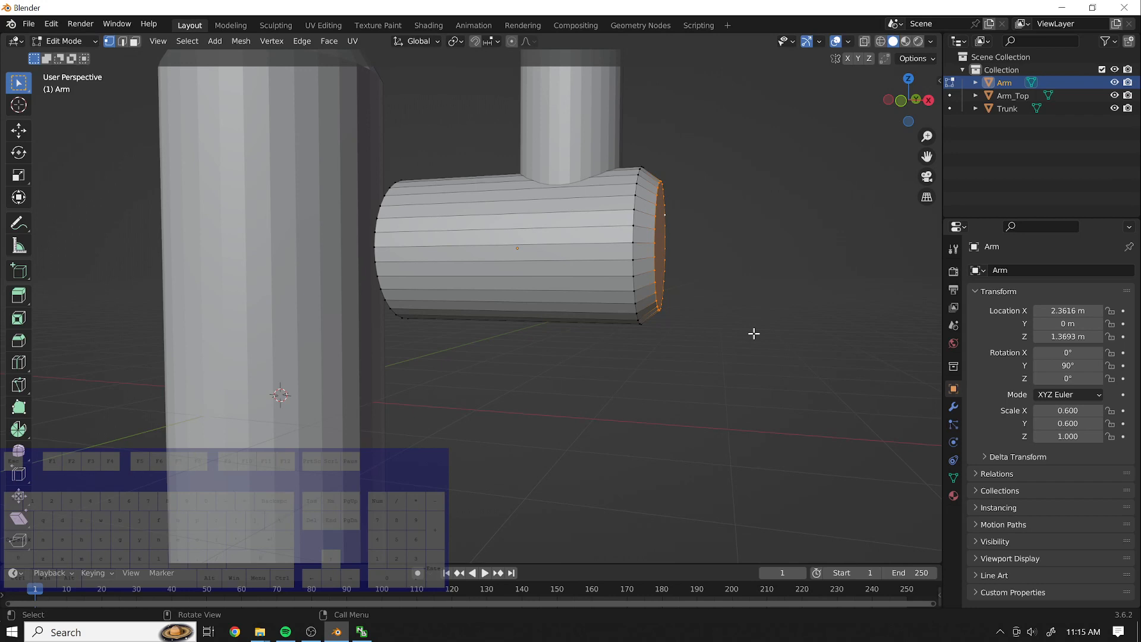
# Extrude the Arm's end ring outward about 0.08 m and scale the new ring down to continue the taper.
pyautogui.press('e')
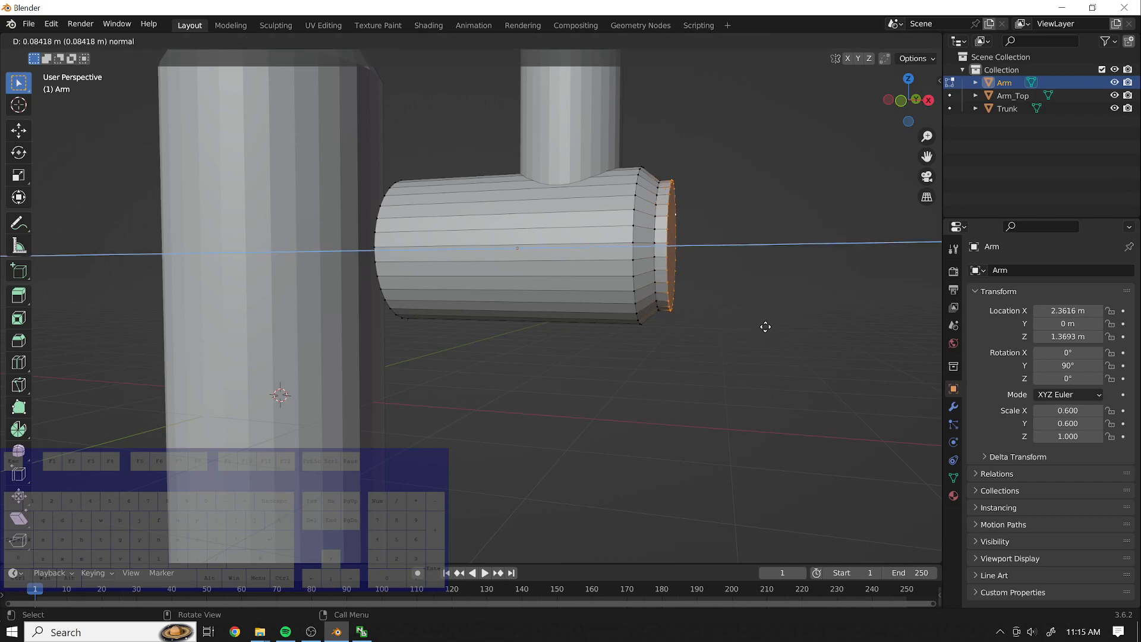
pyautogui.click(766, 327)
pyautogui.press('s')
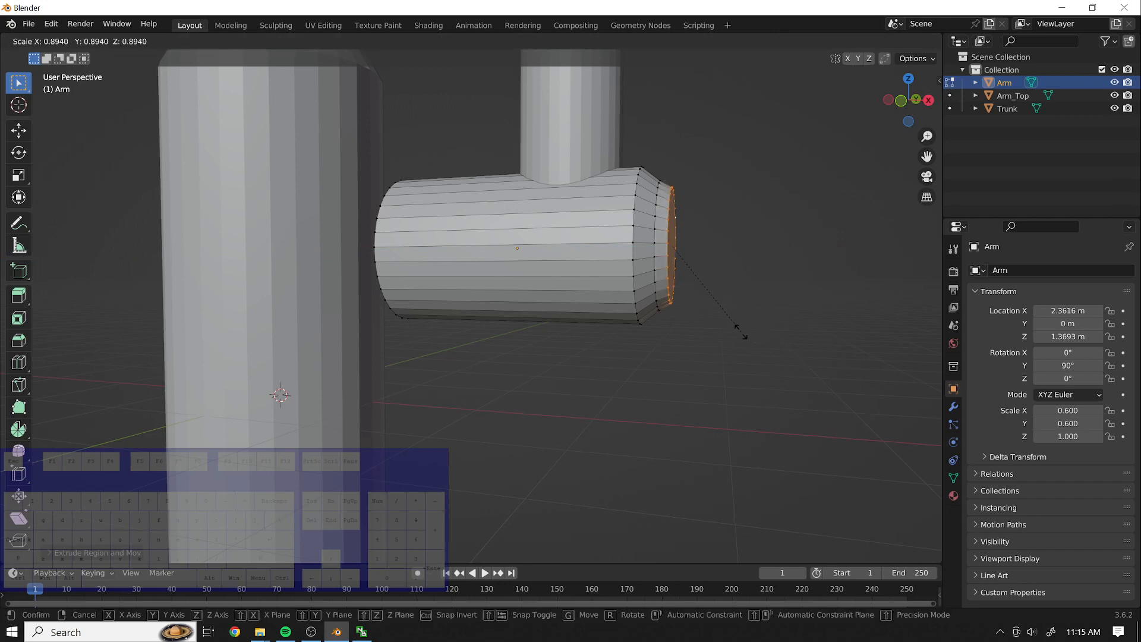
pyautogui.click(715, 330)
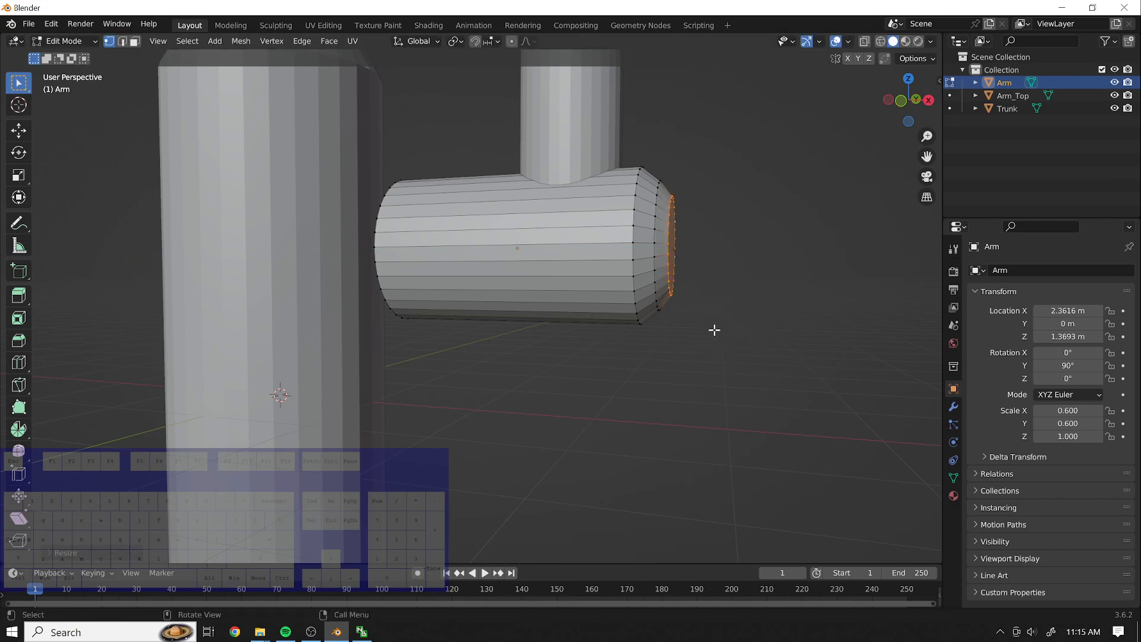
# Add a narrower end ring by extruding about 0.12 m, scaling it to about 0.72 and pulling it slightly back toward the Arm.
pyautogui.press('e')
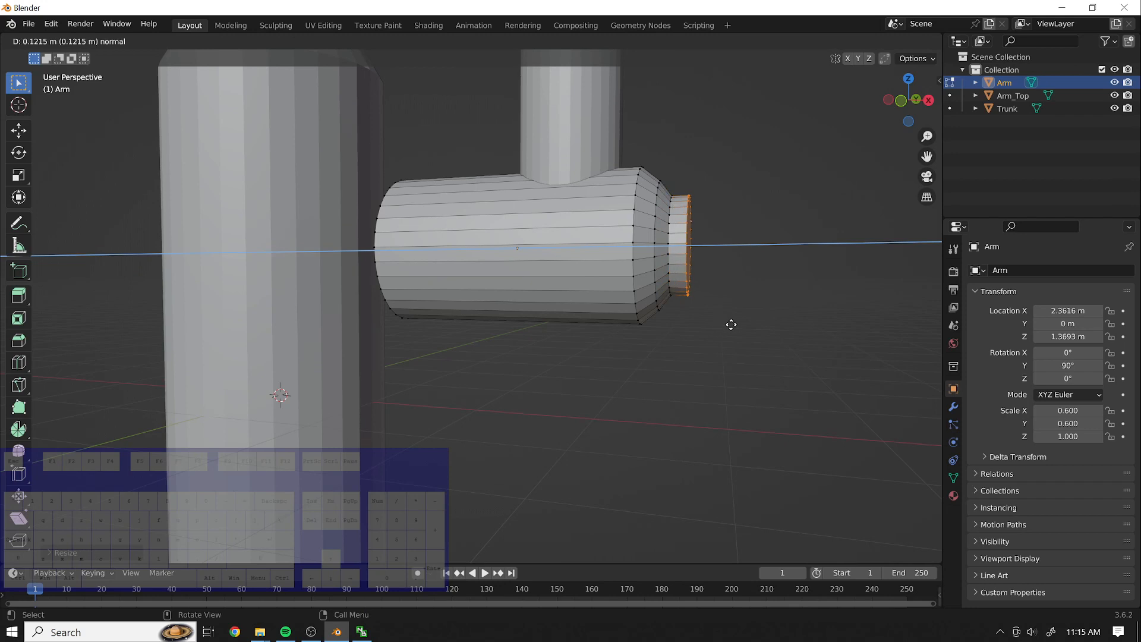
pyautogui.click(732, 324)
pyautogui.press('s')
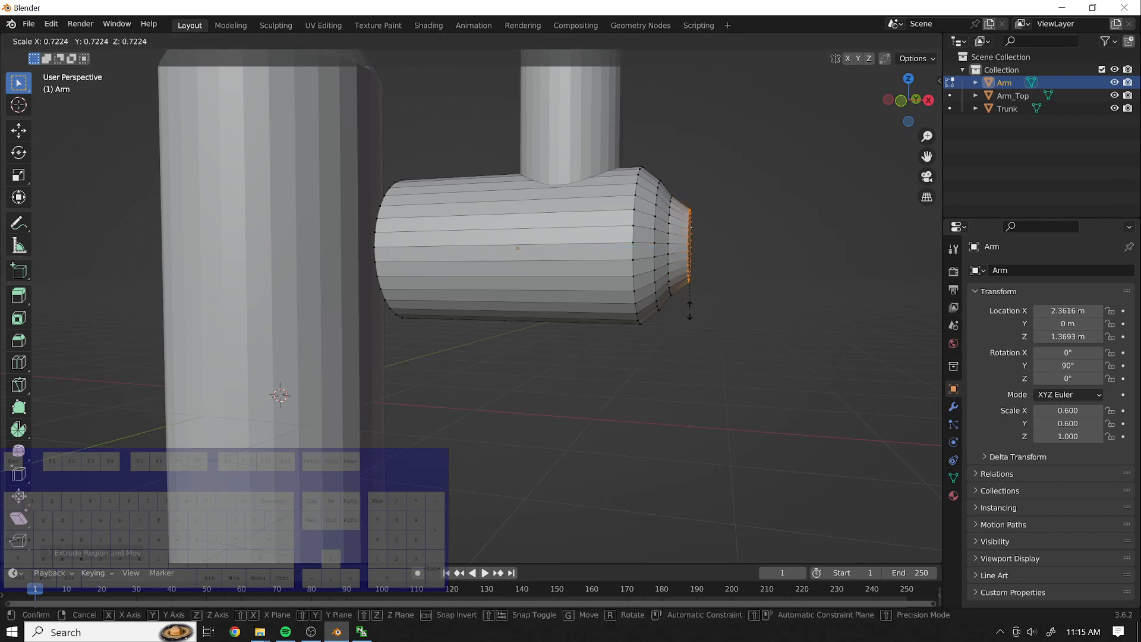
pyautogui.click(690, 310)
pyautogui.press('g')
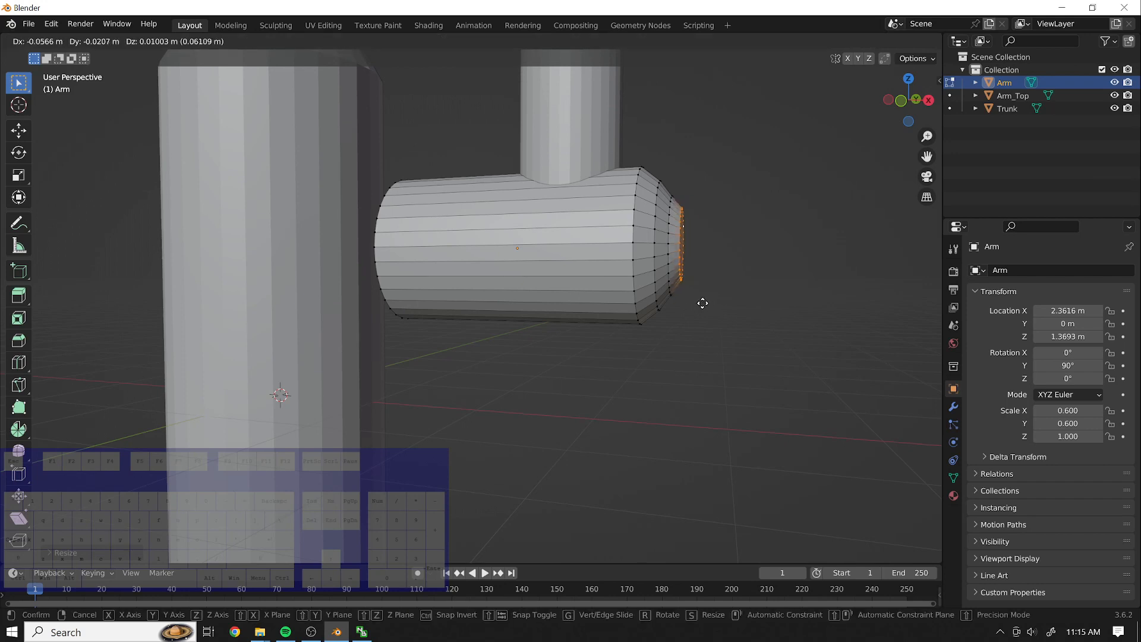
pyautogui.click(700, 303)
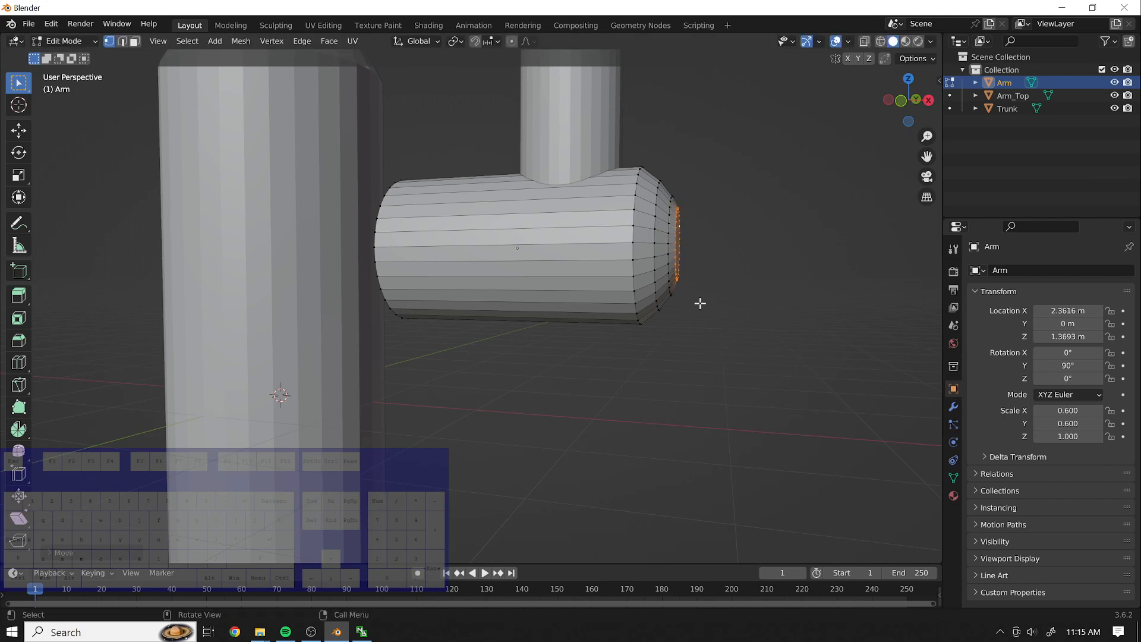
# Extrude another short ring from the Arm's tip, scale it to about 0.83 and pull it slightly inward to round the end.
pyautogui.press('e')
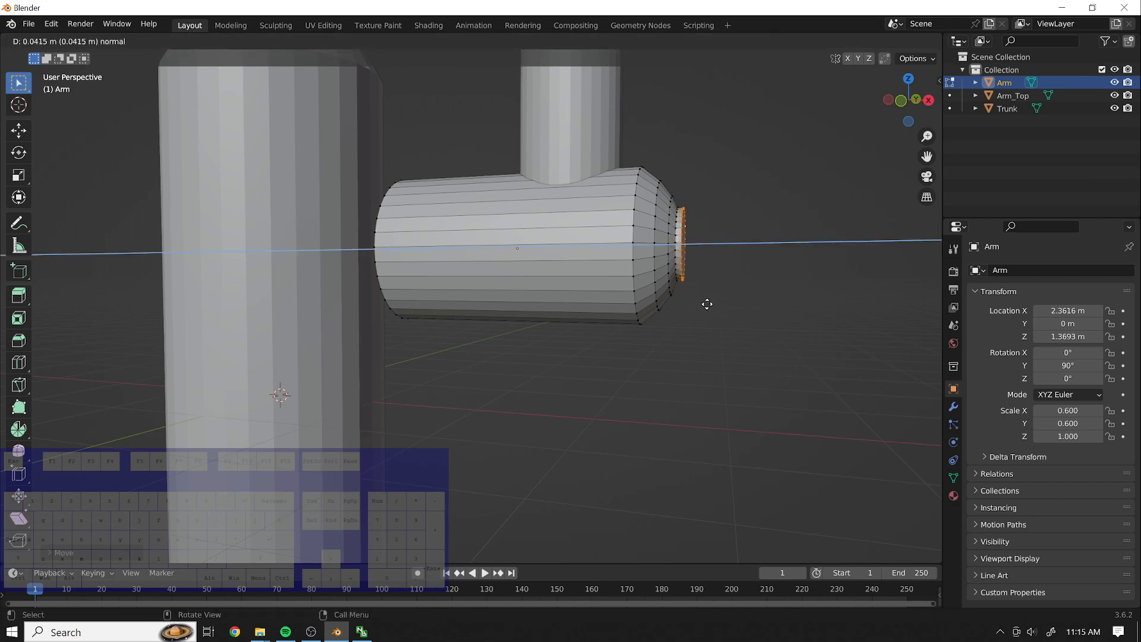
pyautogui.click(708, 305)
pyautogui.press('s')
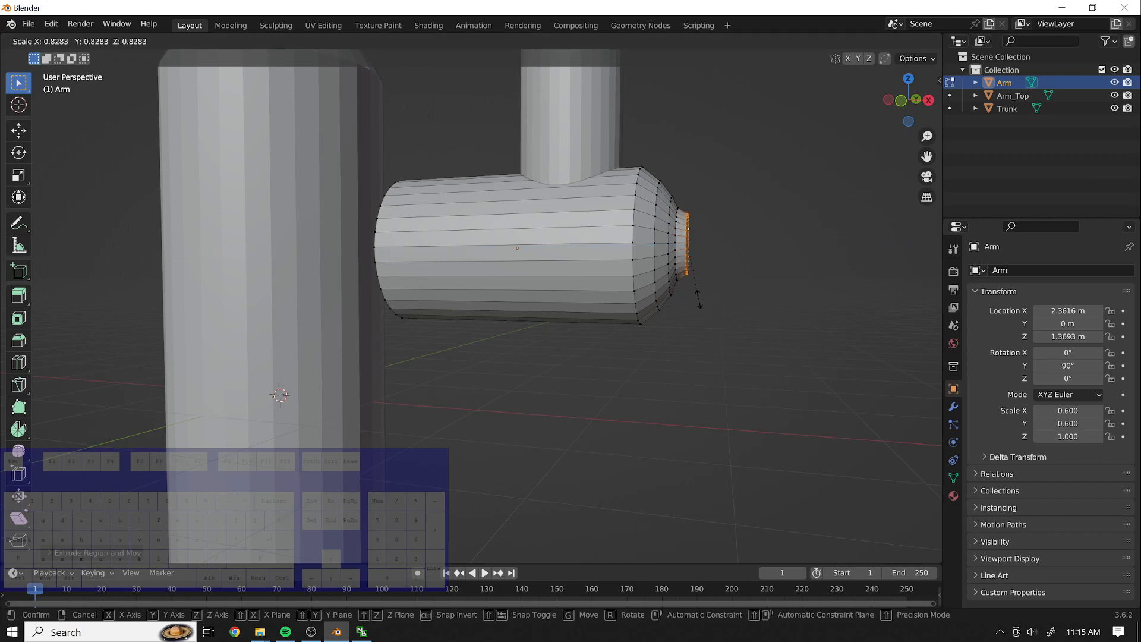
pyautogui.click(698, 298)
pyautogui.press('g')
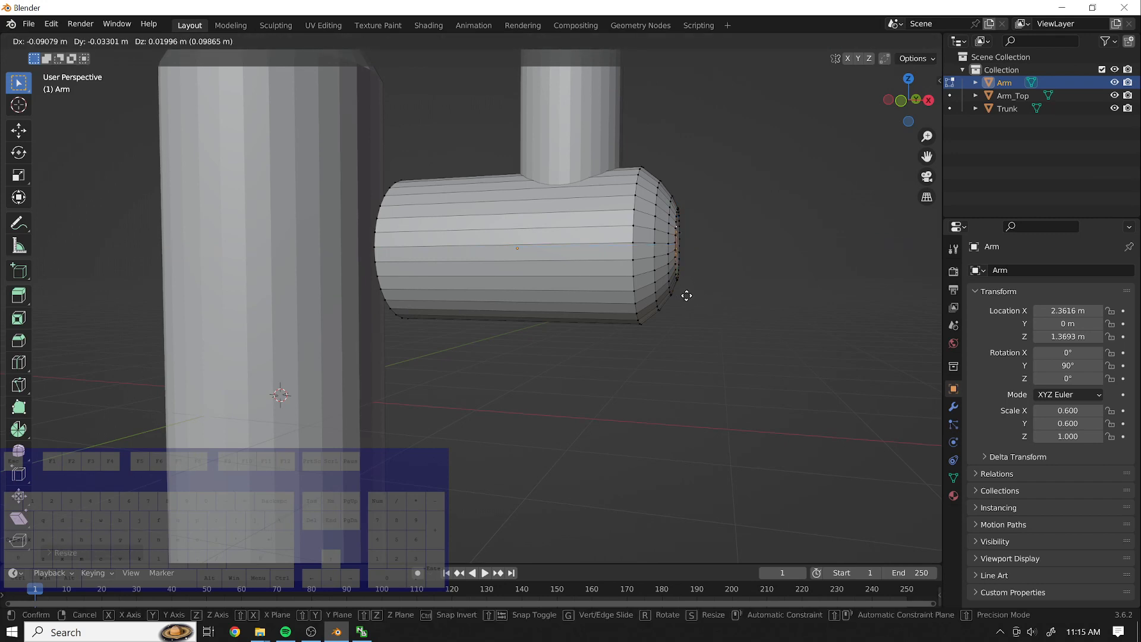
pyautogui.click(695, 300)
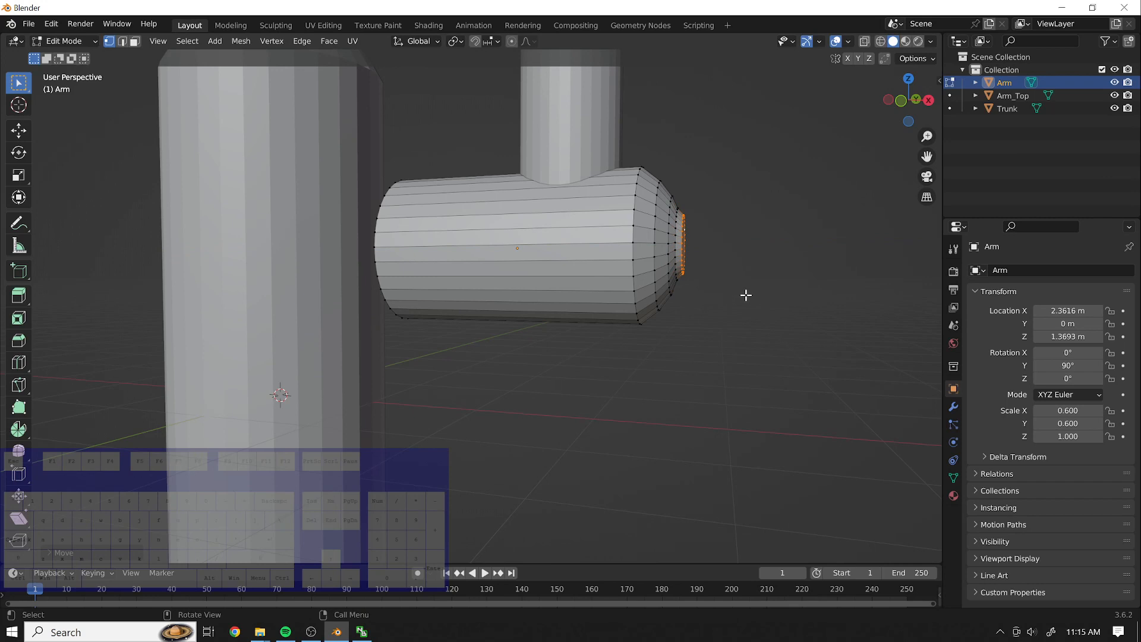
# Extrude the Arm's tip ring once more along the global X axis by about -0.01 m.
pyautogui.press('e')
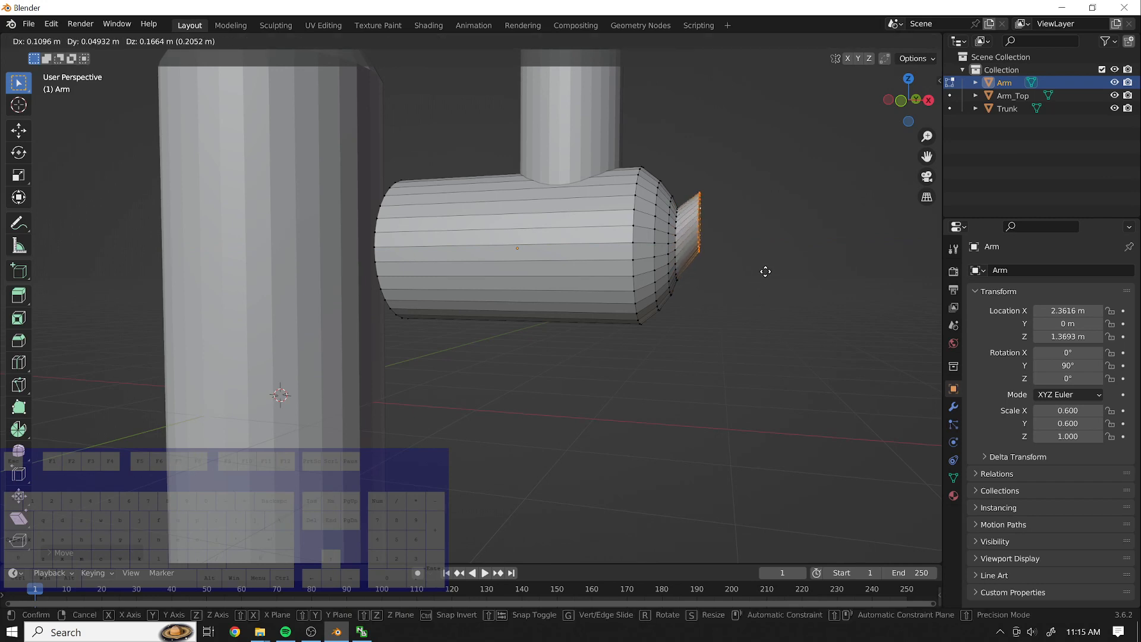
pyautogui.press('z')
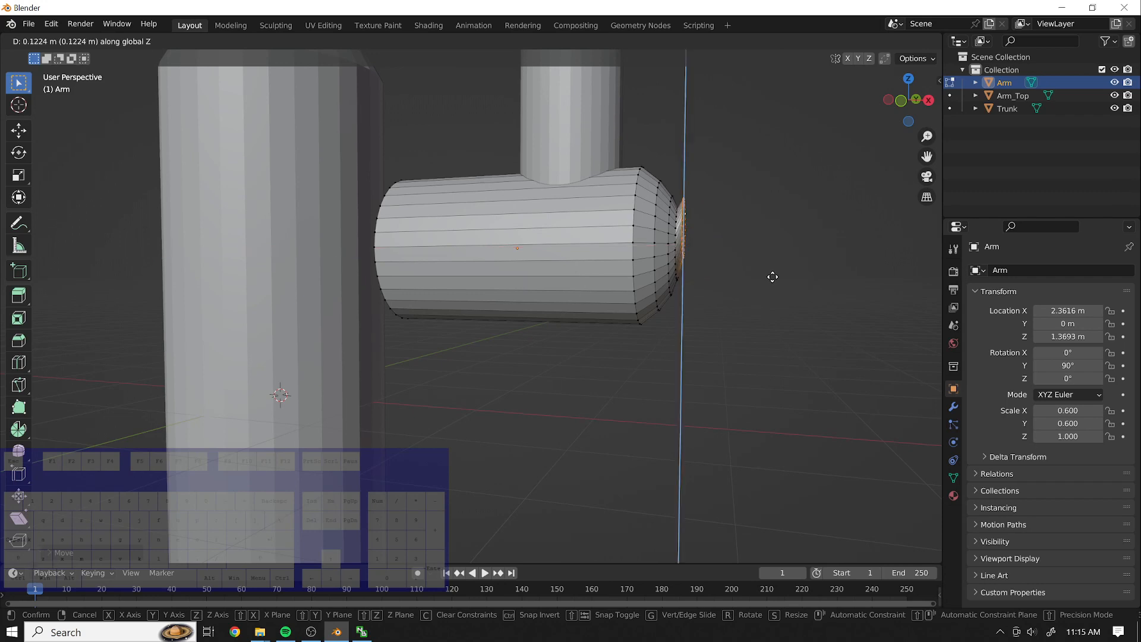
pyautogui.press('x')
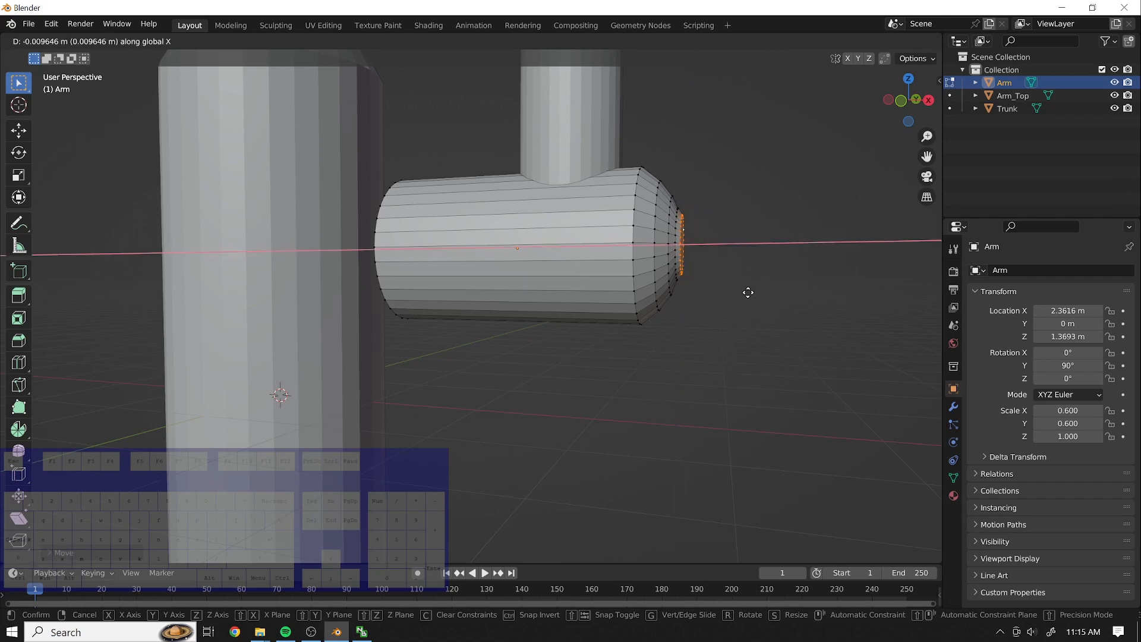
pyautogui.click(748, 293)
pyautogui.moveTo(776, 294); pyautogui.dragTo(660, 354, button='middle')
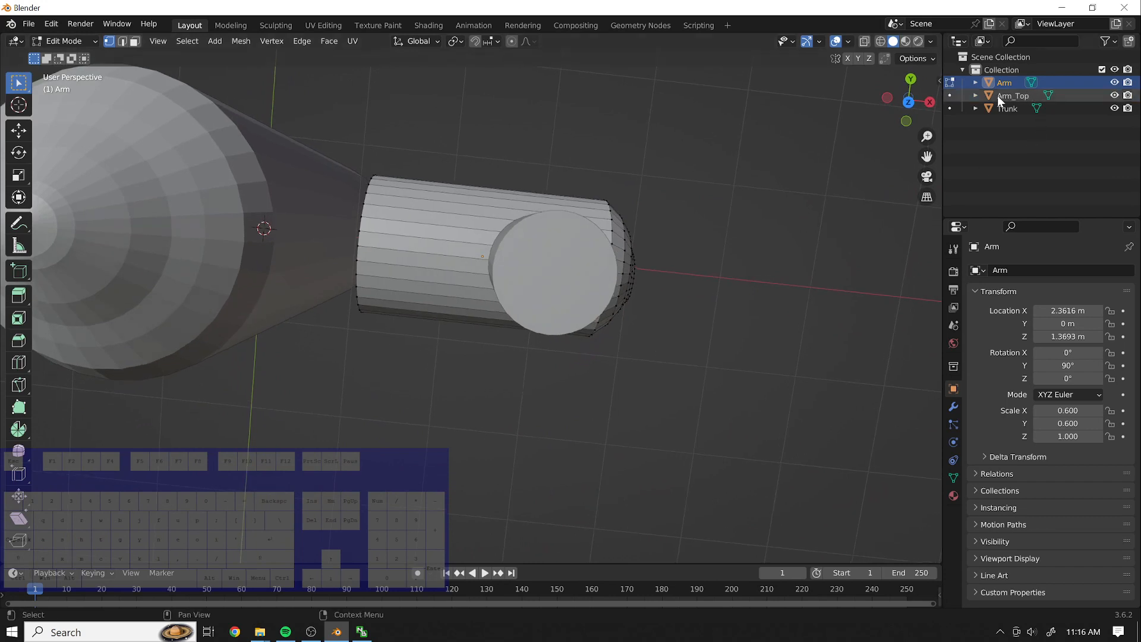
# Leave the Arm's mesh editing, open the Arm_Top mesh in Edit Mode and deselect all its geometry.
pyautogui.click(93, 41)
pyautogui.click(57, 53)
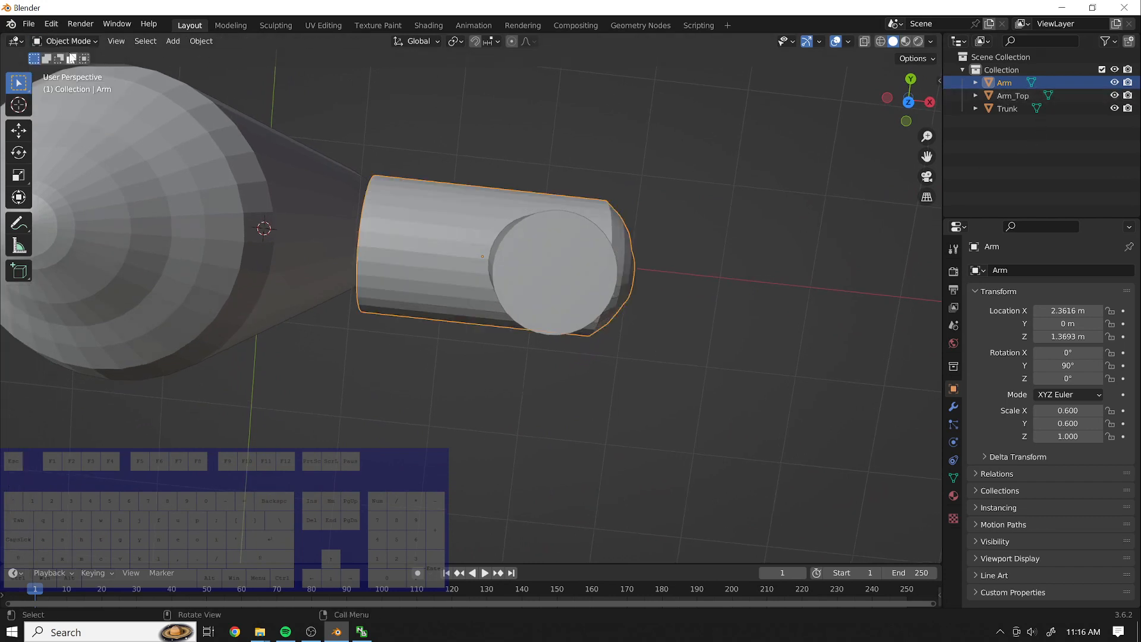
pyautogui.click(1022, 96)
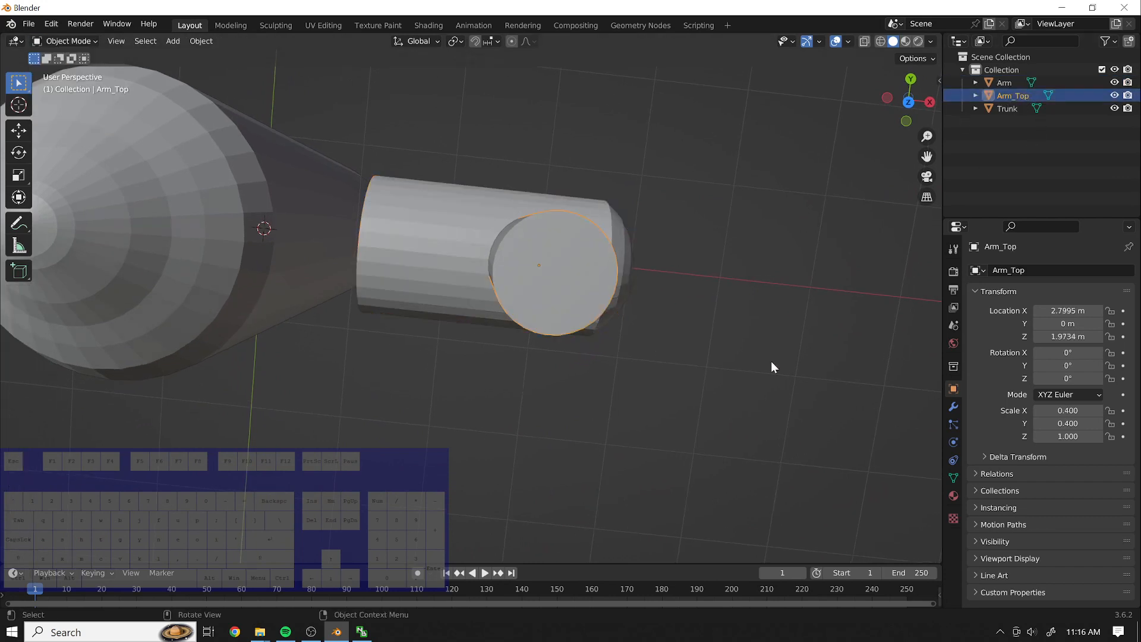
pyautogui.moveTo(772, 362); pyautogui.dragTo(570, 331, button='middle')
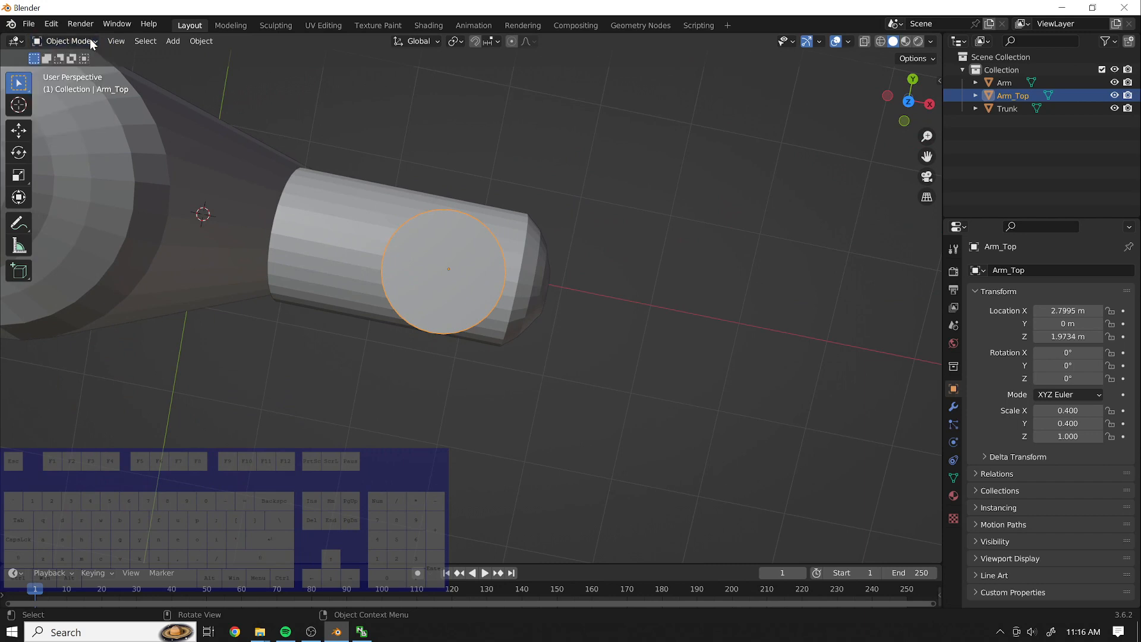
pyautogui.press('Tab')
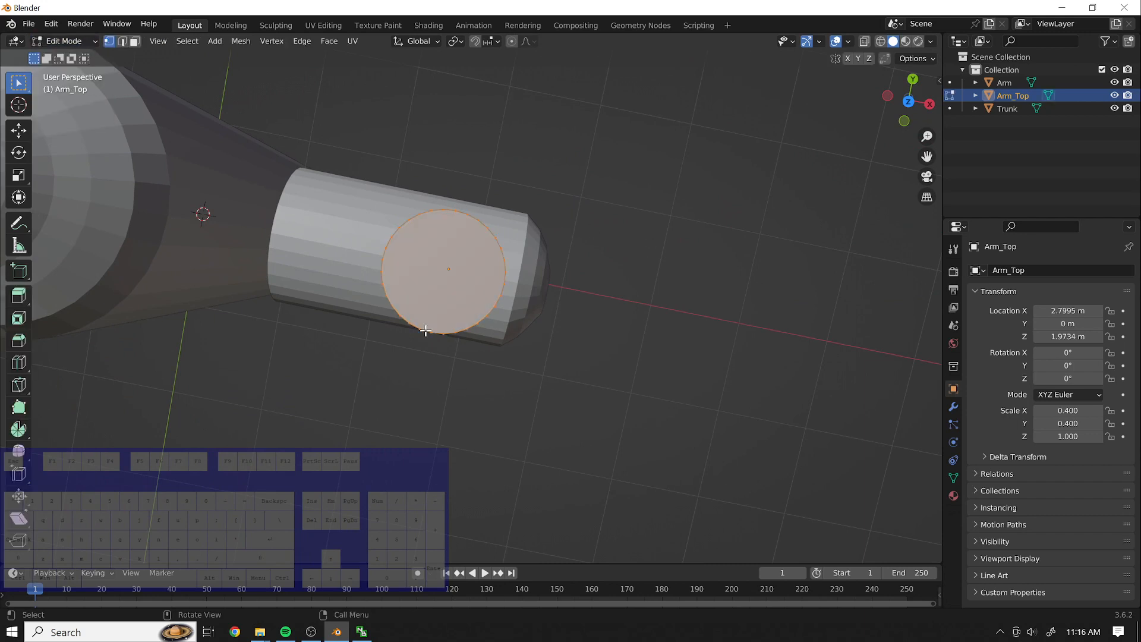
pyautogui.keyDown('shift'); pyautogui.moveTo(483, 408); pyautogui.dragTo(538, 402, button='middle'); pyautogui.keyUp('shift')
pyautogui.scroll(3, 749, 369)
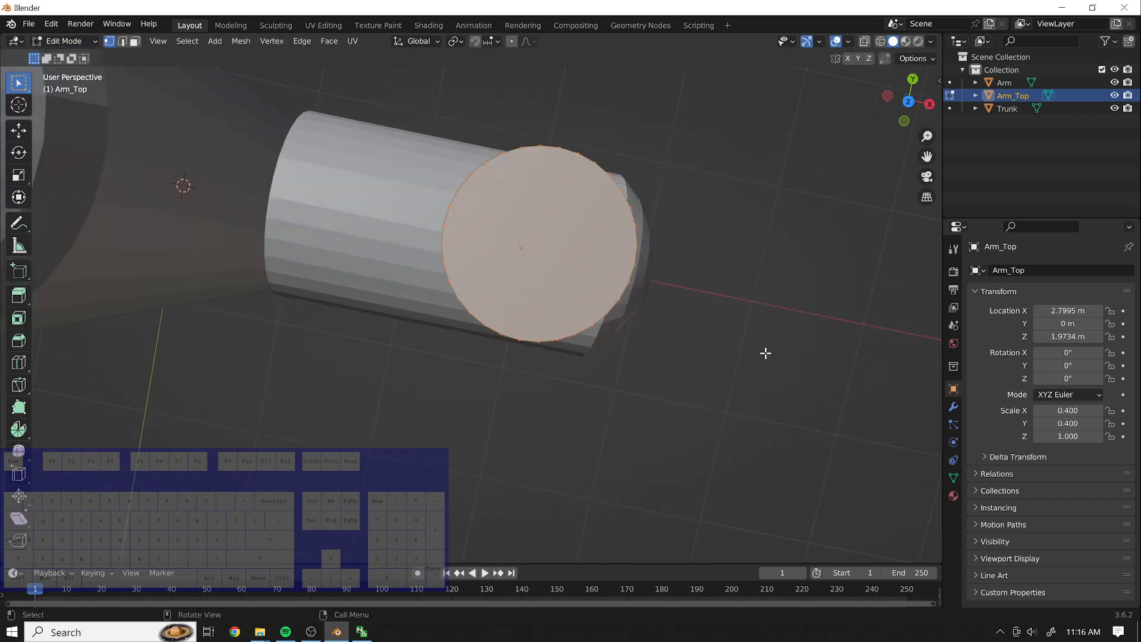
pyautogui.keyDown('shift'); pyautogui.moveTo(764, 352); pyautogui.dragTo(749, 377, button='middle'); pyautogui.keyUp('shift')
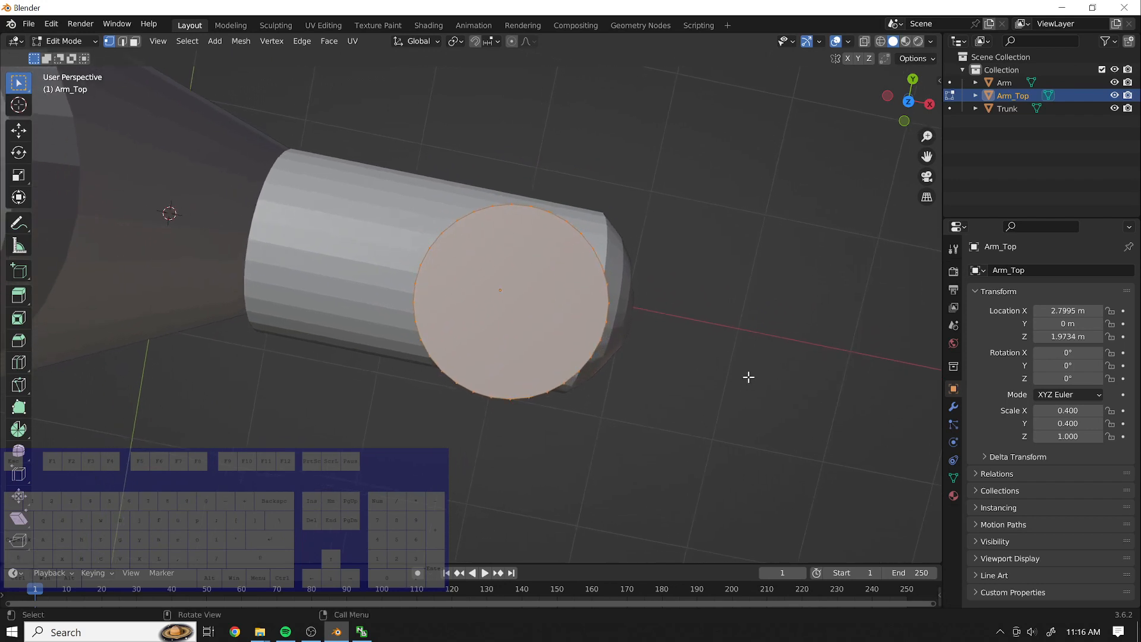
pyautogui.moveTo(710, 428); pyautogui.dragTo(689, 395, button='middle')
pyautogui.hotkey('alt', 'a')
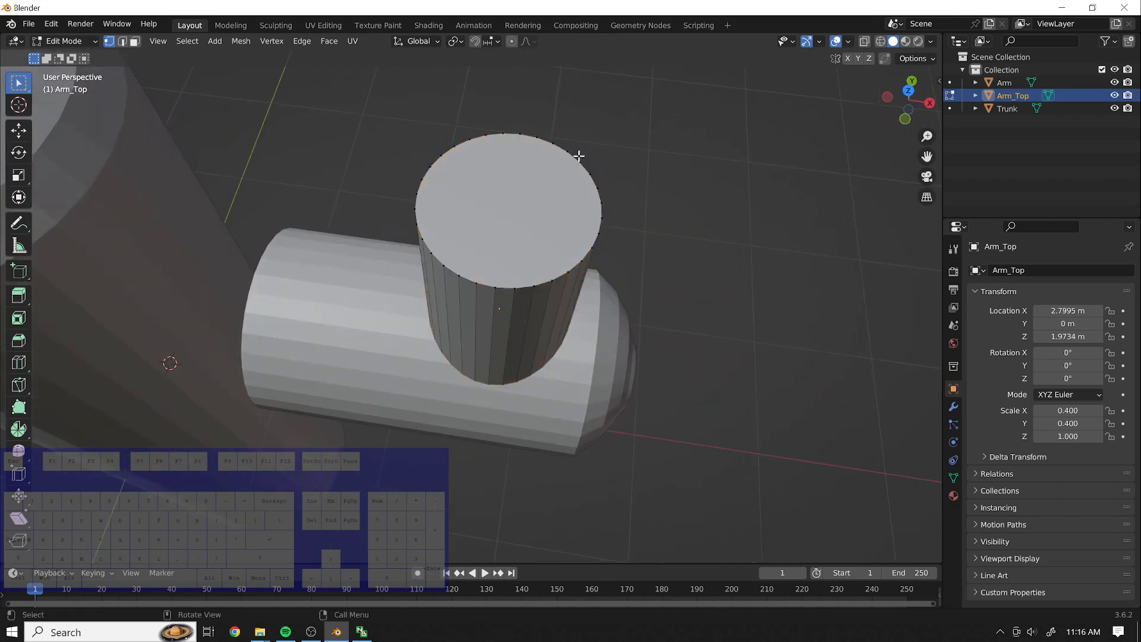
# Extrude Arm_Top's upper ring about 0.07 m along global Z and scale the new ring to about 0.89.
pyautogui.keyDown('alt'); pyautogui.click(579, 155); pyautogui.keyUp('alt')
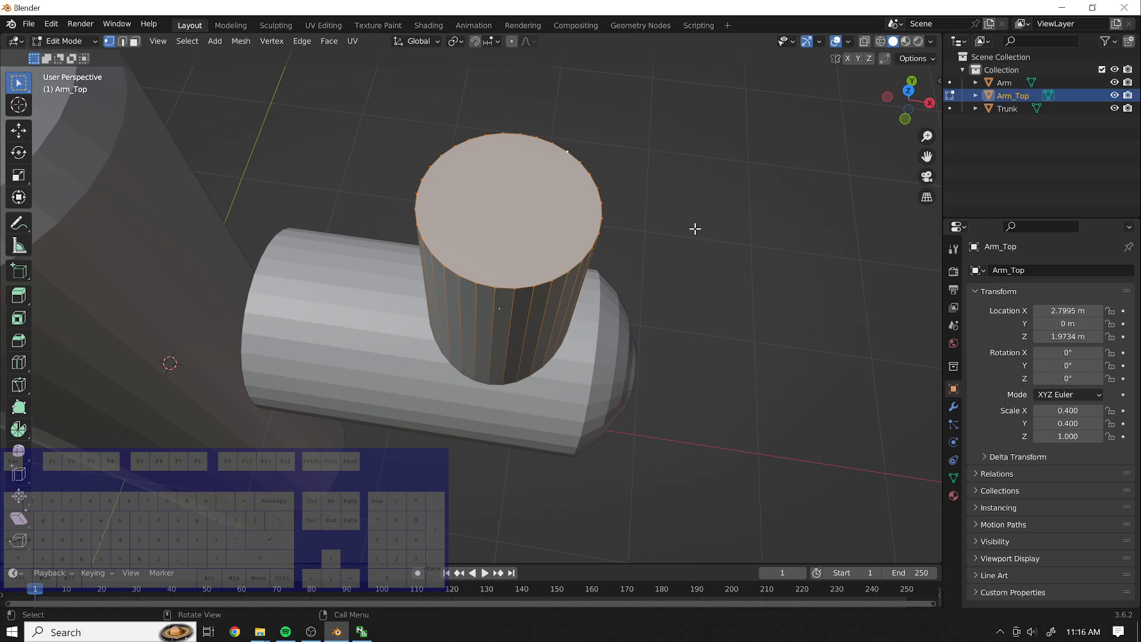
pyautogui.press('e')
pyautogui.press('z')
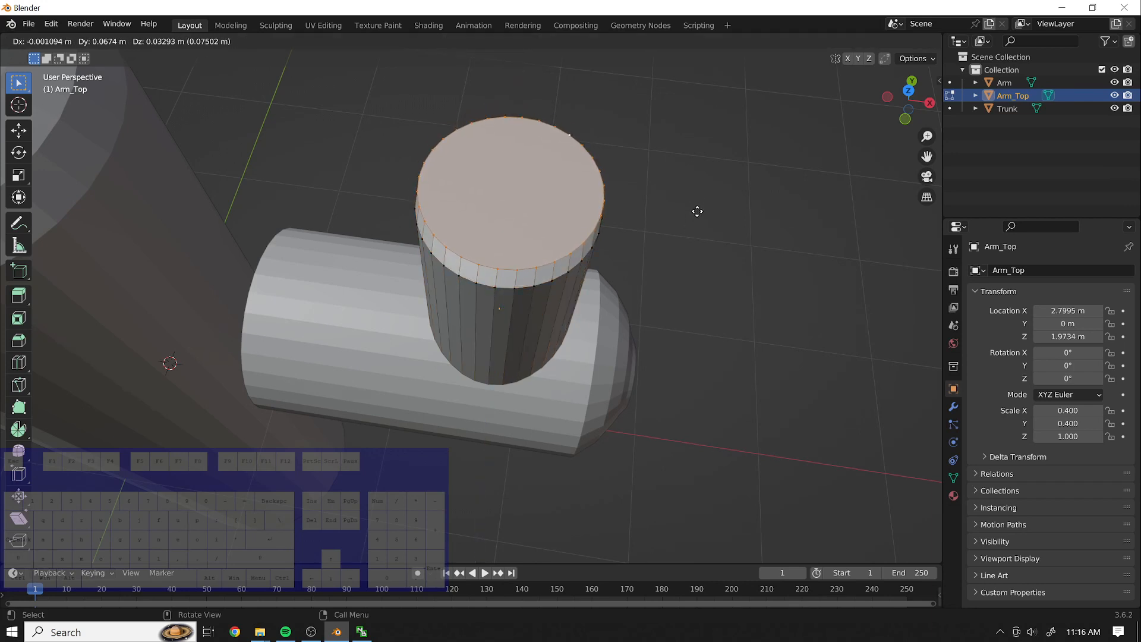
pyautogui.press('z')
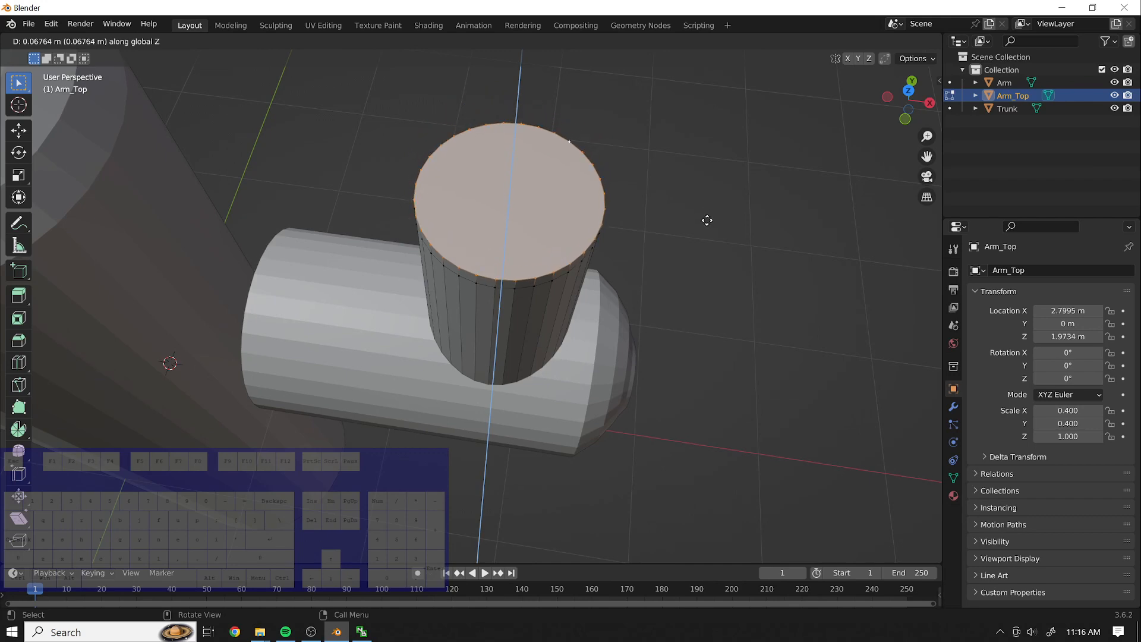
pyautogui.click(705, 222)
pyautogui.moveTo(746, 273); pyautogui.dragTo(748, 215, button='middle')
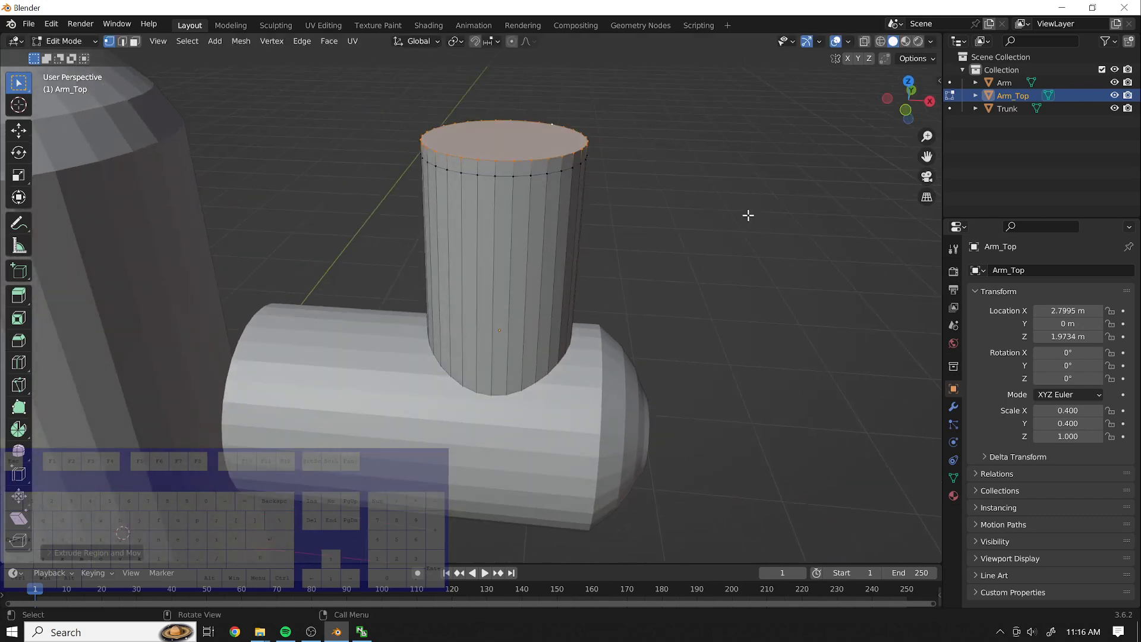
pyautogui.press('s')
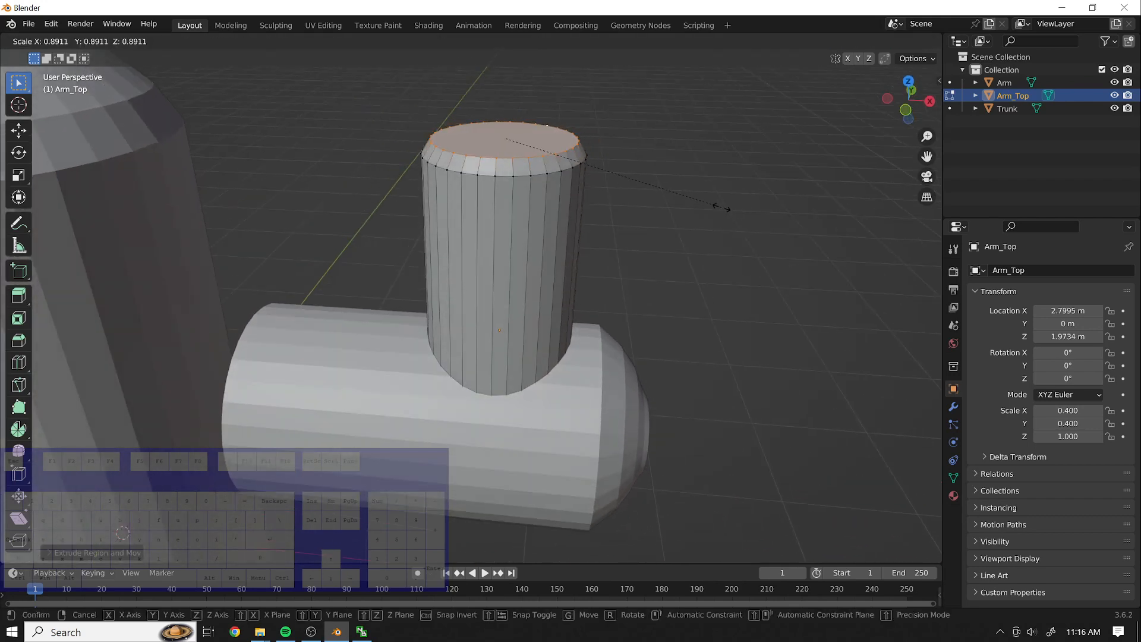
pyautogui.click(715, 206)
# Extrude Arm_Top's upper ring another 0.05 m or so and scale it to about 0.77.
pyautogui.press('e')
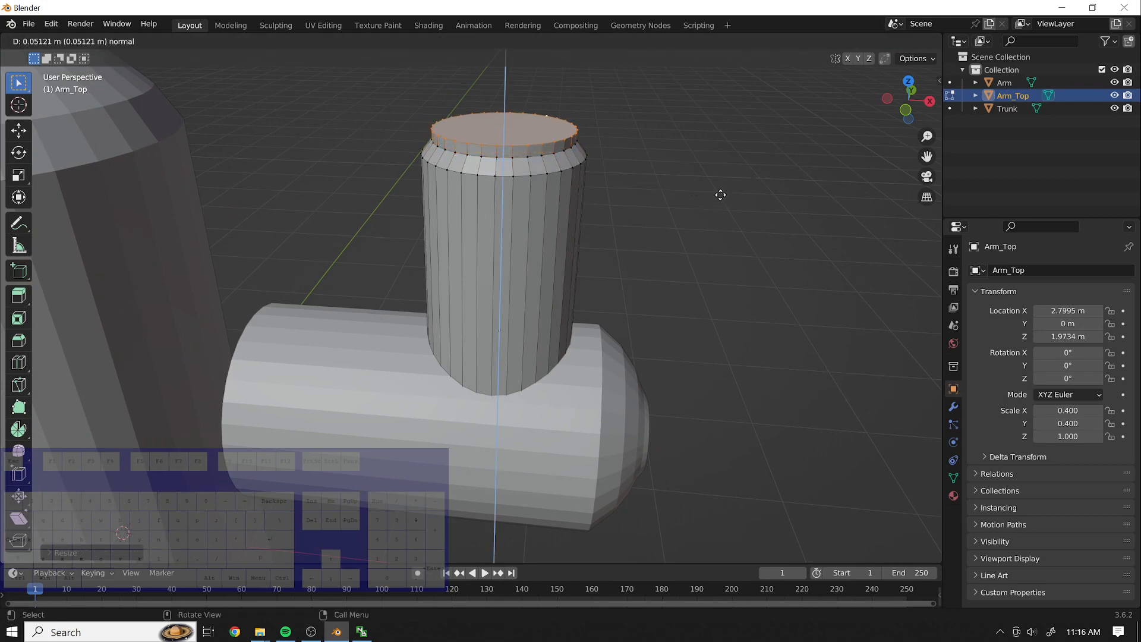
pyautogui.click(720, 195)
pyautogui.press('s')
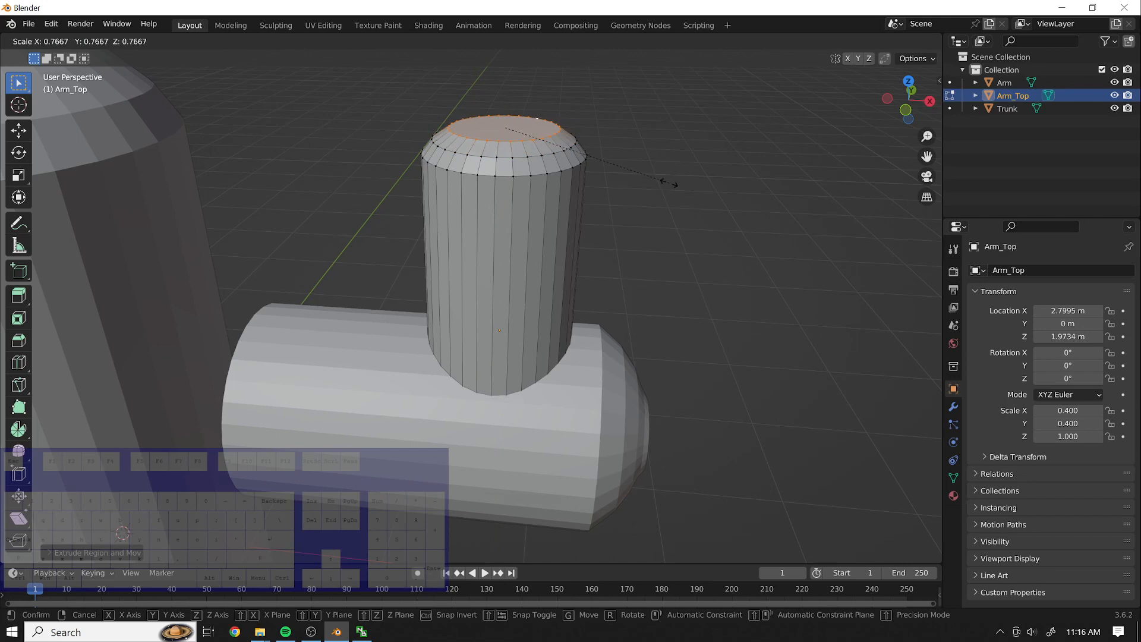
pyautogui.click(669, 181)
# Add a narrower ring on top of Arm_Top by extruding and scaling down, and lower it about 0.04 m along global Z.
pyautogui.press('e')
pyautogui.click(670, 171)
pyautogui.press('s')
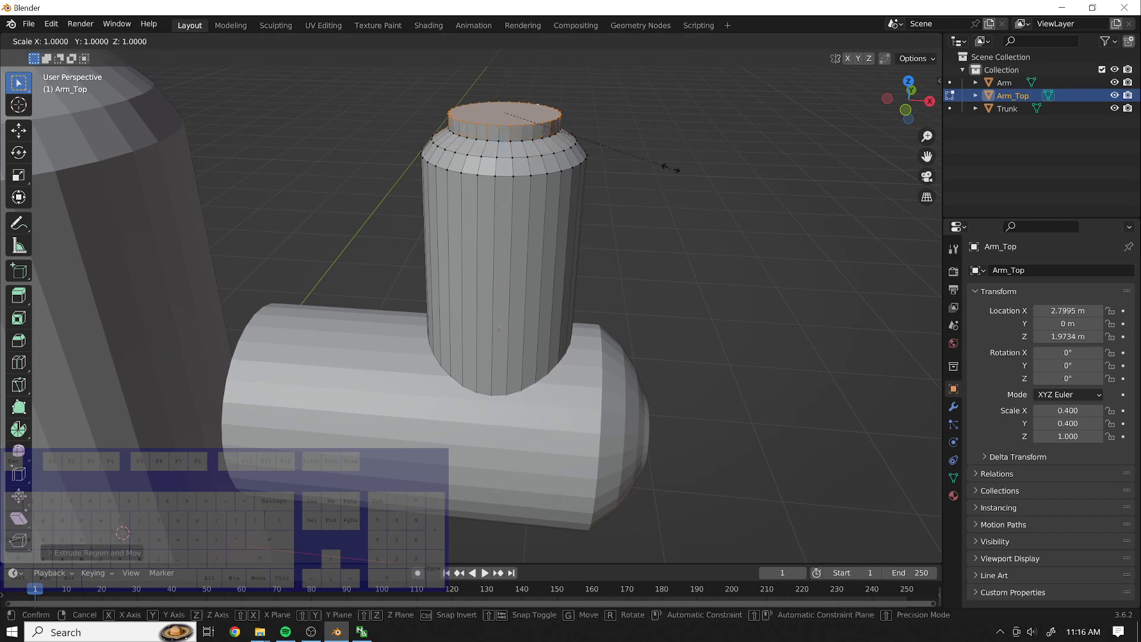
pyautogui.click(616, 156)
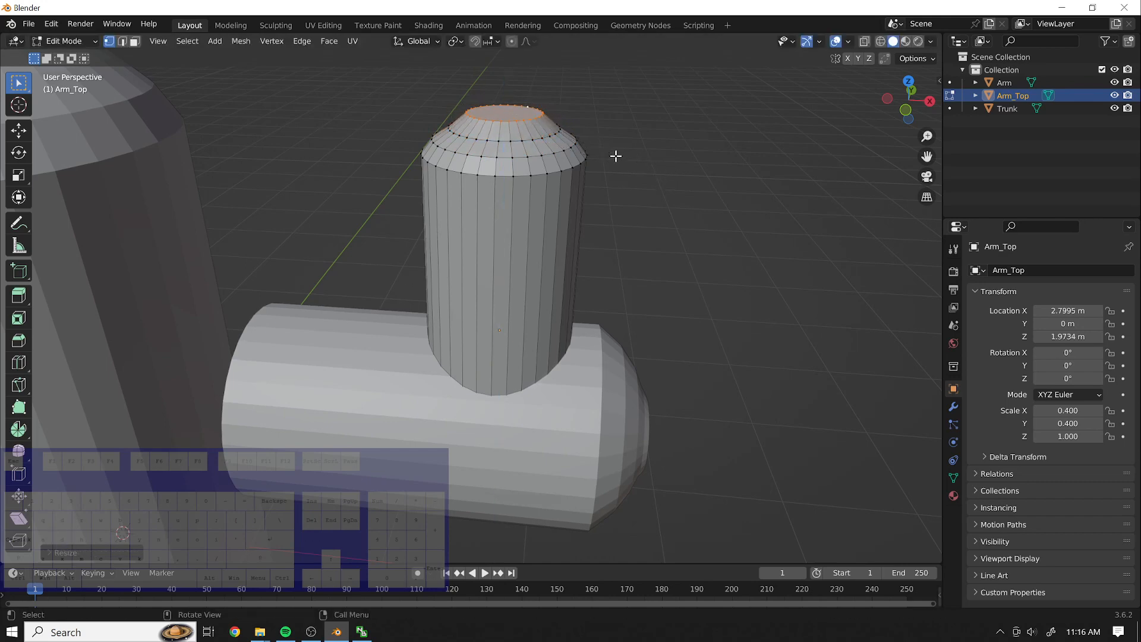
pyautogui.press('g')
pyautogui.press('z')
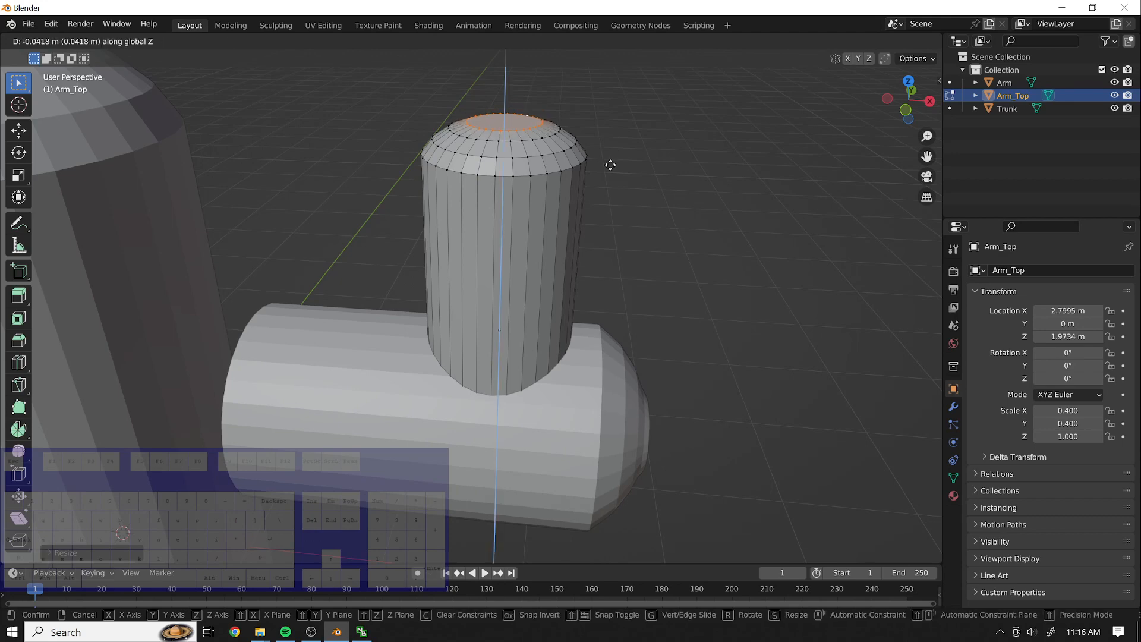
pyautogui.click(610, 164)
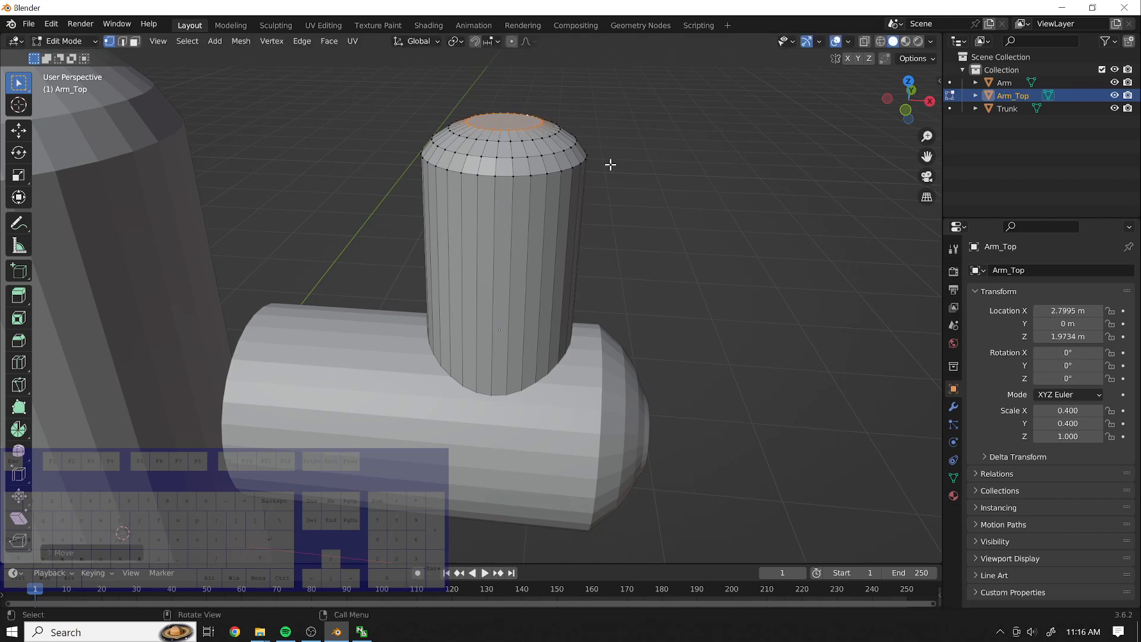
# Extrude Arm_Top's tip ring about 0.03 m, scale it to about 0.73 and lower it slightly along global Z.
pyautogui.press('e')
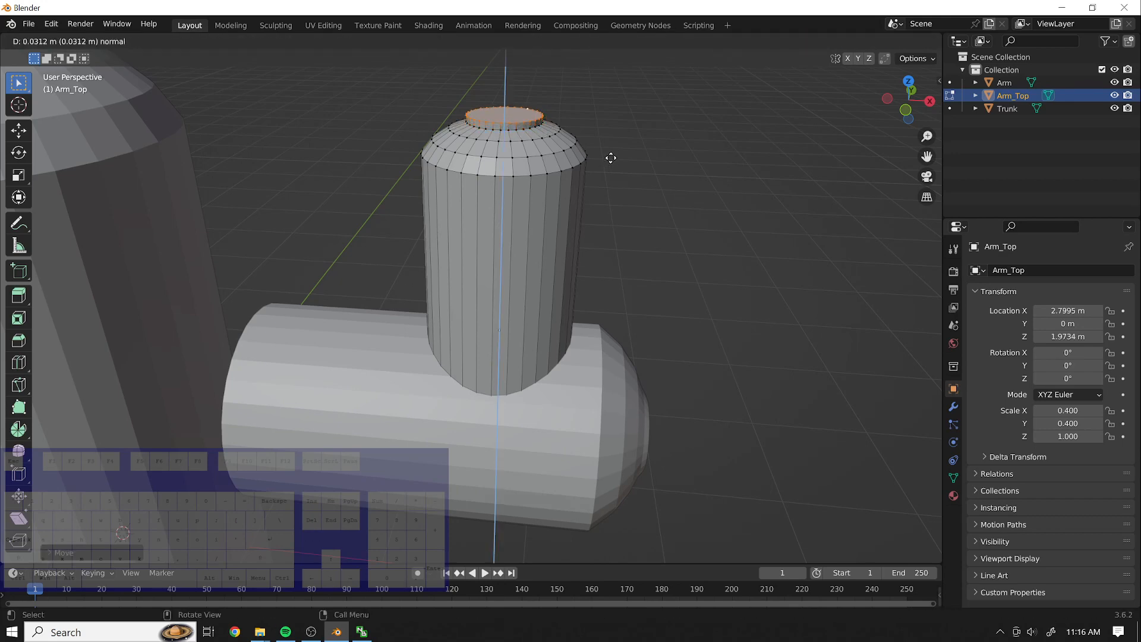
pyautogui.click(610, 158)
pyautogui.press('s')
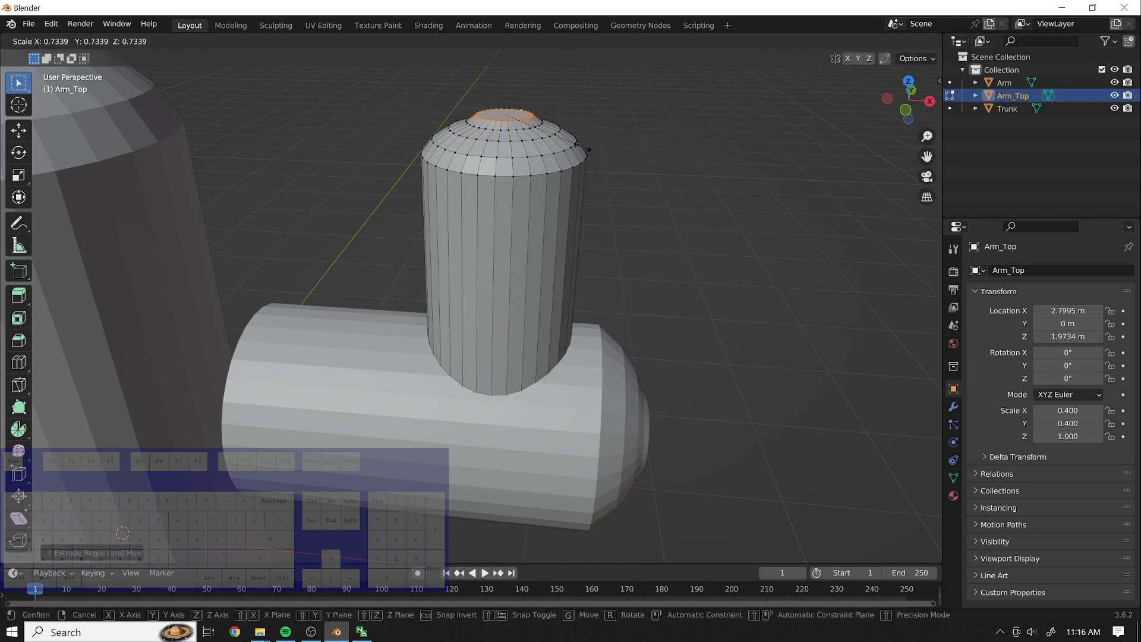
pyautogui.click(584, 147)
pyautogui.press('e')
pyautogui.press('z')
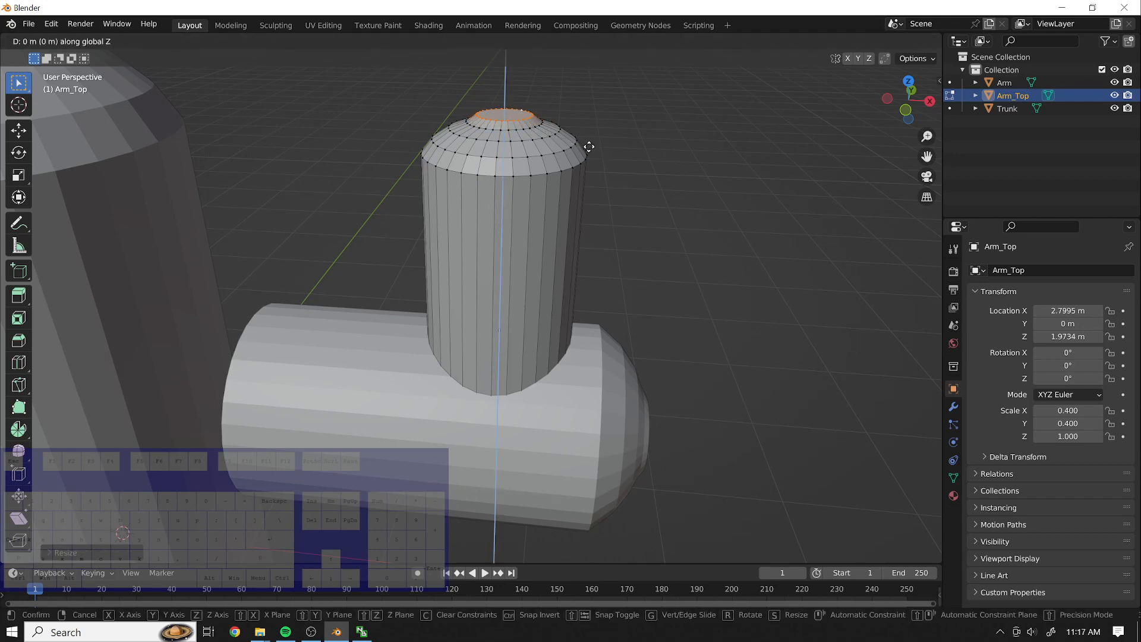
pyautogui.click(590, 151)
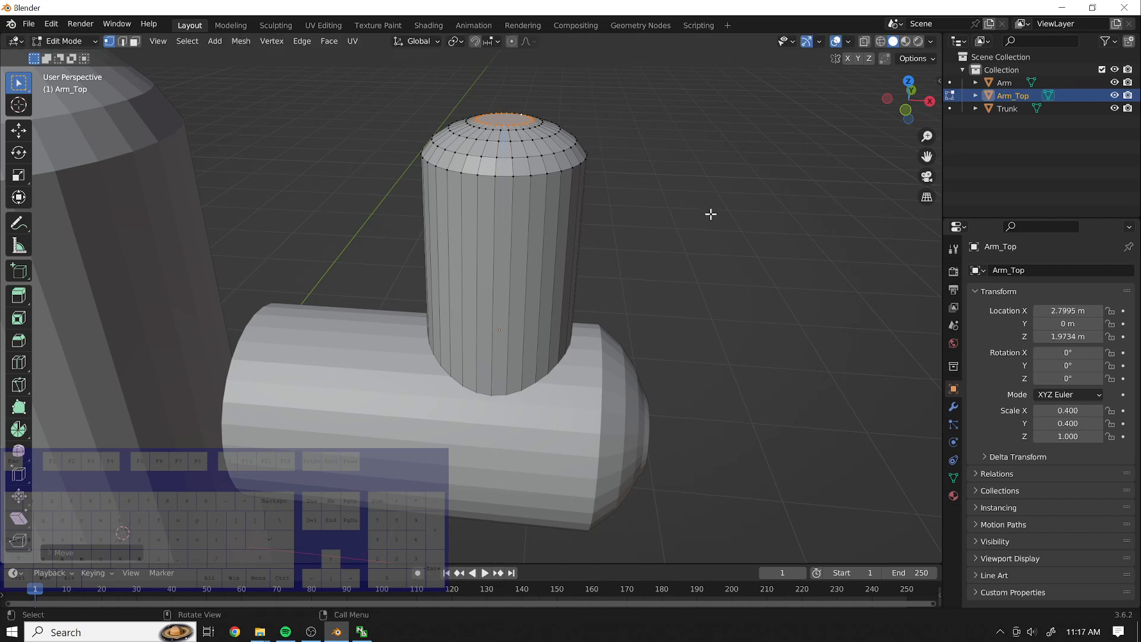
# Deselect Arm_Top's geometry and return to Object Mode.
pyautogui.click(787, 423)
pyautogui.moveTo(787, 423); pyautogui.dragTo(601, 398, button='middle')
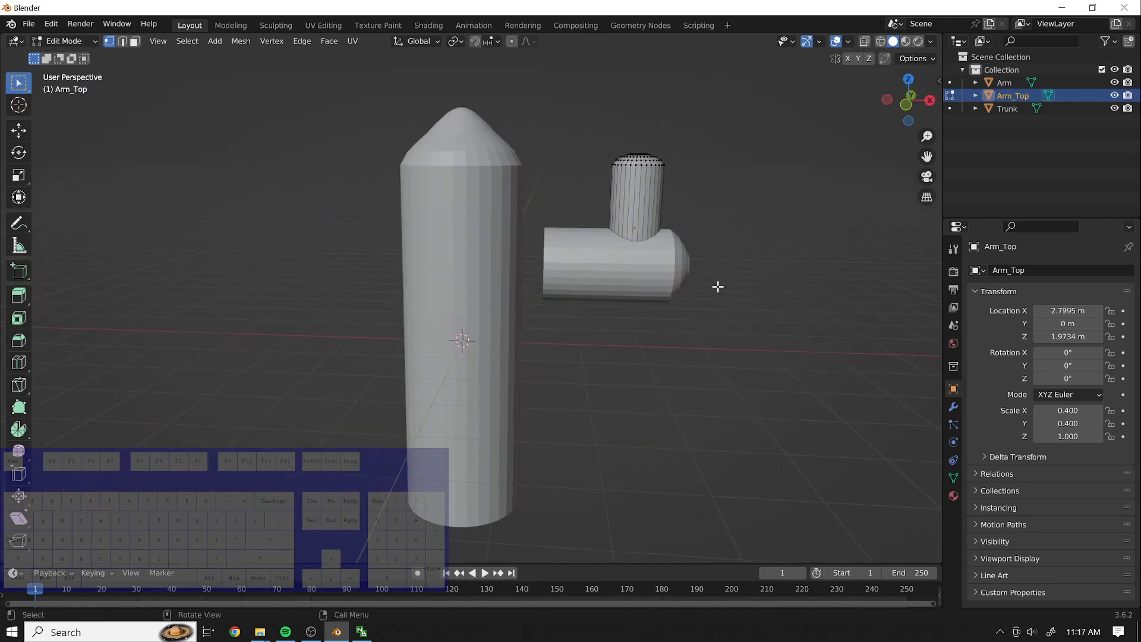
pyautogui.moveTo(759, 333); pyautogui.dragTo(564, 127)
pyautogui.click(748, 327)
pyautogui.click(93, 41)
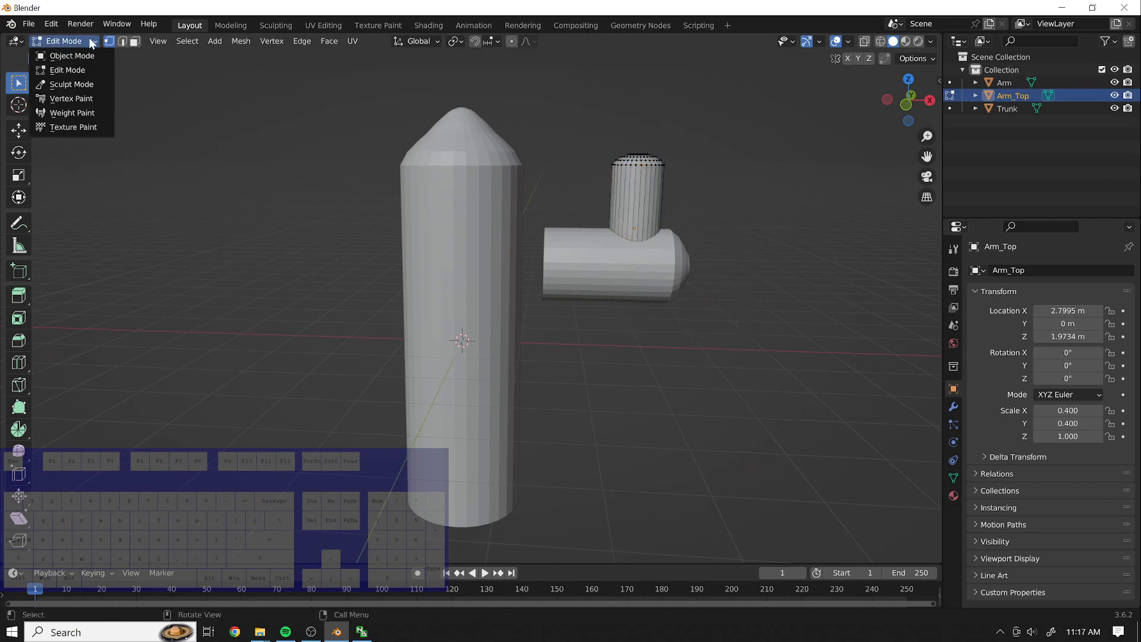
pyautogui.click(60, 51)
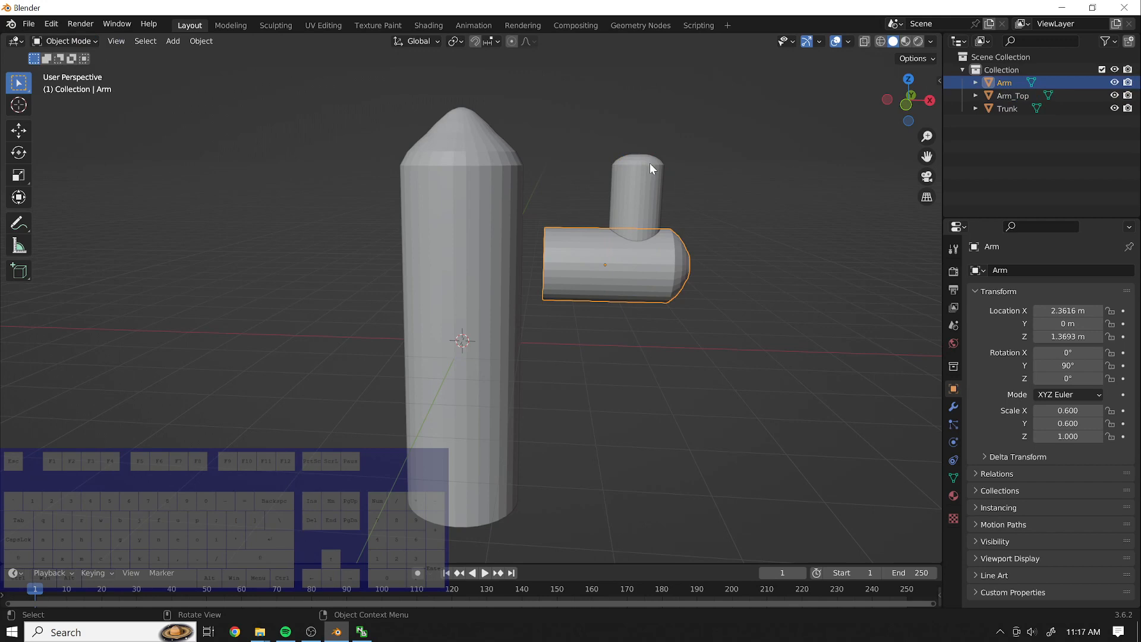
# Select Arm and Arm_Top together with Arm as the active object, and join them into one object.
pyautogui.press('ctrl')
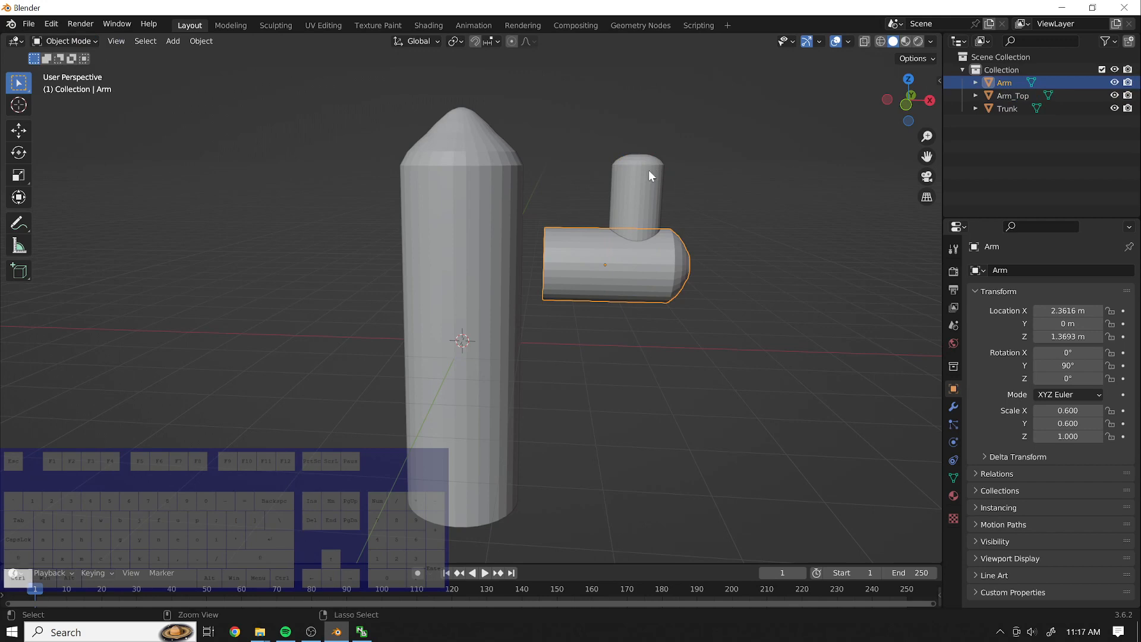
pyautogui.keyDown('ctrl'); pyautogui.click(1015, 96); pyautogui.keyUp('ctrl')
pyautogui.click(1002, 83)
pyautogui.click(1007, 97)
pyautogui.click(1032, 84)
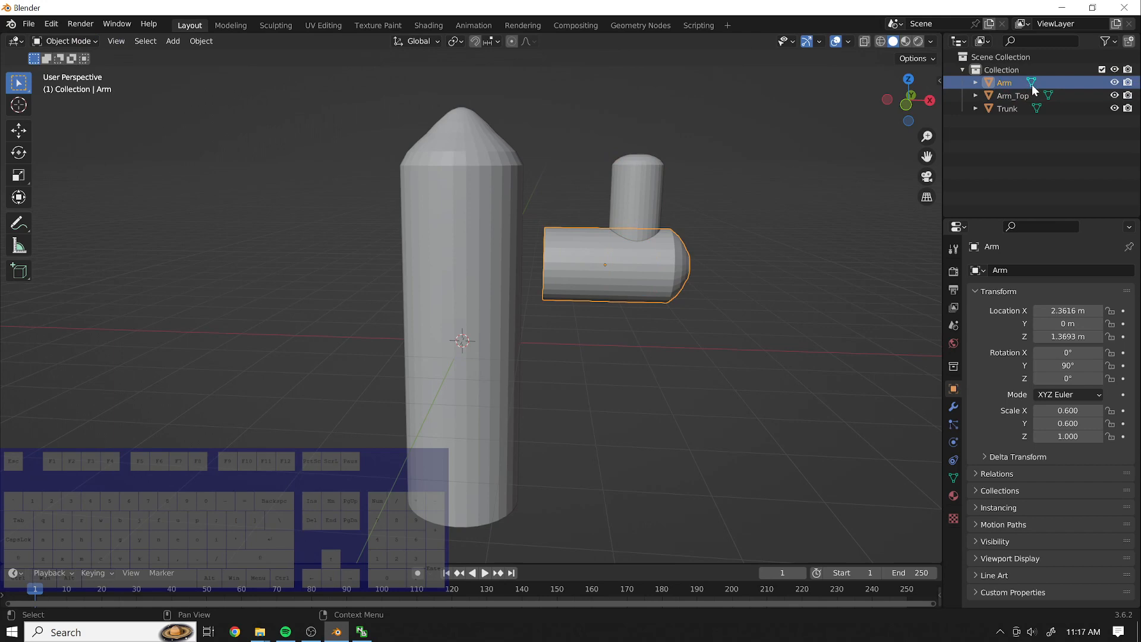
pyautogui.keyDown('shift'); pyautogui.click(998, 95); pyautogui.keyUp('shift')
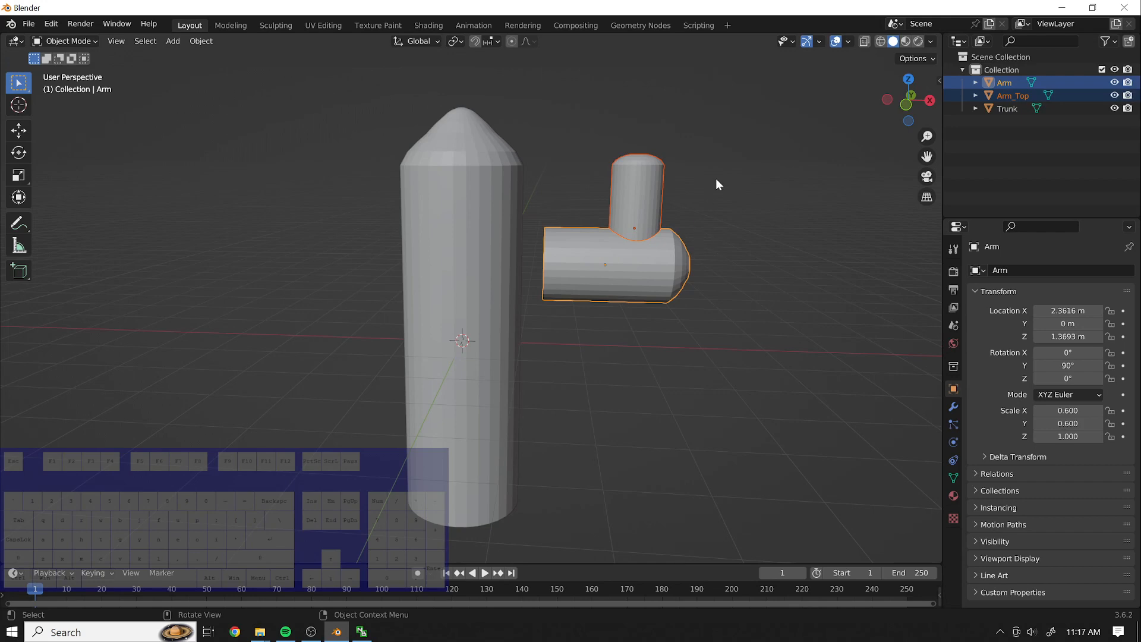
pyautogui.rightClick(750, 189)
pyautogui.hotkey('ctrl', 'j')
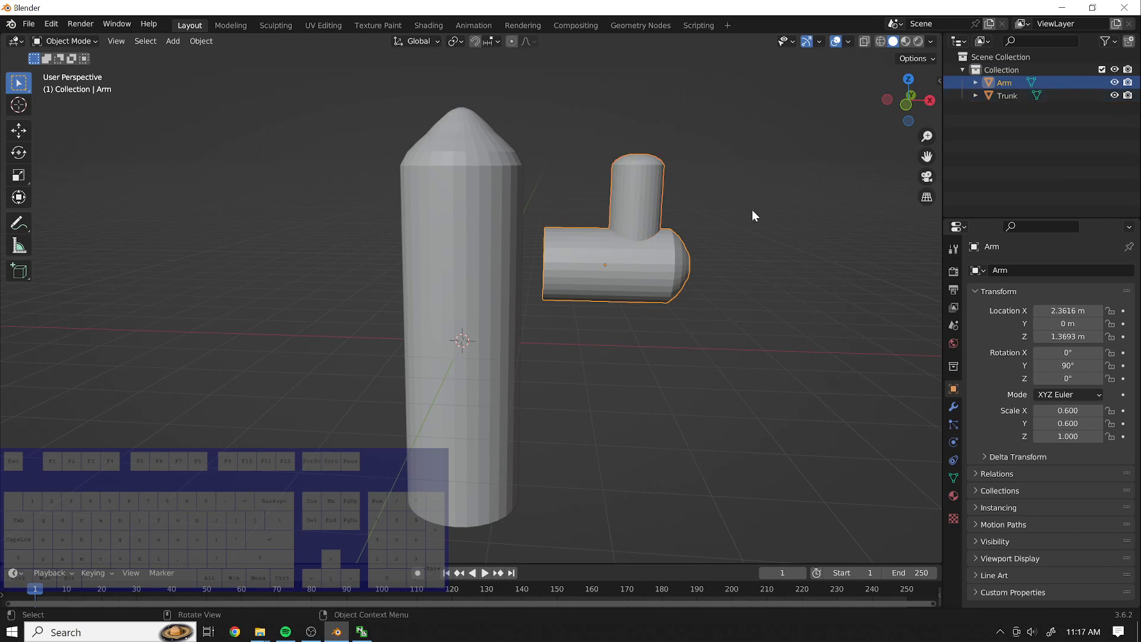
# Duplicate the joined arm and move the copy along global X to about -2.77 m, on the trunk's other side.
pyautogui.click(794, 280)
pyautogui.moveTo(793, 279)
pyautogui.mouseDown(button='middle')
pyautogui.moveTo(748, 294)
pyautogui.moveTo(707, 258)
pyautogui.moveTo(613, 241)
pyautogui.moveTo(489, 315)
pyautogui.moveTo(668, 314)
pyautogui.moveTo(776, 286)
pyautogui.moveTo(787, 312)
pyautogui.moveTo(837, 265)
pyautogui.moveTo(822, 298)
pyautogui.moveTo(820, 285)
pyautogui.moveTo(797, 309)
pyautogui.moveTo(785, 296)
pyautogui.mouseUp(button='middle')
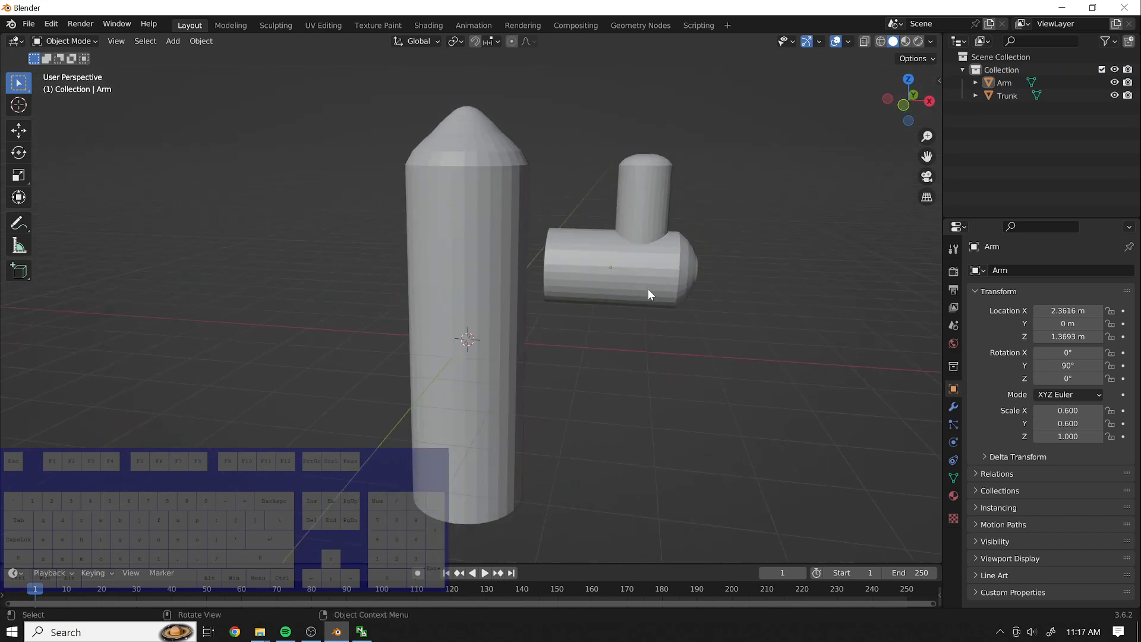
pyautogui.click(653, 285)
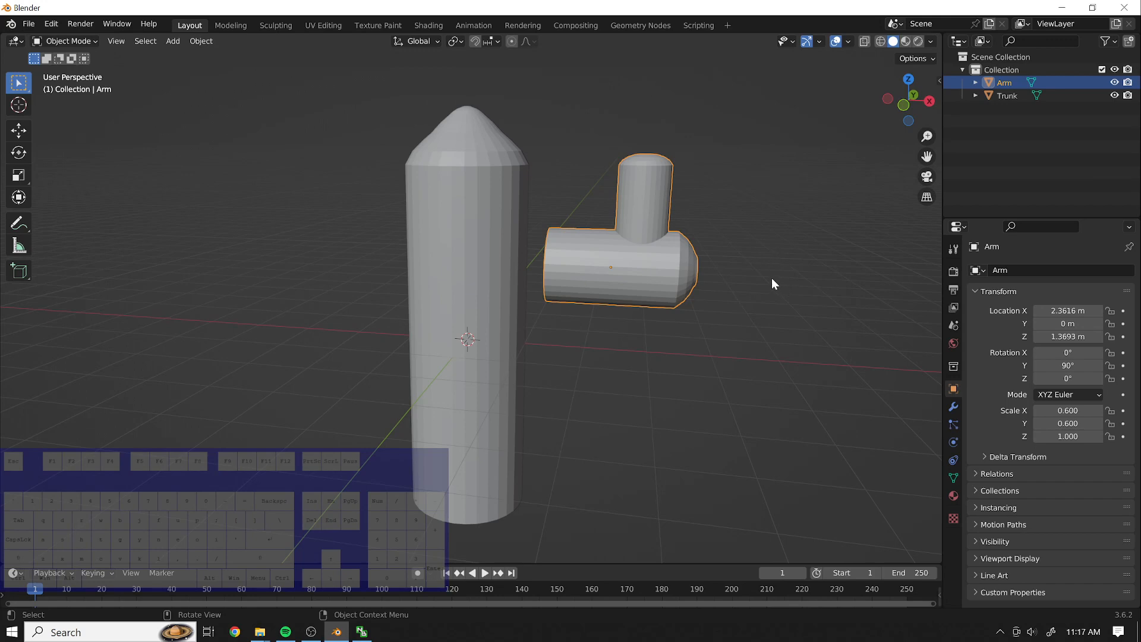
pyautogui.rightClick(654, 268)
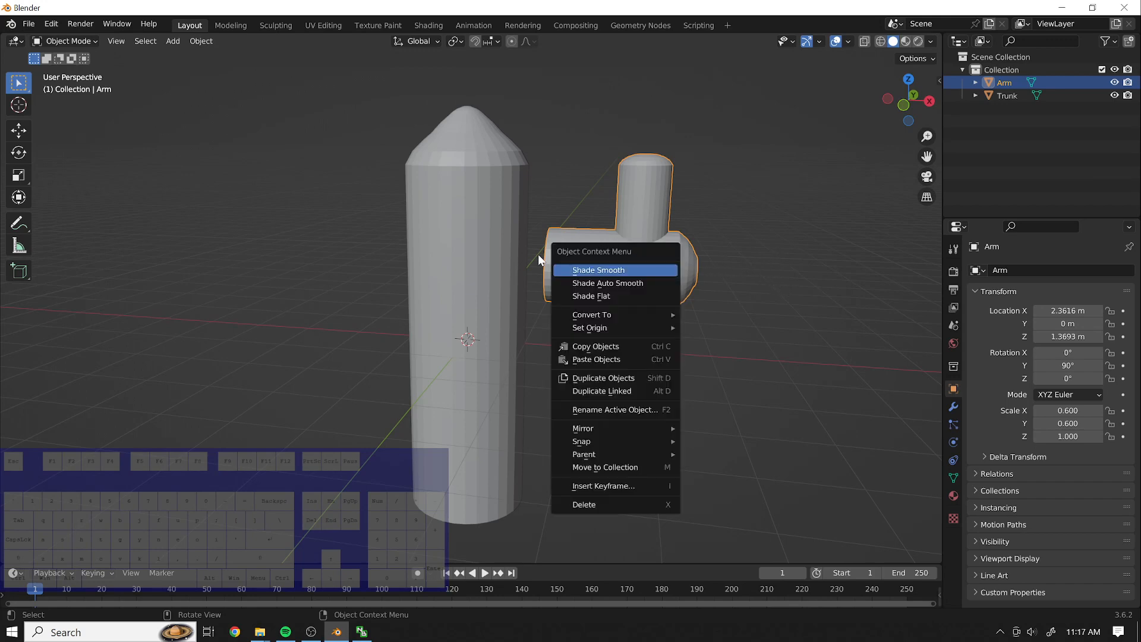
pyautogui.rightClick(654, 253)
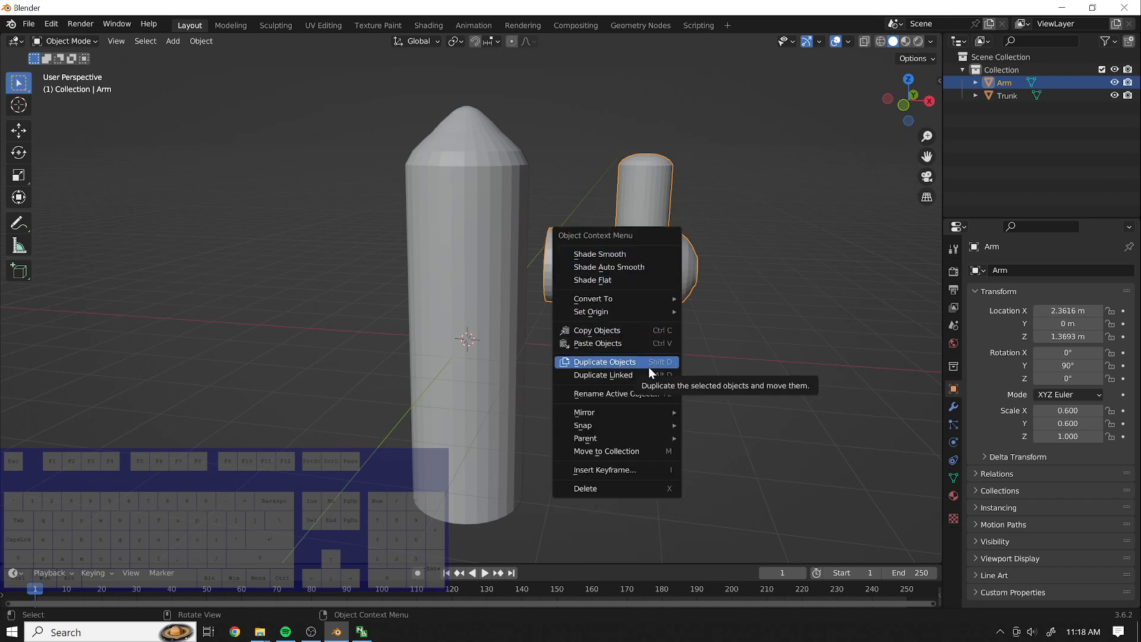
pyautogui.hotkey('shift', 'd')
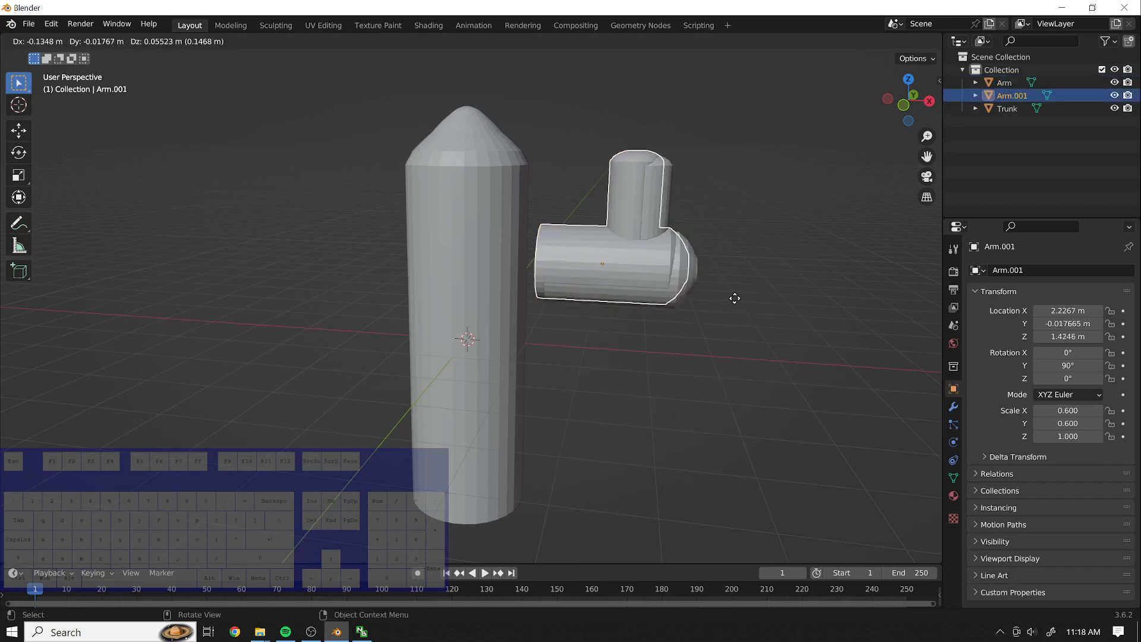
pyautogui.press('x')
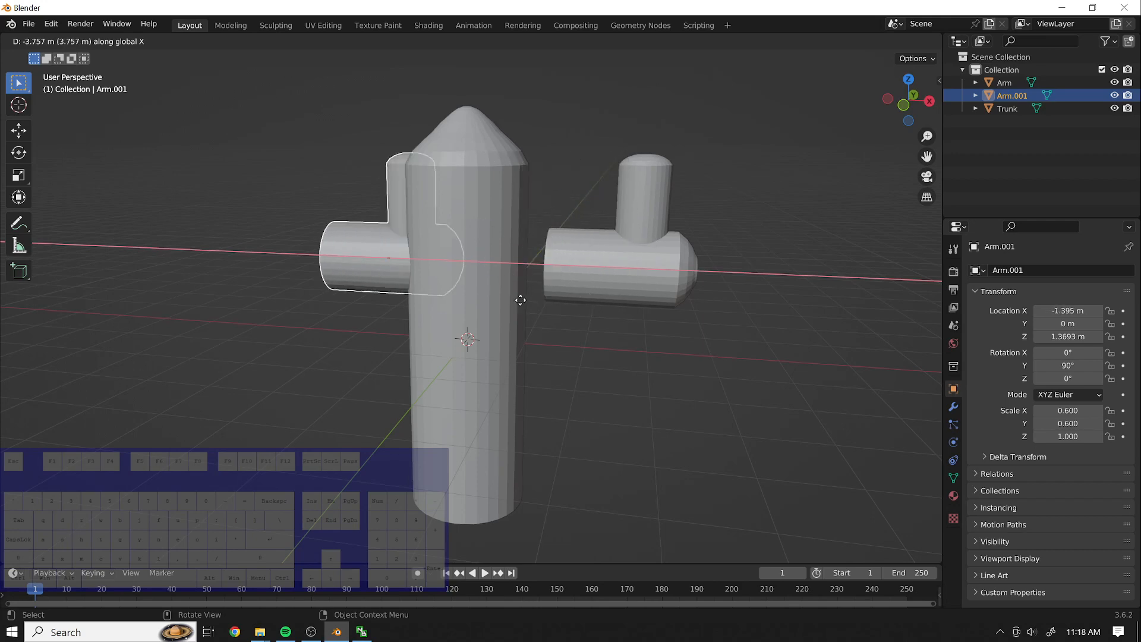
pyautogui.click(449, 309)
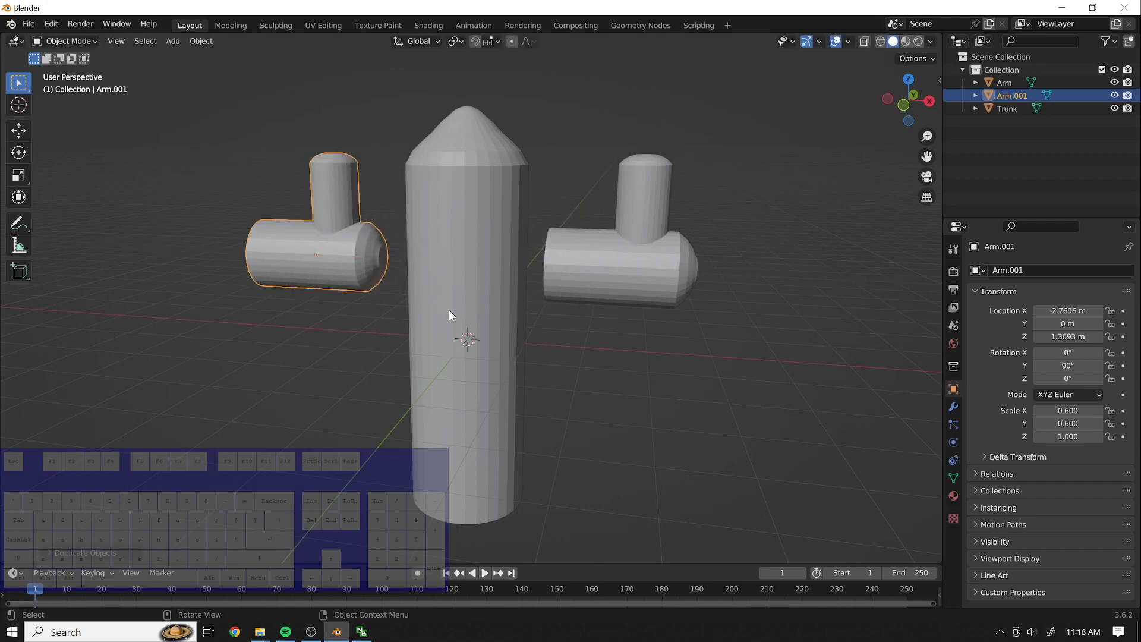
# Rotate the arm copy about global Z to face away from the trunk, and set its X rotation to 180°.
pyautogui.press('r')
pyautogui.press('x')
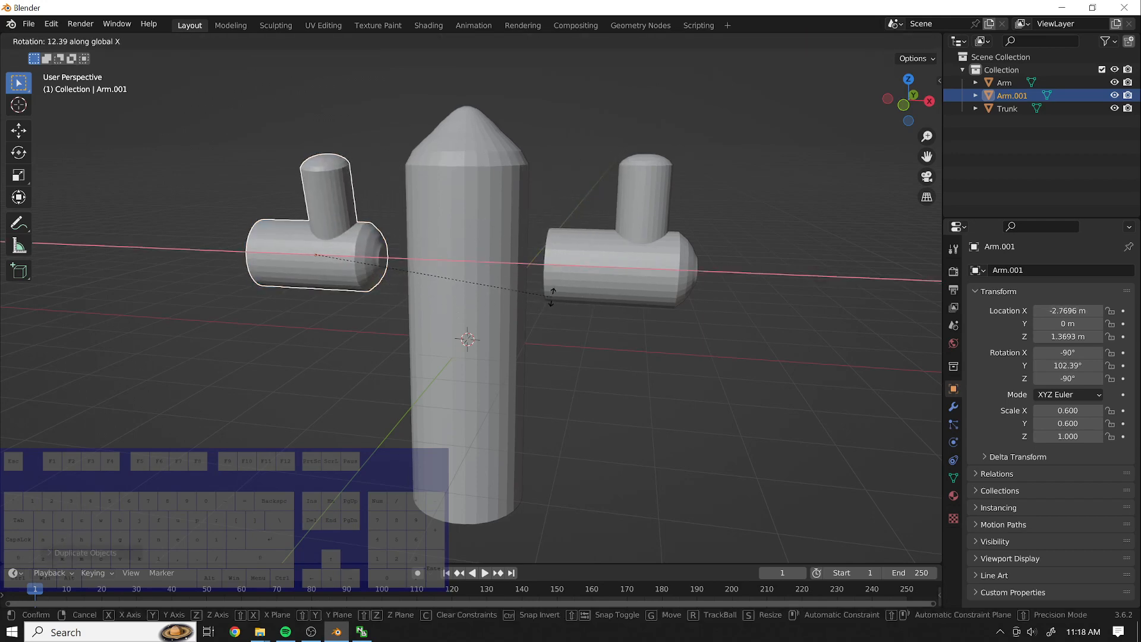
pyautogui.press('y')
pyautogui.press('z')
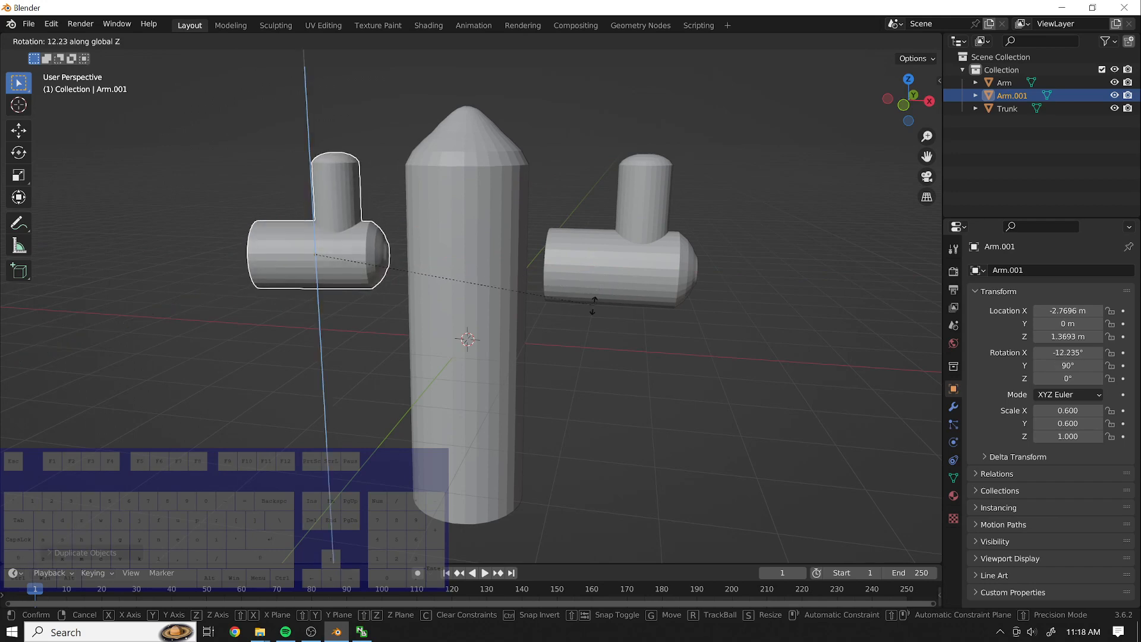
pyautogui.click(169, 239)
pyautogui.click(1059, 352)
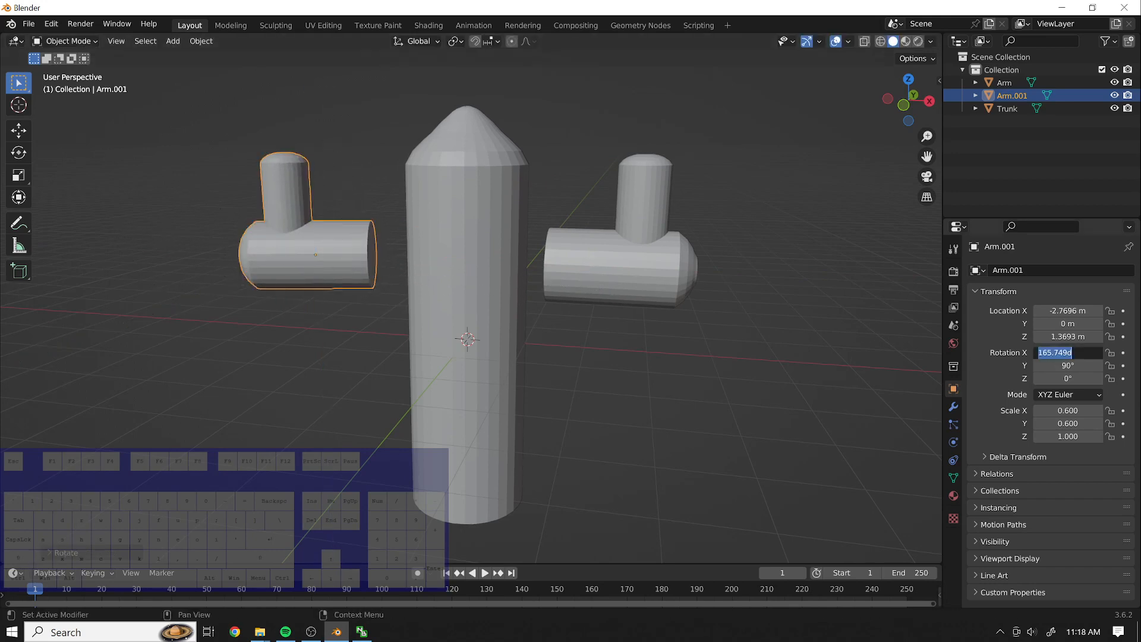
pyautogui.write('180')
pyautogui.press('Return')
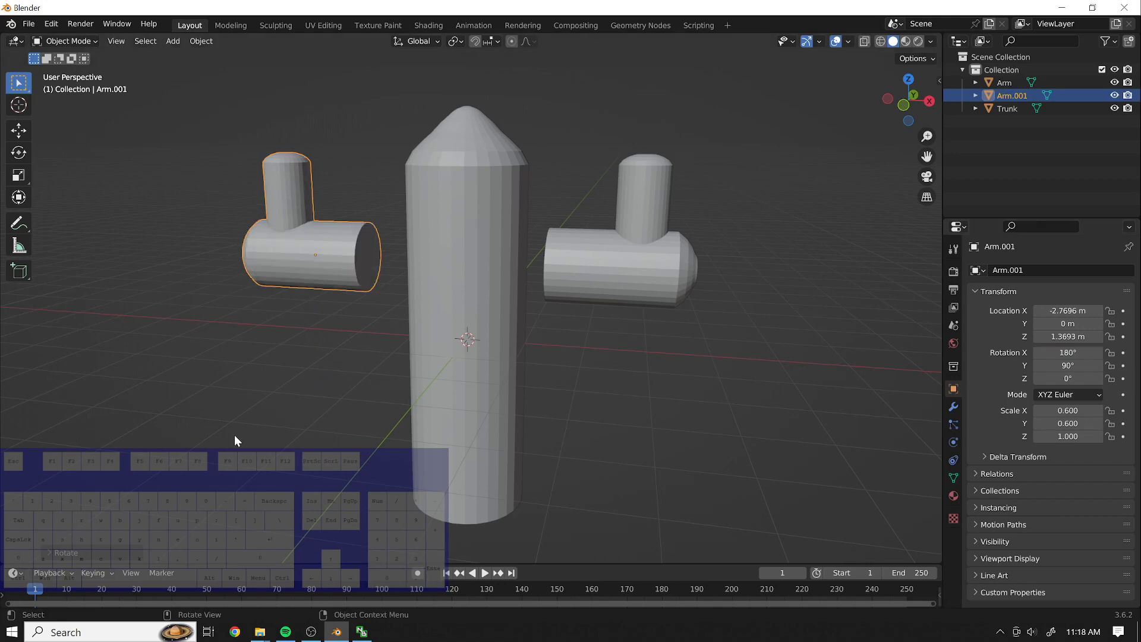
# Lower the arm copy along global Z to about 0.38 m.
pyautogui.keyDown('shift'); pyautogui.moveTo(252, 396); pyautogui.dragTo(535, 358, button='middle'); pyautogui.keyUp('shift')
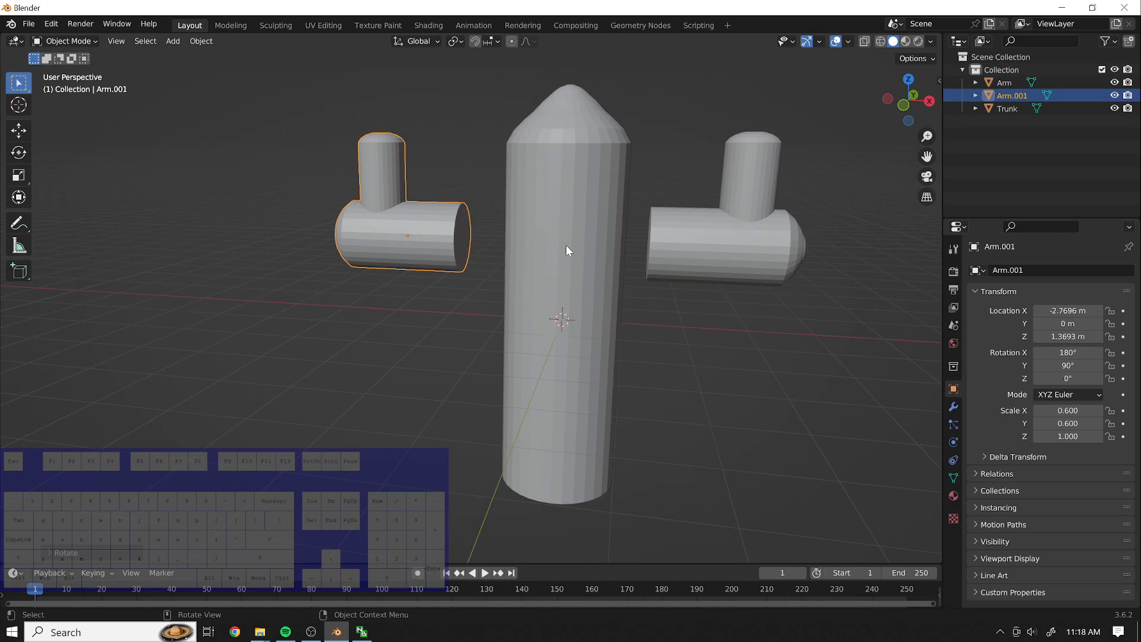
pyautogui.press('g')
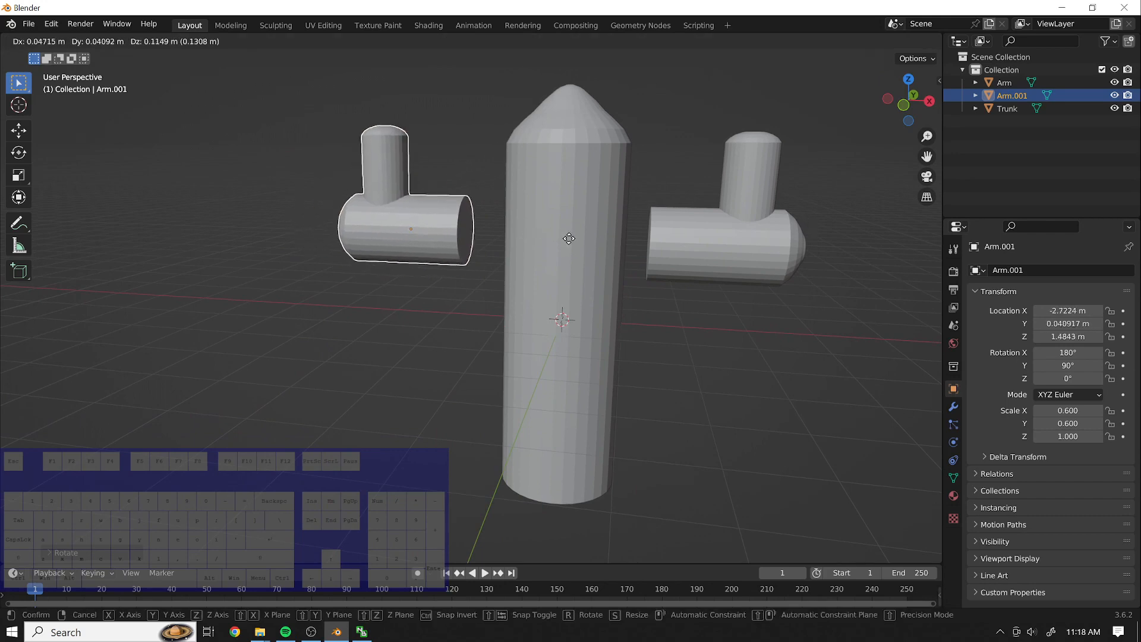
pyautogui.press('z')
pyautogui.click(580, 295)
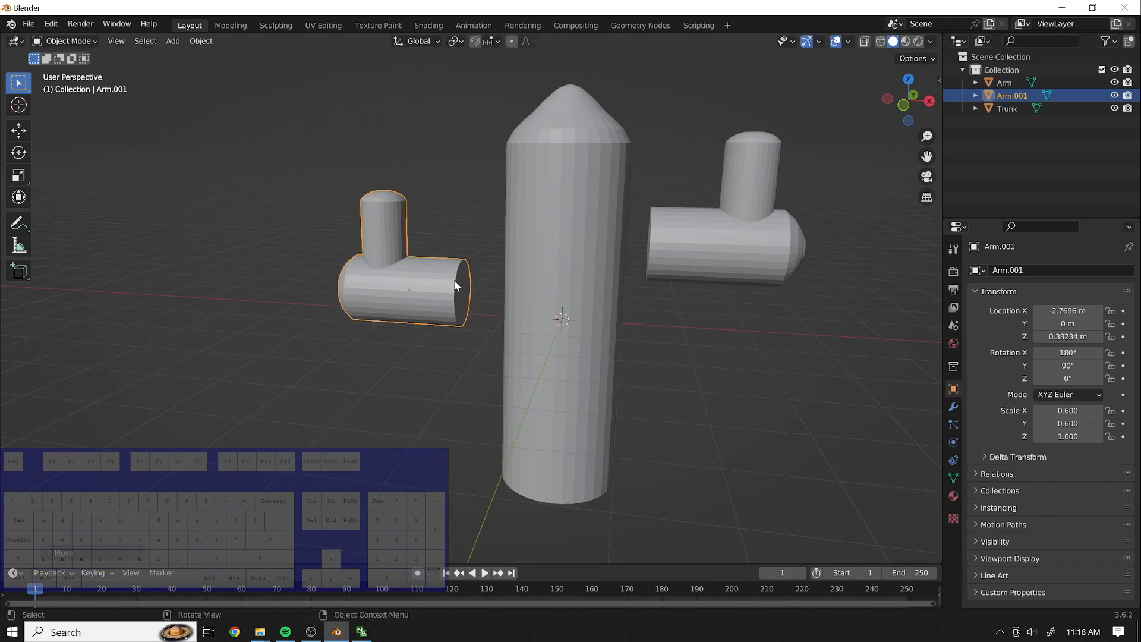
# Move the arm copy along global X to about -1.72 m so its open end sinks into the trunk.
pyautogui.press('g')
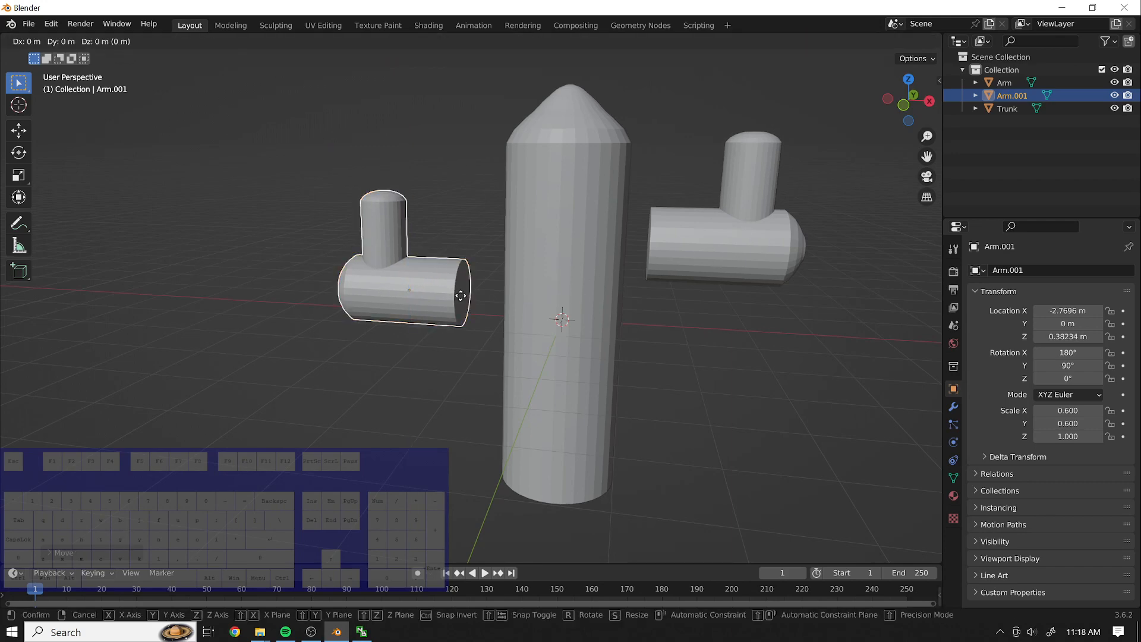
pyautogui.press('z')
pyautogui.press('x')
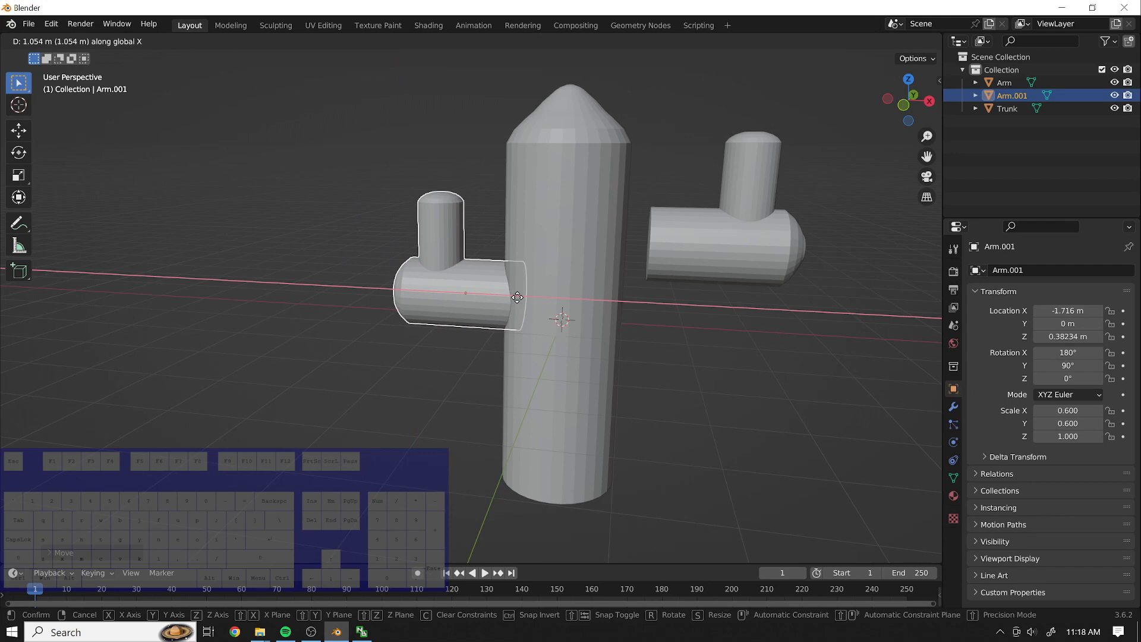
pyautogui.click(517, 298)
# Move the original arm along global X to about 1.78 m so it meets the trunk, and deselect it.
pyautogui.click(708, 246)
pyautogui.press('g')
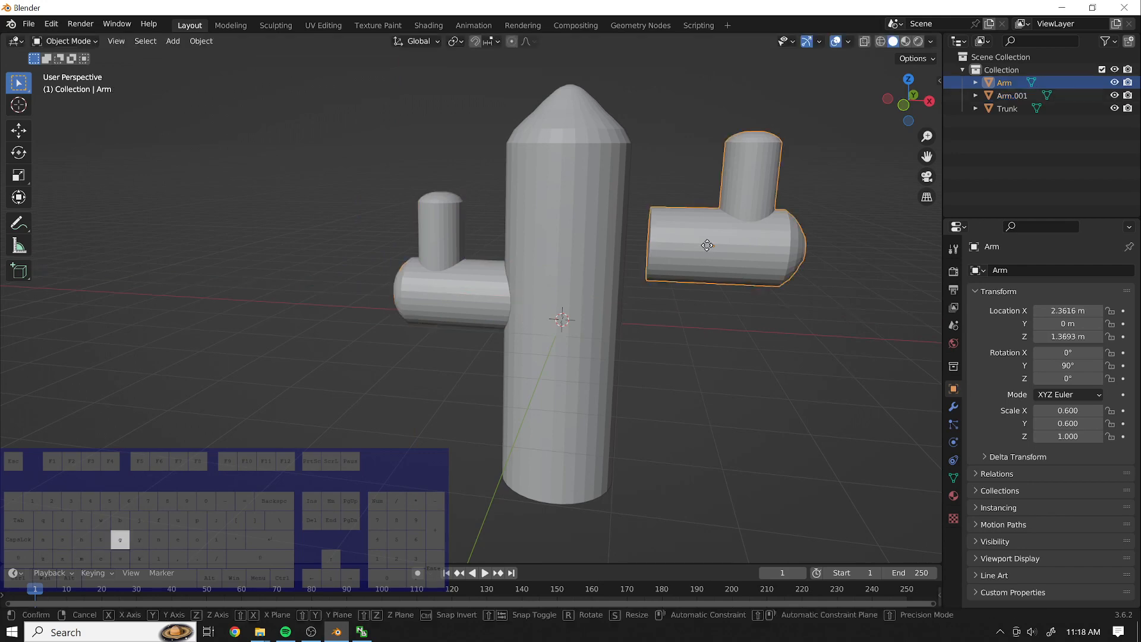
pyautogui.press('x')
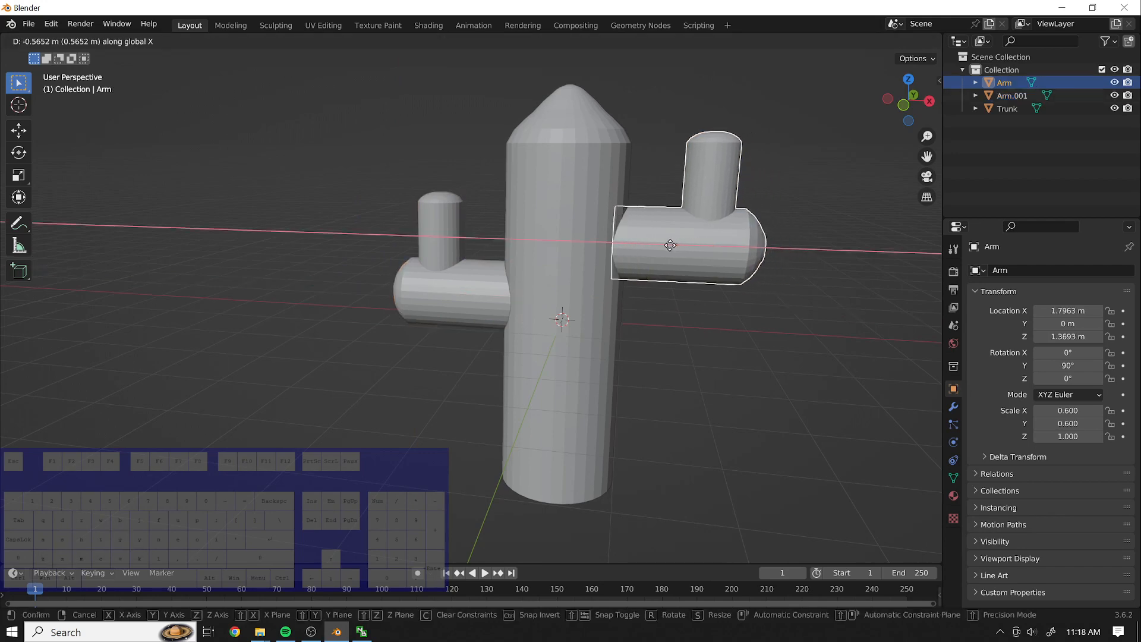
pyautogui.click(670, 245)
pyautogui.click(708, 436)
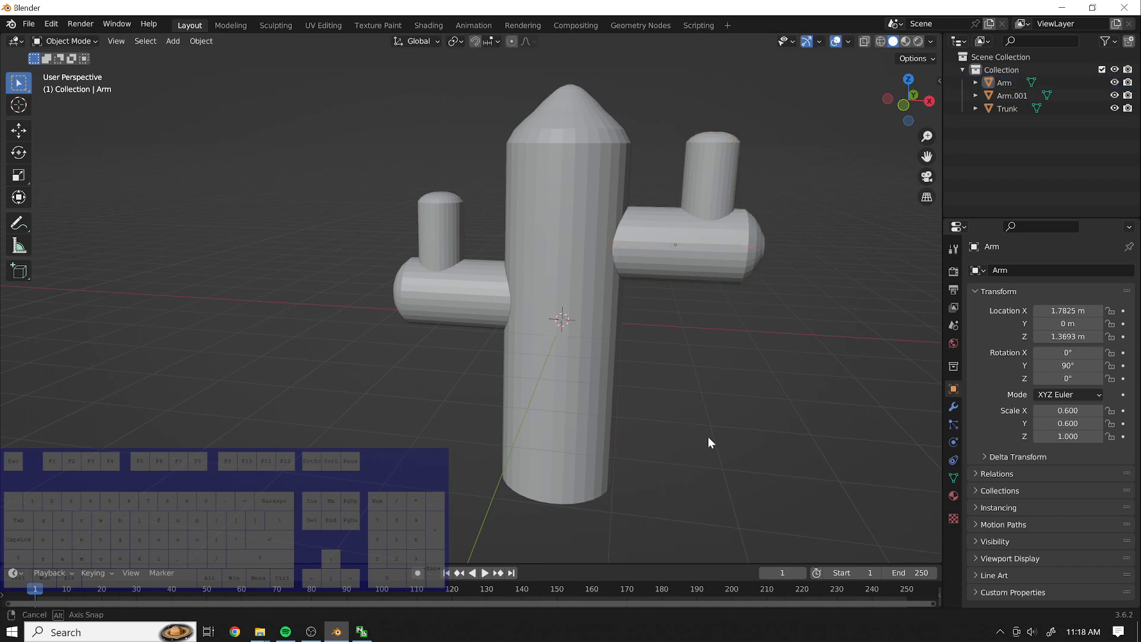
# Select both arms and the trunk with Trunk as the active object, join them into one object and deselect it.
pyautogui.moveTo(708, 437)
pyautogui.mouseDown(button='middle')
pyautogui.moveTo(736, 411)
pyautogui.moveTo(749, 355)
pyautogui.moveTo(734, 356)
pyautogui.moveTo(718, 426)
pyautogui.mouseUp(button='middle')
pyautogui.keyDown('shift'); pyautogui.moveTo(665, 374); pyautogui.dragTo(652, 444, button='middle'); pyautogui.keyUp('shift')
pyautogui.click(679, 256)
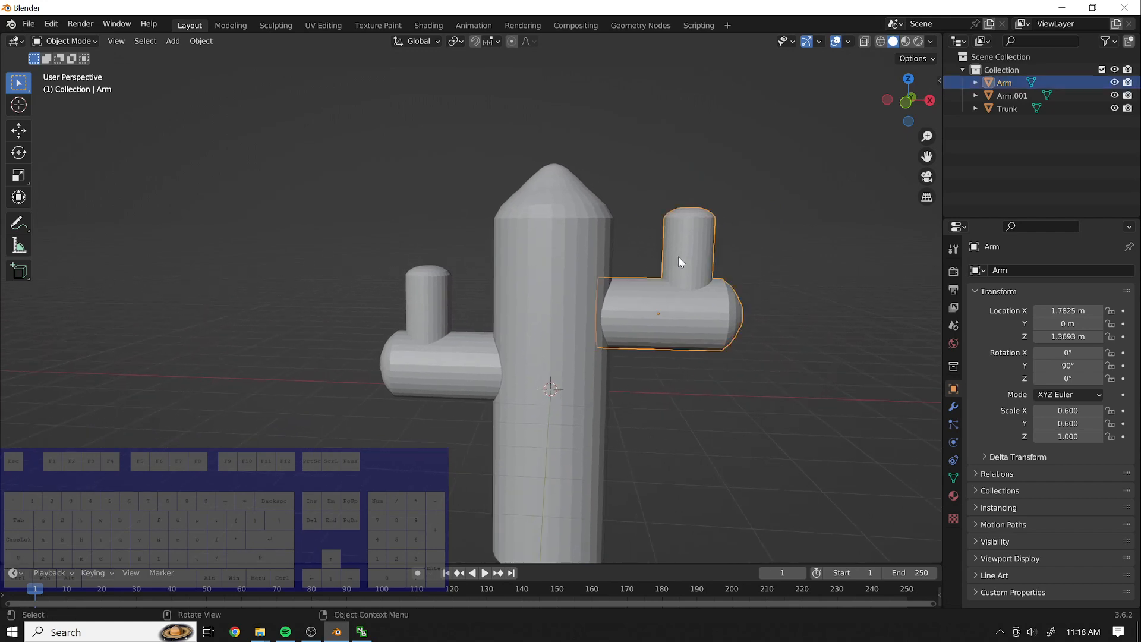
pyautogui.click(457, 371)
pyautogui.click(592, 230)
pyautogui.moveTo(886, 134); pyautogui.dragTo(444, 476)
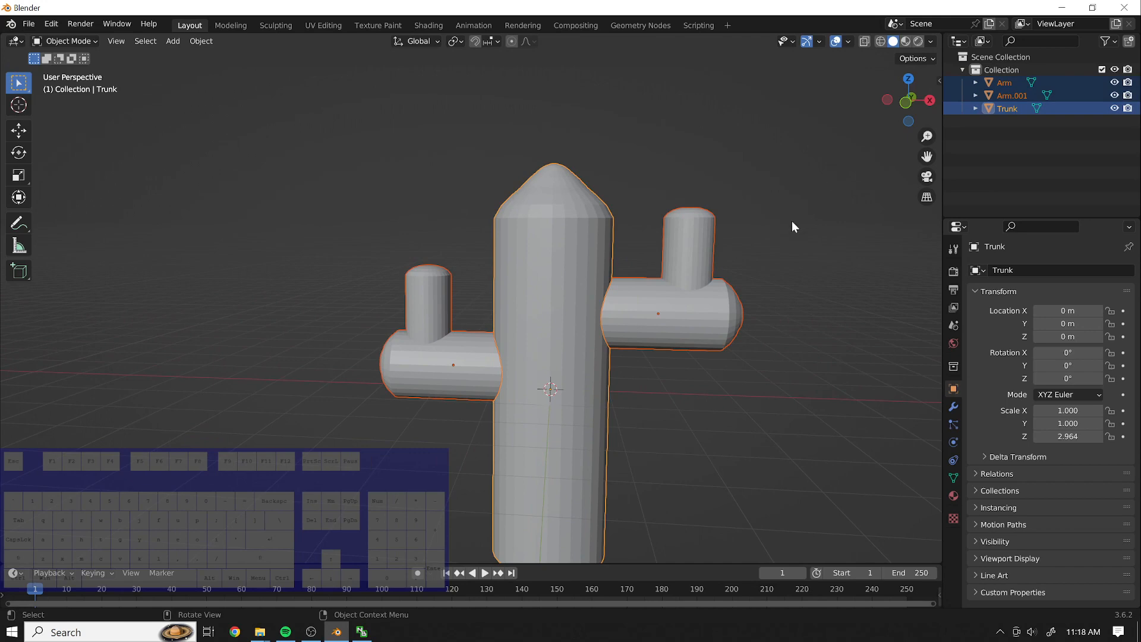
pyautogui.hotkey('ctrl', 'j')
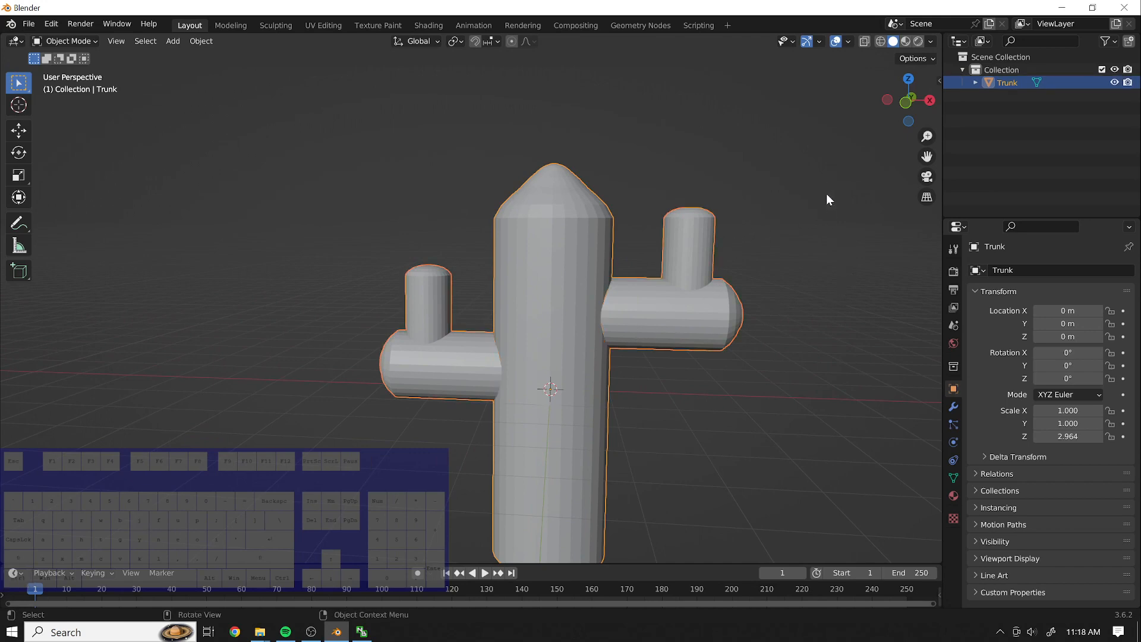
pyautogui.click(818, 344)
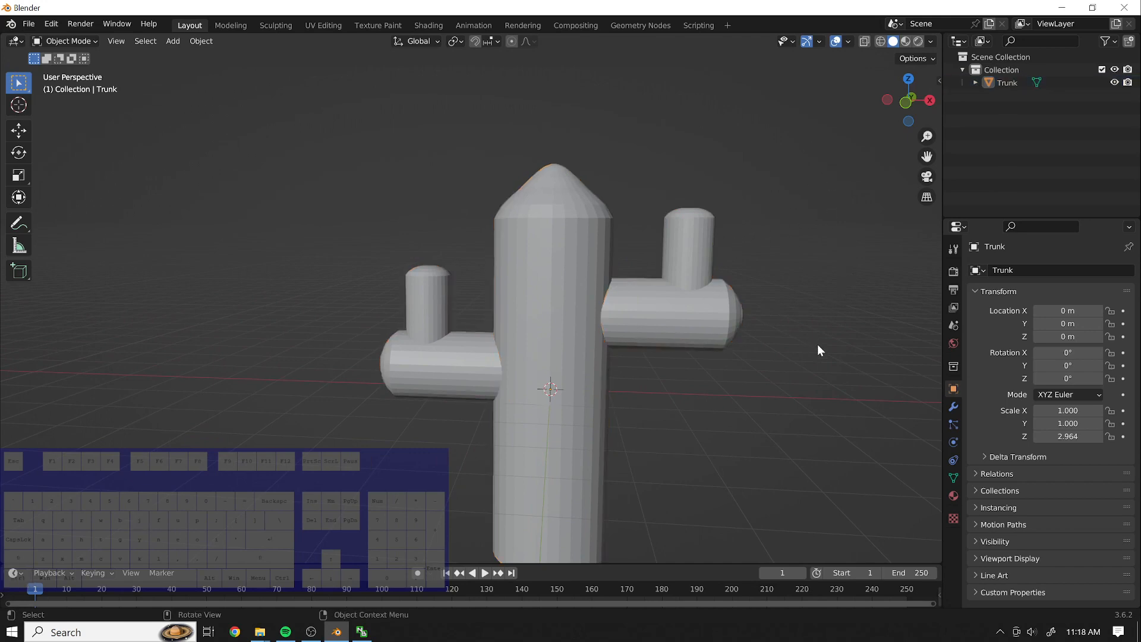
# Select the joined cactus and place the 3D cursor at the middle of the trunk's bottom edge in front orthographic view.
pyautogui.moveTo(747, 410); pyautogui.dragTo(387, 394, button='middle')
pyautogui.scroll(-2, 722, 391)
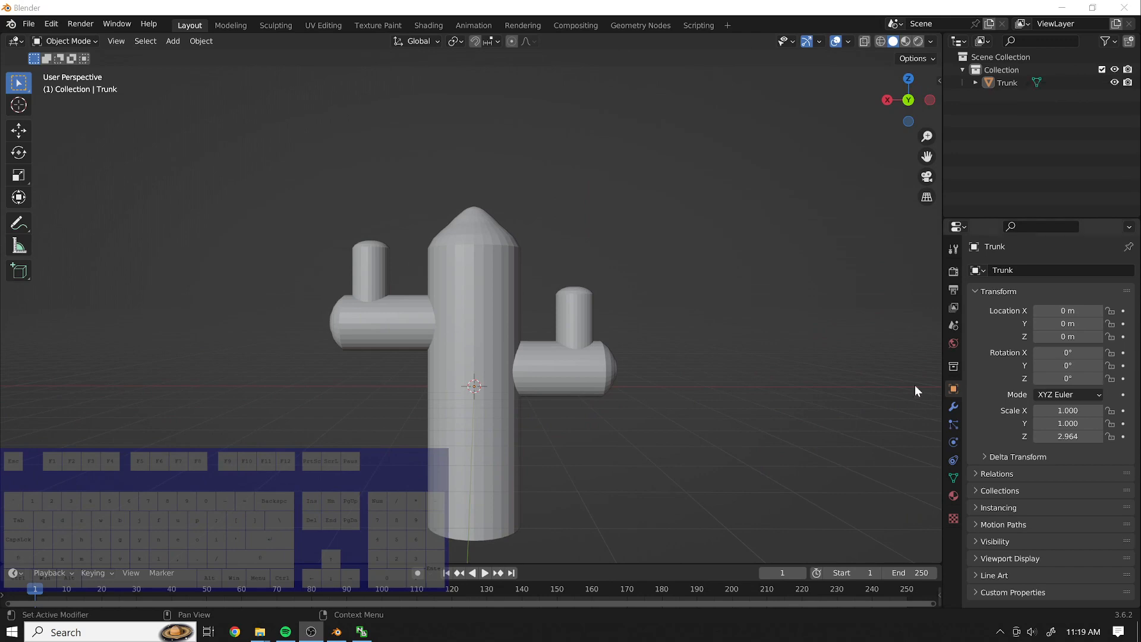
pyautogui.moveTo(568, 450); pyautogui.dragTo(665, 344, button='middle')
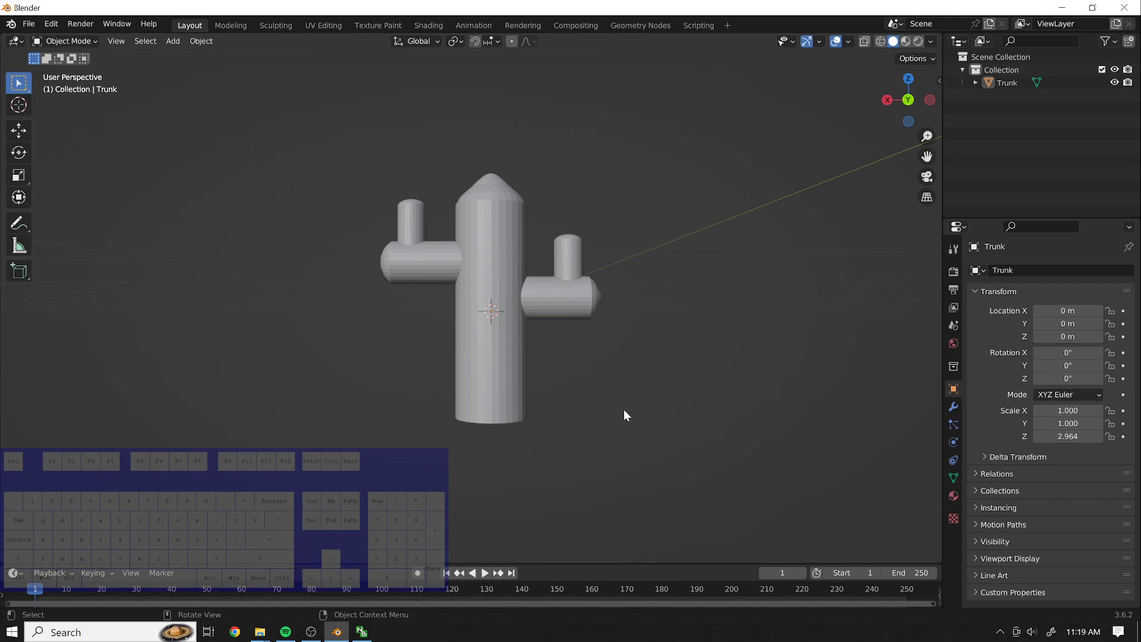
pyautogui.scroll(2, 623, 410)
pyautogui.keyDown('shift'); pyautogui.moveTo(675, 397); pyautogui.dragTo(720, 375, button='middle'); pyautogui.keyUp('shift')
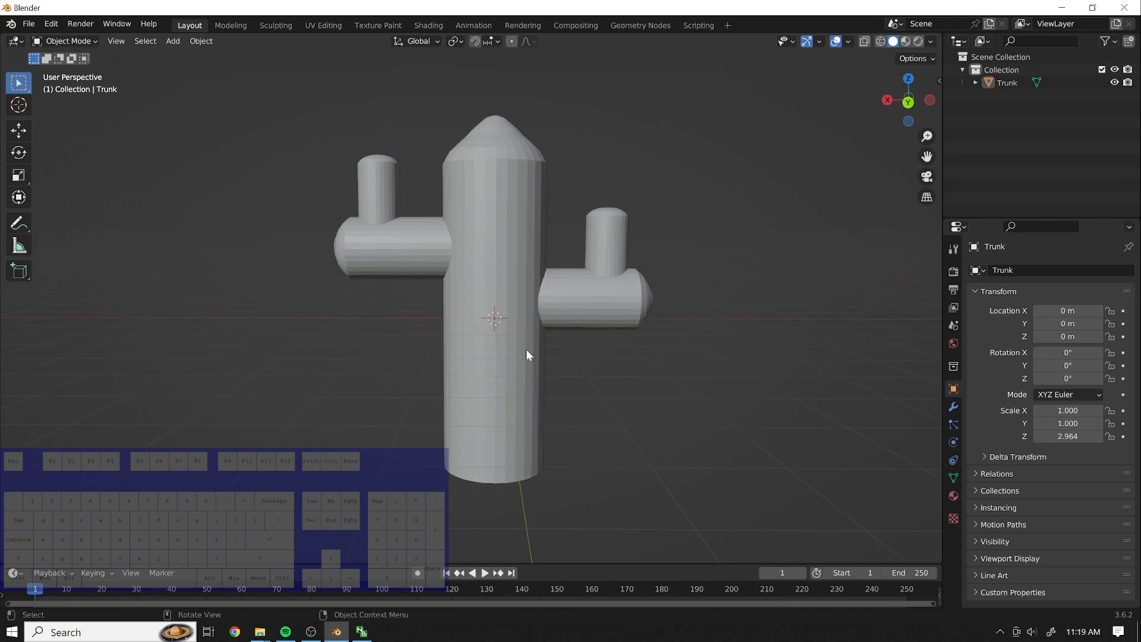
pyautogui.moveTo(536, 466); pyautogui.dragTo(512, 343, button='middle')
pyautogui.click(502, 321)
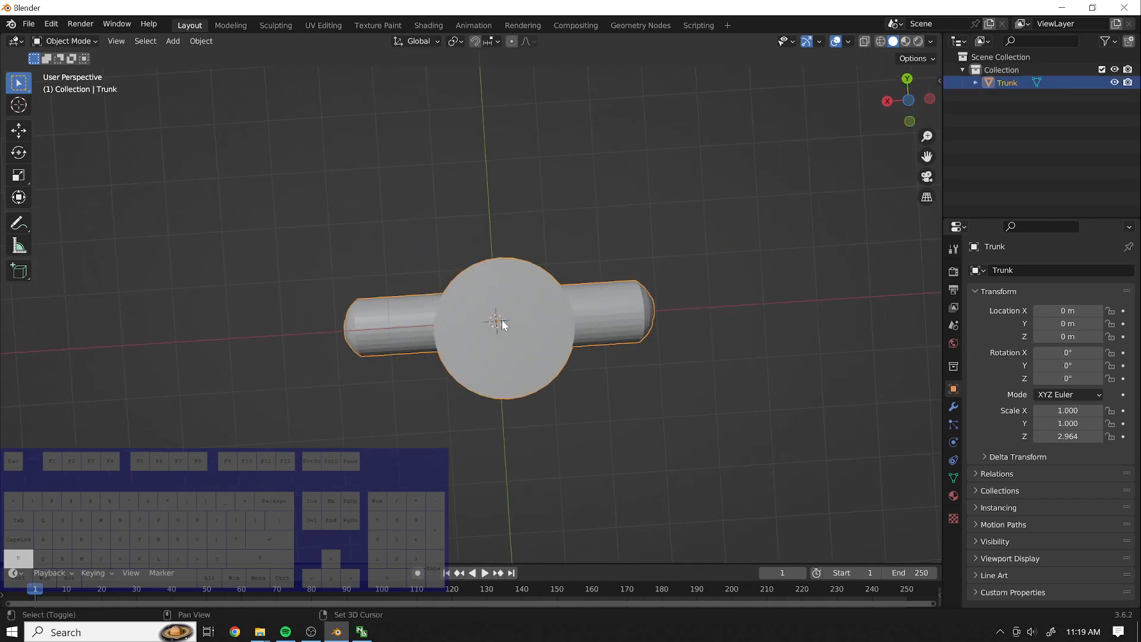
pyautogui.press('KP_1')
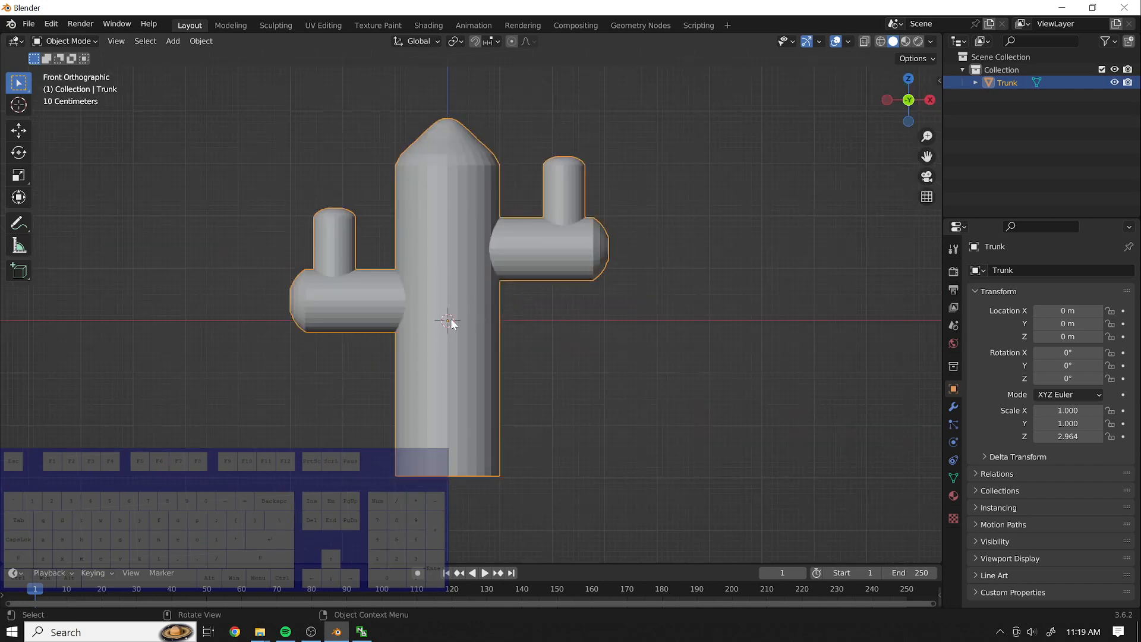
pyautogui.click(19, 105)
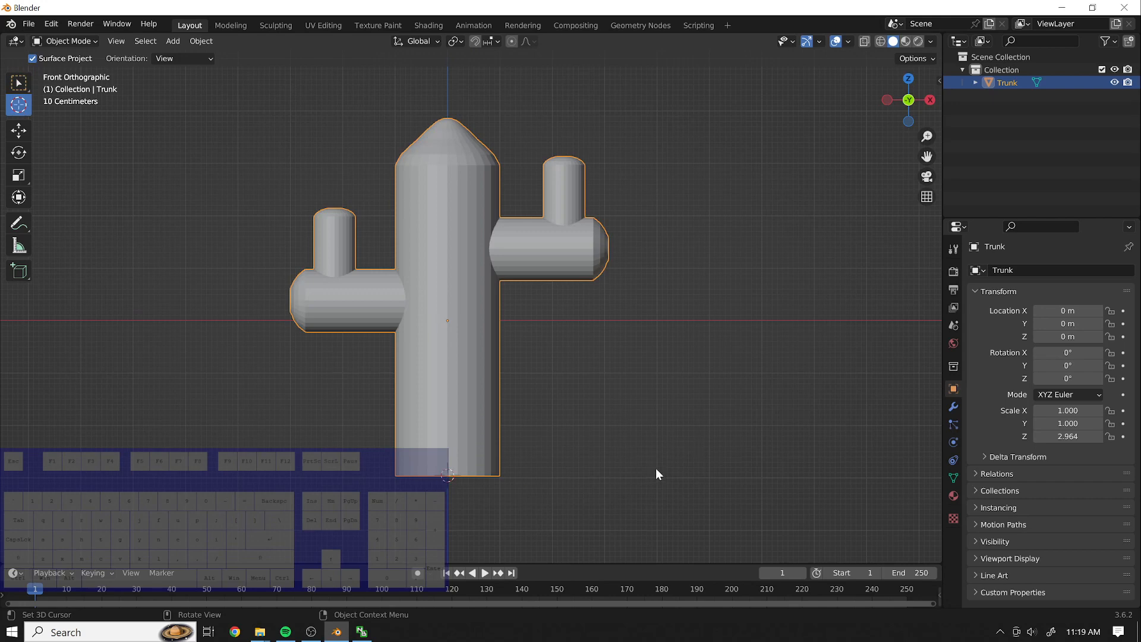
# Centre the 3D cursor on the trunk's base circle in bottom orthographic view.
pyautogui.moveTo(657, 474); pyautogui.dragTo(665, 344, button='middle')
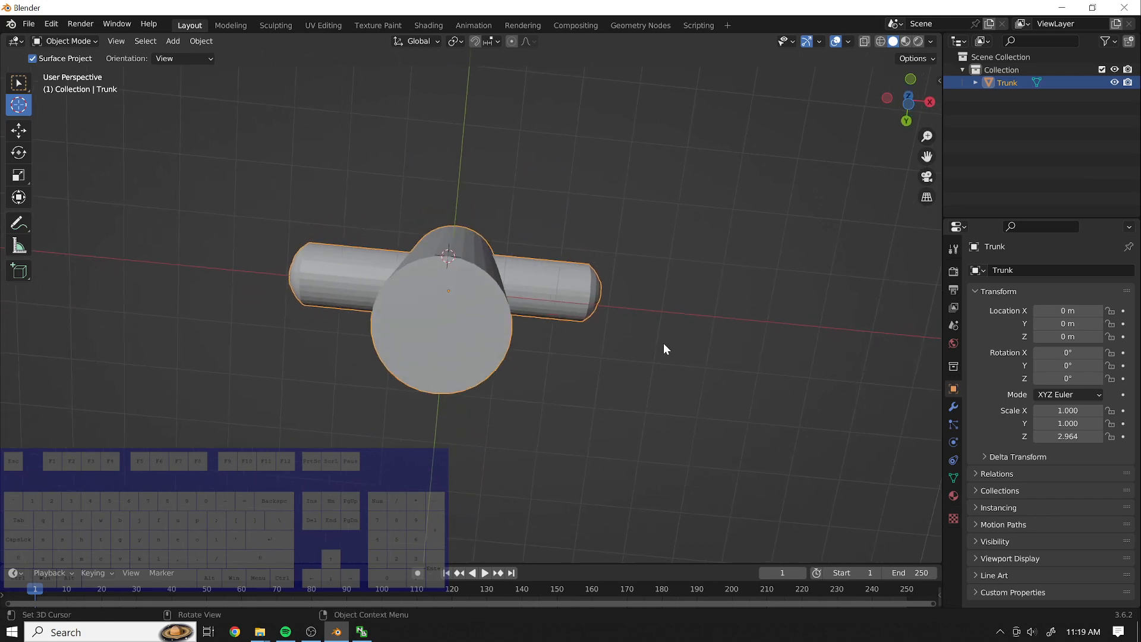
pyautogui.press('KP_7')
pyautogui.press('ctrl+KP_7')
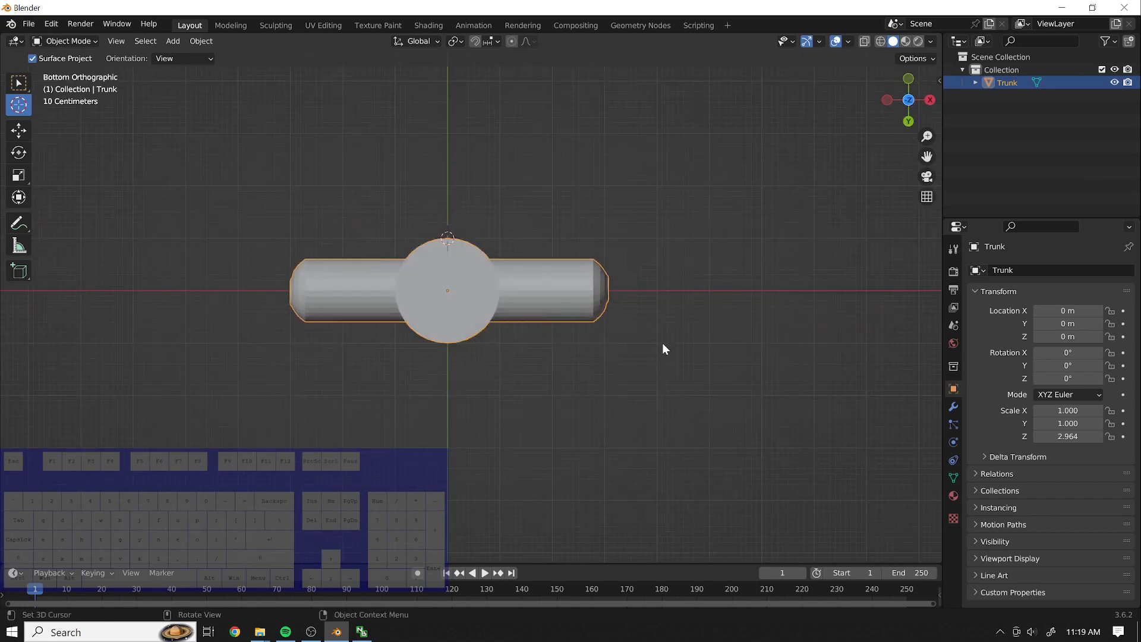
pyautogui.click(448, 291)
pyautogui.click(448, 290)
pyautogui.press('g')
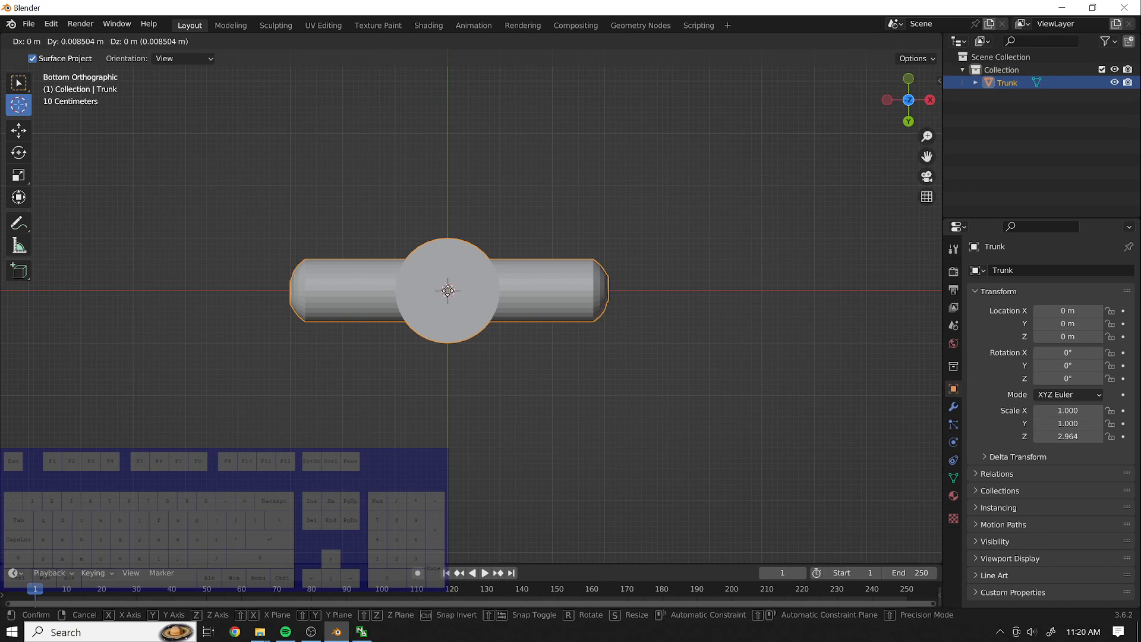
pyautogui.click(633, 245)
# Add an armature at the 3D cursor on the trunk's base.
pyautogui.moveTo(604, 181); pyautogui.dragTo(494, 336, button='middle')
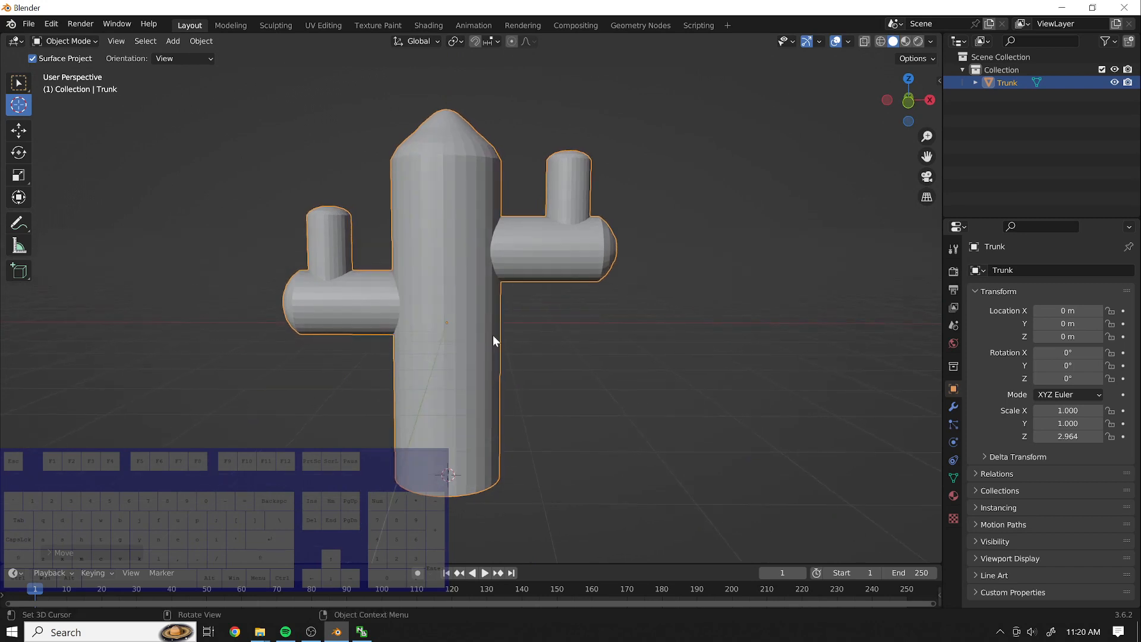
pyautogui.hotkey('shift', 'a')
pyautogui.moveTo(724, 329)
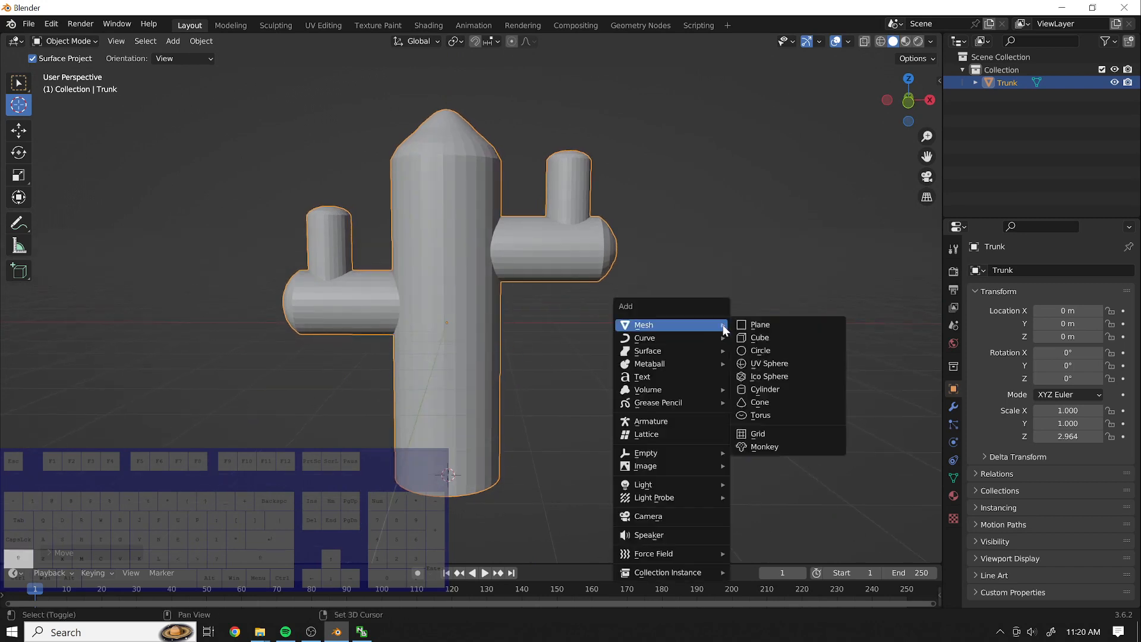
pyautogui.click(693, 422)
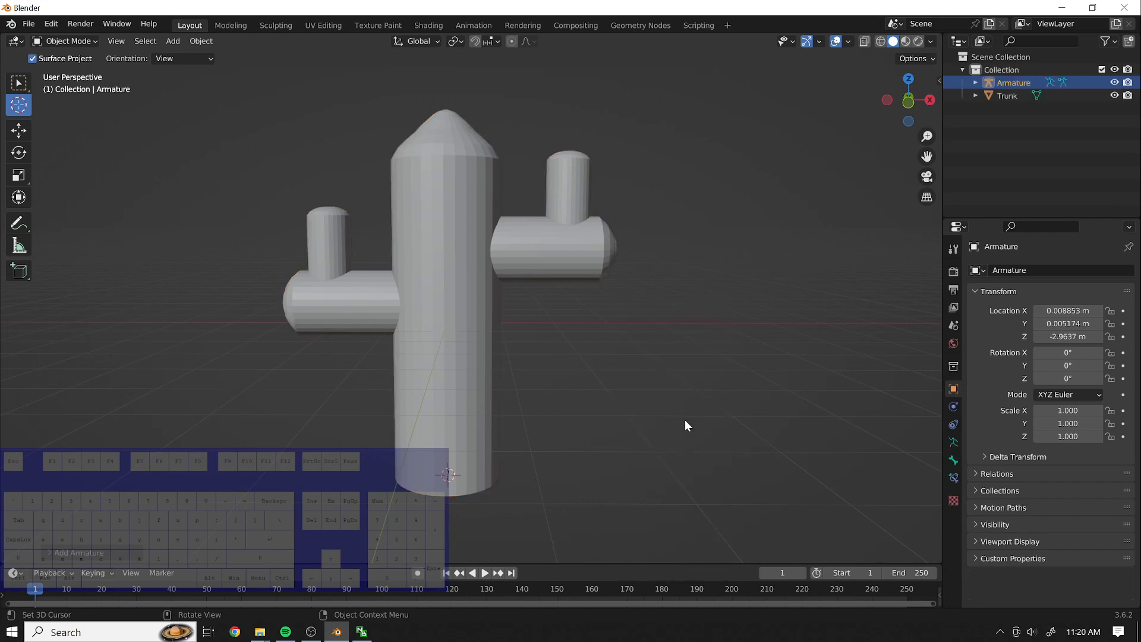
# Turn on X-ray display in solid shading so the armature shows through the cactus mesh.
pyautogui.click(865, 41)
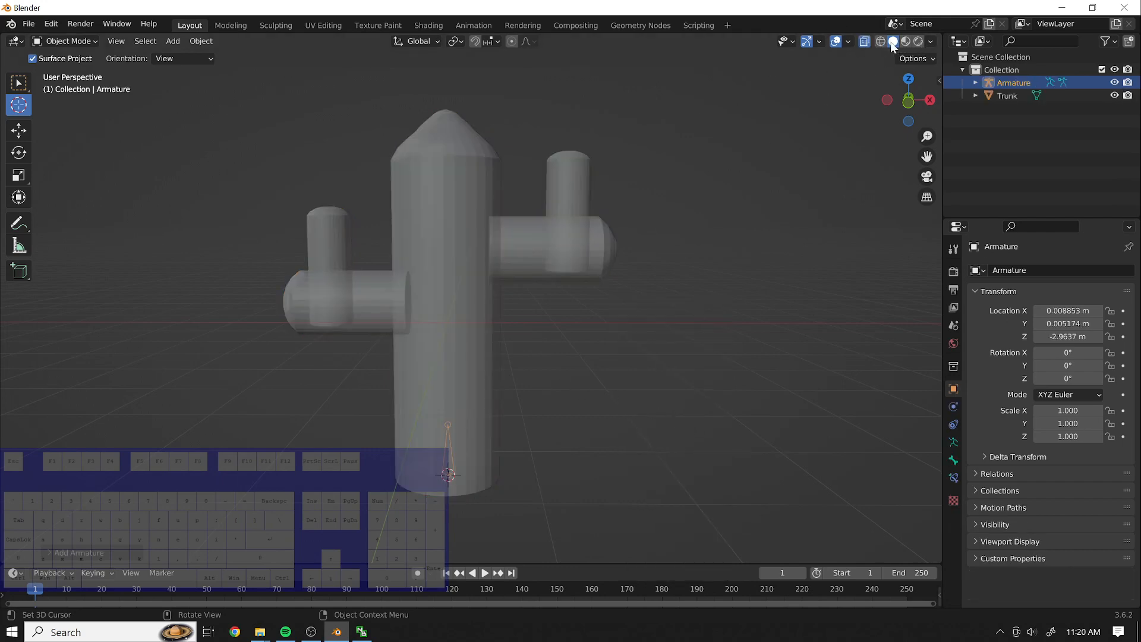
pyautogui.click(881, 41)
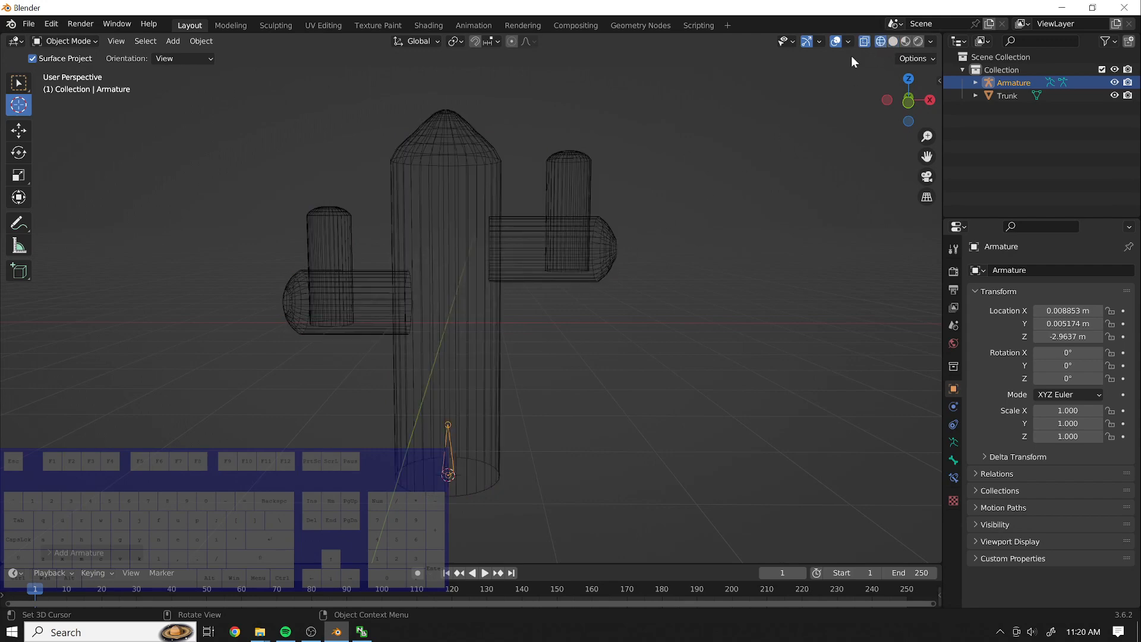
pyautogui.click(894, 41)
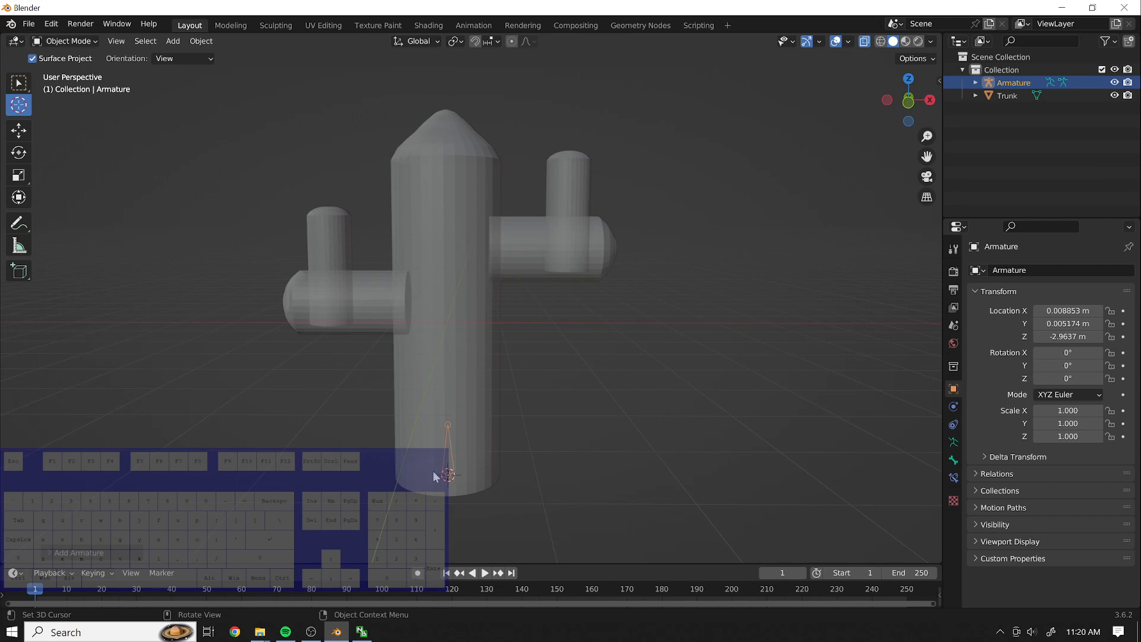
# Switch from the 3D cursor tool to the box selection tool and select the armature.
pyautogui.click(1011, 95)
pyautogui.click(1001, 82)
pyautogui.click(449, 426)
pyautogui.click(18, 84)
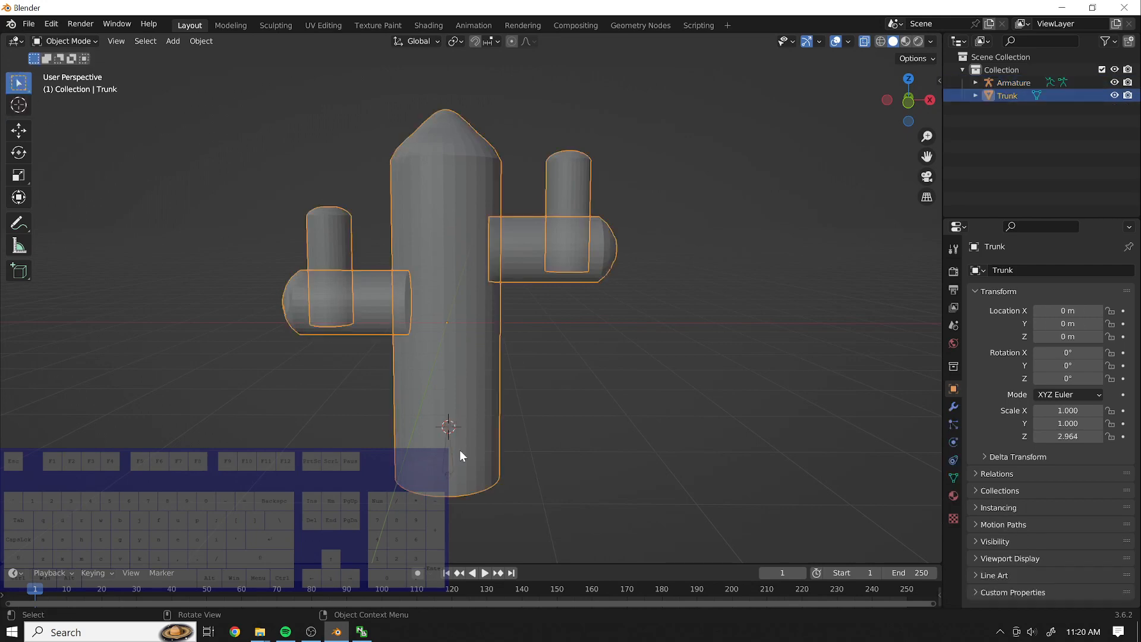
pyautogui.click(1013, 82)
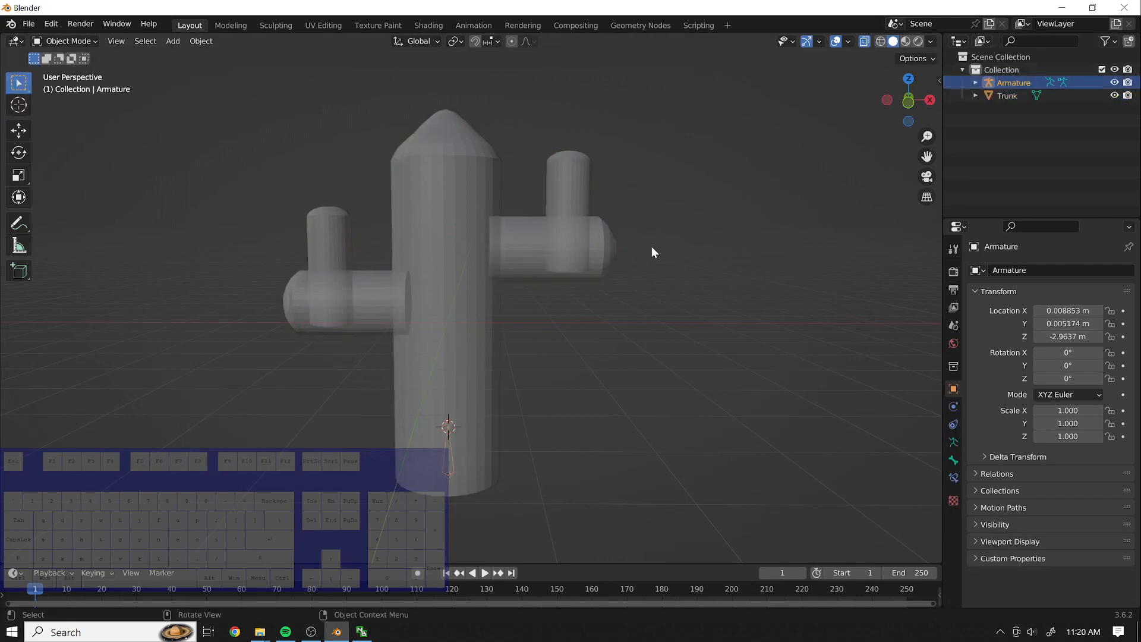
# Undo the recent changes back to before the armature was added, and redo them.
pyautogui.hotkey('ctrl', 'z')
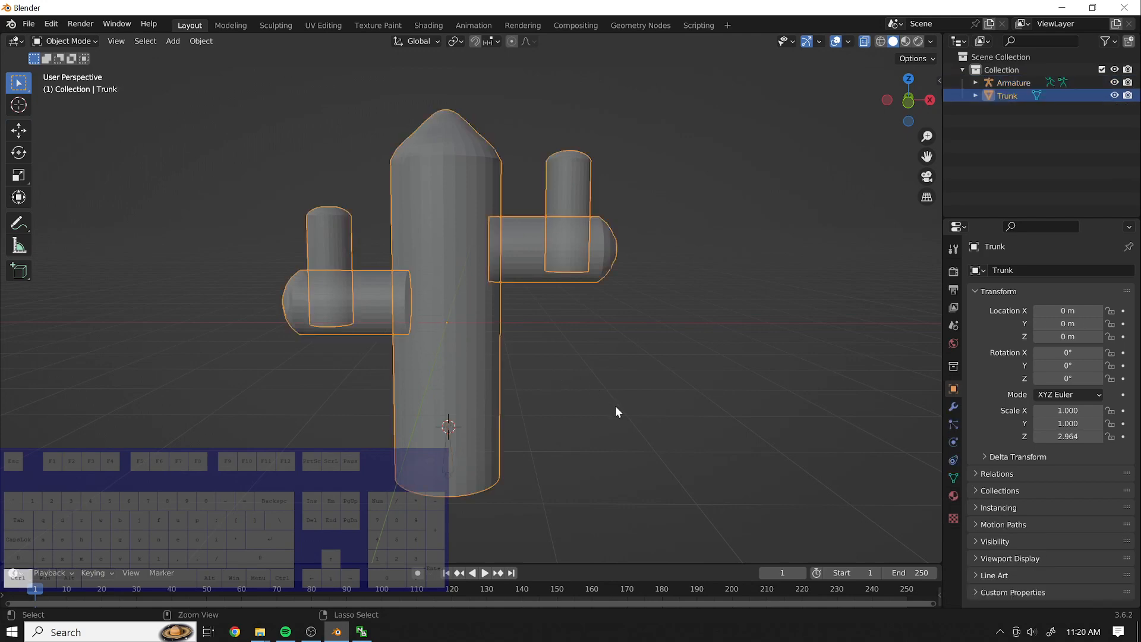
pyautogui.hotkey('ctrl', 'z')
pyautogui.hotkey('ctrl', 'z')
pyautogui.hotkey('ctrl', 'z')
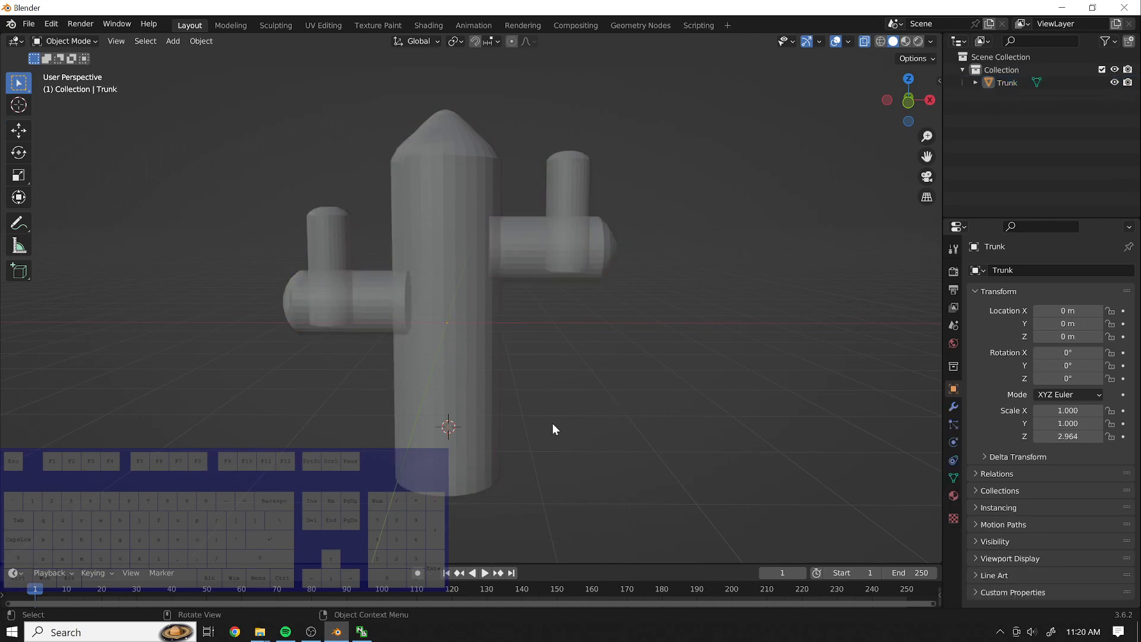
pyautogui.hotkey('ctrl', 'shift', 'z')
pyautogui.hotkey('ctrl', 'shift', 'z')
pyautogui.hotkey('ctrl', 'shift', 'z')
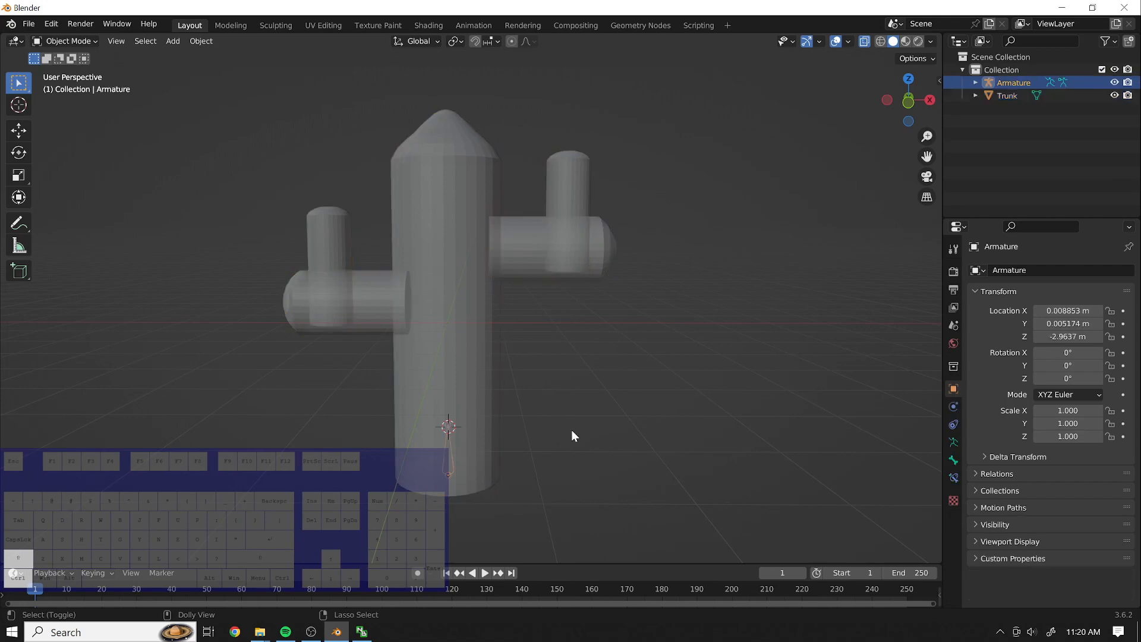
# Move the 3D cursor away from the armature into the empty space beyond the cactus's lower arm.
pyautogui.moveTo(612, 468)
pyautogui.mouseDown(button='middle')
pyautogui.moveTo(598, 325)
pyautogui.moveTo(616, 458)
pyautogui.mouseUp(button='middle')
pyautogui.keyDown('shift'); pyautogui.rightClick(146, 395); pyautogui.keyUp('shift')
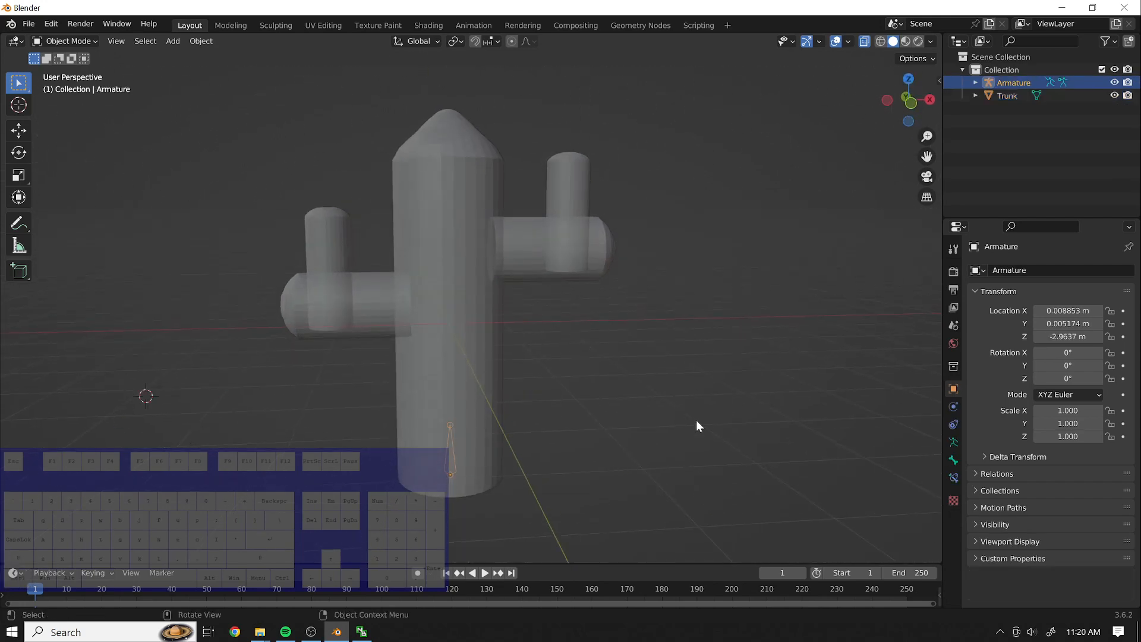
pyautogui.moveTo(697, 421); pyautogui.dragTo(684, 449, button='middle')
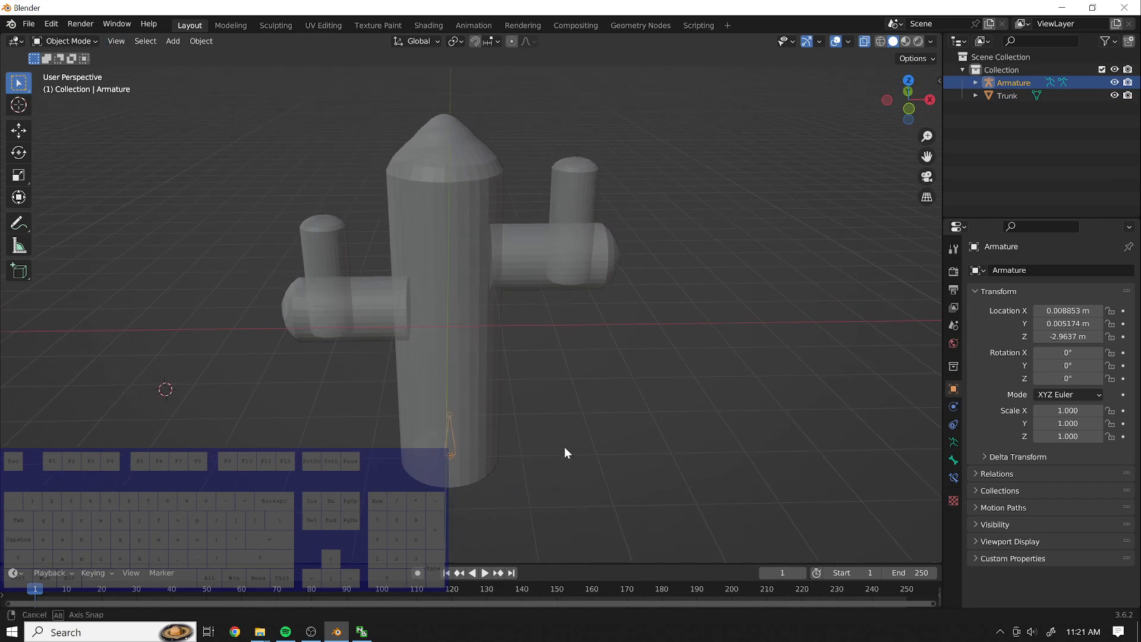
pyautogui.moveTo(565, 453)
pyautogui.mouseDown(button='middle')
pyautogui.moveTo(558, 390)
pyautogui.moveTo(556, 458)
pyautogui.moveTo(555, 318)
pyautogui.moveTo(569, 237)
pyautogui.moveTo(578, 512)
pyautogui.moveTo(544, 459)
pyautogui.moveTo(571, 448)
pyautogui.mouseUp(button='middle')
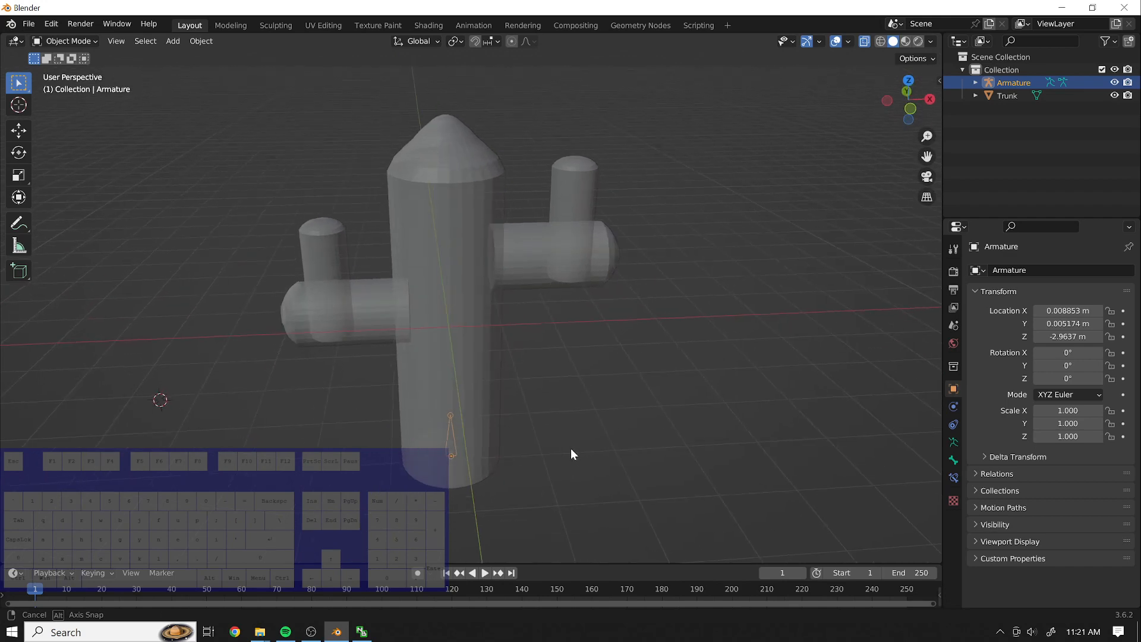
# Put the armature in Edit Mode and raise the bone's tip along Z inside the trunk to the height of the lower left arm.
pyautogui.click(69, 41)
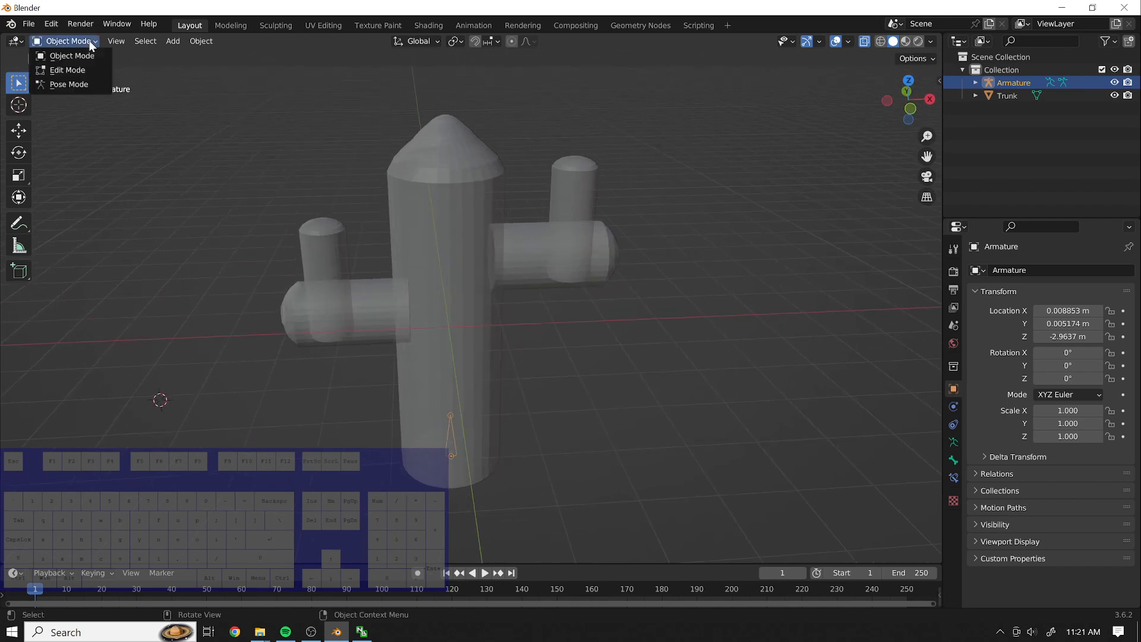
pyautogui.click(75, 69)
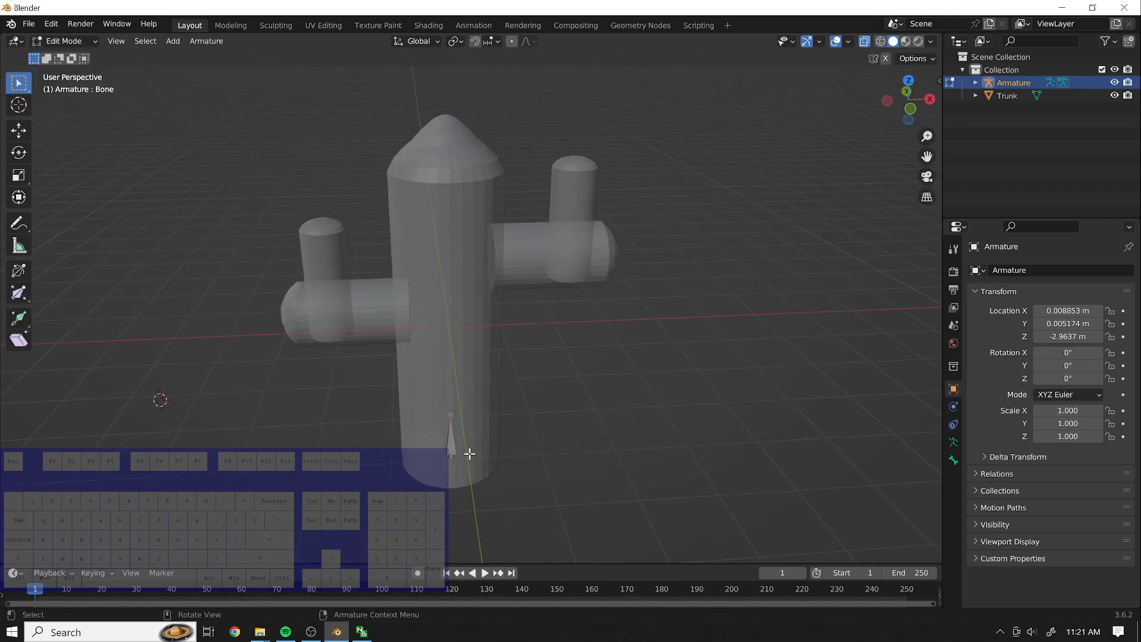
pyautogui.press('g')
pyautogui.press('z')
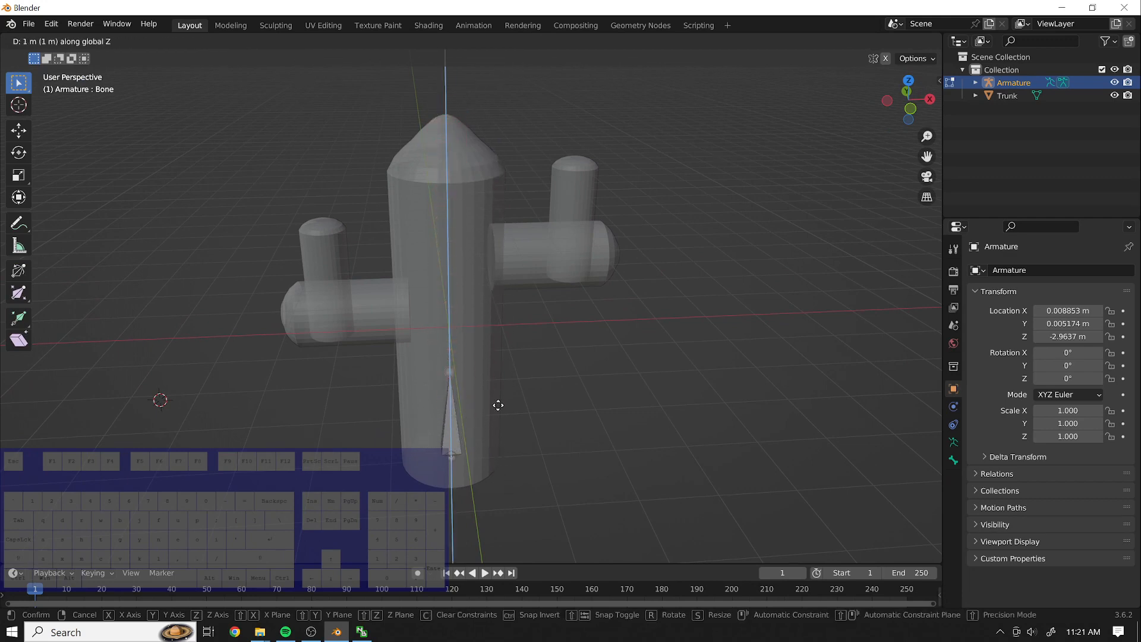
pyautogui.click(502, 349)
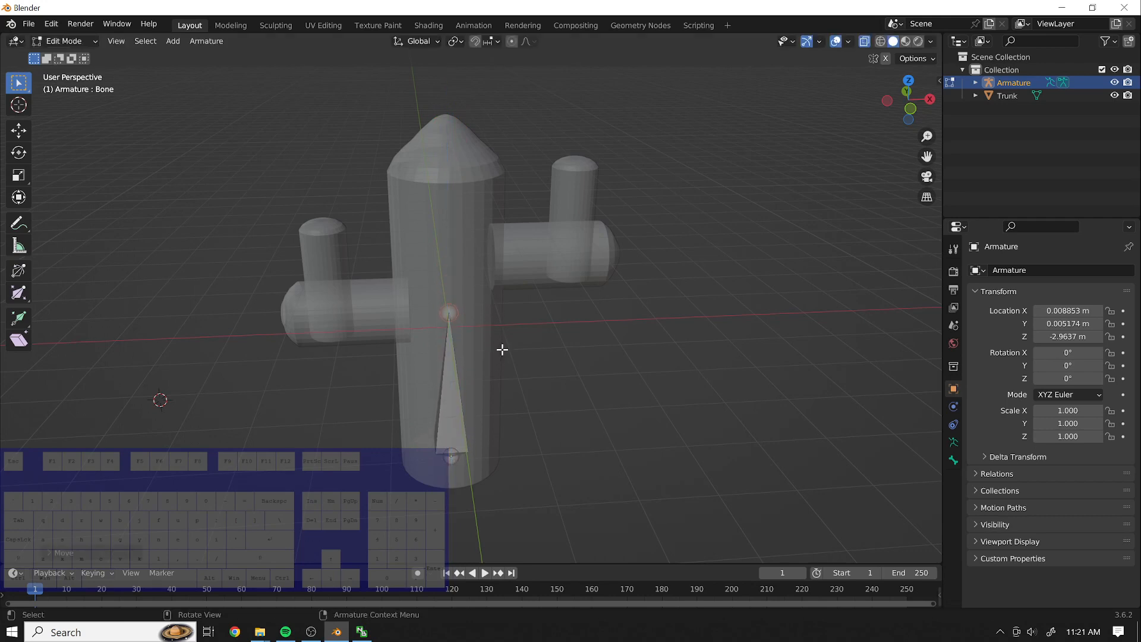
pyautogui.moveTo(666, 411)
pyautogui.mouseDown(button='middle')
pyautogui.moveTo(663, 380)
pyautogui.moveTo(664, 393)
pyautogui.mouseUp(button='middle')
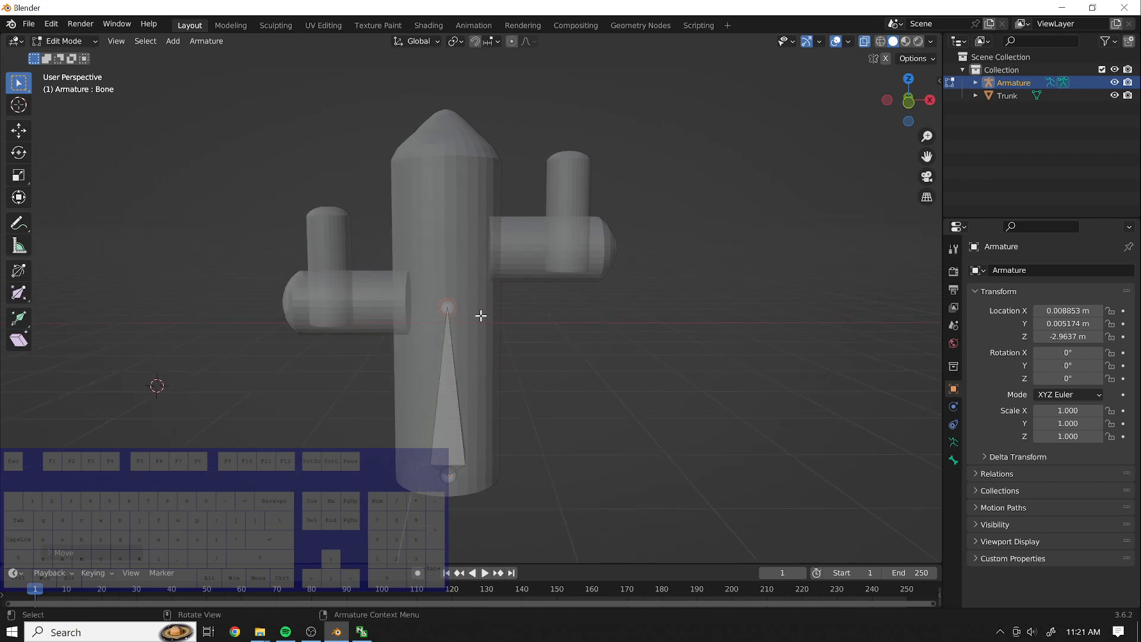
pyautogui.press('e')
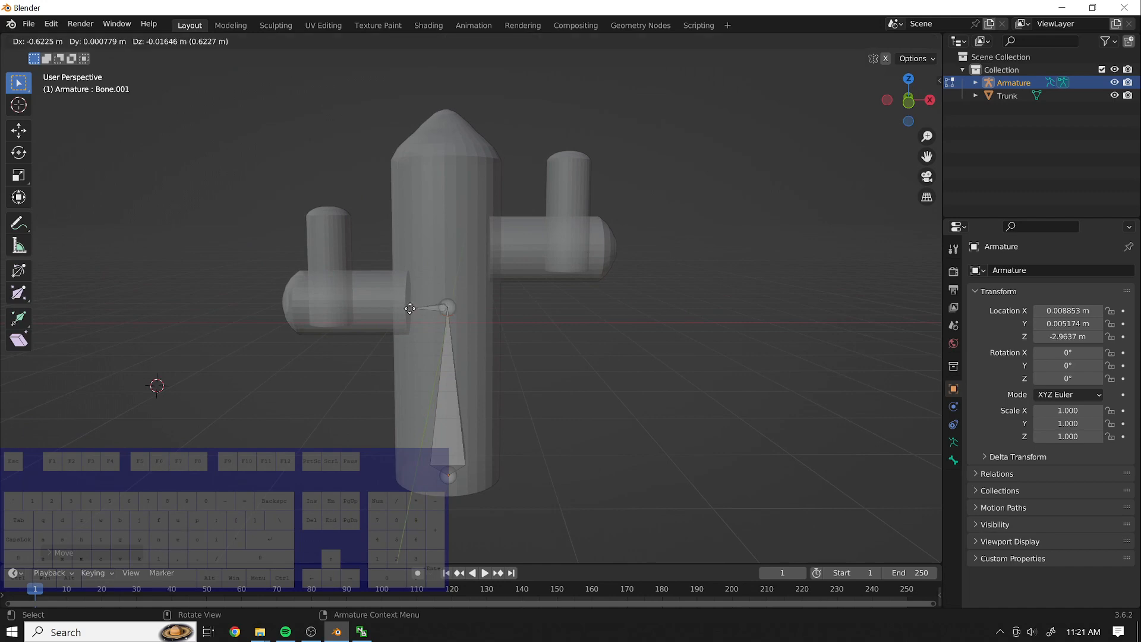
pyautogui.write('1')
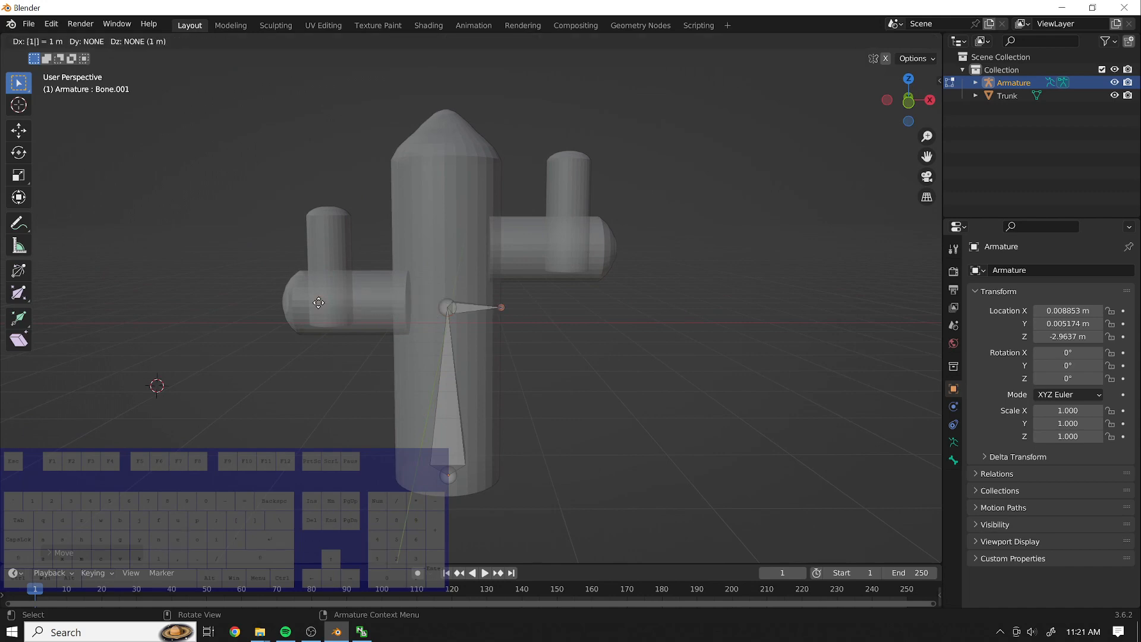
pyautogui.press('Return')
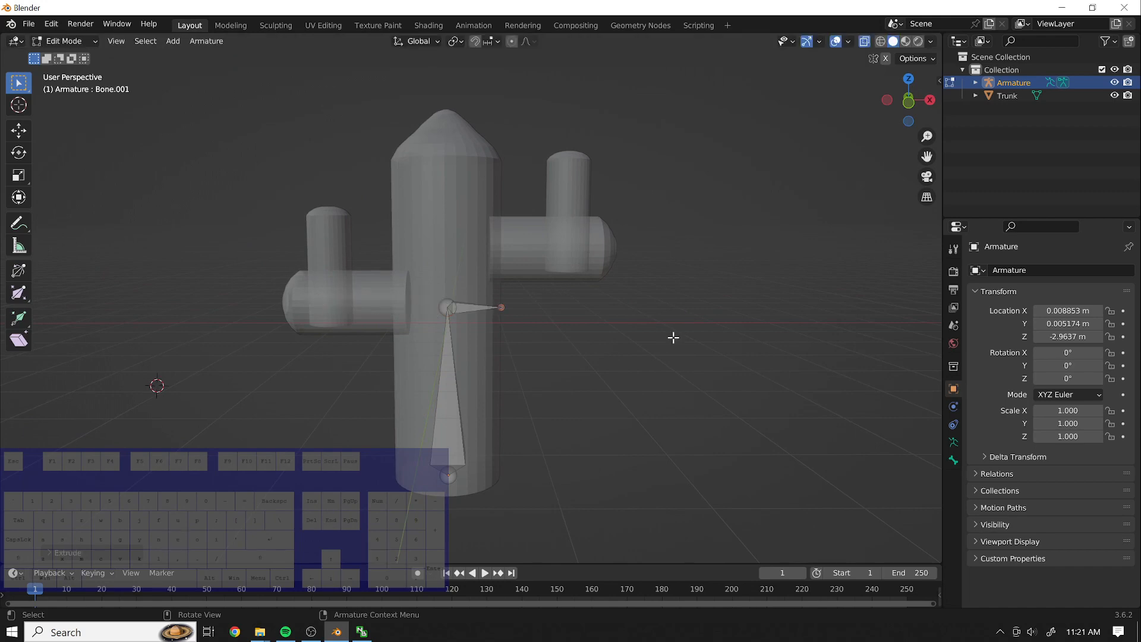
pyautogui.hotkey('ctrl', 'z')
# In front orthographic view, extrude a bone from the trunk bone's tip sideways into the left arm, ending below its upright part.
pyautogui.press('KP_1')
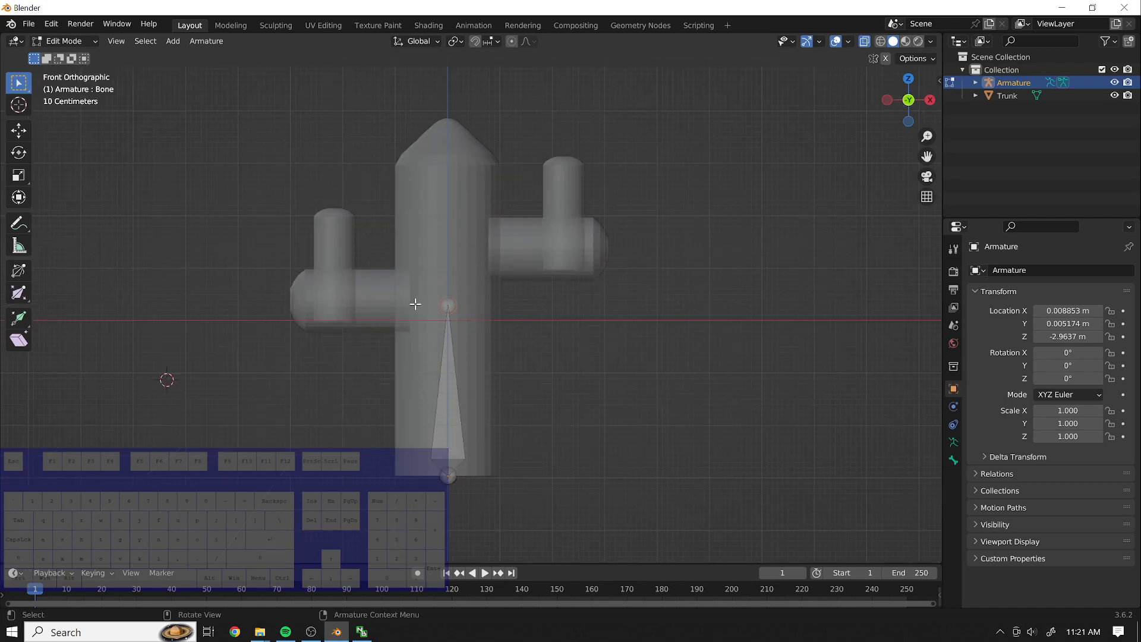
pyautogui.moveTo(751, 373); pyautogui.dragTo(757, 349, button='middle')
pyautogui.press('KP_1')
pyautogui.press('e')
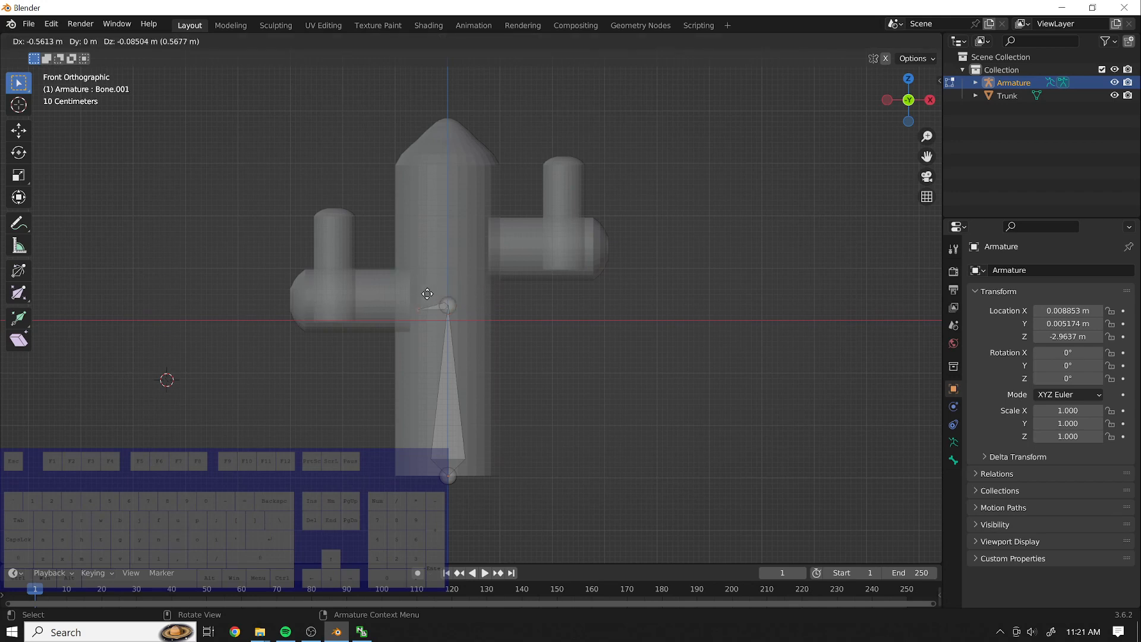
pyautogui.click(347, 288)
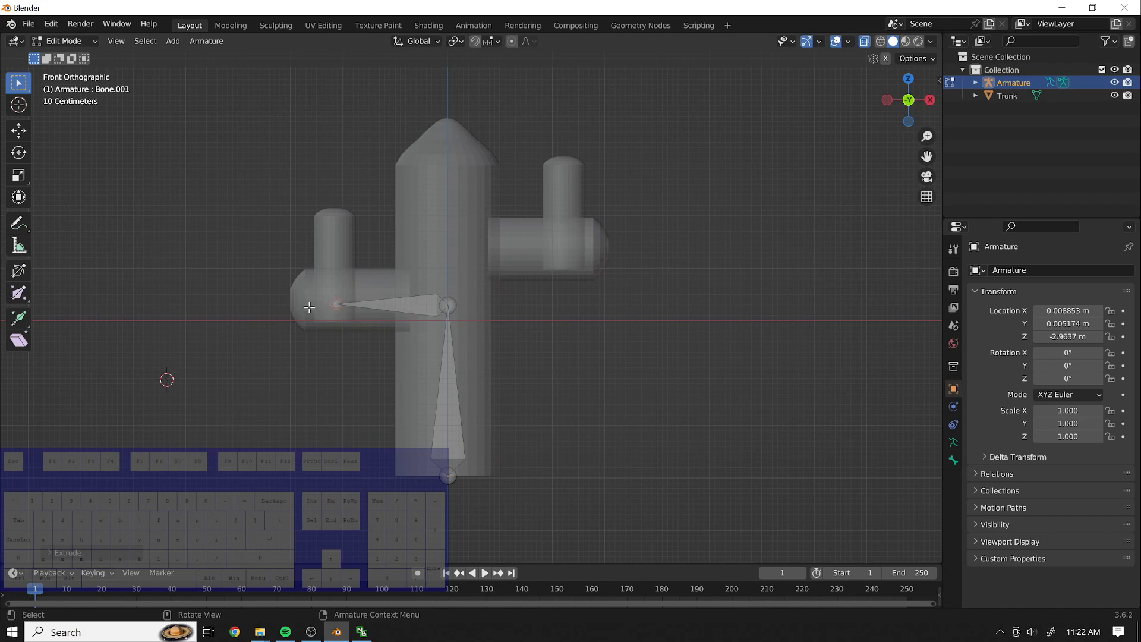
# Extrude a bone about 1.6 m along Z from the left arm bone's tip up through the arm's upright part.
pyautogui.moveTo(198, 376)
pyautogui.mouseDown(button='middle')
pyautogui.moveTo(345, 378)
pyautogui.moveTo(173, 377)
pyautogui.moveTo(369, 365)
pyautogui.moveTo(392, 194)
pyautogui.moveTo(296, 232)
pyautogui.moveTo(212, 293)
pyautogui.moveTo(196, 352)
pyautogui.moveTo(252, 278)
pyautogui.moveTo(275, 201)
pyautogui.moveTo(194, 268)
pyautogui.moveTo(195, 351)
pyautogui.moveTo(232, 426)
pyautogui.moveTo(387, 217)
pyautogui.moveTo(430, 107)
pyautogui.moveTo(408, 119)
pyautogui.moveTo(333, 227)
pyautogui.moveTo(376, 351)
pyautogui.moveTo(555, 375)
pyautogui.moveTo(280, 354)
pyautogui.moveTo(211, 365)
pyautogui.moveTo(204, 377)
pyautogui.moveTo(214, 378)
pyautogui.mouseUp(button='middle')
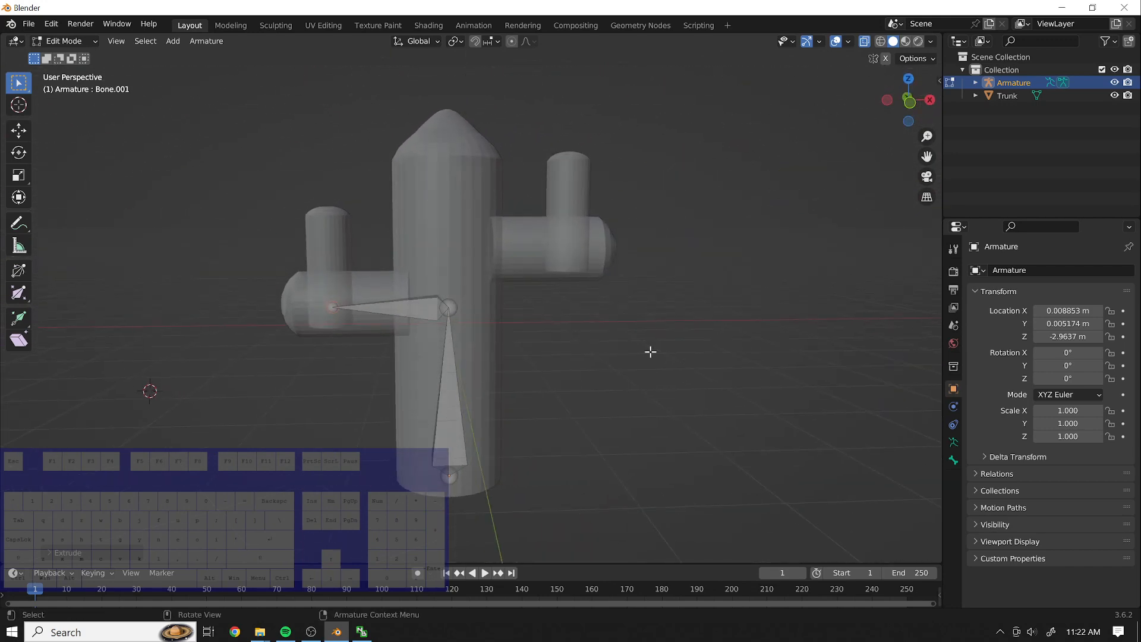
pyautogui.press('KP_1')
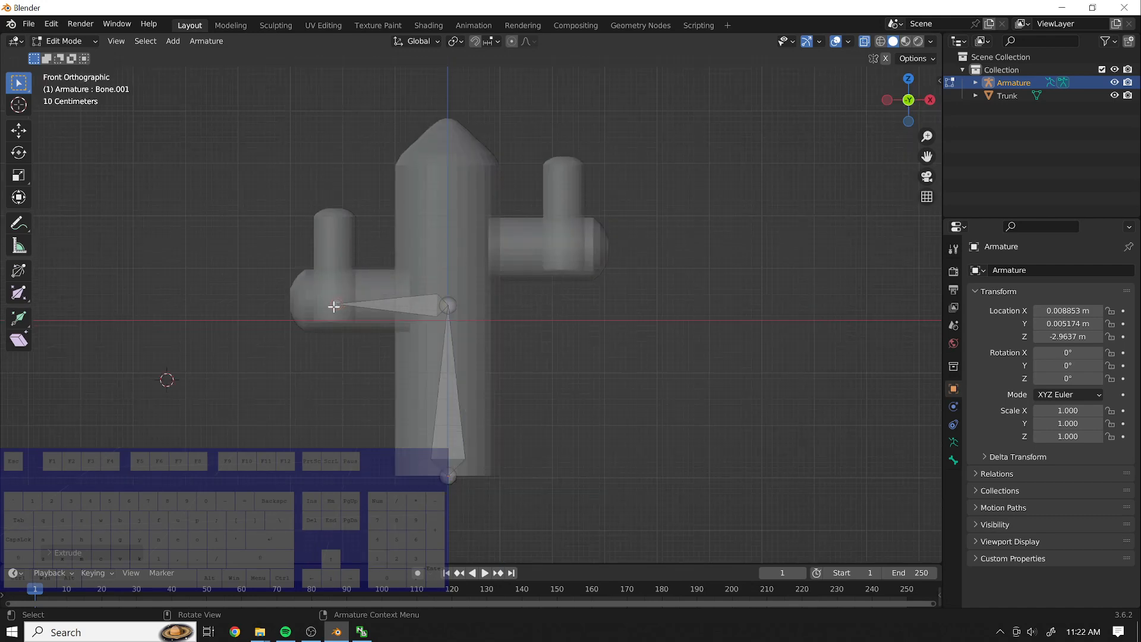
pyautogui.press('e')
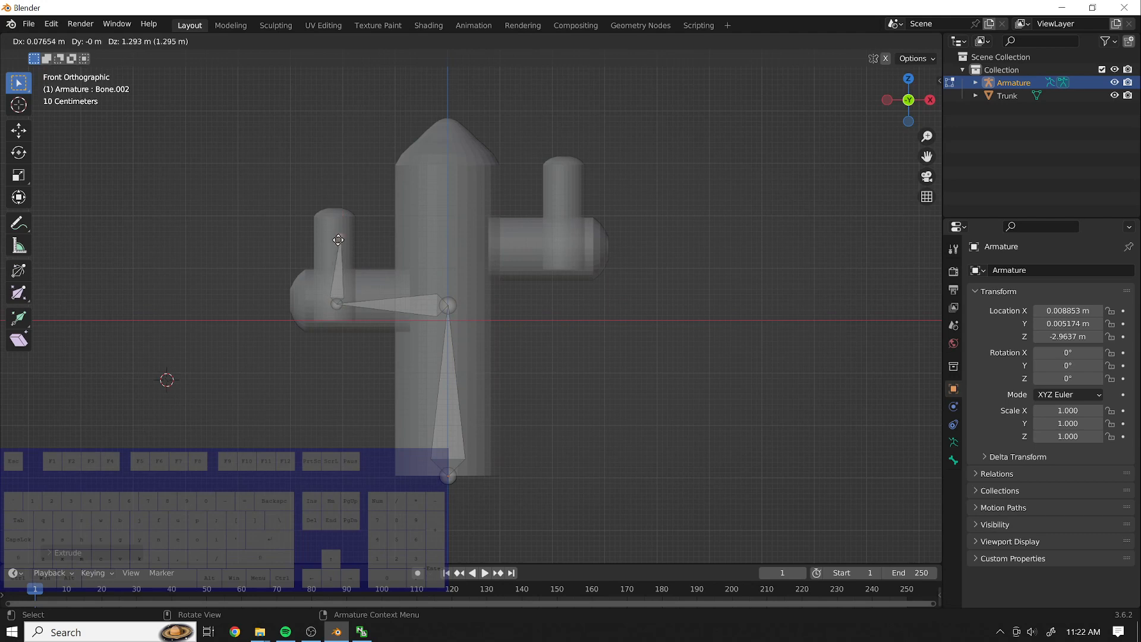
pyautogui.press('z')
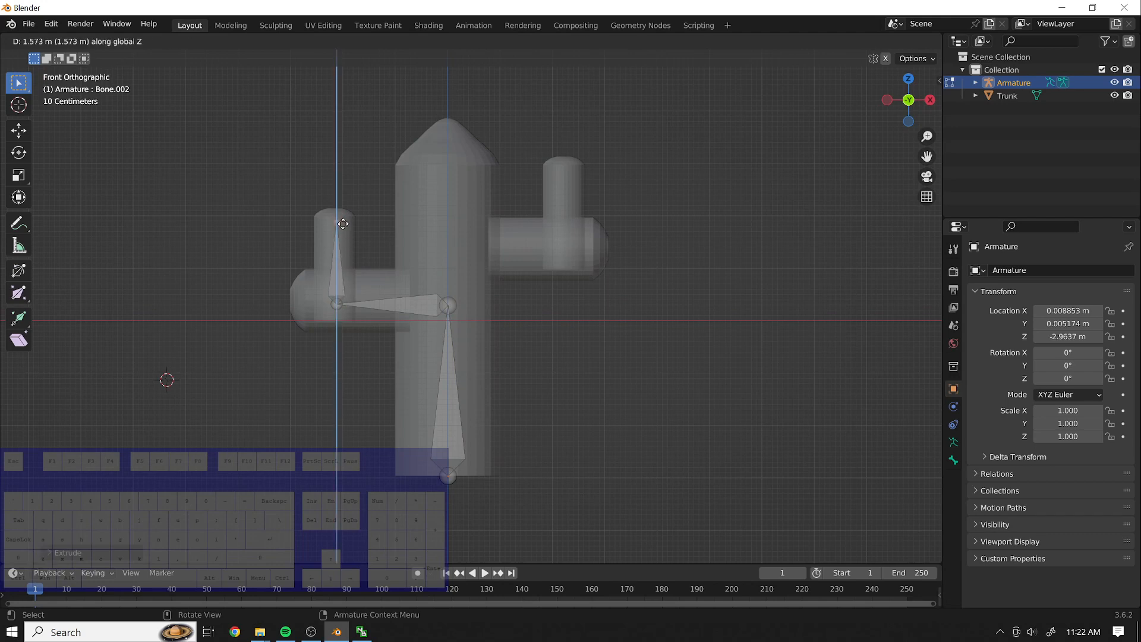
pyautogui.click(343, 225)
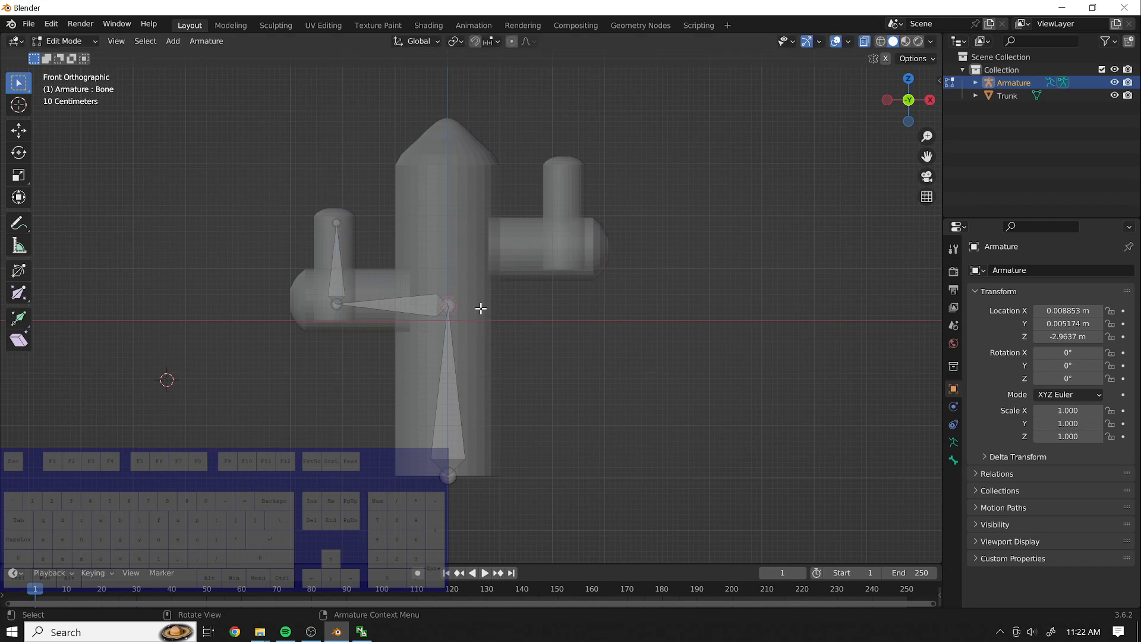
# Extrude a bone along Z from the trunk bone's tip up to the height of the right arm.
pyautogui.press('e')
pyautogui.press('z')
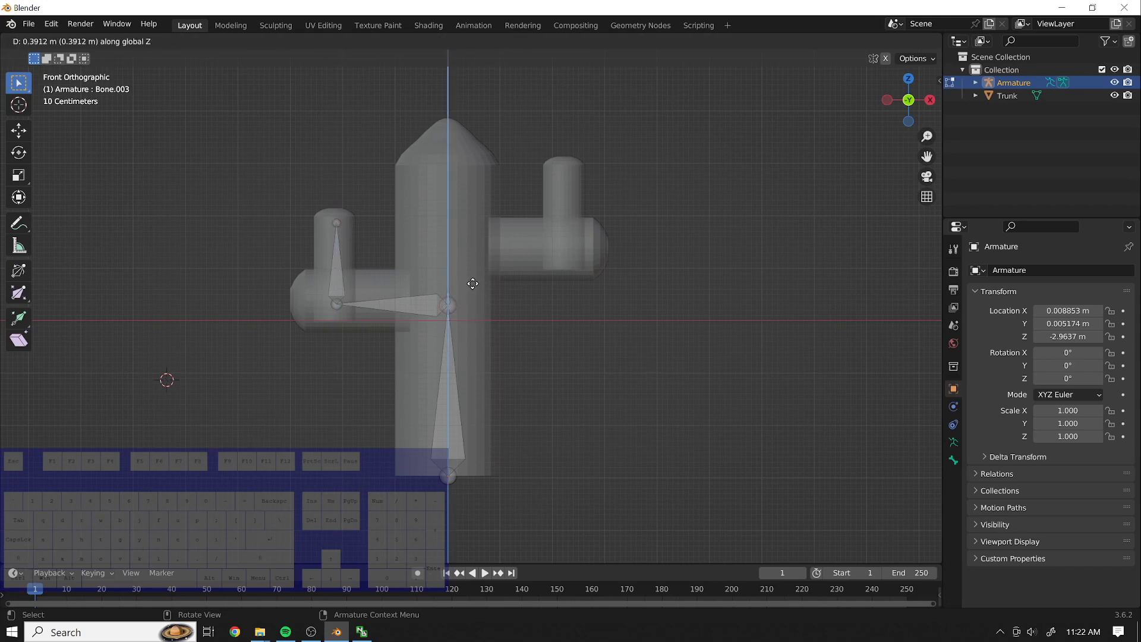
pyautogui.click(474, 251)
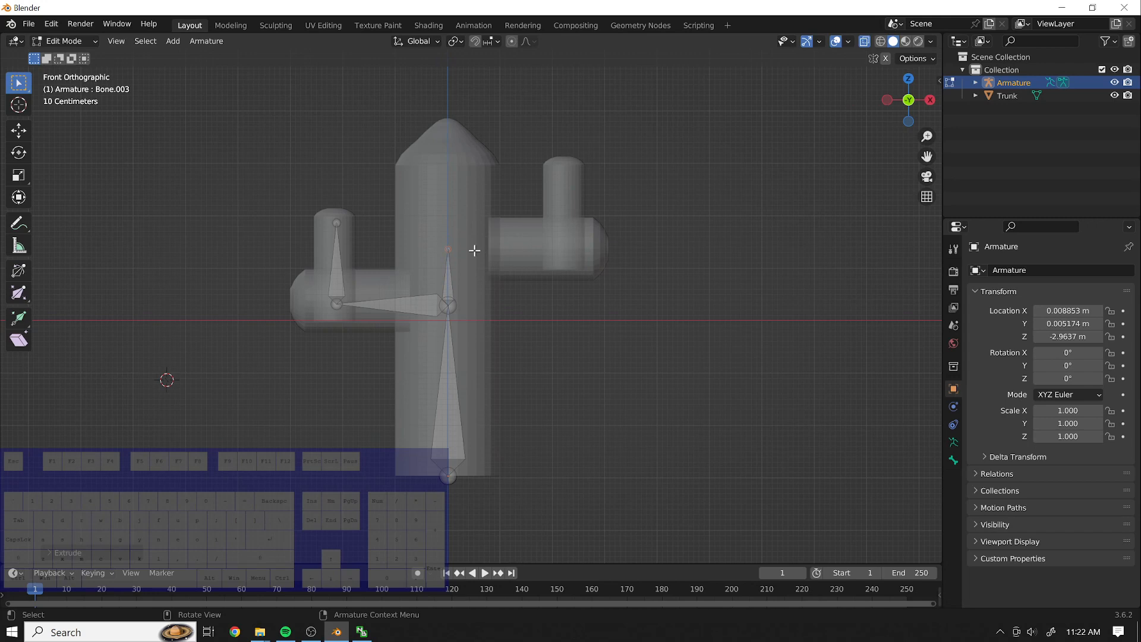
# Extrude a bone along X into the right arm and another along Z up to near the top of its upright part.
pyautogui.press('e')
pyautogui.press('x')
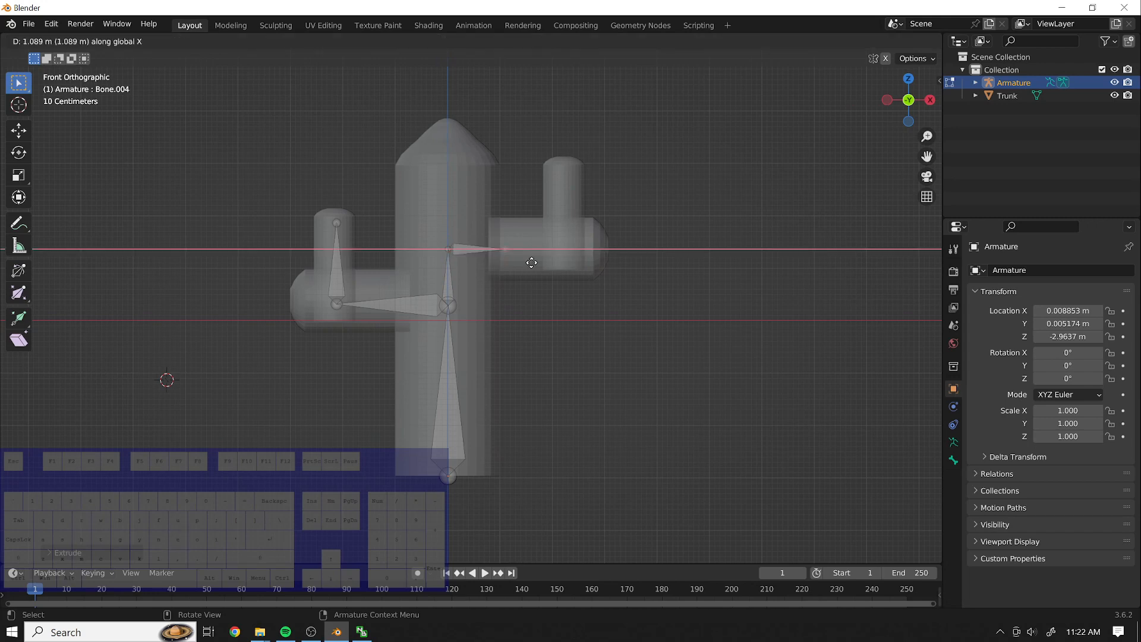
pyautogui.click(592, 262)
pyautogui.press('e')
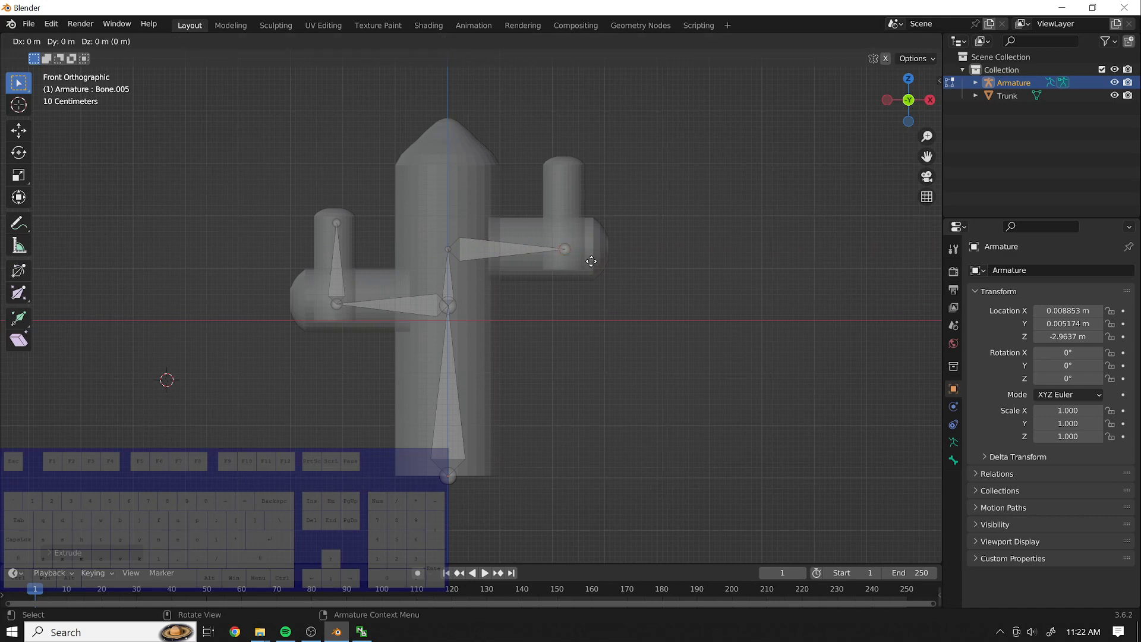
pyautogui.press('z')
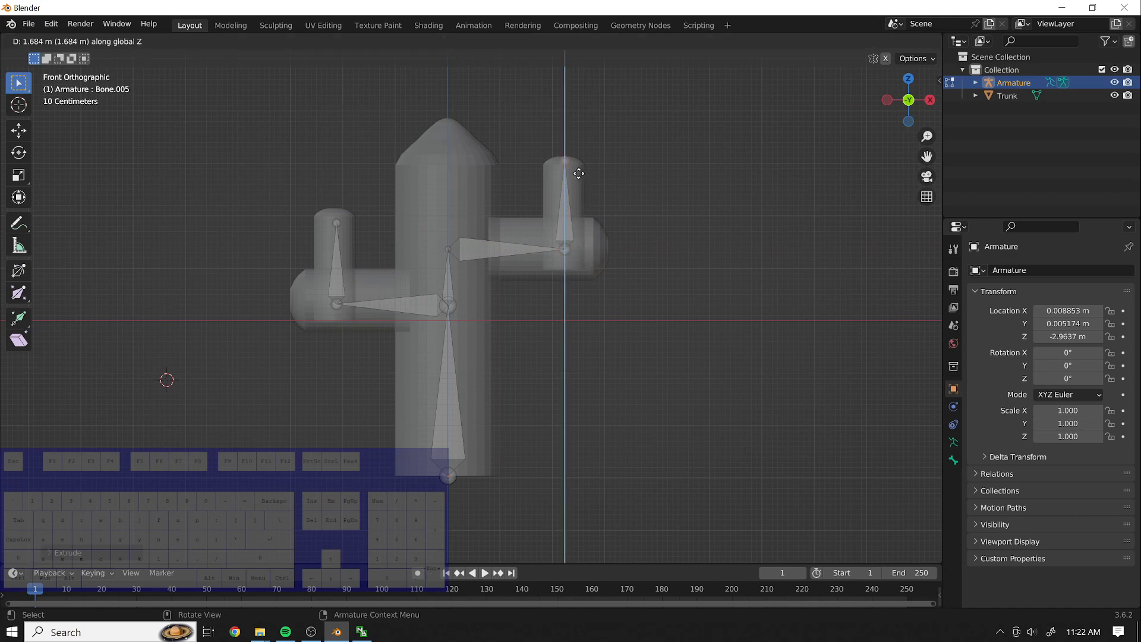
pyautogui.click(581, 178)
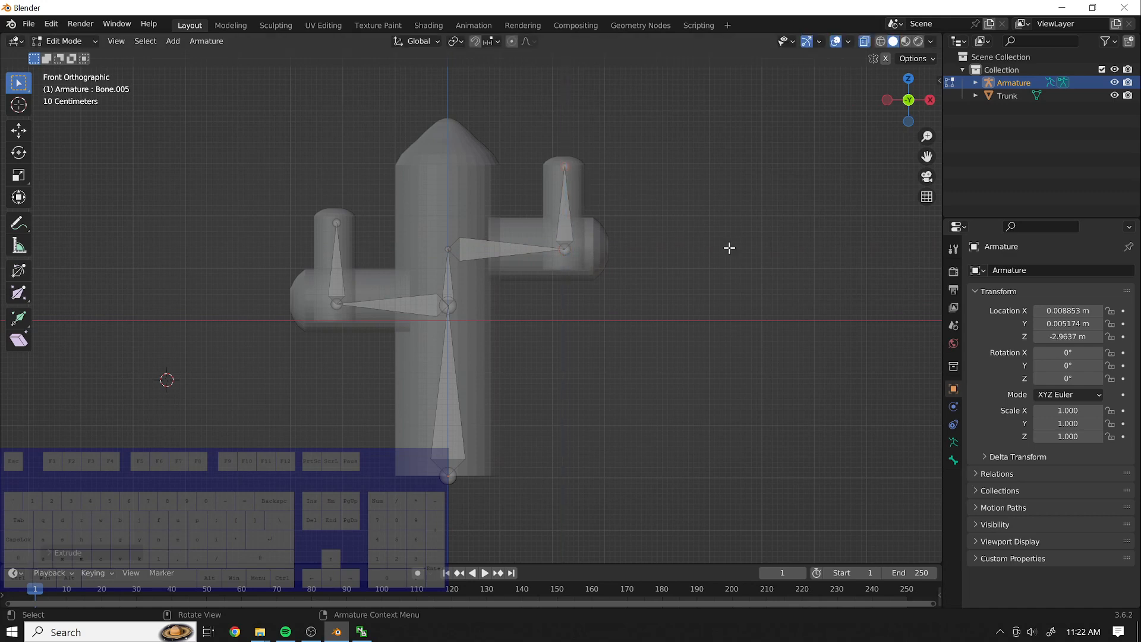
# Extrude a bone along Z from the trunk joint at the right arm's height to just below the trunk's peak.
pyautogui.click(449, 248)
pyautogui.press('e')
pyautogui.press('z')
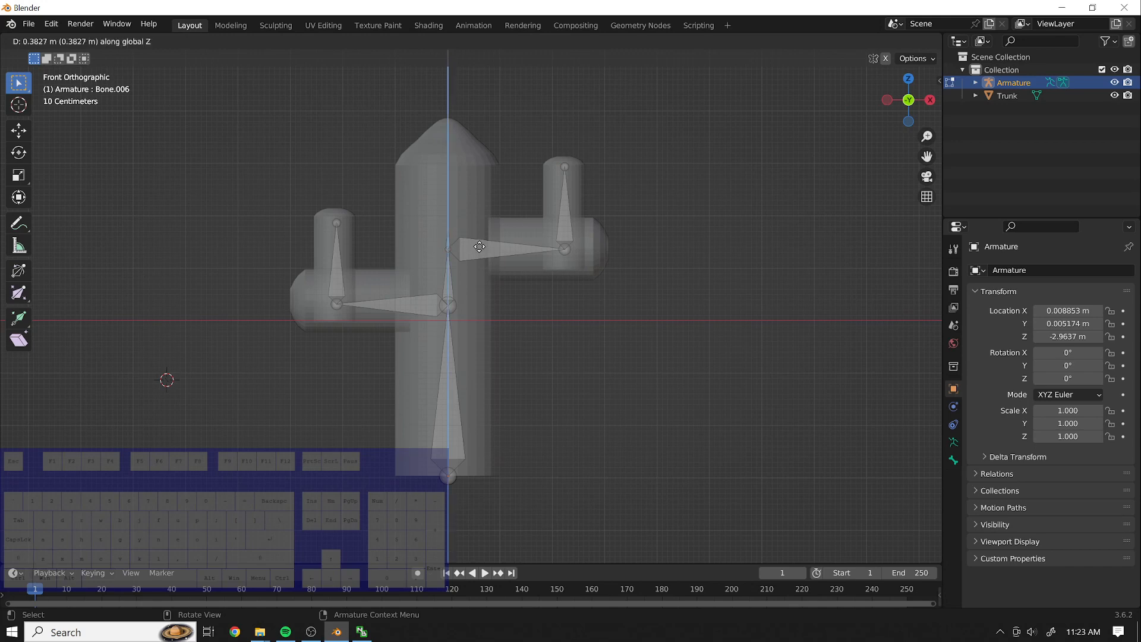
pyautogui.click(481, 149)
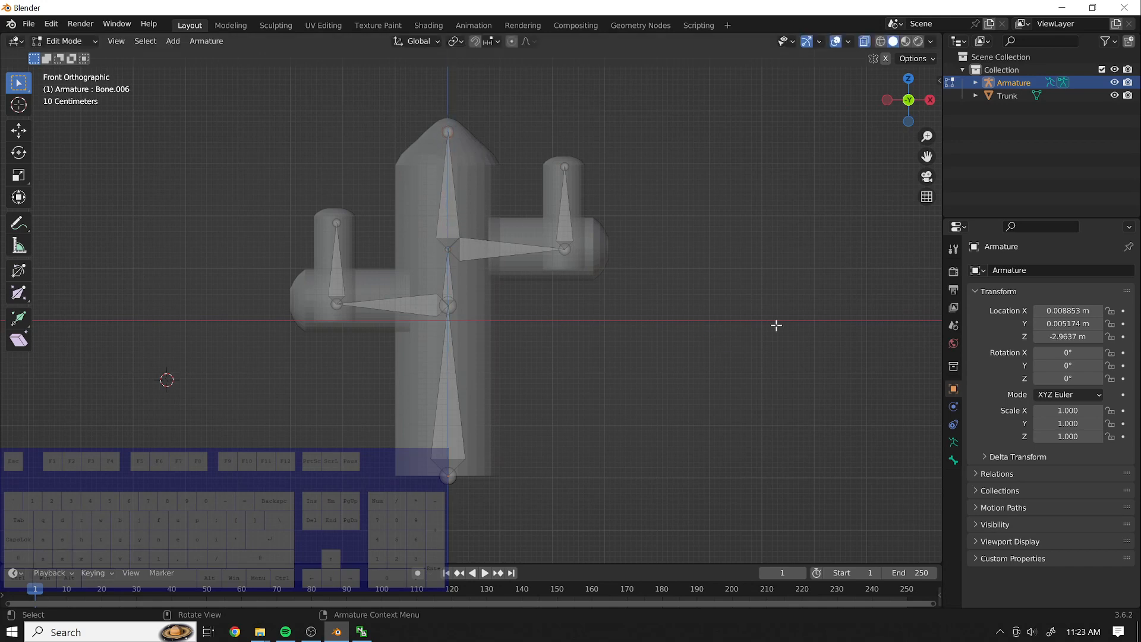
# Test a rotation of the bone in the right arm's upright part in Pose Mode and undo it.
pyautogui.moveTo(777, 325); pyautogui.dragTo(417, 264, button='middle')
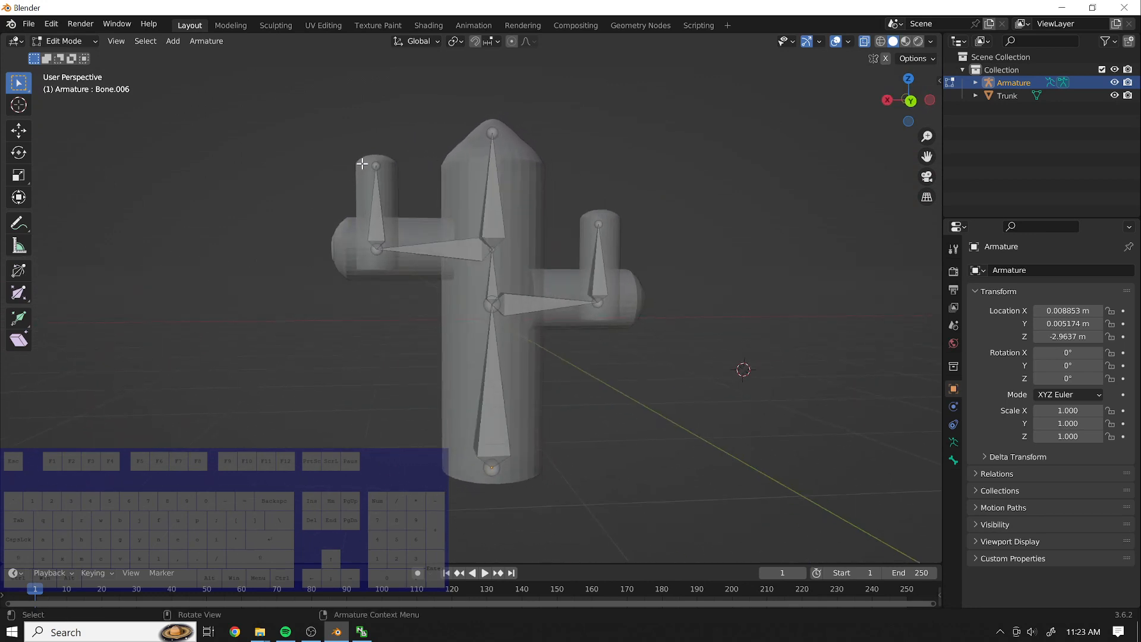
pyautogui.click(84, 39)
pyautogui.click(86, 81)
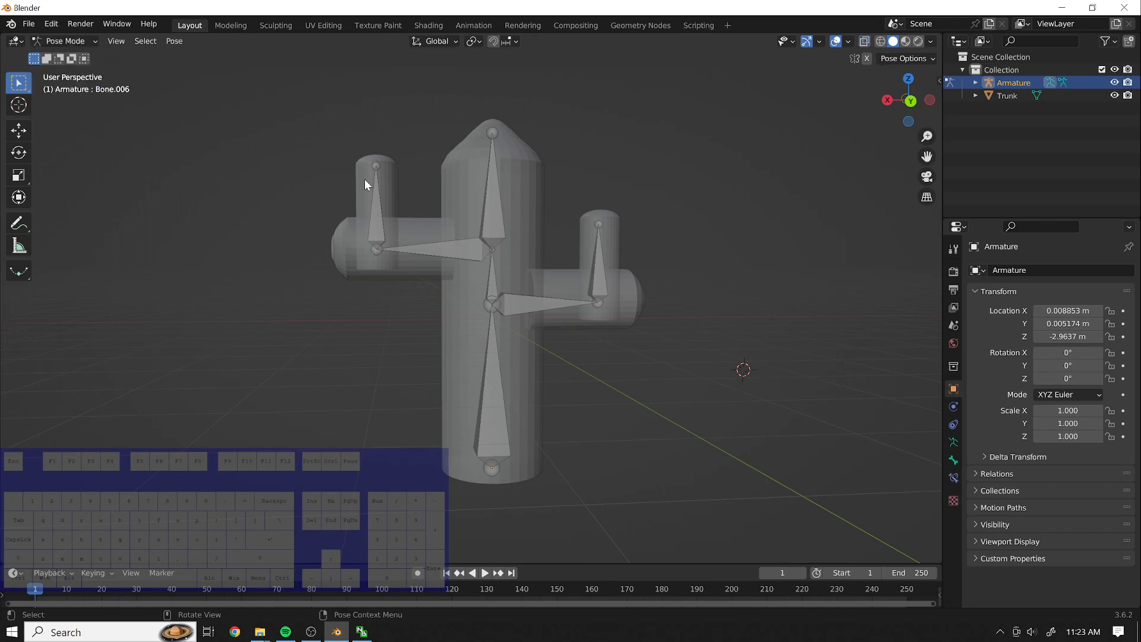
pyautogui.press('r')
pyautogui.click(311, 207)
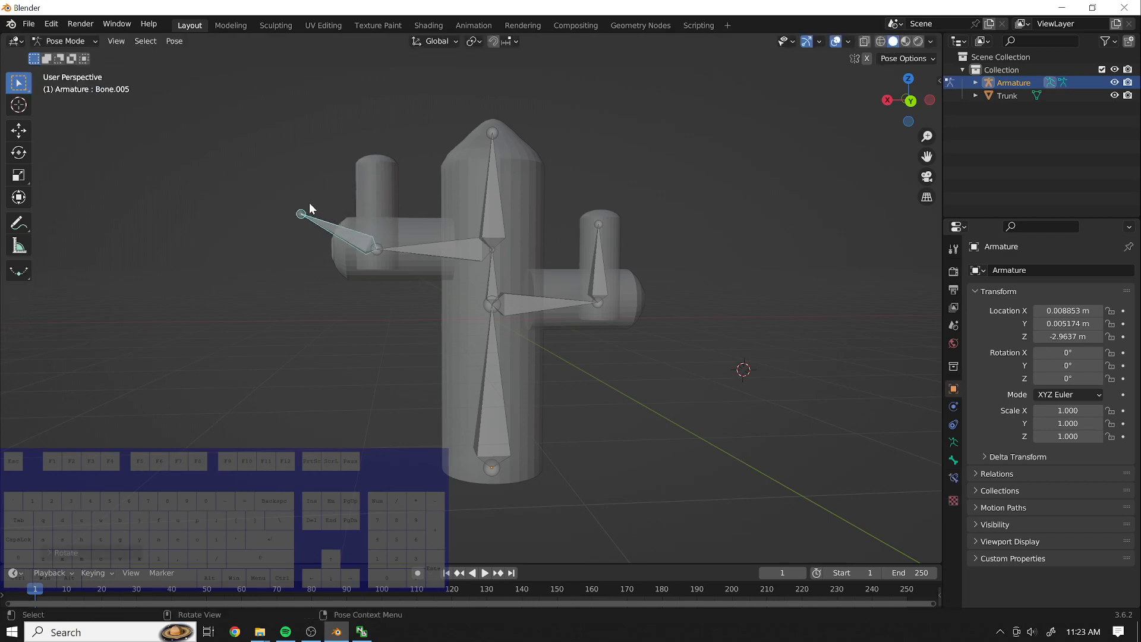
pyautogui.moveTo(148, 355); pyautogui.dragTo(484, 331, button='middle')
pyautogui.hotkey('ctrl', 'z')
pyautogui.hotkey('ctrl', 'z')
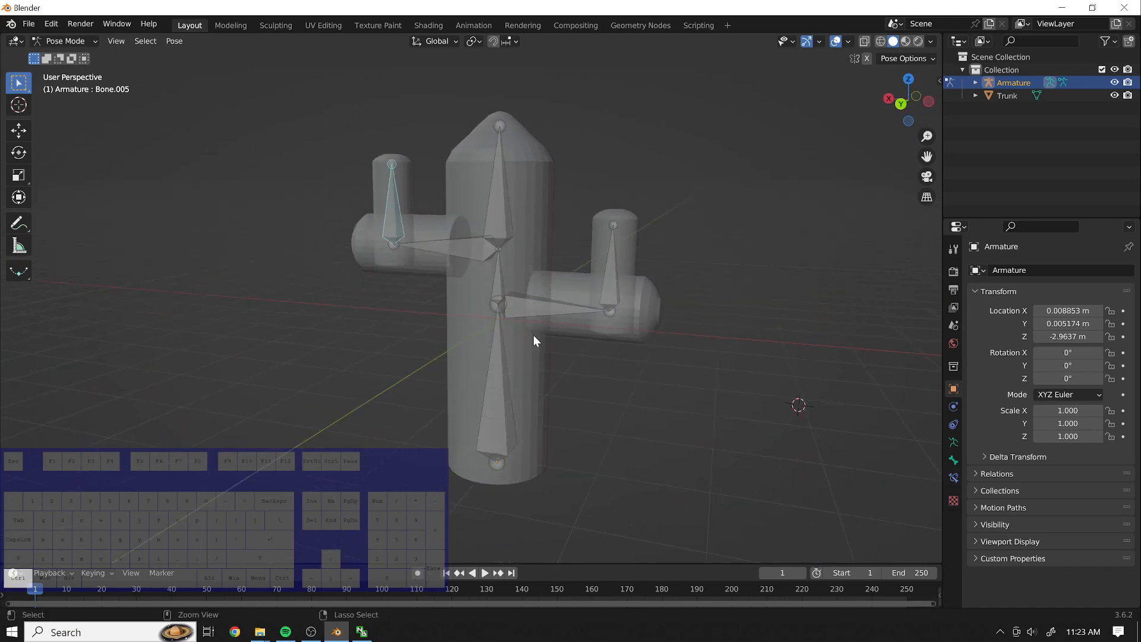
# Try to parent the Armature and the Trunk with the Keep Offset option while in Edit Mode.
pyautogui.click(491, 351)
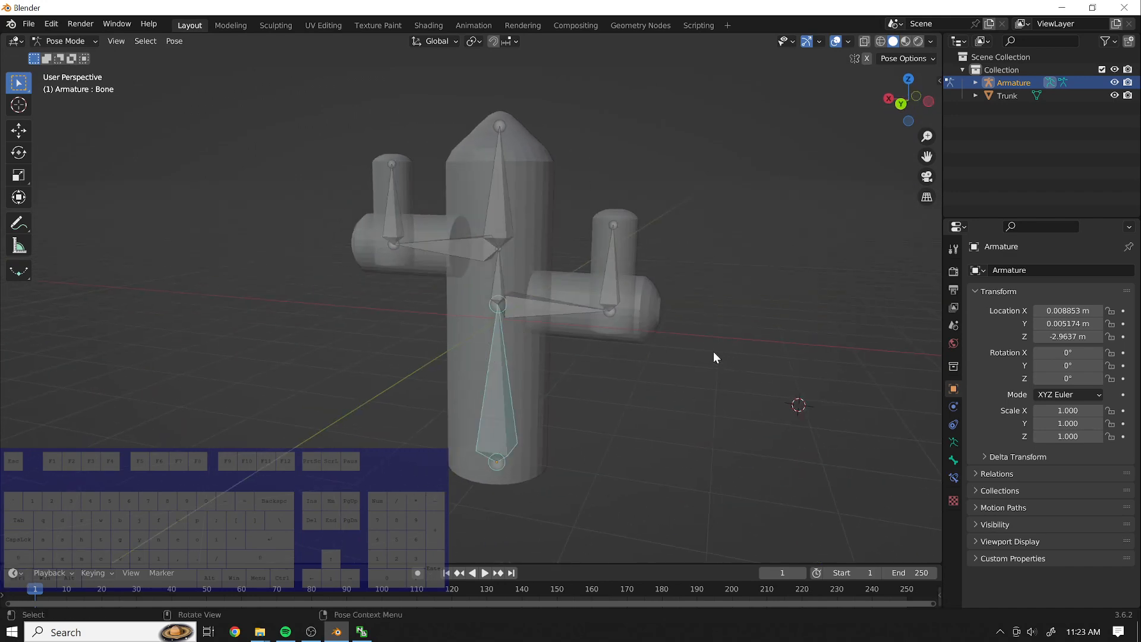
pyautogui.click(93, 42)
pyautogui.click(83, 56)
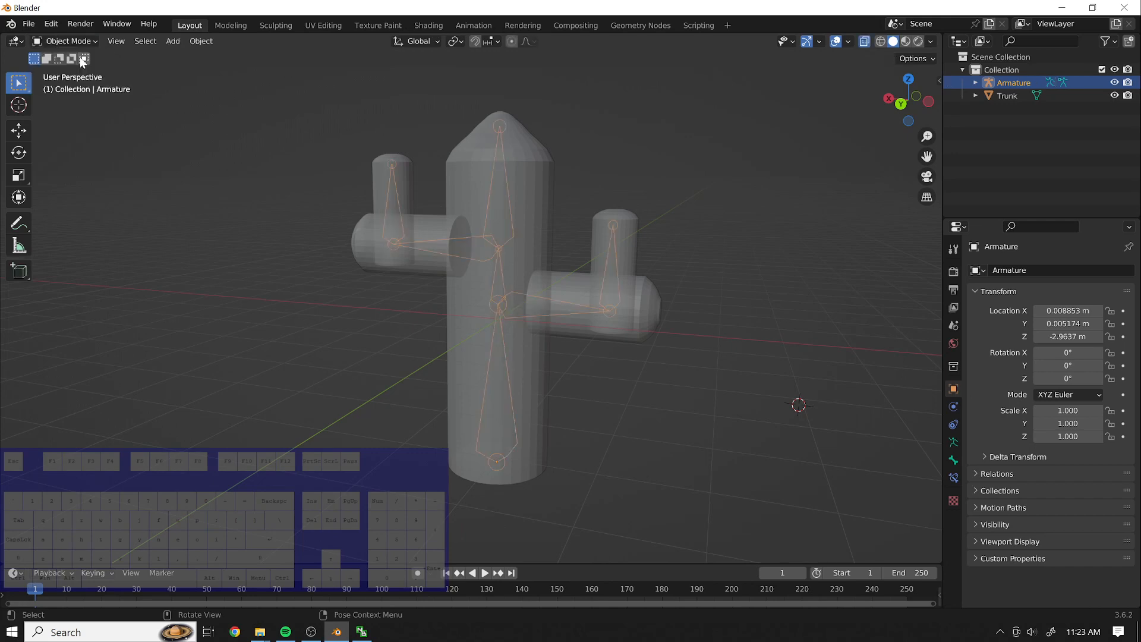
pyautogui.moveTo(285, 316); pyautogui.dragTo(341, 217, button='middle')
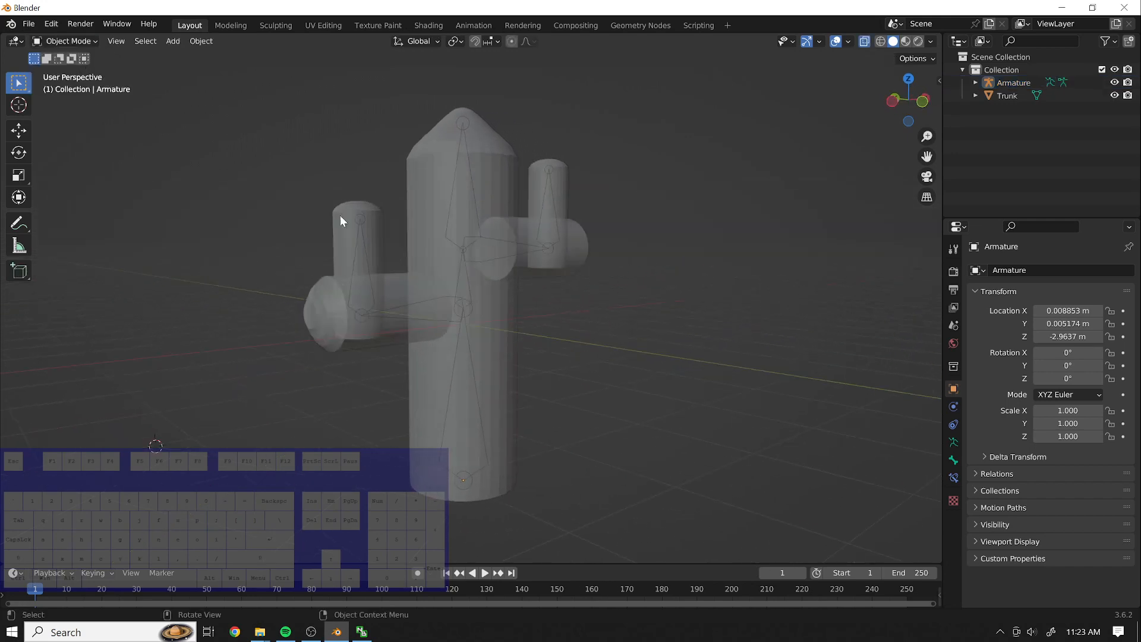
pyautogui.click(90, 44)
pyautogui.click(69, 67)
pyautogui.moveTo(711, 308); pyautogui.dragTo(659, 327, button='middle')
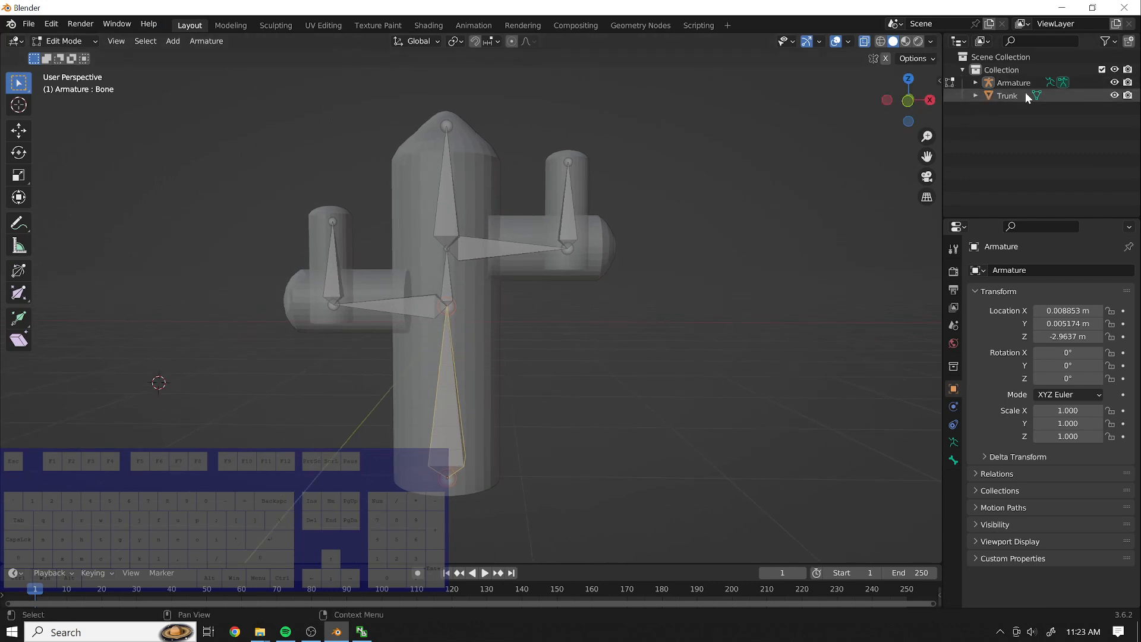
pyautogui.click(1008, 82)
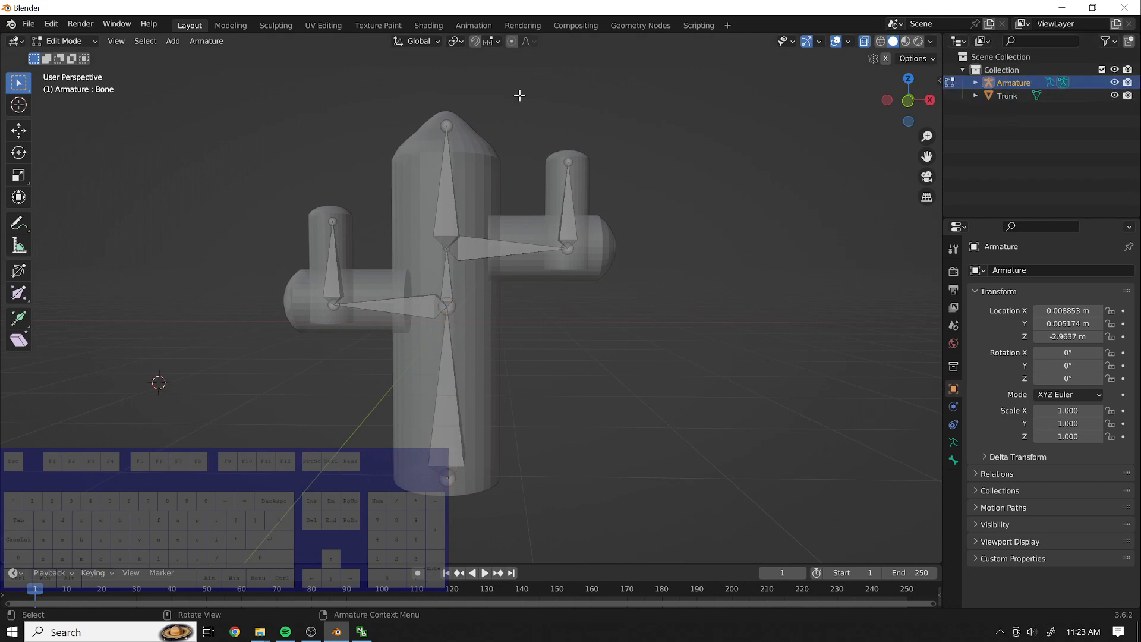
pyautogui.keyDown('shift'); pyautogui.click(1009, 95); pyautogui.keyUp('shift')
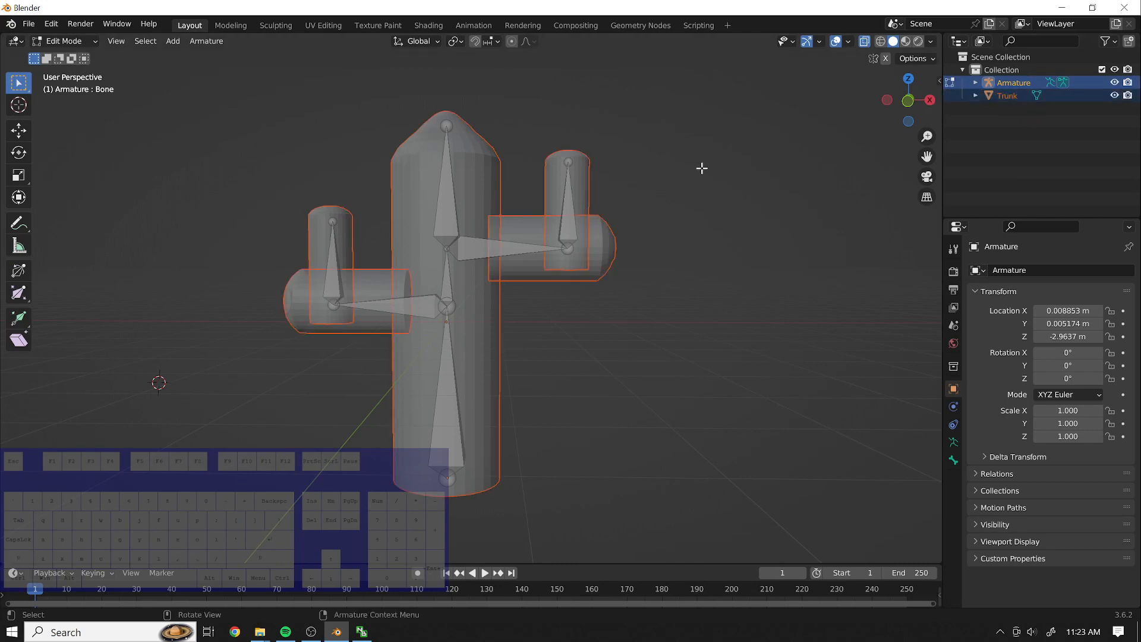
pyautogui.hotkey('ctrl', 'p')
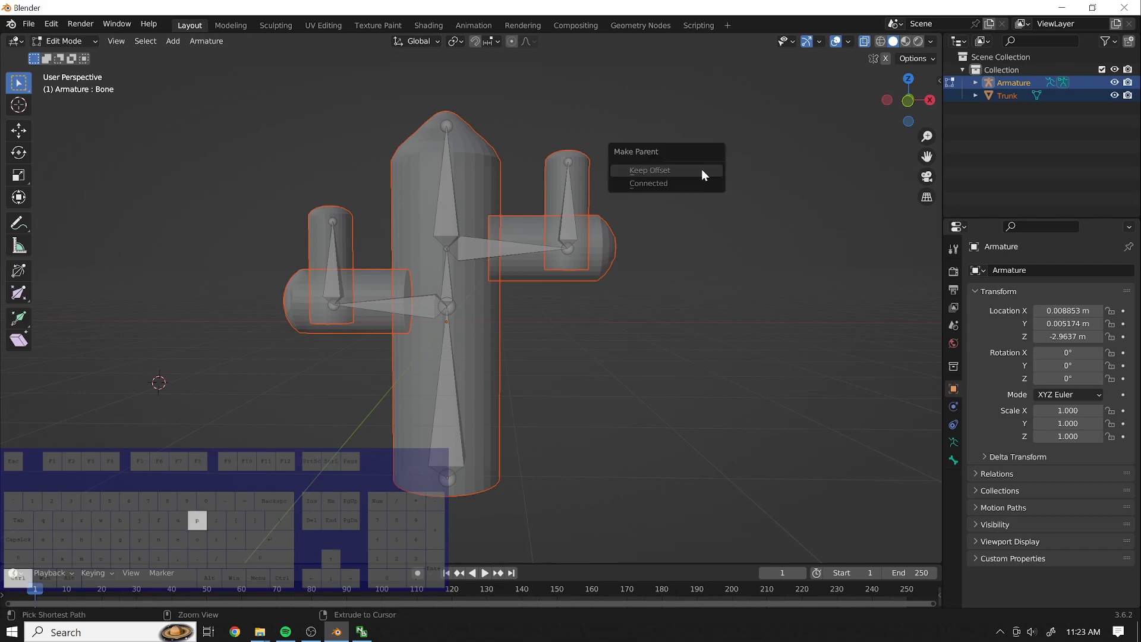
pyautogui.click(678, 168)
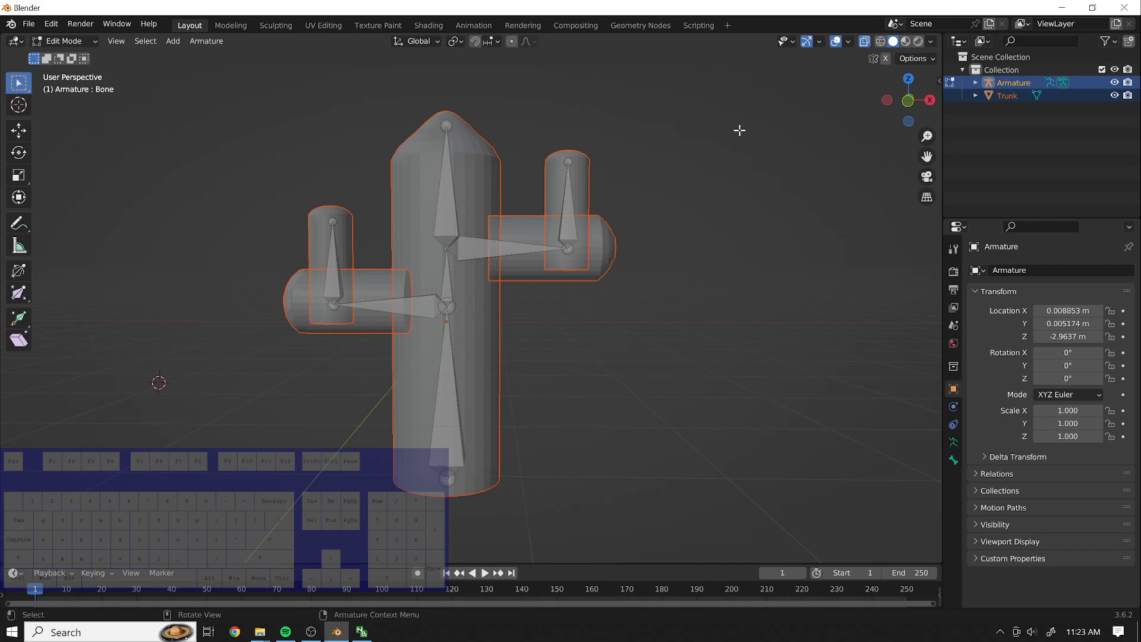
# Switch the armature from Edit Mode to Object Mode.
pyautogui.click(92, 42)
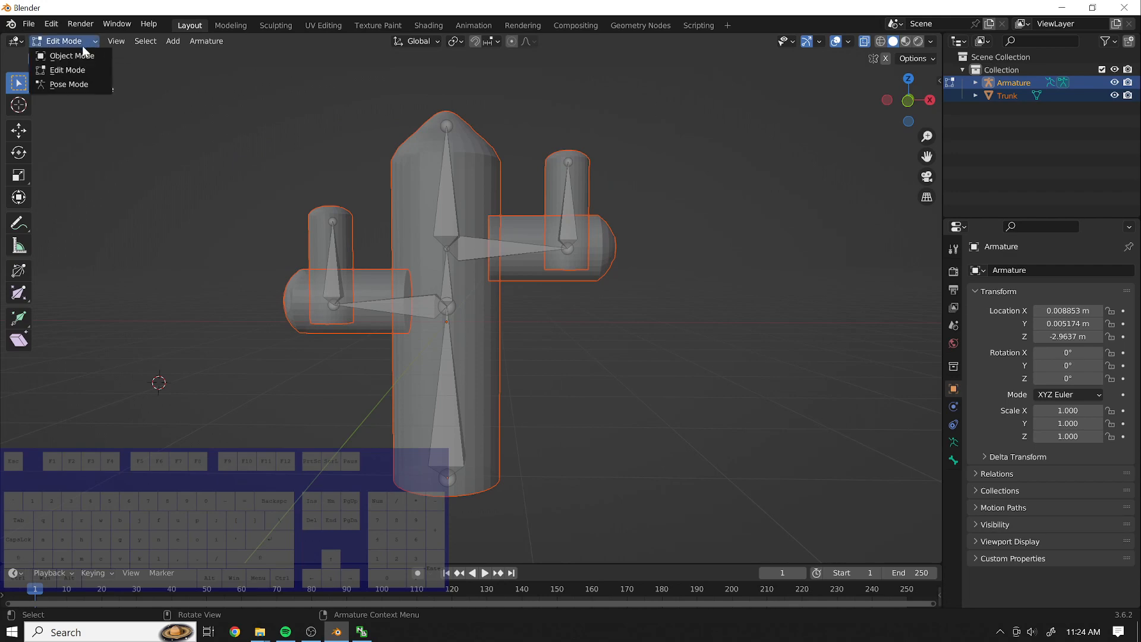
pyautogui.click(83, 56)
pyautogui.click(993, 70)
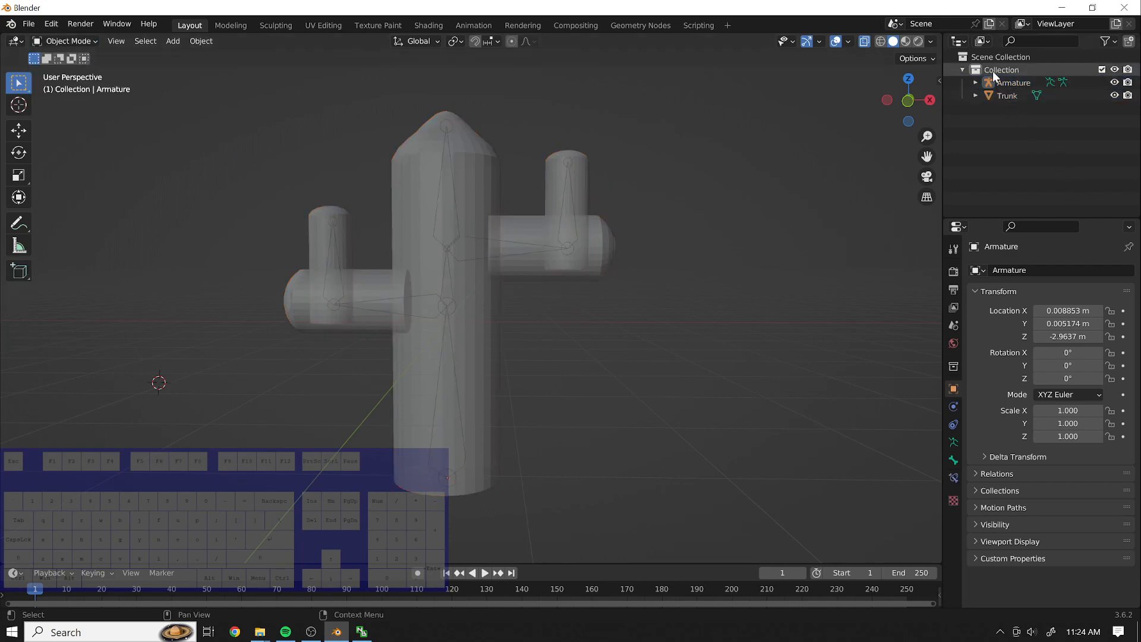
pyautogui.click(1009, 83)
pyautogui.keyDown('shift'); pyautogui.click(1010, 95); pyautogui.keyUp('shift')
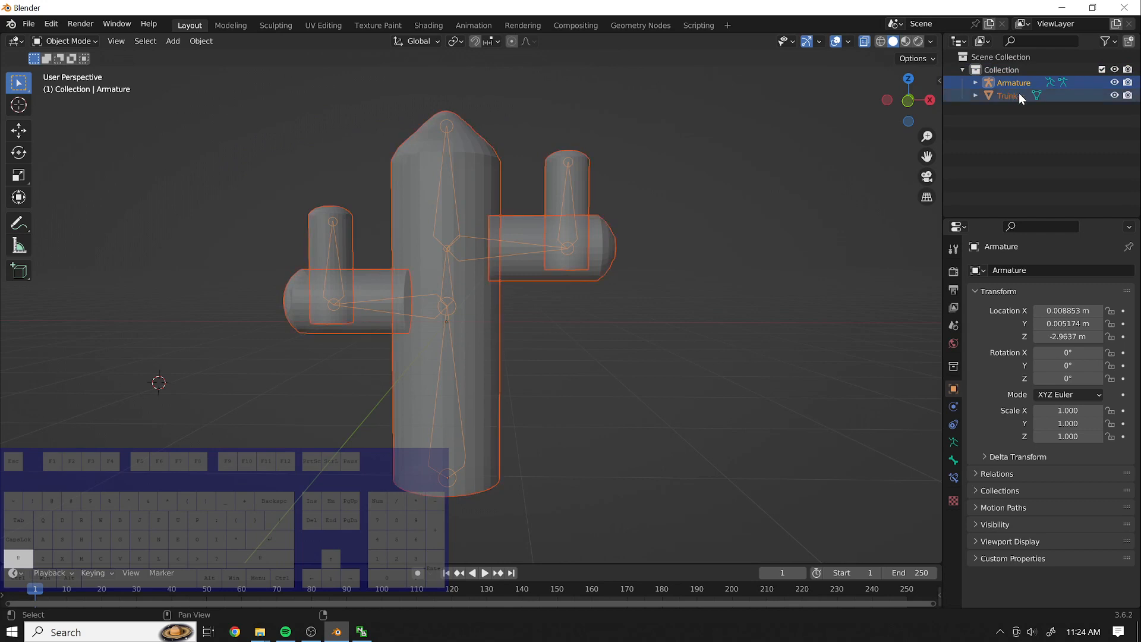
pyautogui.hotkey('ctrl', 'p')
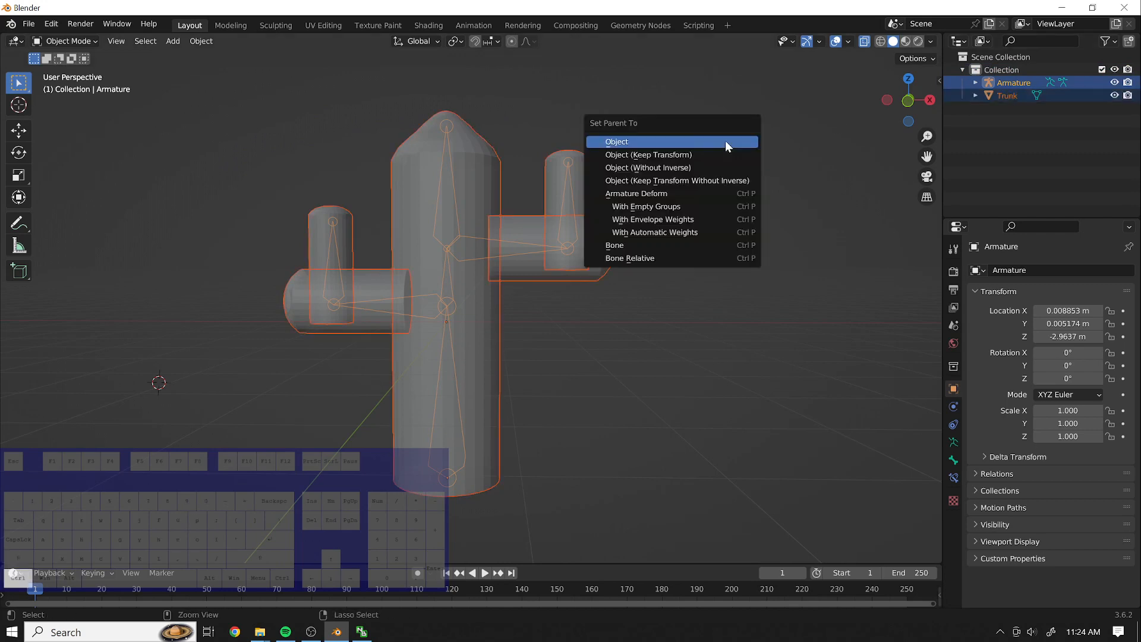
pyautogui.click(833, 131)
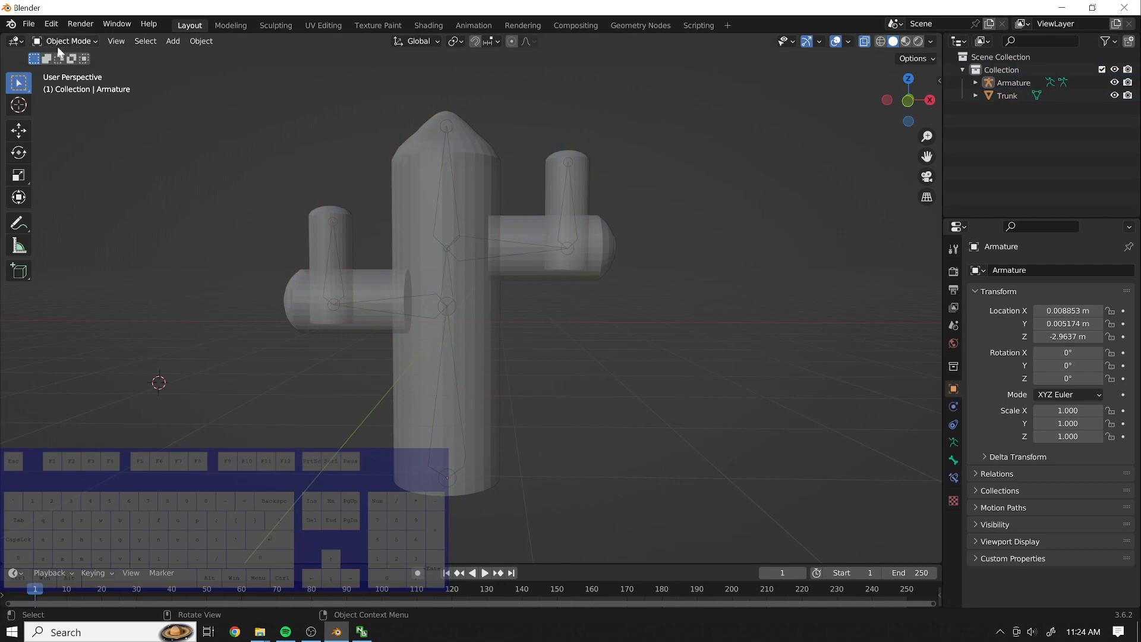
# Try to parent the selected Armature and Trunk using Armature Deform With Automatic Weights.
pyautogui.click(1009, 84)
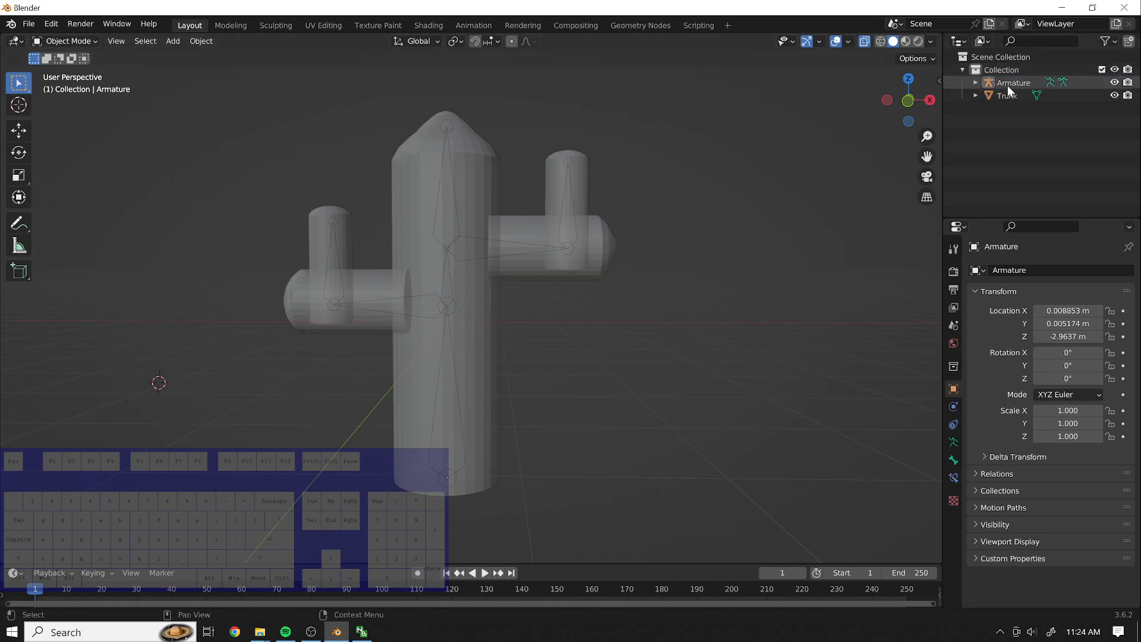
pyautogui.keyDown('shift'); pyautogui.click(1005, 96); pyautogui.keyUp('shift')
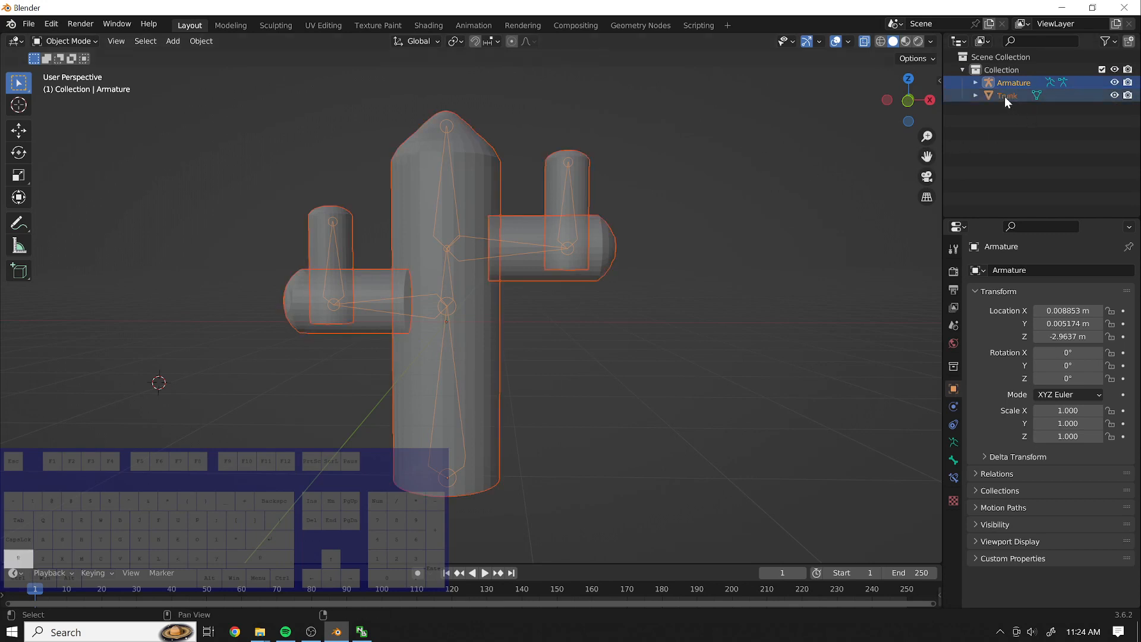
pyautogui.rightClick(651, 145)
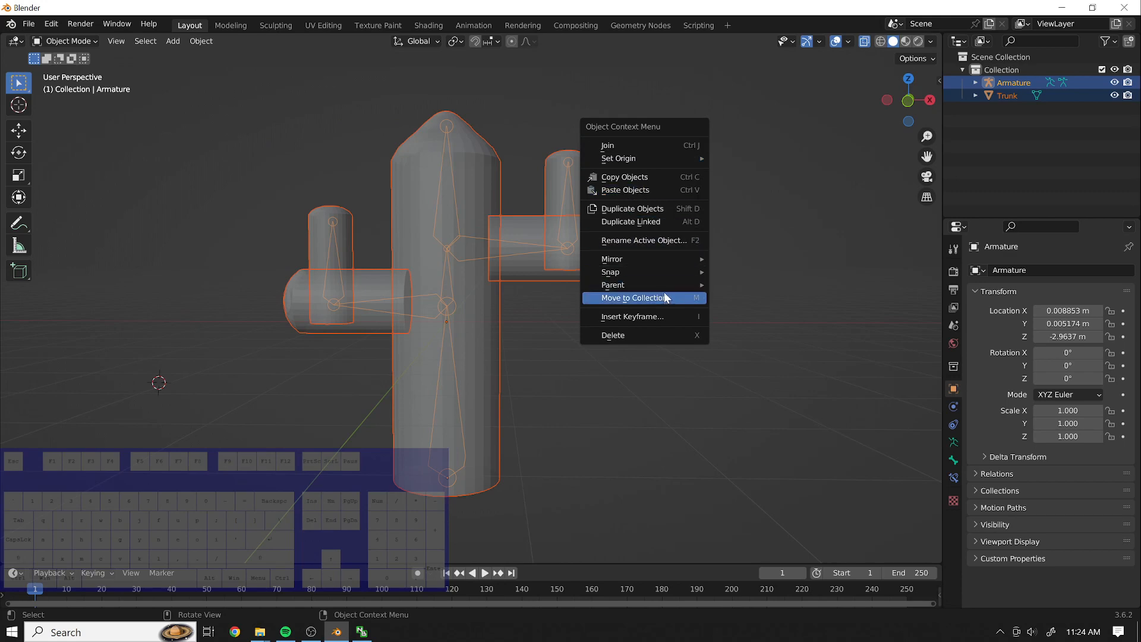
pyautogui.moveTo(652, 286)
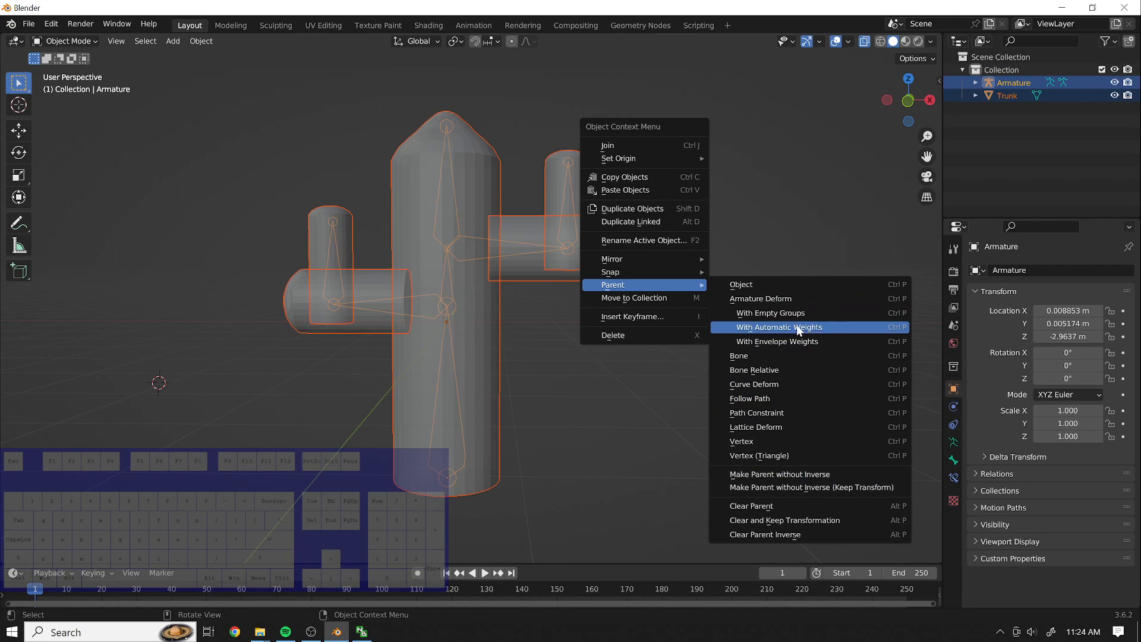
pyautogui.click(817, 327)
pyautogui.click(779, 145)
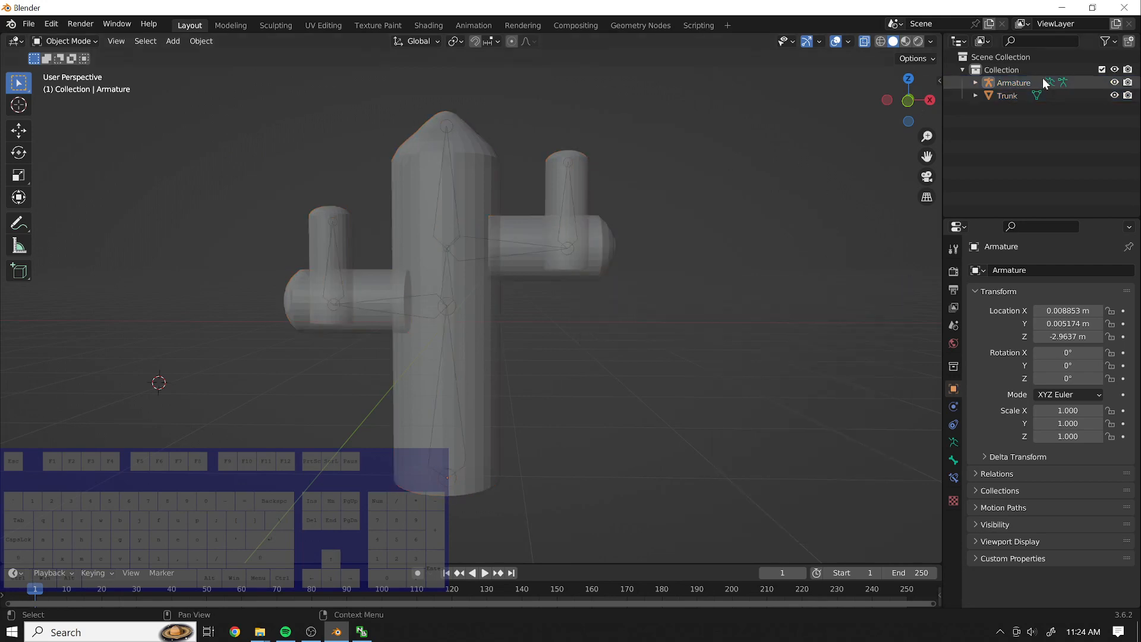
# Parent the Trunk to the Armature using Armature Deform With Automatic Weights.
pyautogui.click(1013, 82)
pyautogui.keyDown('shift'); pyautogui.click(1006, 96); pyautogui.keyUp('shift')
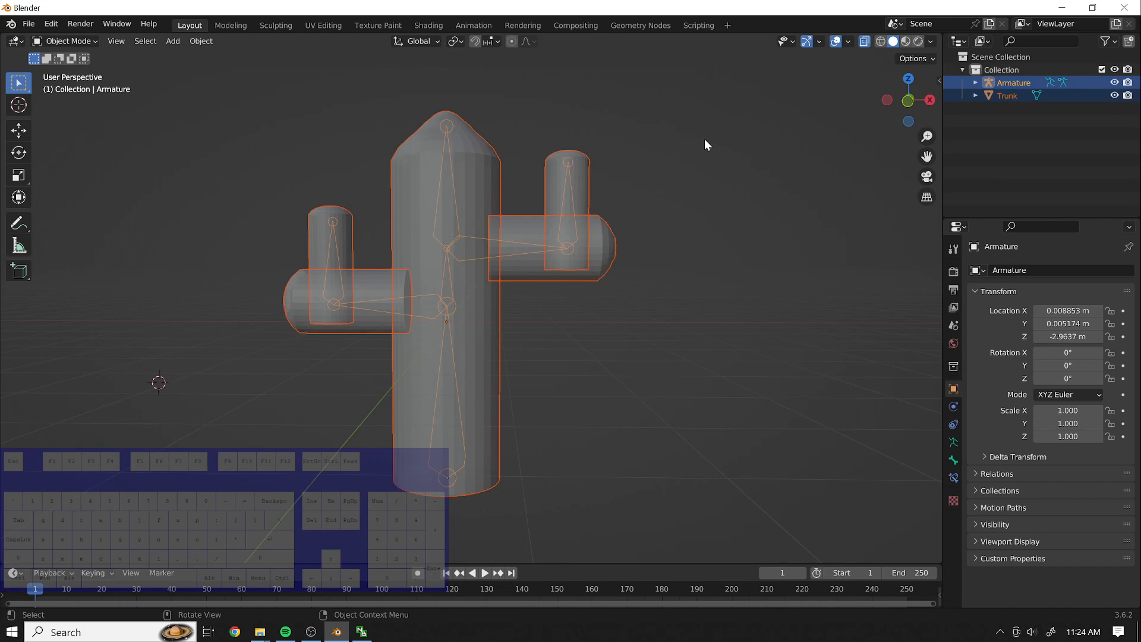
pyautogui.hotkey('ctrl', 'p')
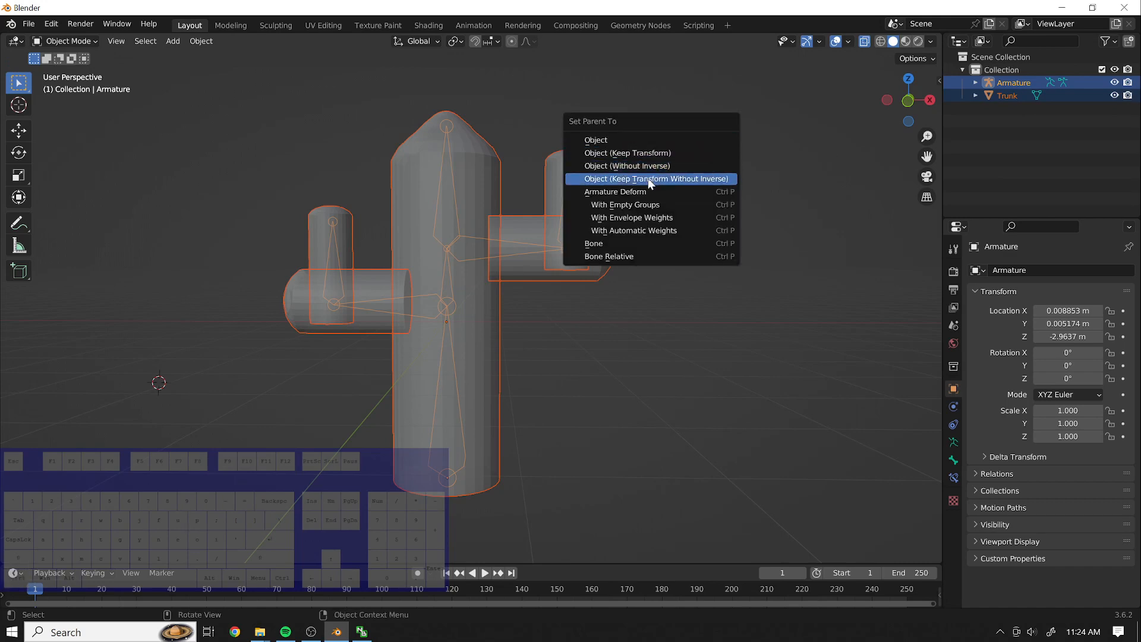
pyautogui.click(687, 237)
pyautogui.click(1012, 107)
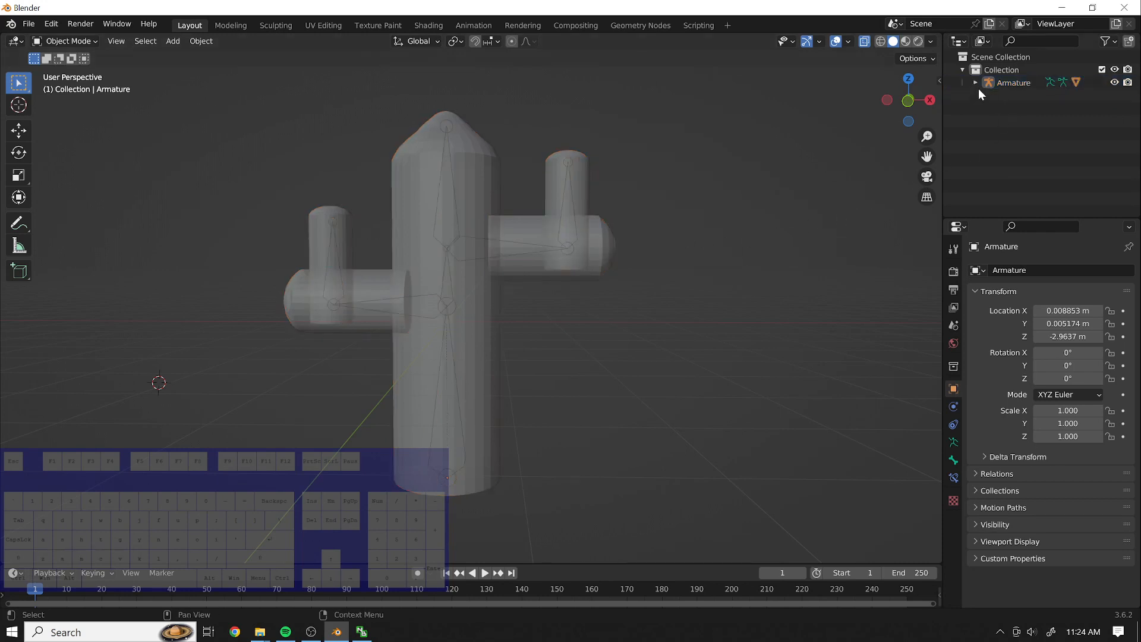
# Expand the Armature's hierarchy and examine how the Trunk is nested under it by selecting each object in turn.
pyautogui.moveTo(747, 147); pyautogui.dragTo(786, 308, button='middle')
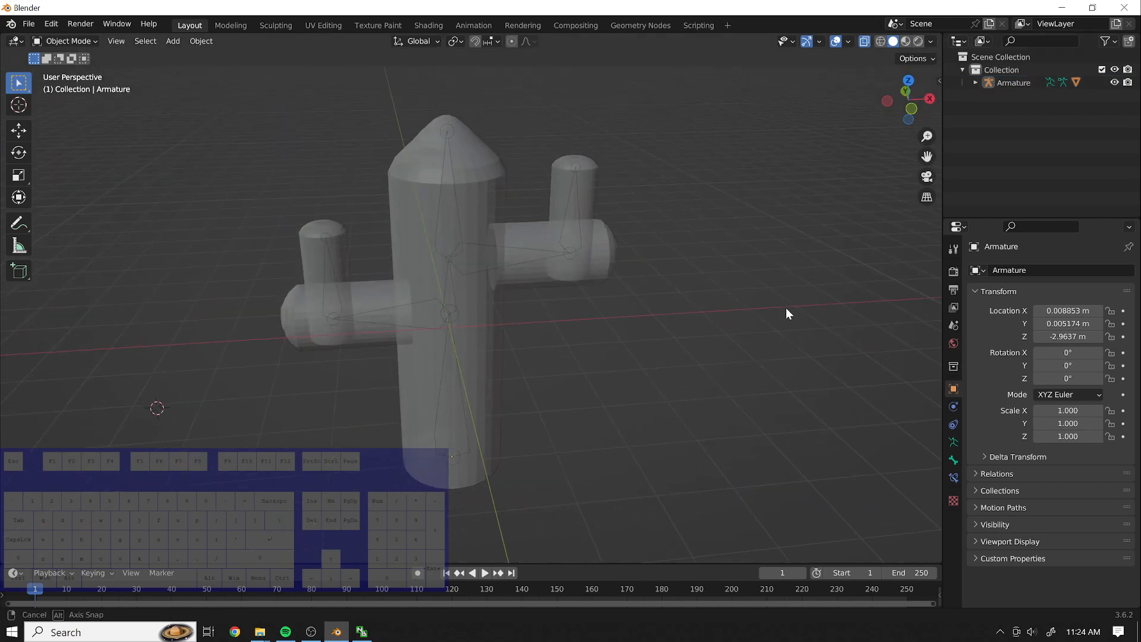
pyautogui.click(977, 83)
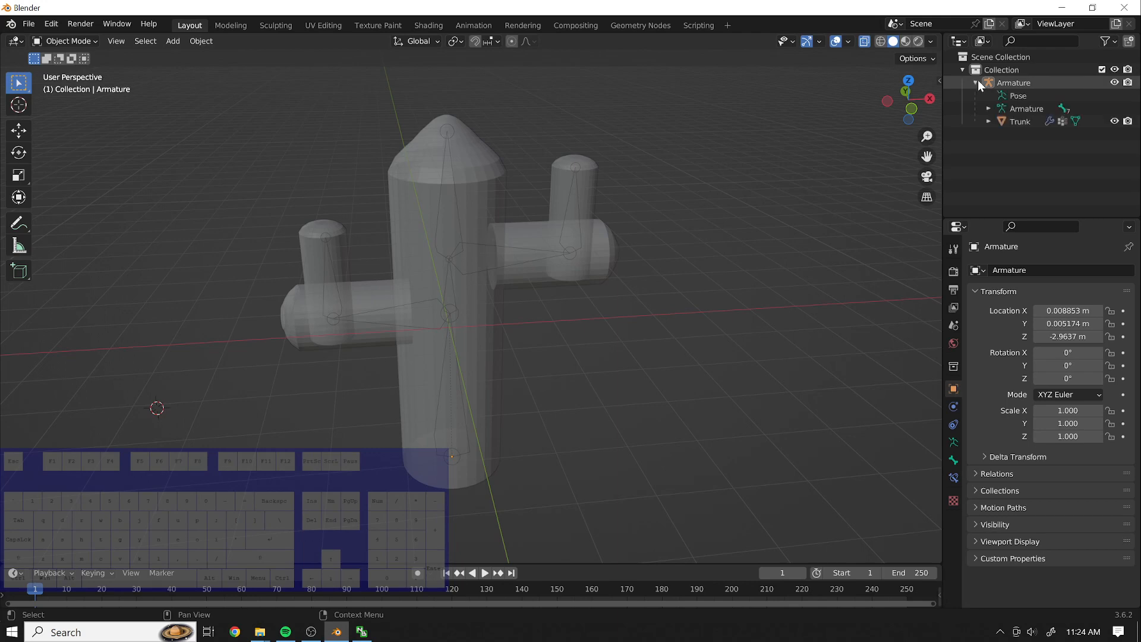
pyautogui.click(1026, 126)
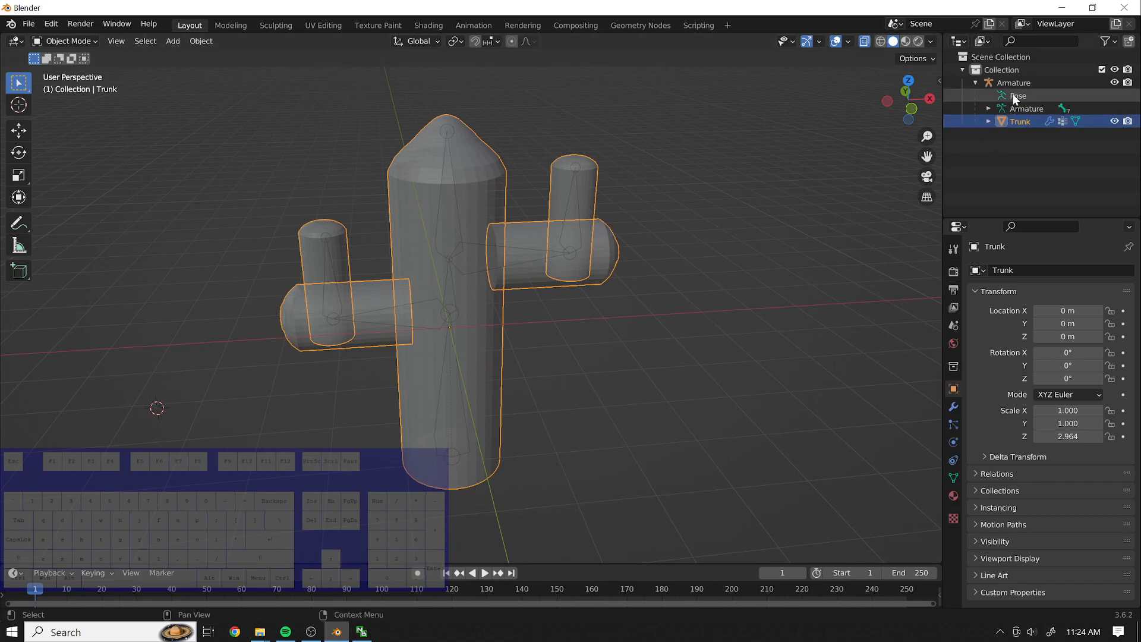
pyautogui.click(1013, 83)
pyautogui.keyDown('ctrl'); pyautogui.click(1023, 120); pyautogui.keyUp('ctrl')
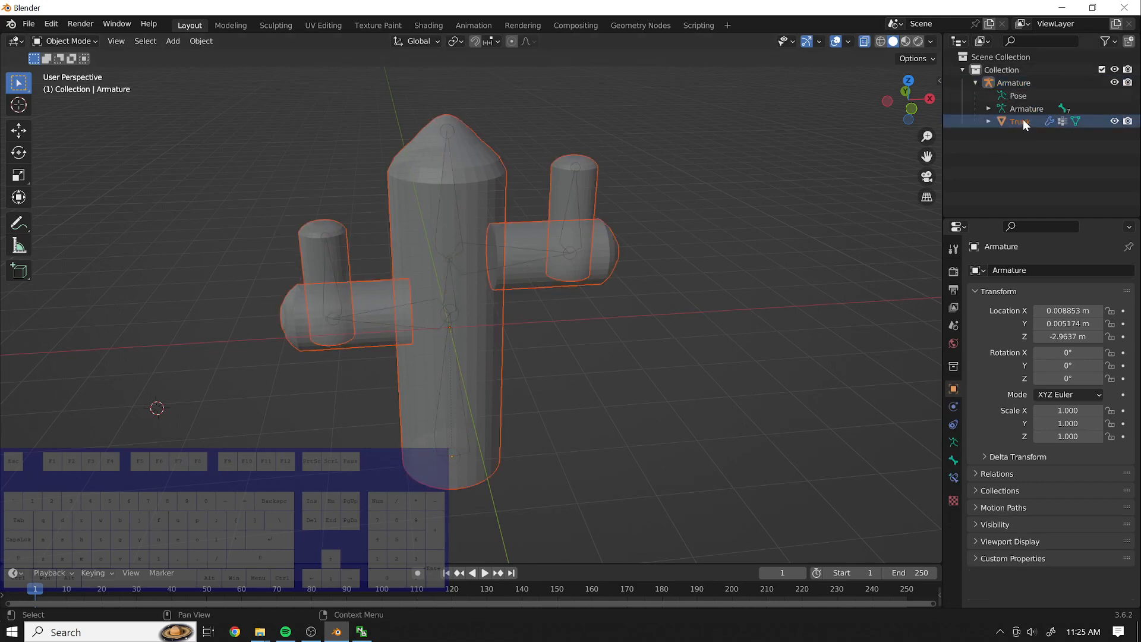
pyautogui.click(993, 79)
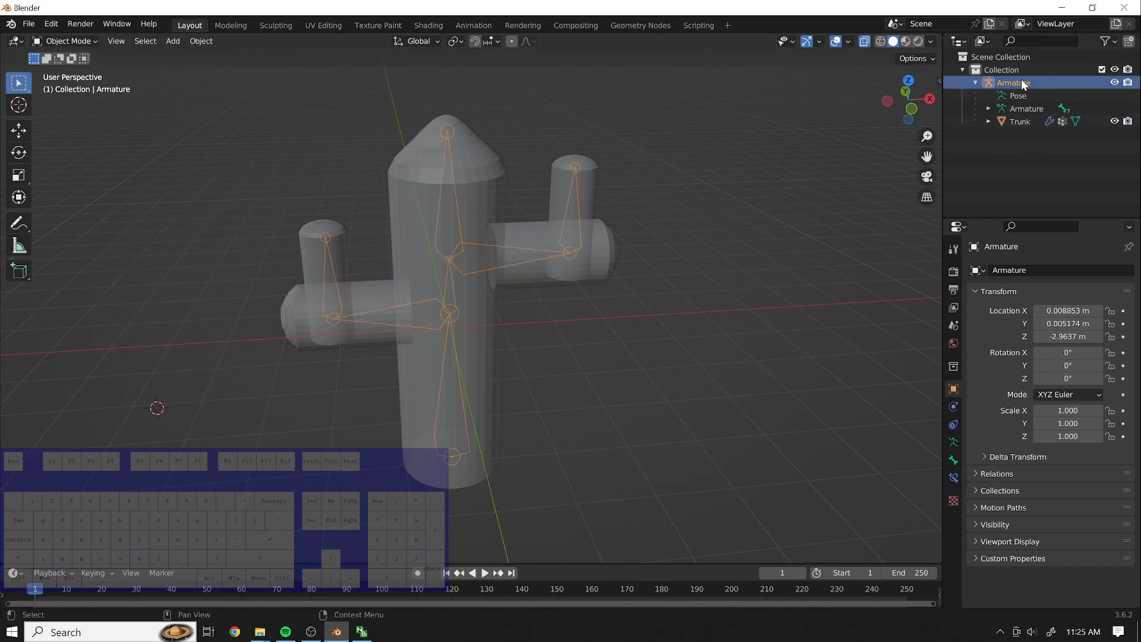
pyautogui.click(1019, 122)
# Put the Armature in Pose Mode and rotate the bone in the right arm's upright part outward, away from the trunk.
pyautogui.click(1013, 87)
pyautogui.moveTo(807, 257); pyautogui.dragTo(747, 250, button='middle')
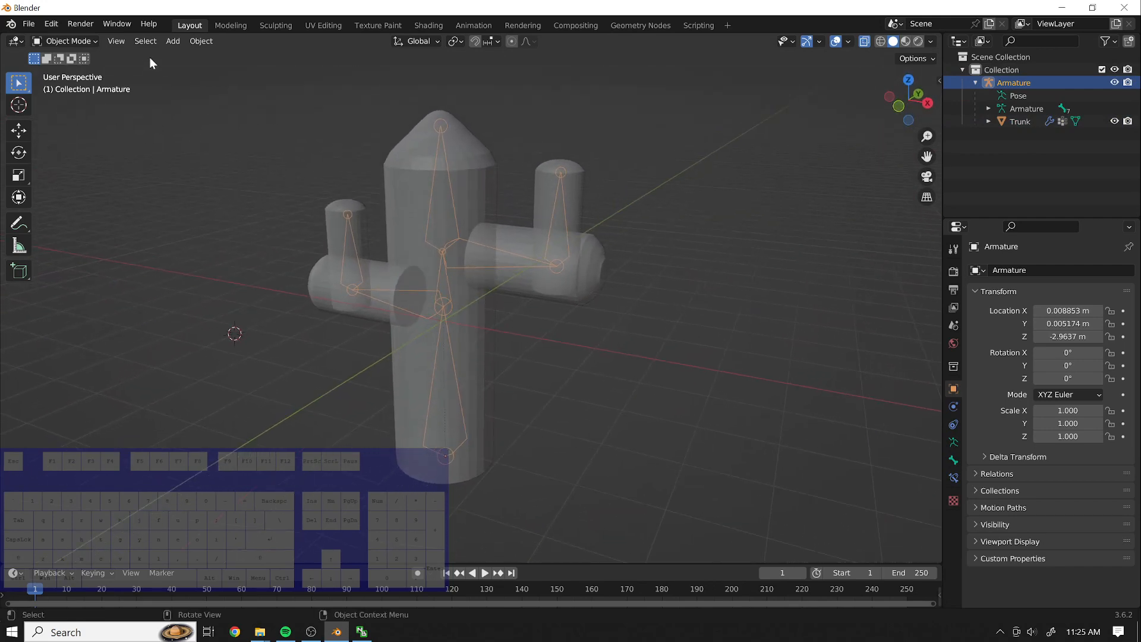
pyautogui.click(95, 37)
pyautogui.click(74, 88)
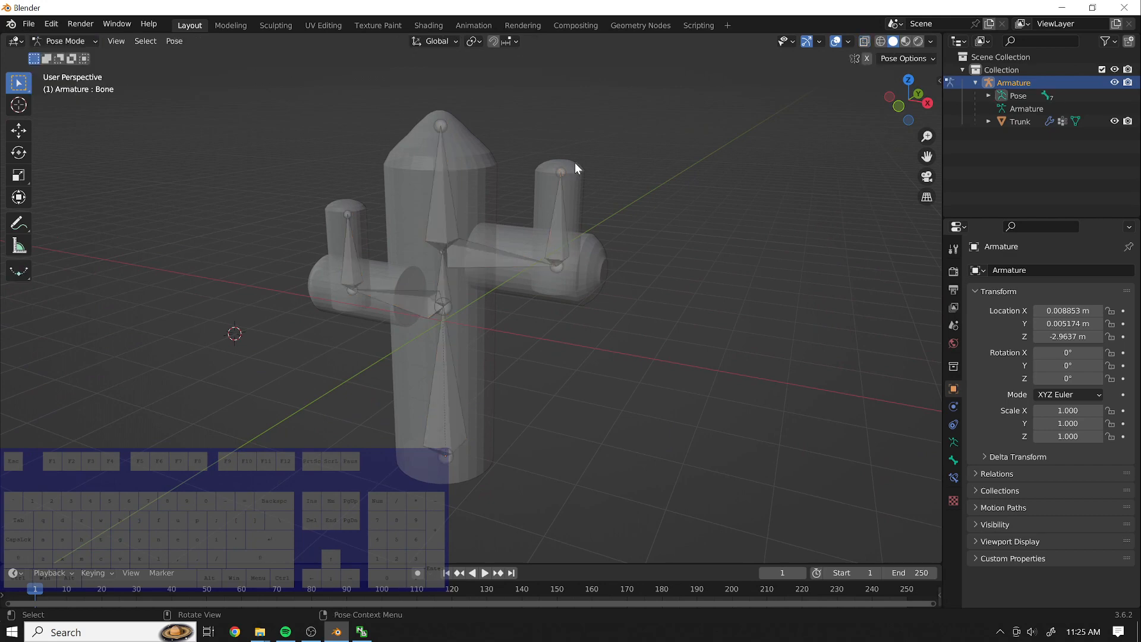
pyautogui.click(564, 168)
pyautogui.press('r')
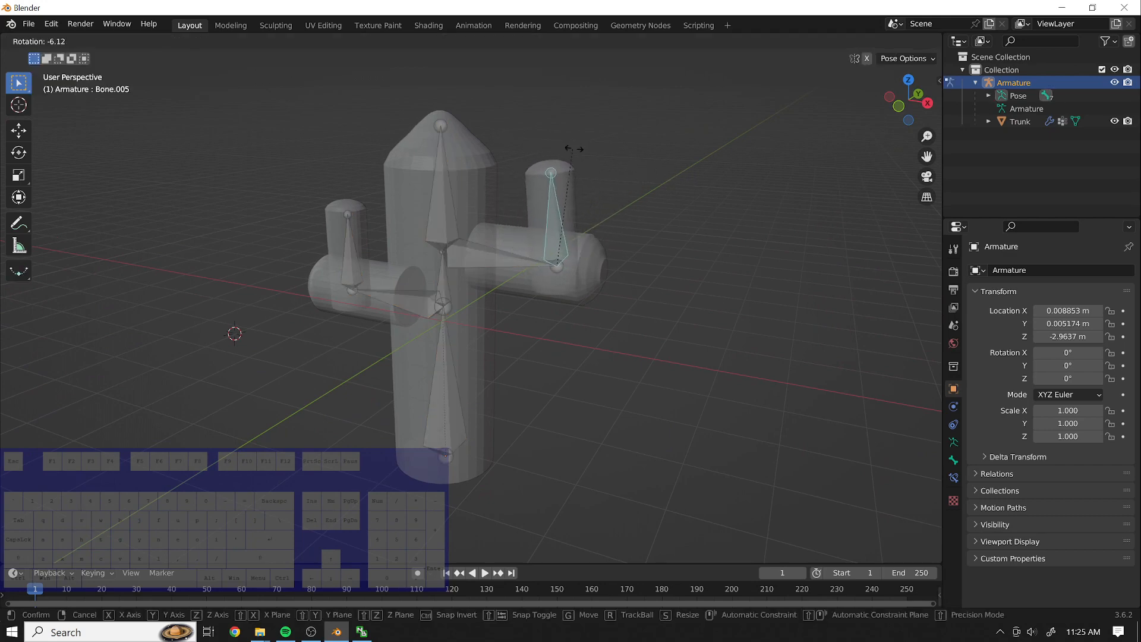
pyautogui.click(646, 153)
# Rotate the right arm's horizontal bone downward from its joint on the trunk.
pyautogui.click(544, 261)
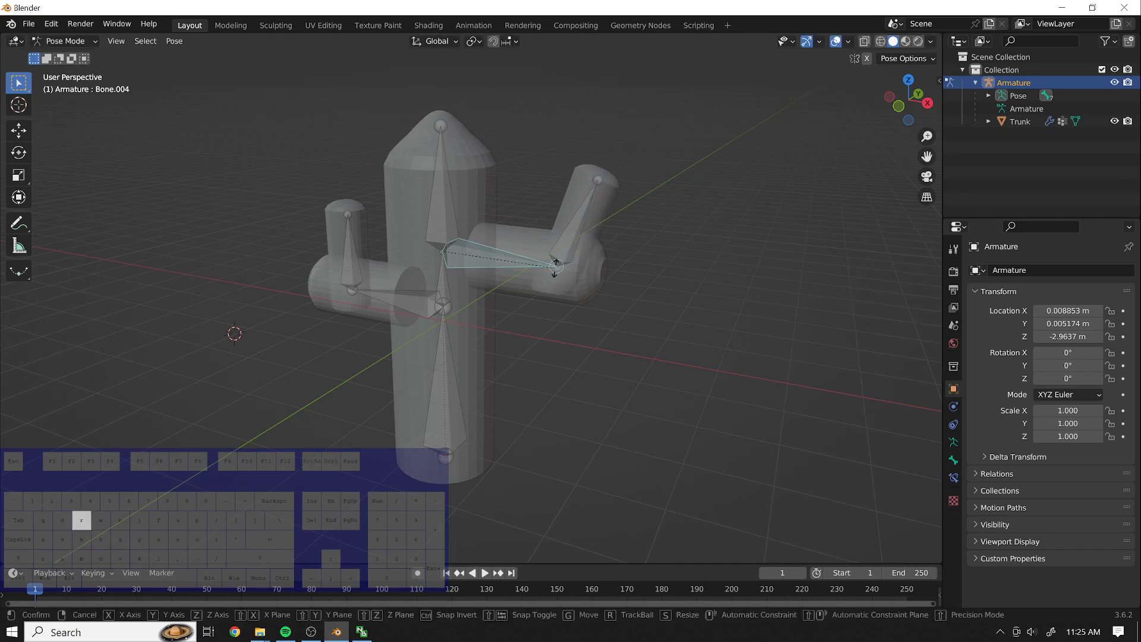
pyautogui.press('r')
pyautogui.click(514, 223)
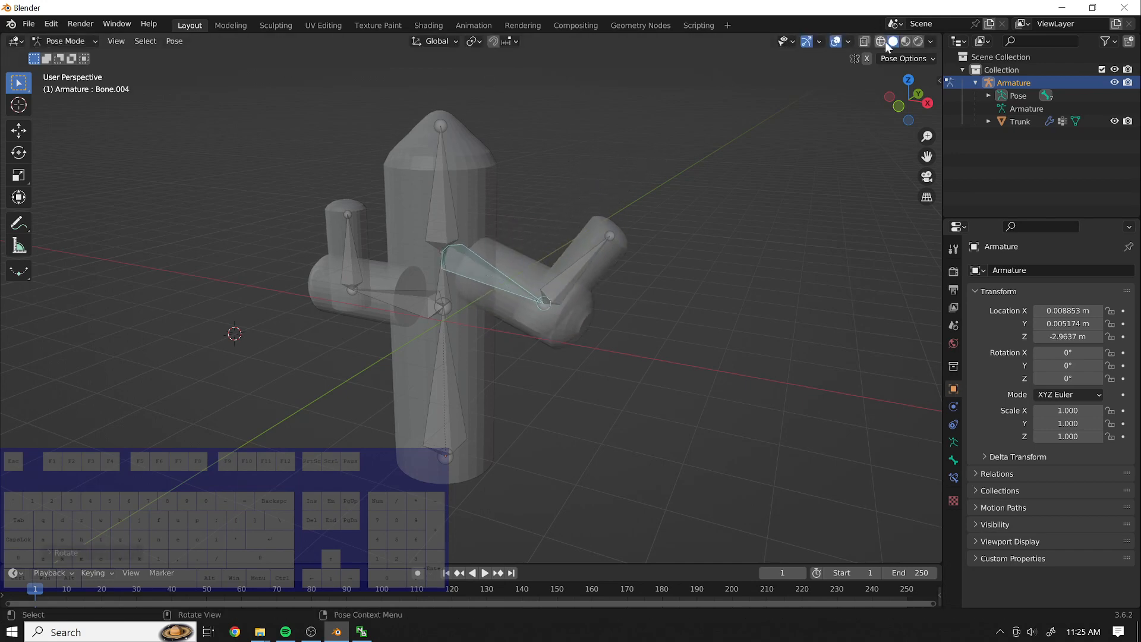
# Examine the posed cactus with the viewport overlays hidden and shown, selecting the Trunk and the Armature in turn.
pyautogui.click(836, 42)
pyautogui.click(836, 41)
pyautogui.click(836, 41)
pyautogui.click(836, 42)
pyautogui.moveTo(612, 257); pyautogui.dragTo(773, 246, button='middle')
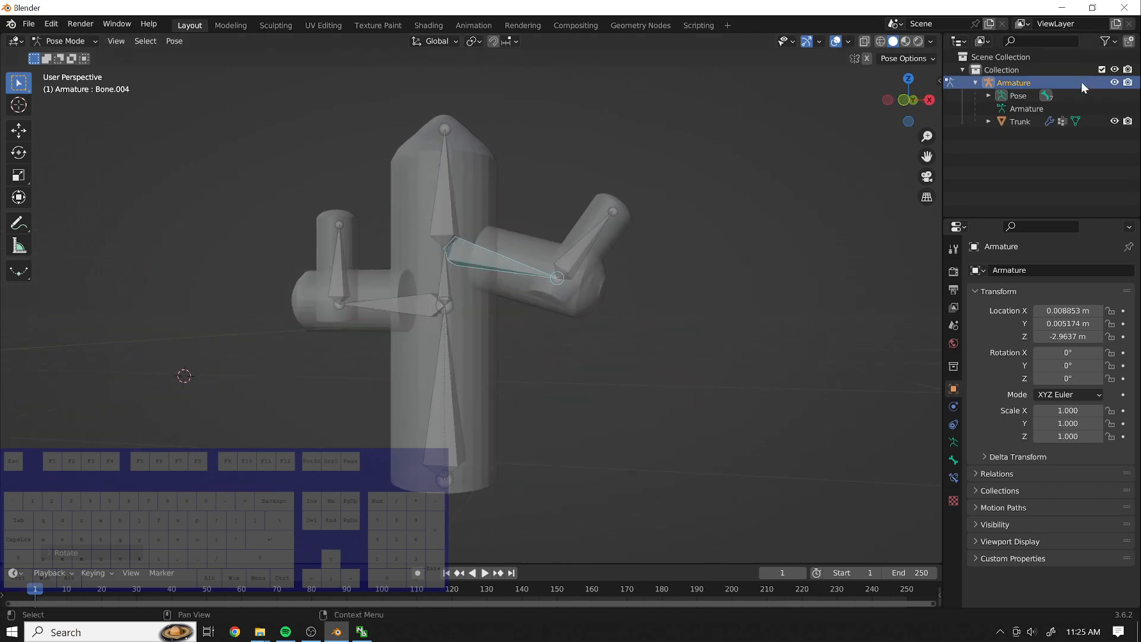
pyautogui.click(1011, 119)
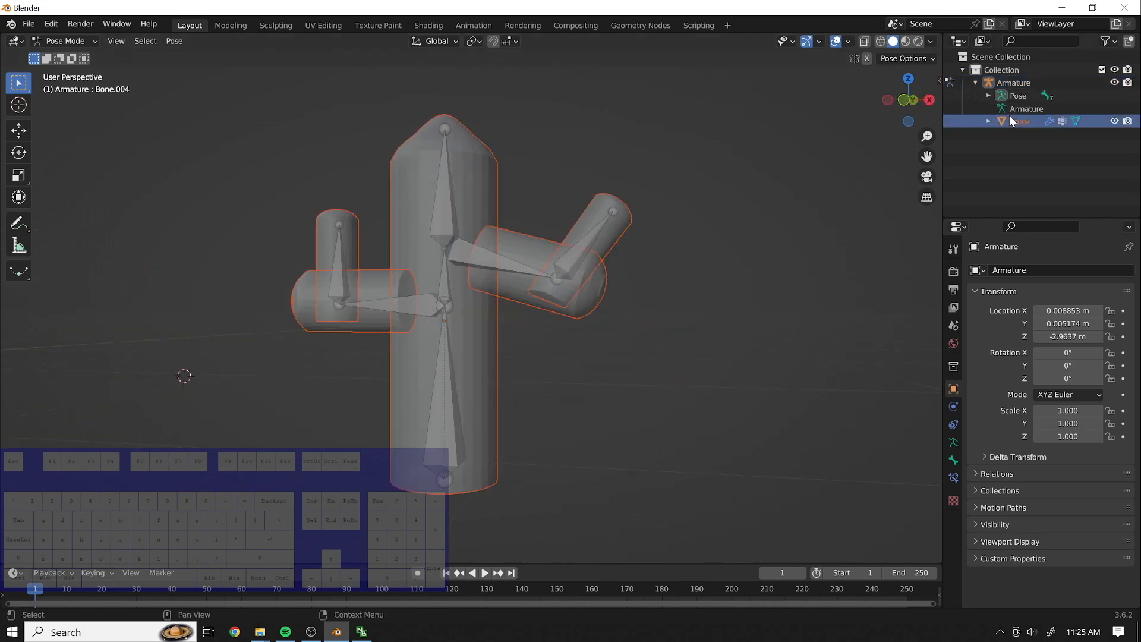
pyautogui.click(1010, 82)
pyautogui.moveTo(700, 256); pyautogui.dragTo(800, 136, button='middle')
pyautogui.click(834, 40)
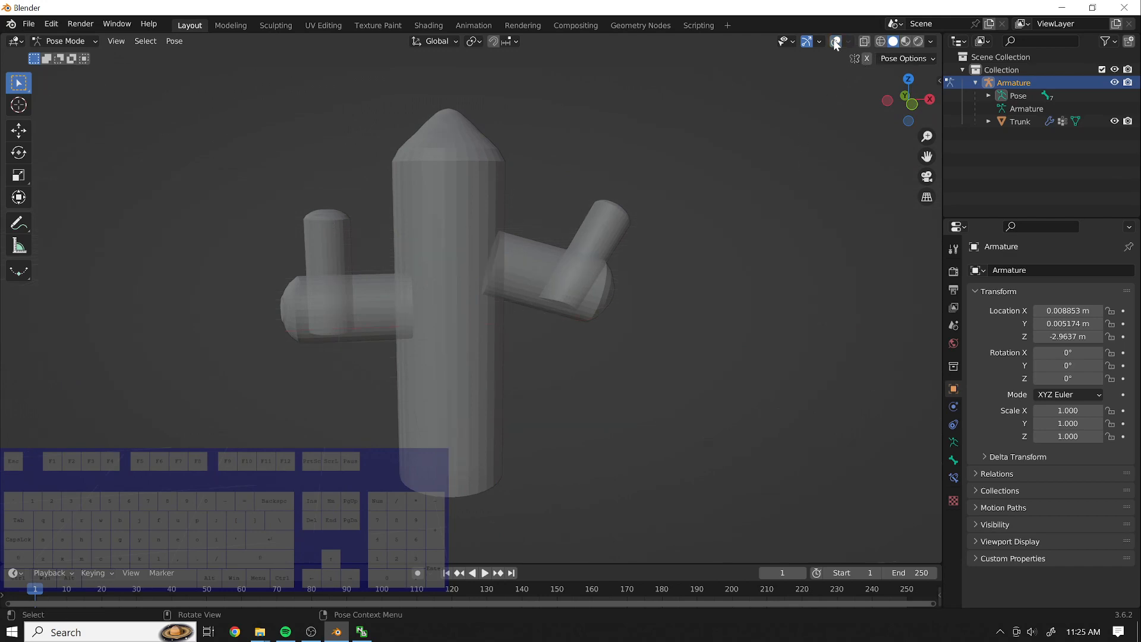
pyautogui.click(835, 41)
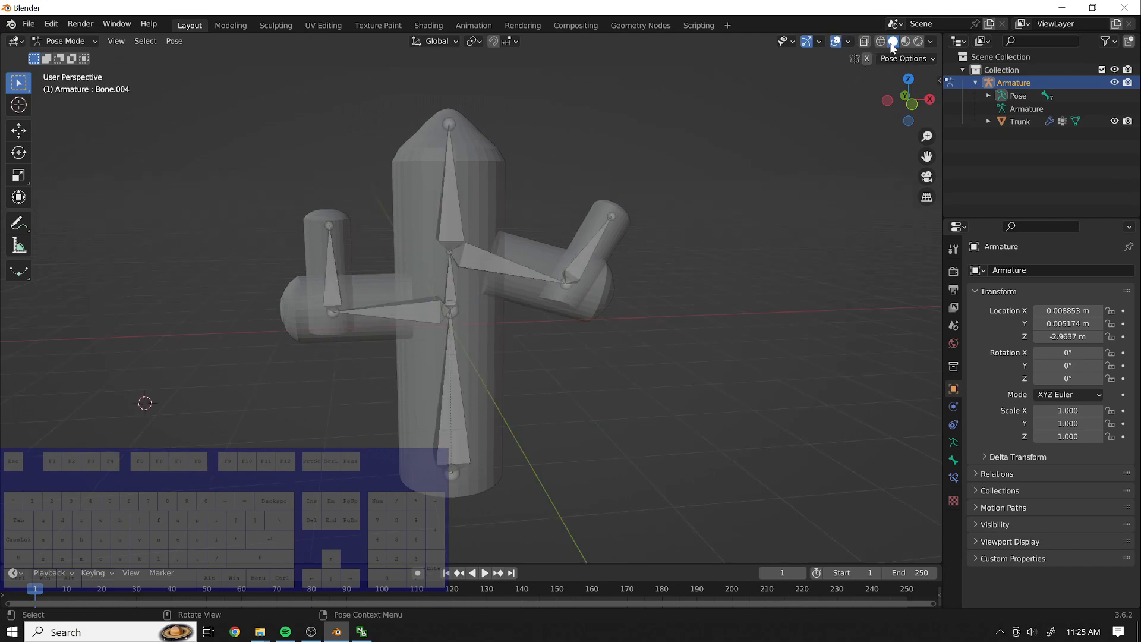
pyautogui.moveTo(720, 213)
pyautogui.mouseDown(button='middle')
pyautogui.moveTo(597, 199)
pyautogui.moveTo(647, 214)
pyautogui.moveTo(702, 202)
pyautogui.mouseUp(button='middle')
# Switch the Armature to Object Mode, turn off X-ray display and inspect the solid cactus from several sides.
pyautogui.click(1028, 119)
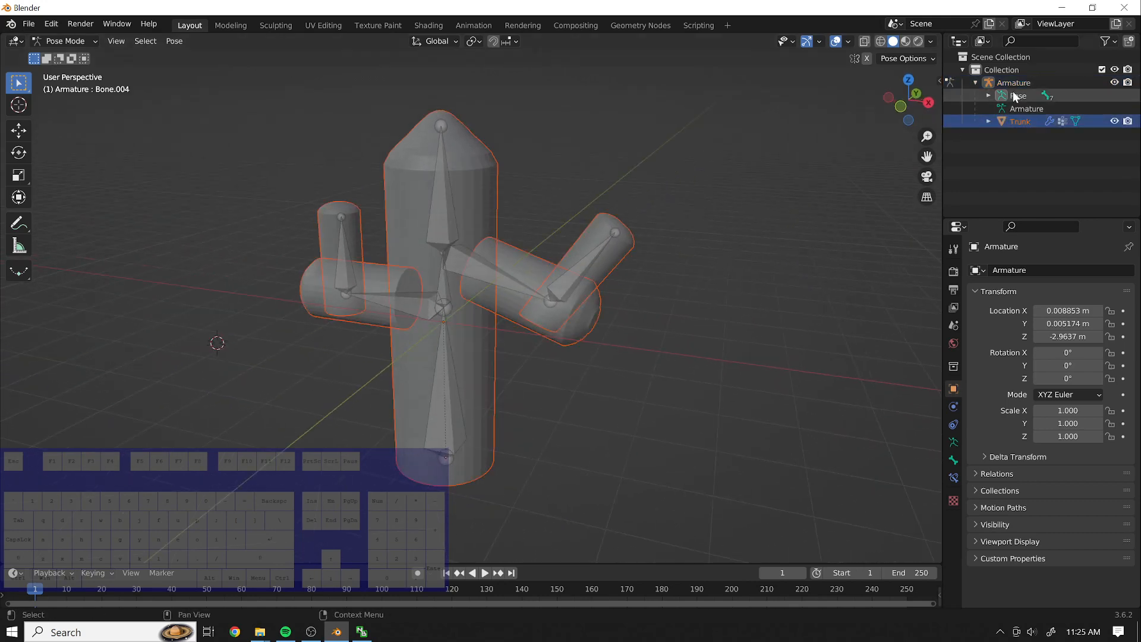
pyautogui.click(1015, 95)
pyautogui.click(1029, 124)
pyautogui.click(1004, 84)
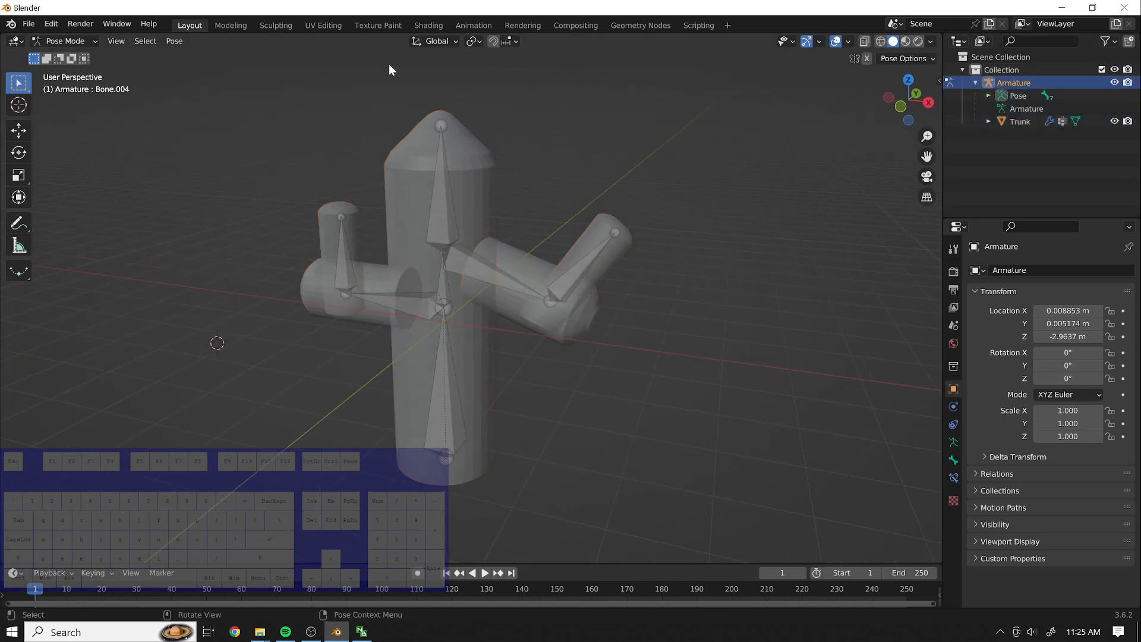
pyautogui.click(65, 41)
pyautogui.click(70, 56)
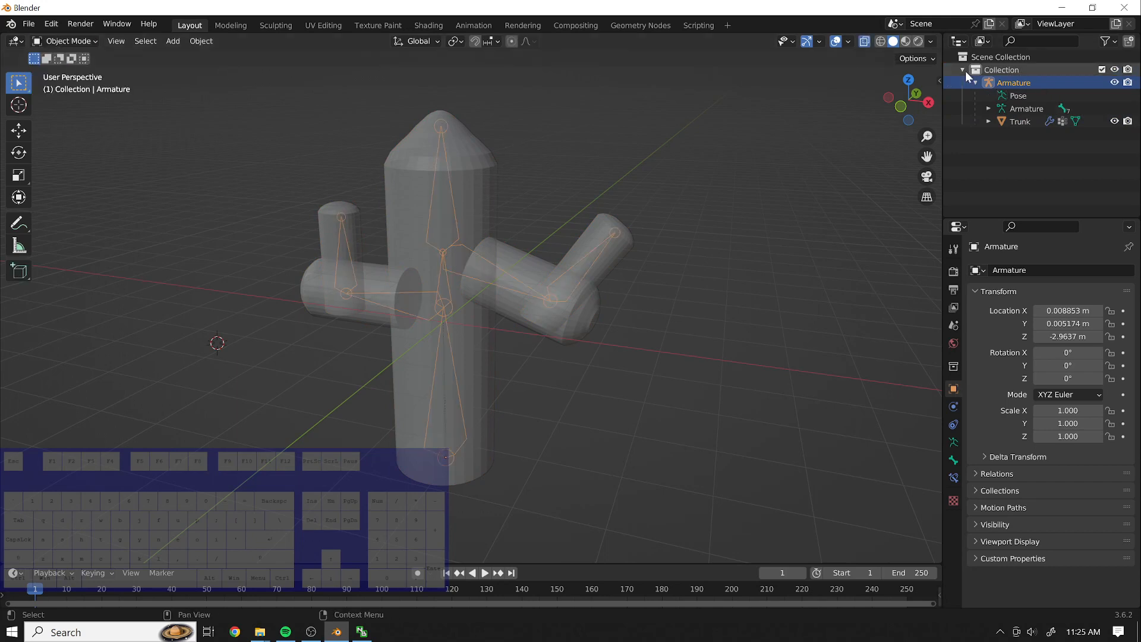
pyautogui.click(862, 41)
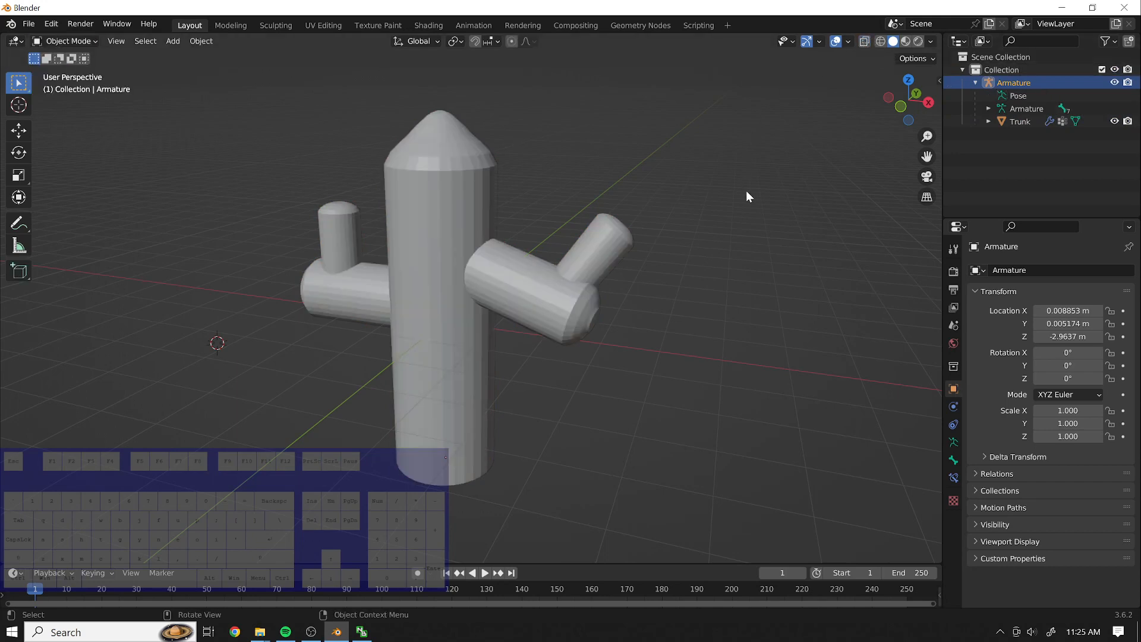
pyautogui.moveTo(747, 192); pyautogui.dragTo(523, 178, button='middle')
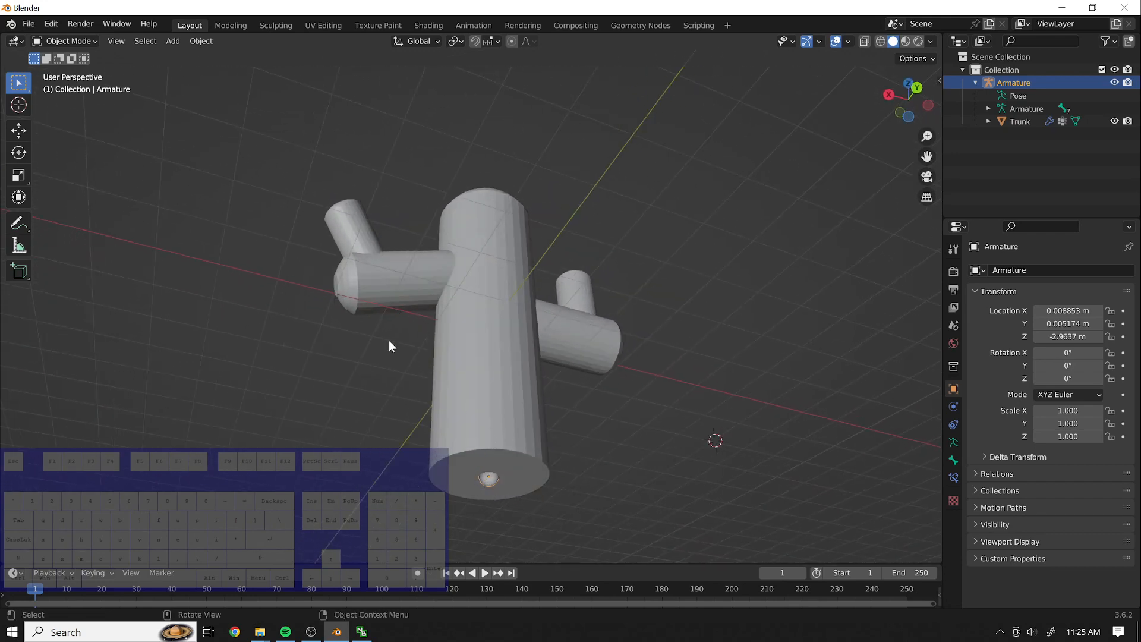
pyautogui.moveTo(498, 487); pyautogui.dragTo(583, 398, button='middle')
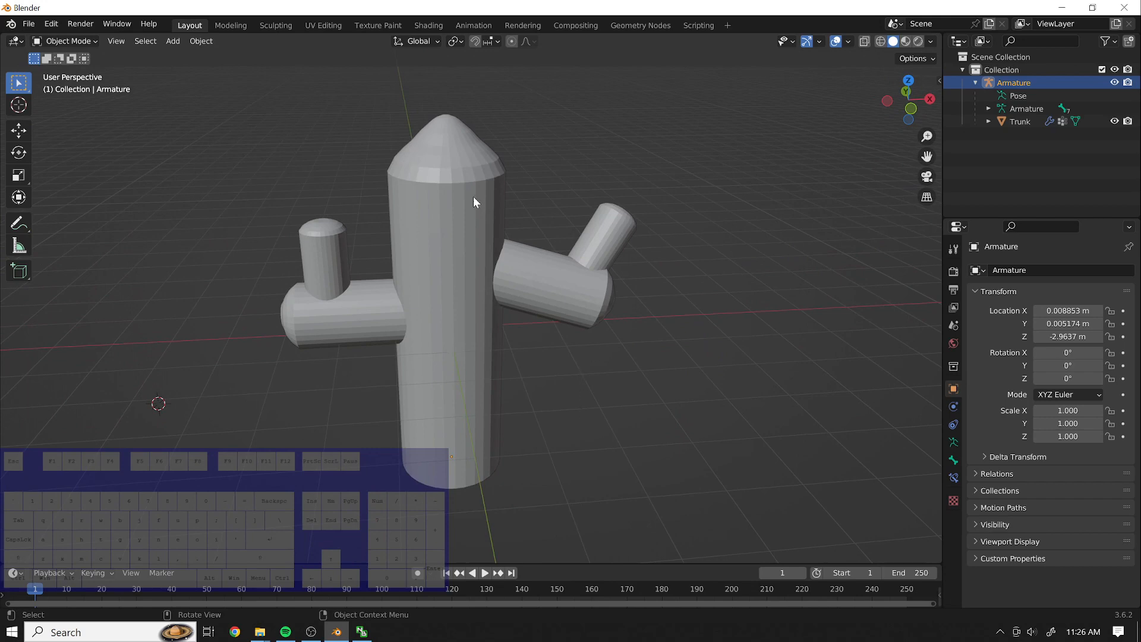
pyautogui.moveTo(646, 289); pyautogui.dragTo(782, 297, button='middle')
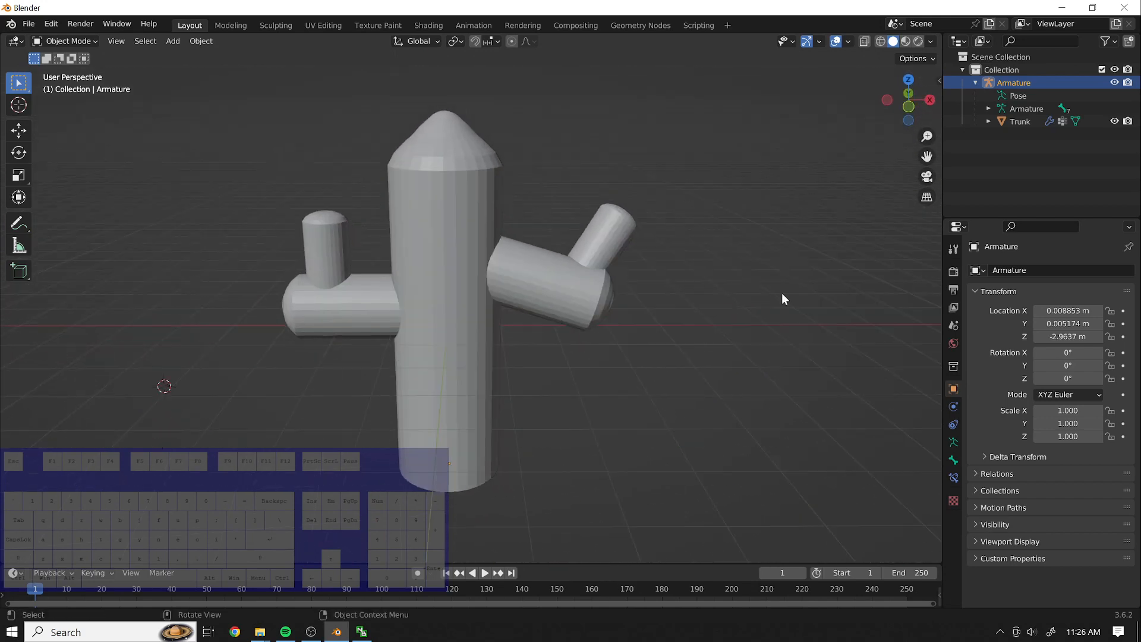
pyautogui.click(1021, 108)
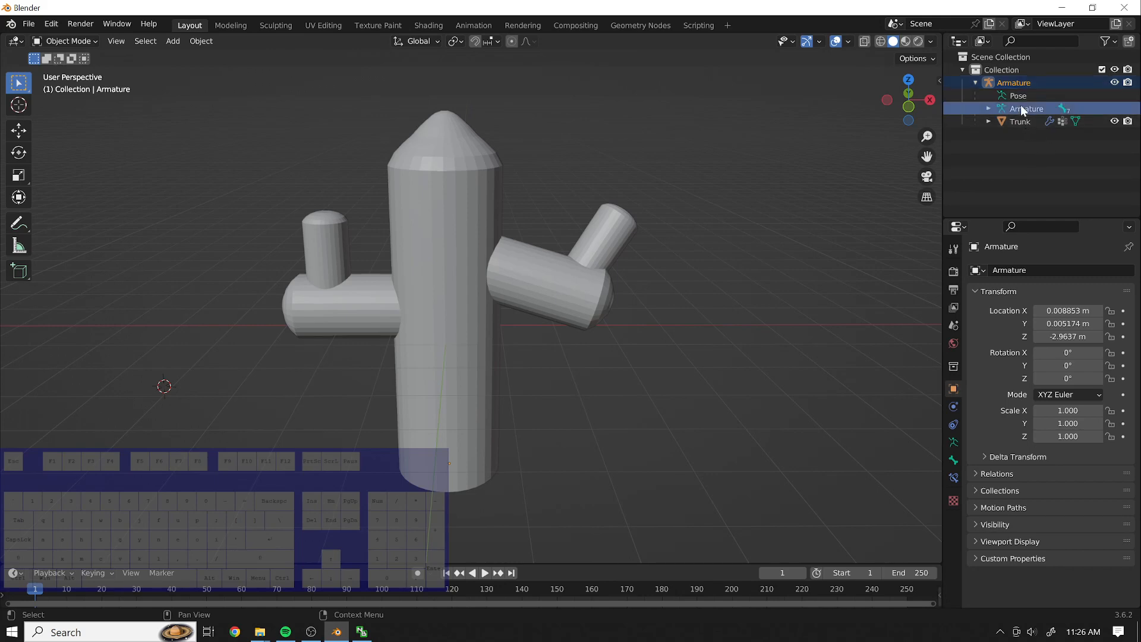
pyautogui.click(85, 43)
pyautogui.click(77, 87)
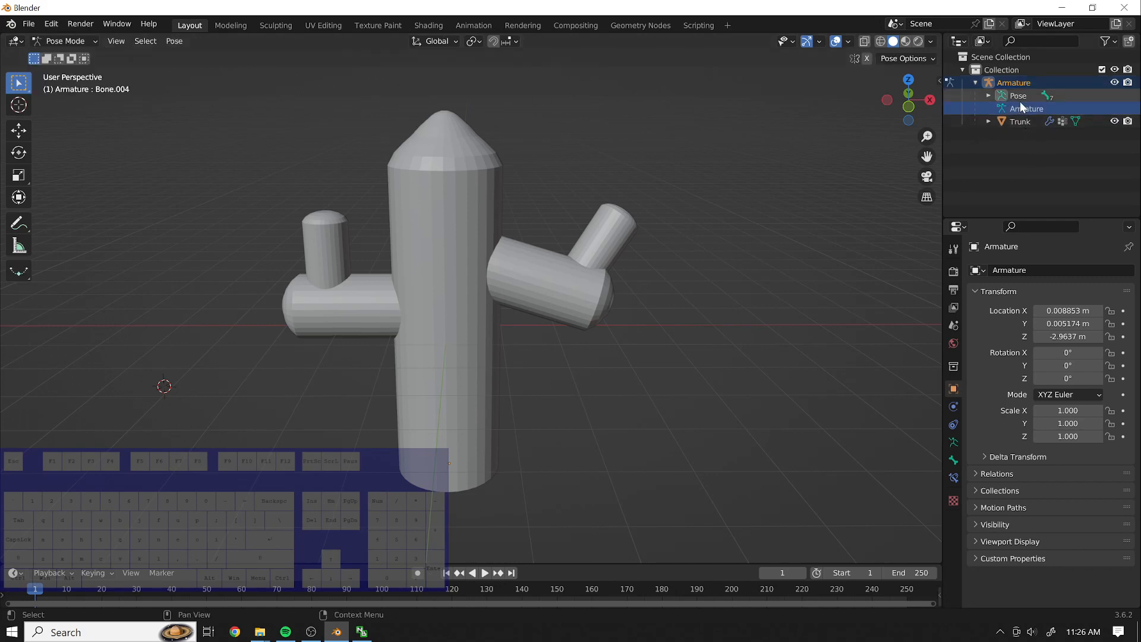
pyautogui.click(1014, 84)
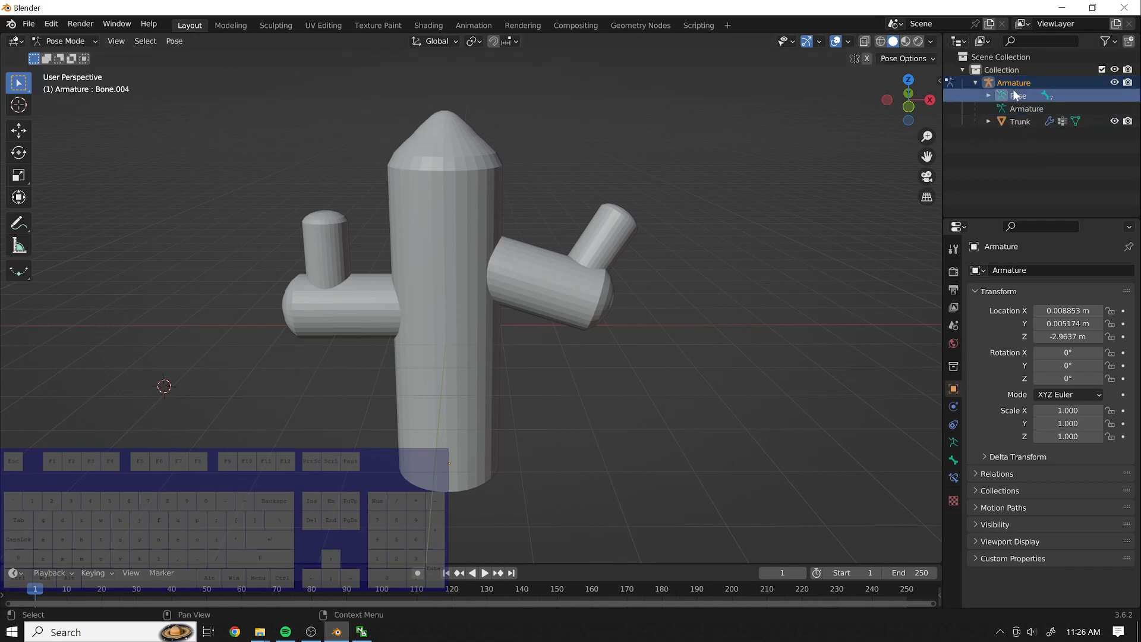
pyautogui.click(78, 47)
pyautogui.click(81, 54)
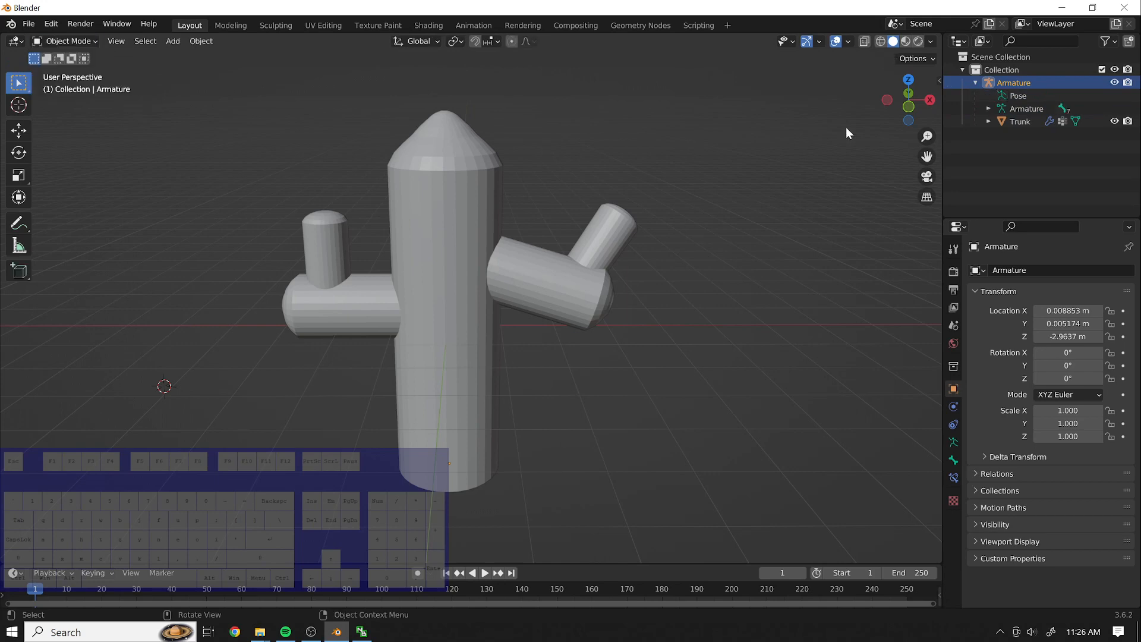
# Return the Armature to Pose Mode and turn on X-ray so the bones draw over the solid mesh.
pyautogui.click(1035, 121)
pyautogui.click(1027, 109)
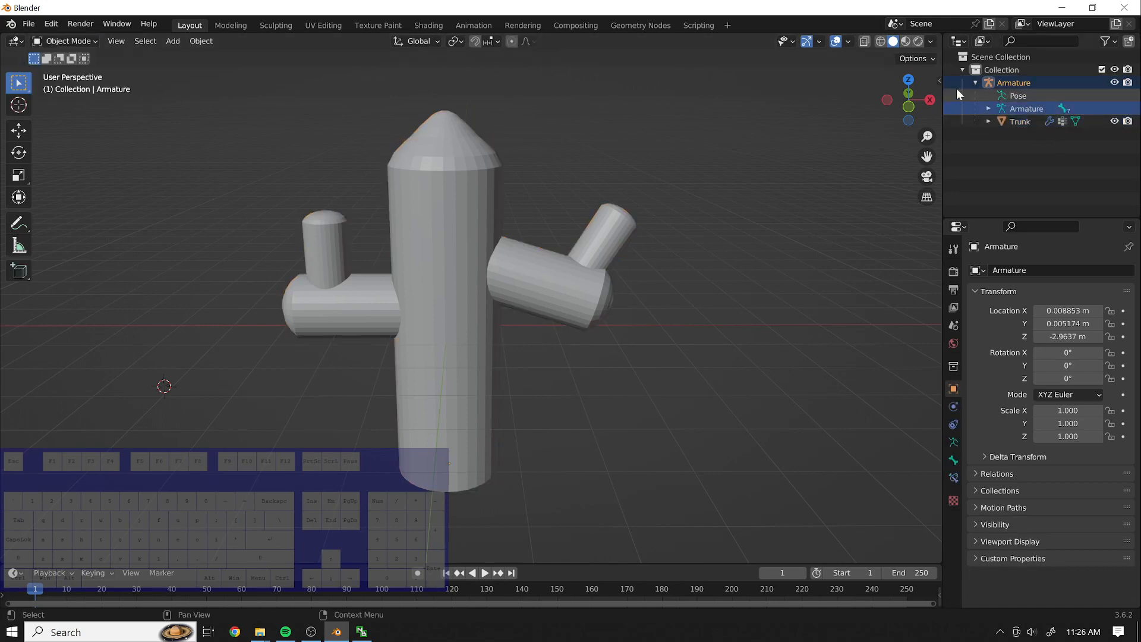
pyautogui.click(71, 41)
pyautogui.click(70, 84)
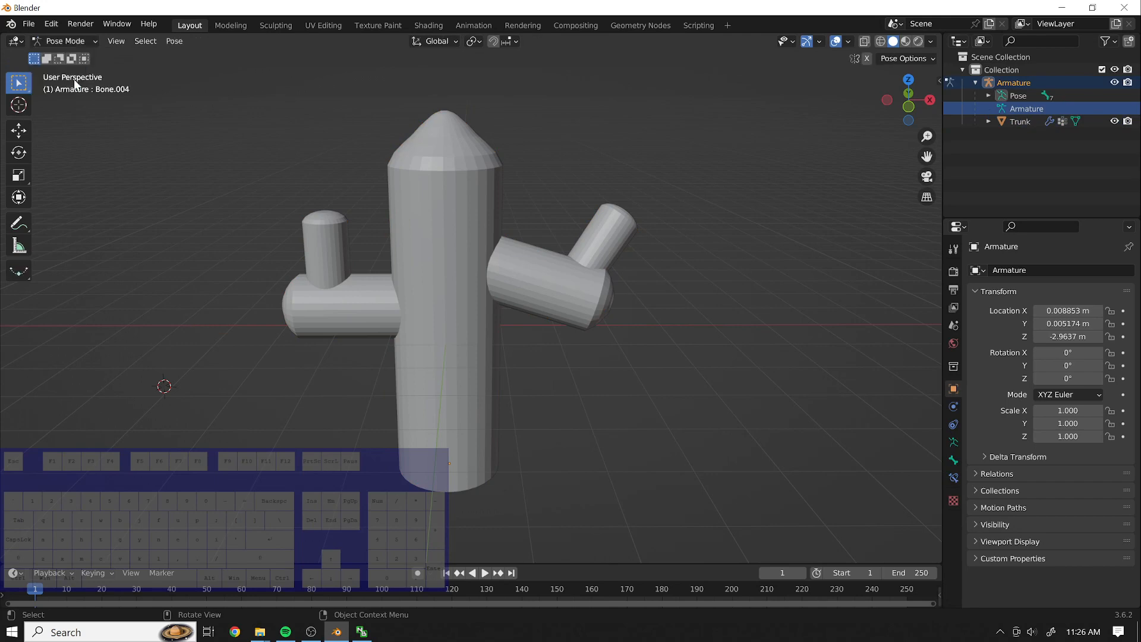
pyautogui.click(865, 41)
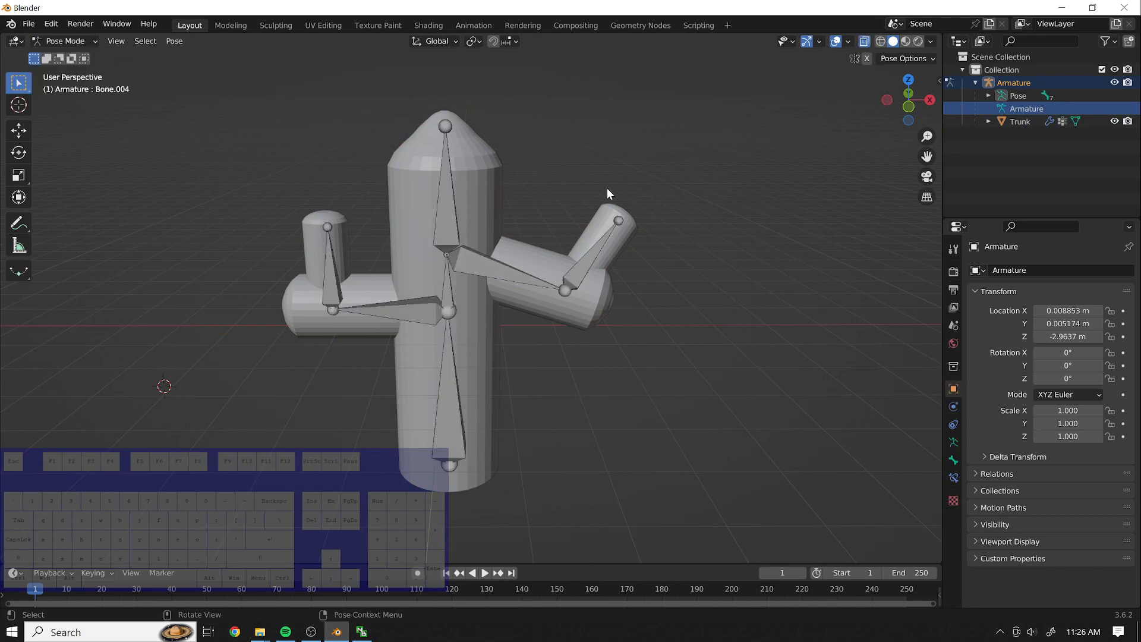
# Rotate the right arm's upright bone inward toward the trunk and back outward.
pyautogui.click(620, 221)
pyautogui.press('r')
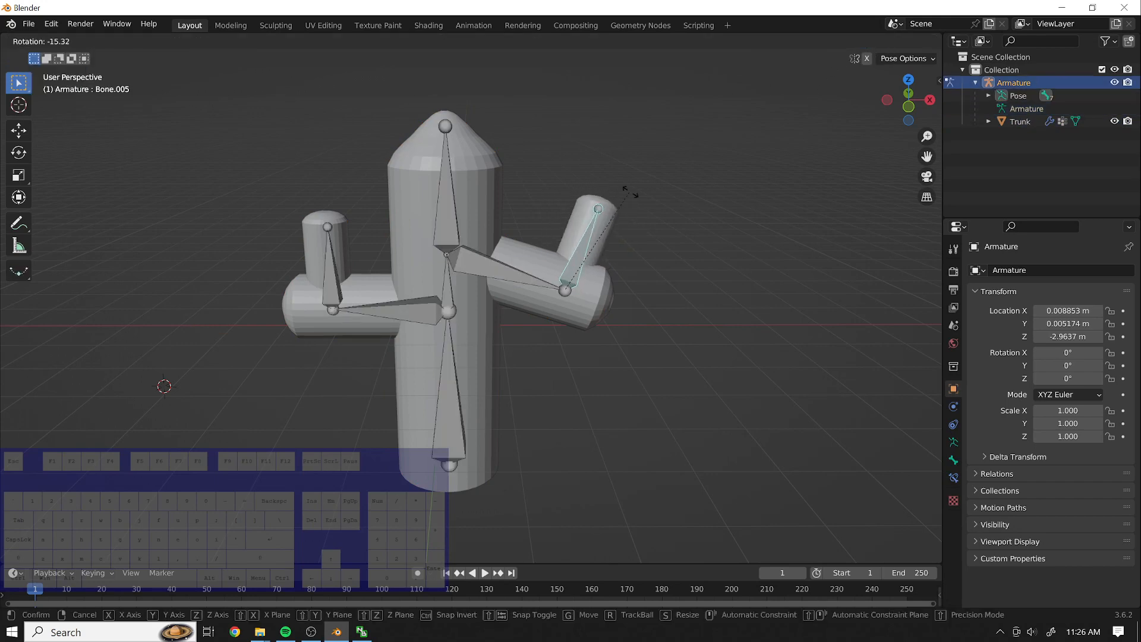
pyautogui.click(582, 193)
pyautogui.press('r')
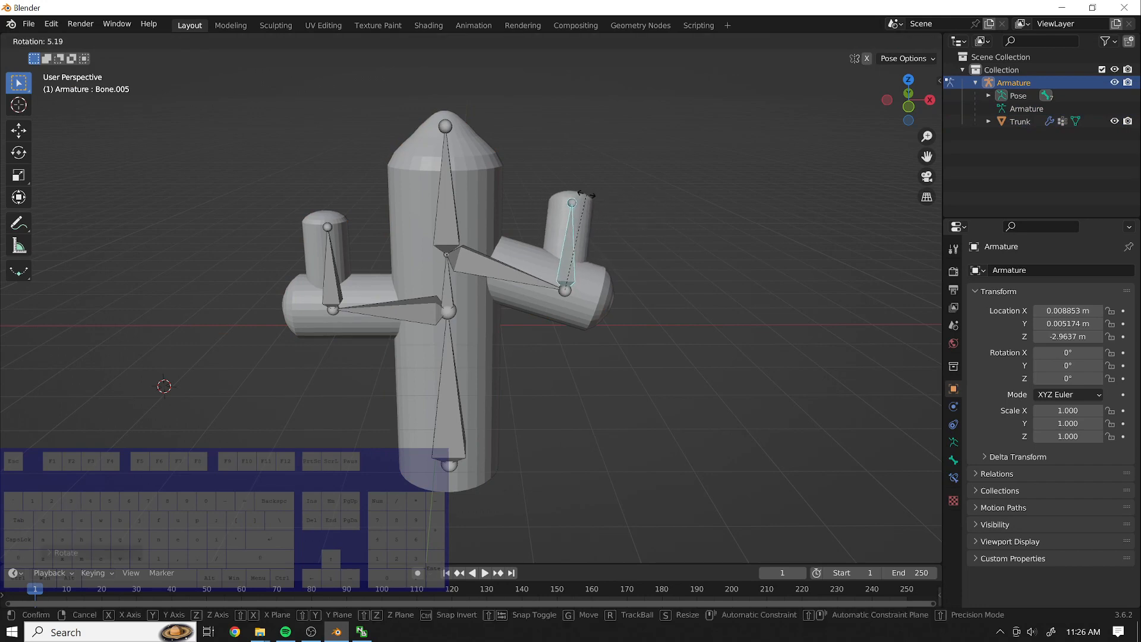
pyautogui.click(633, 221)
# Raise the right arm by rotating its horizontal bone upward, and rotate its upright bone inward toward the trunk.
pyautogui.click(560, 289)
pyautogui.press('r')
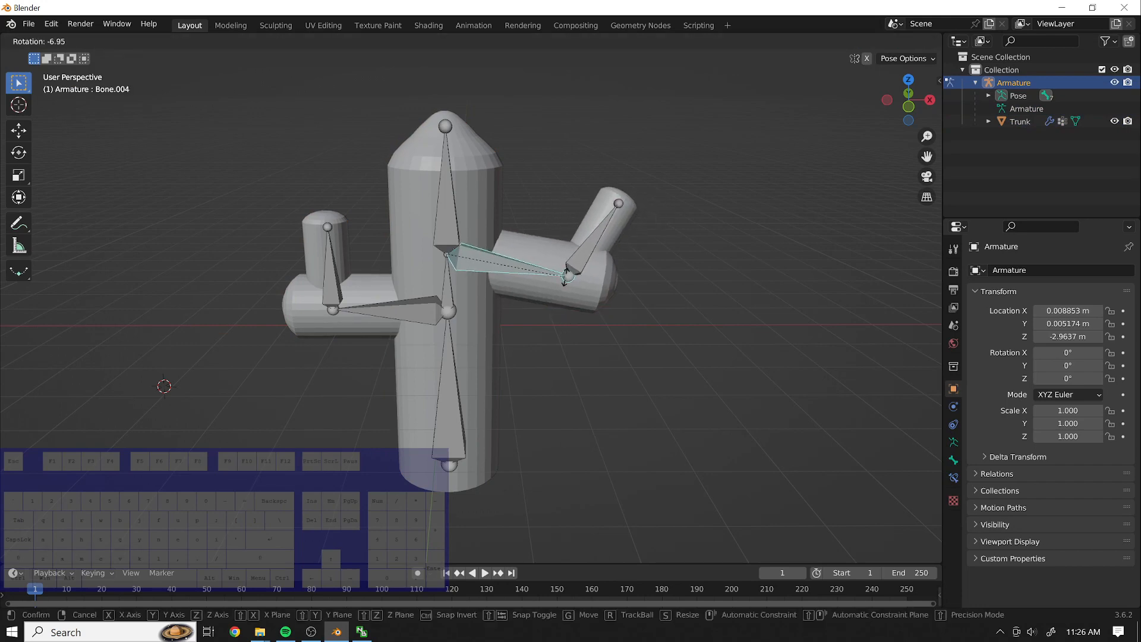
pyautogui.click(570, 178)
pyautogui.click(582, 139)
pyautogui.press('r')
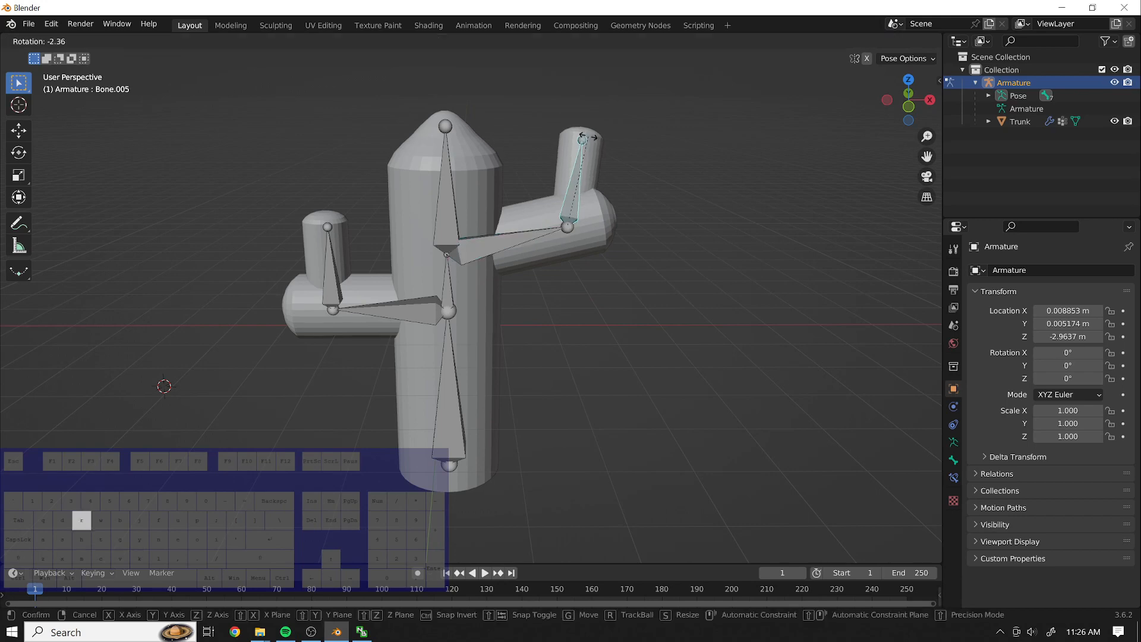
pyautogui.click(554, 123)
# Lower the right arm's horizontal bone and tilt its upright bone outward, away from the trunk.
pyautogui.click(573, 224)
pyautogui.press('r')
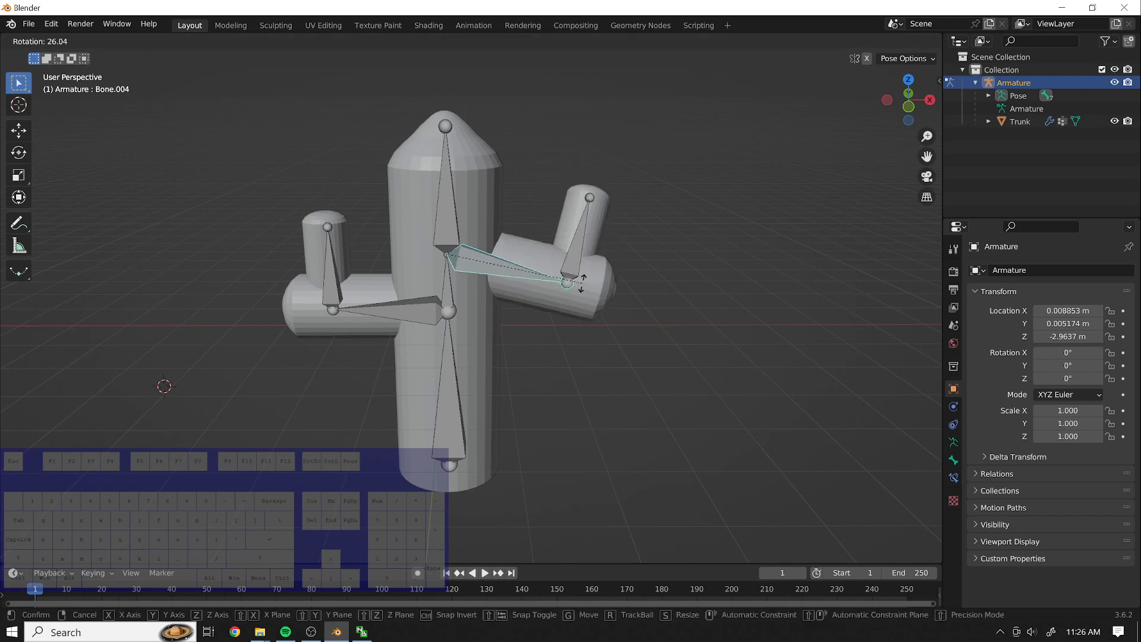
pyautogui.click(576, 202)
pyautogui.click(591, 195)
pyautogui.press('r')
pyautogui.click(511, 156)
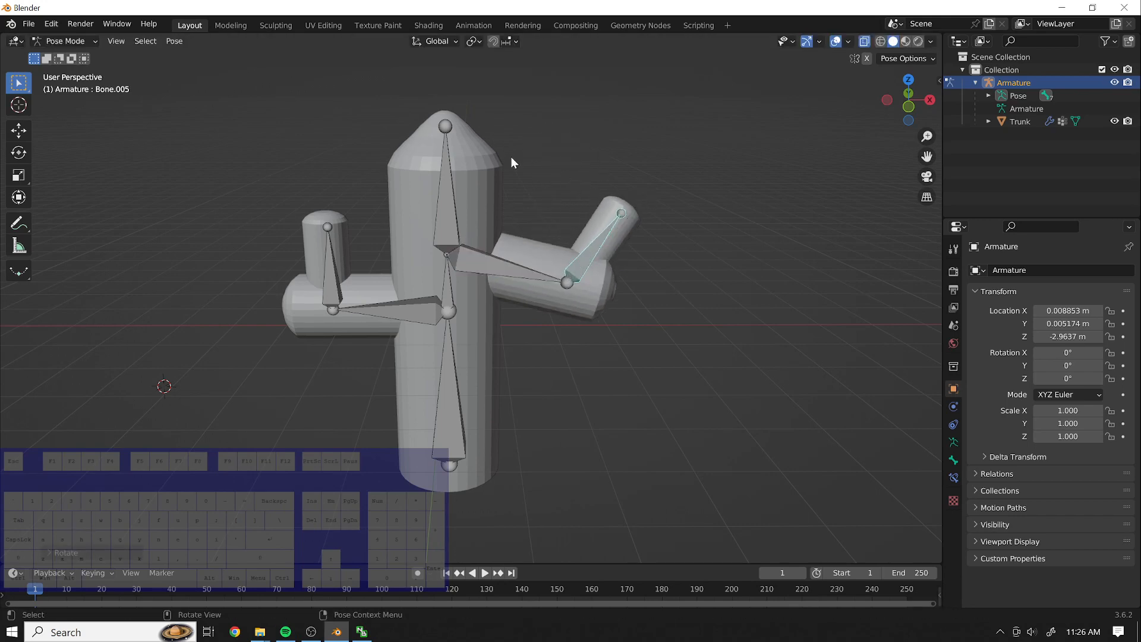
# Rotate the trunk's top bone about 21° toward the left arm.
pyautogui.click(447, 119)
pyautogui.press('r')
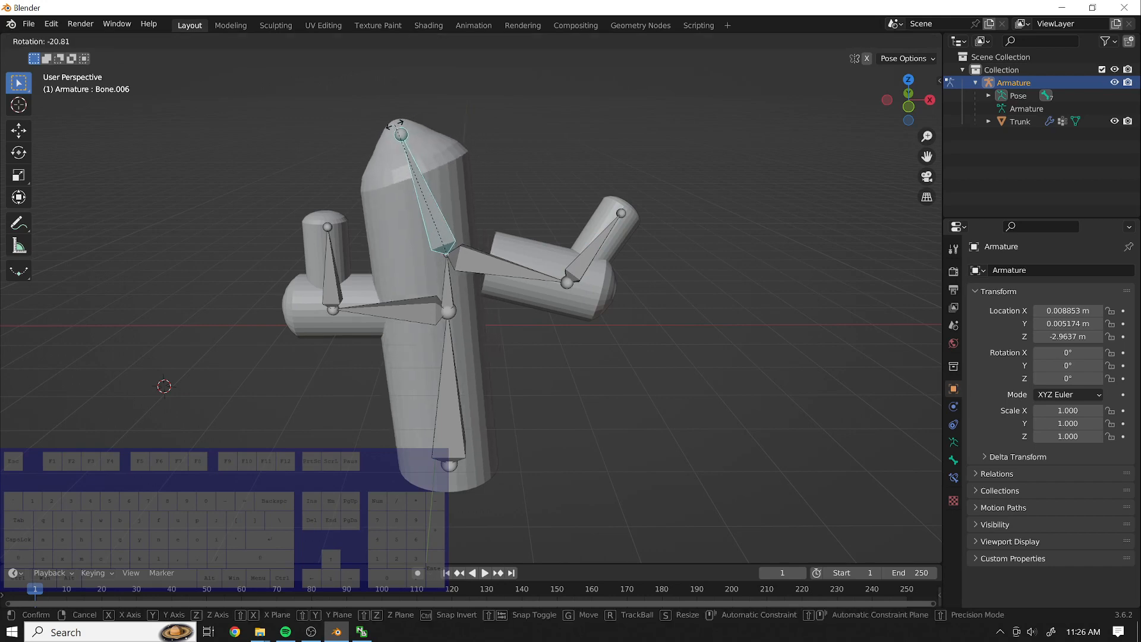
pyautogui.click(400, 126)
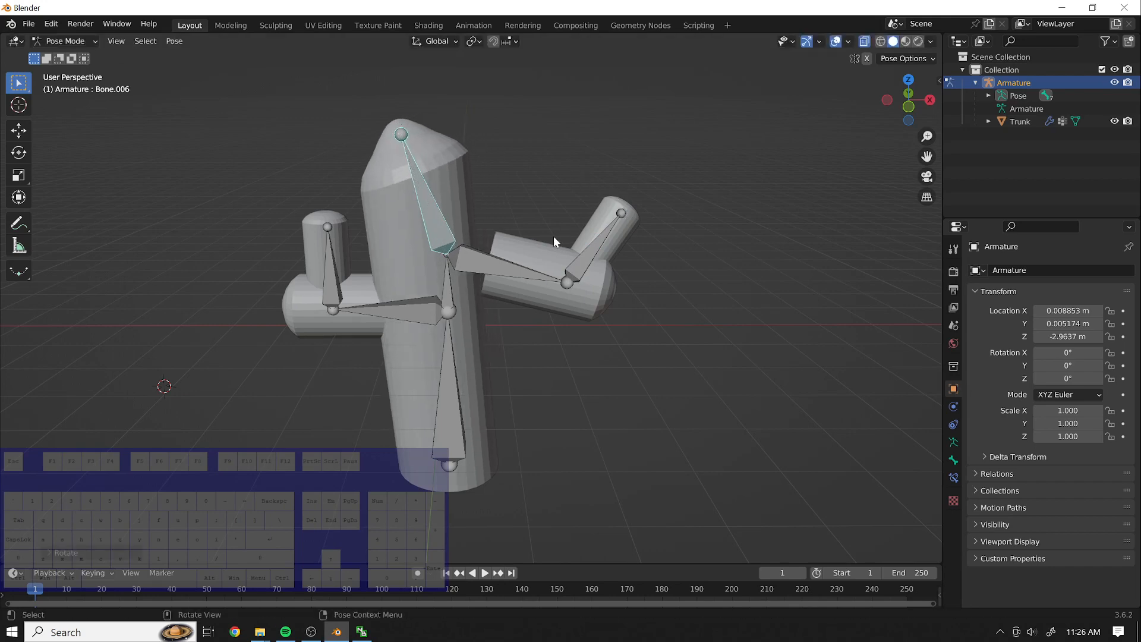
# With the trunk leaning left, rotate the right arm's horizontal bone upward and its upright bone inward.
pyautogui.click(569, 284)
pyautogui.press('r')
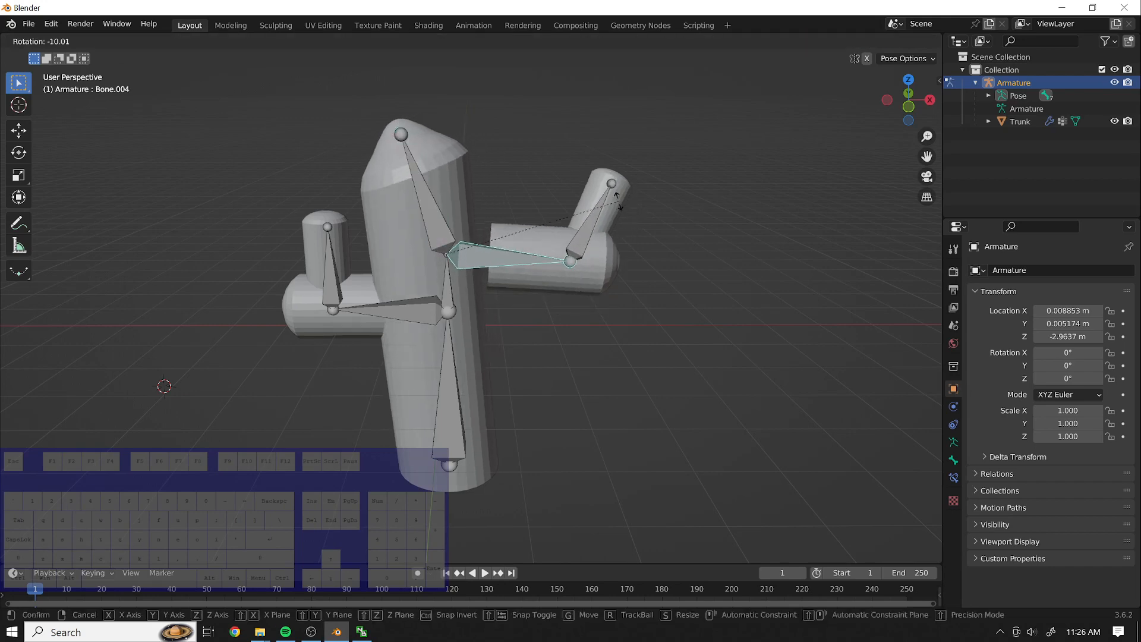
pyautogui.click(585, 160)
pyautogui.moveTo(585, 159); pyautogui.dragTo(734, 285, button='middle')
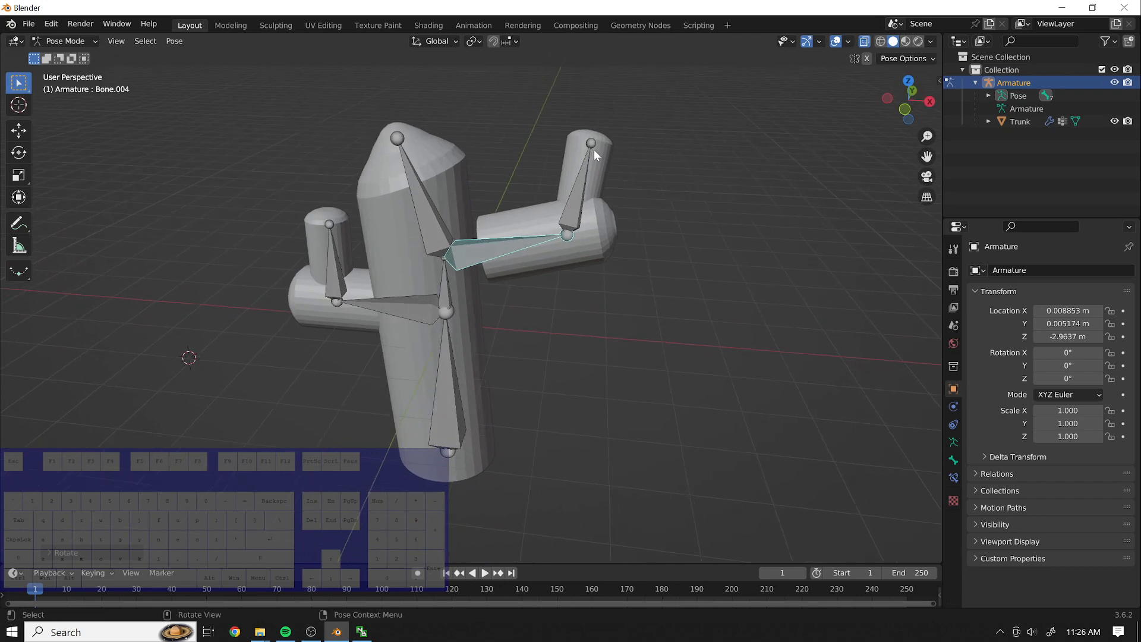
pyautogui.click(585, 143)
pyautogui.press('r')
pyautogui.click(524, 125)
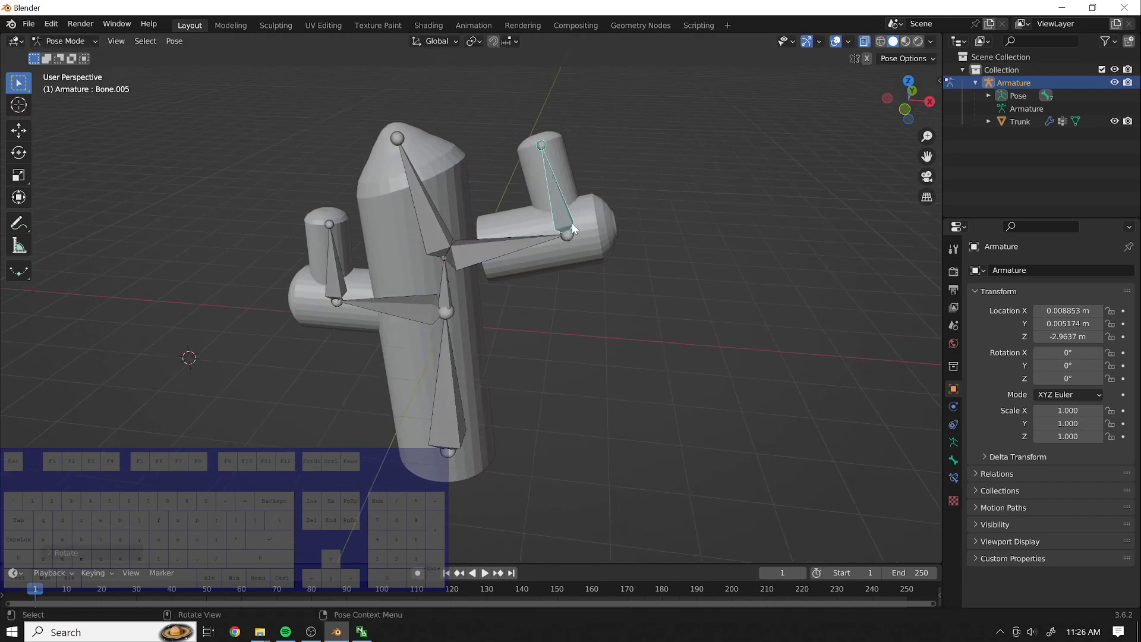
# Rotate the right arm's horizontal bone down below level and swing its upright bone outward.
pyautogui.click(572, 230)
pyautogui.press('r')
pyautogui.click(569, 215)
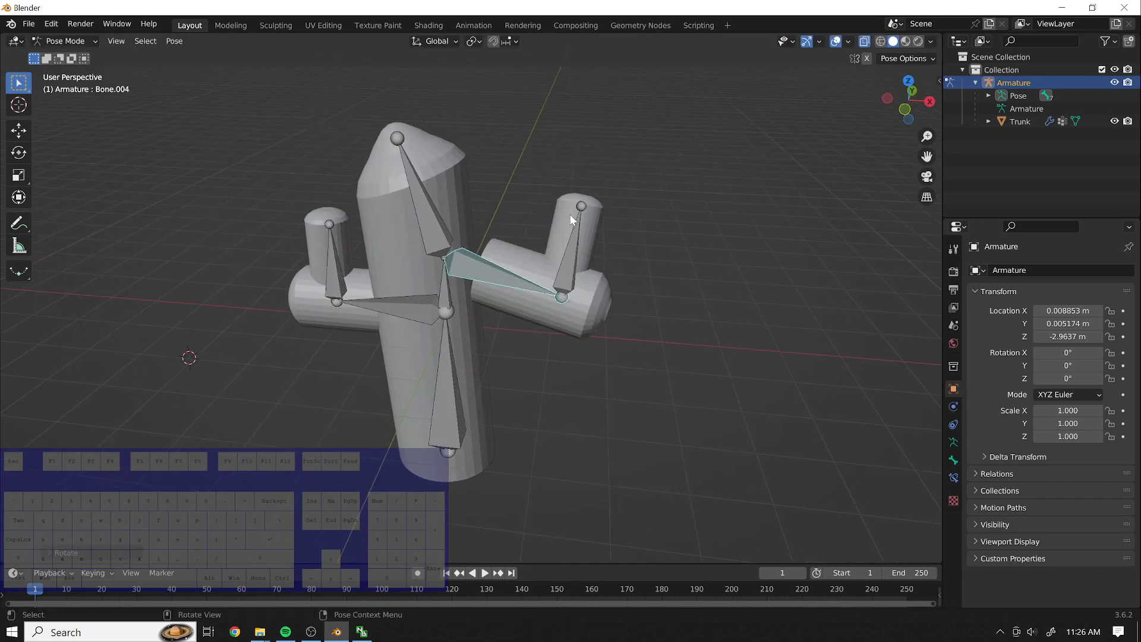
pyautogui.click(583, 206)
pyautogui.press('r')
pyautogui.click(670, 204)
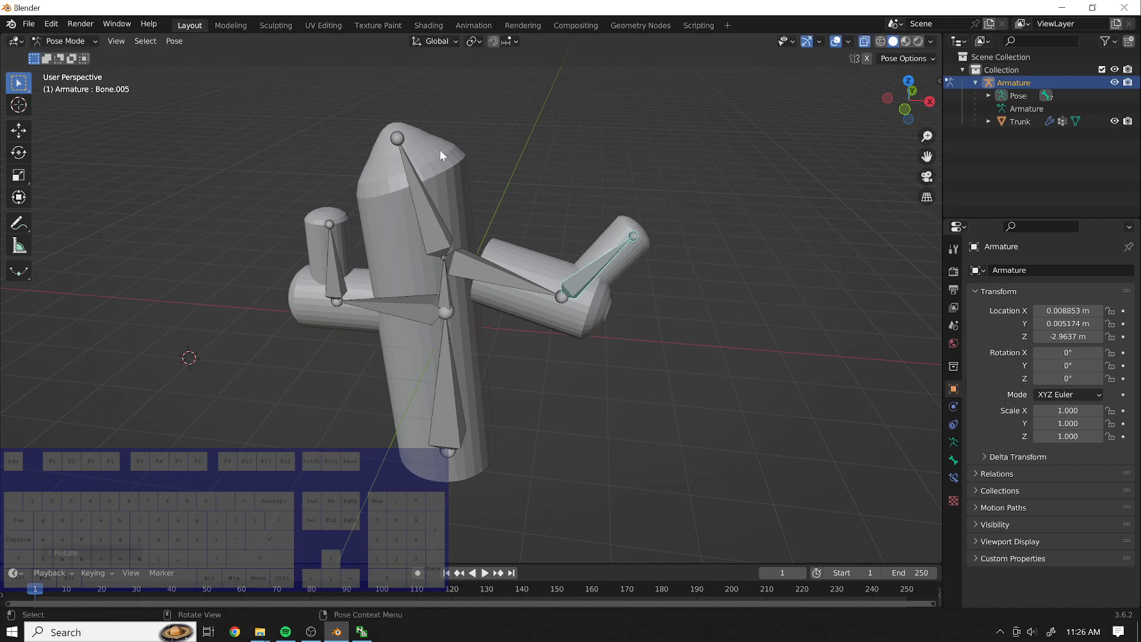
# Rotate the trunk's top bone over toward the right arm.
pyautogui.click(402, 135)
pyautogui.press('r')
pyautogui.click(384, 213)
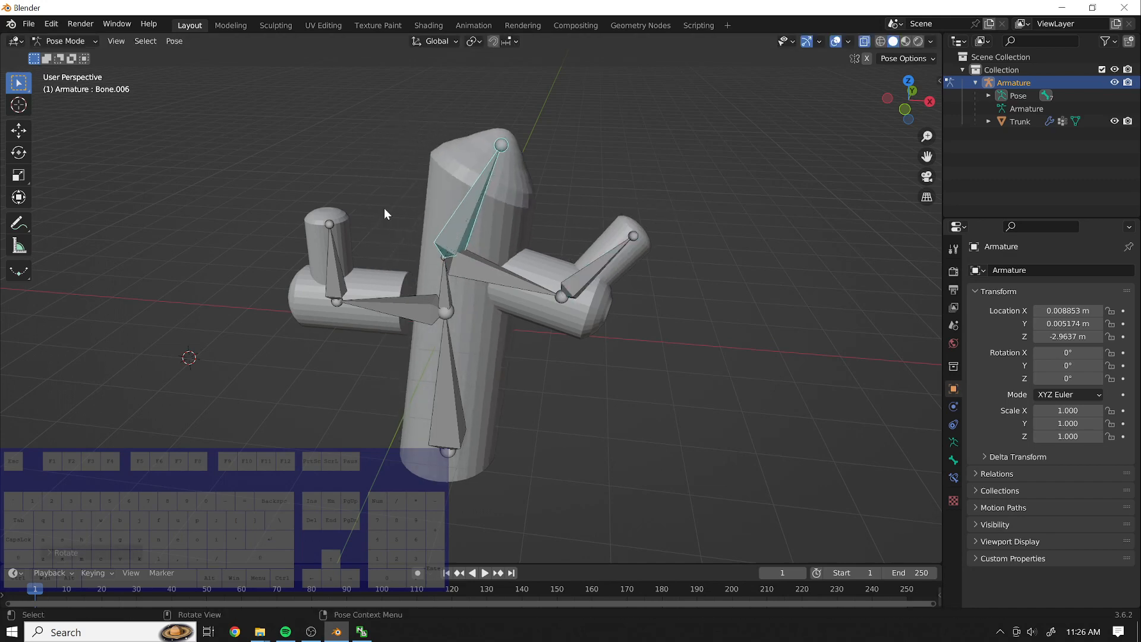
# Rotate the left arm's upright bone about 30° outward and raise the arm by rotating its horizontal bone upward.
pyautogui.click(324, 233)
pyautogui.press('r')
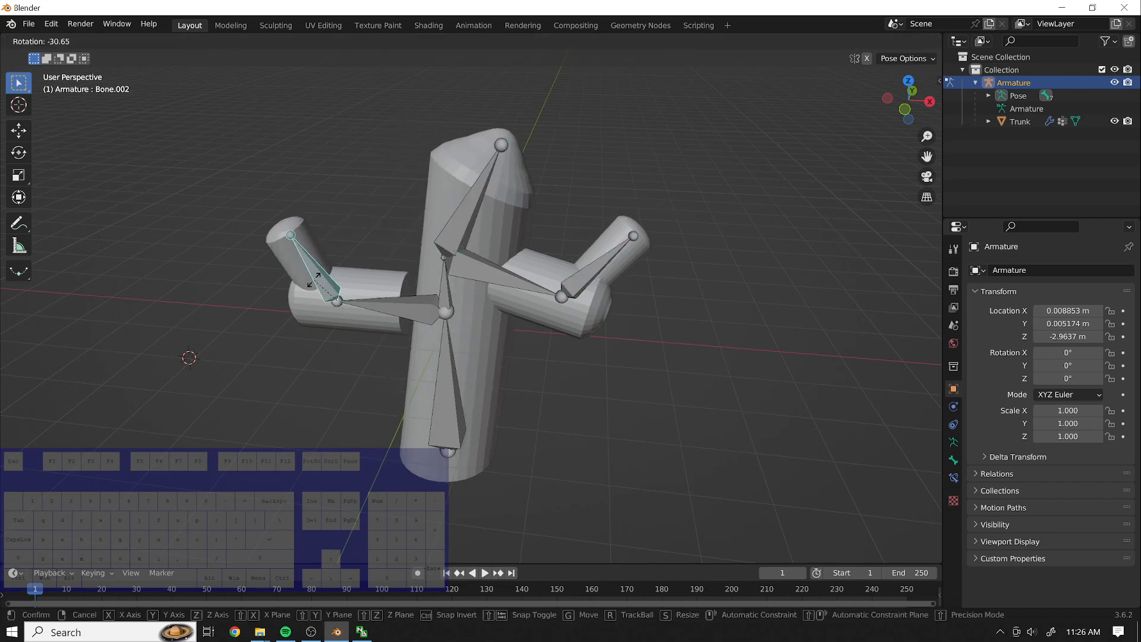
pyautogui.click(317, 285)
pyautogui.click(339, 305)
pyautogui.press('r')
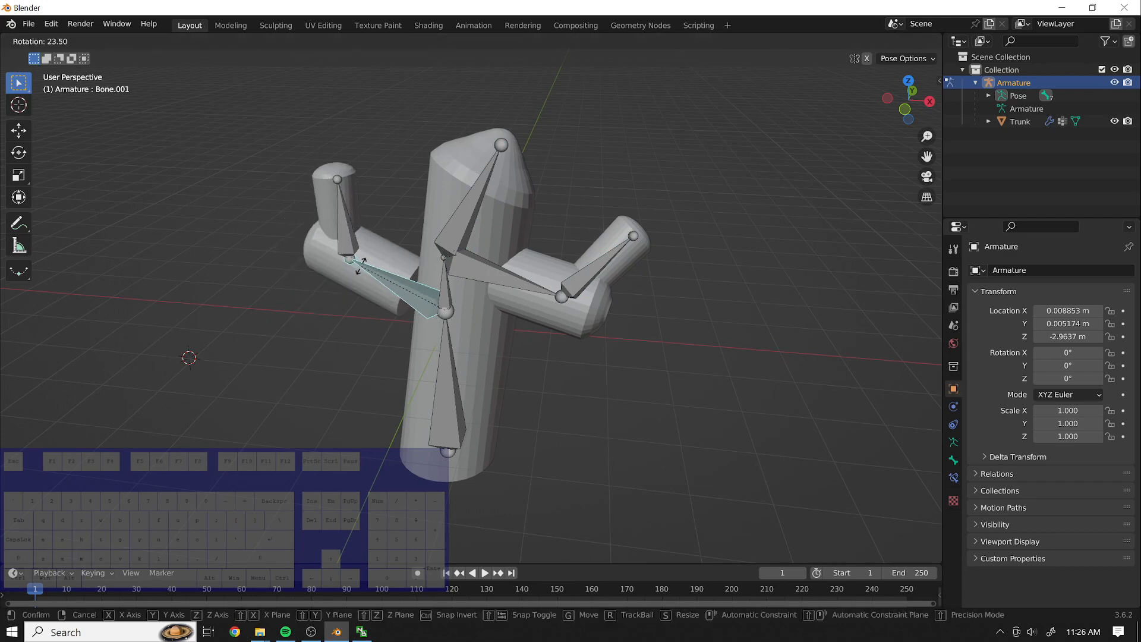
pyautogui.click(361, 283)
pyautogui.moveTo(663, 381); pyautogui.dragTo(679, 302, button='middle')
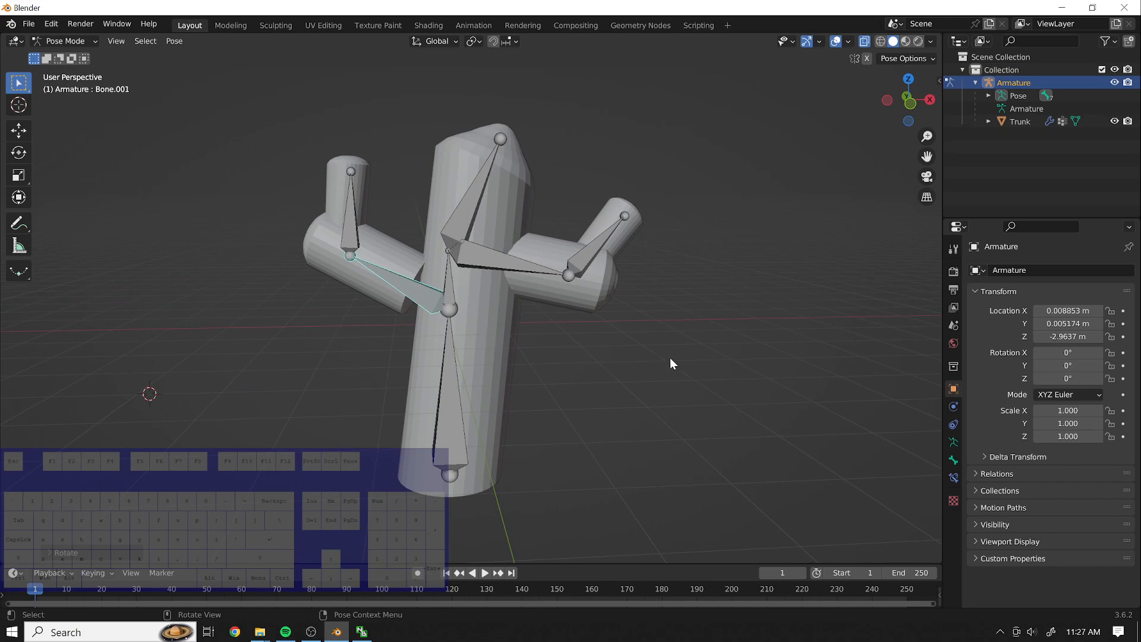
# Undo the left arm's bone rotations and the rotations of the trunk's top bone, back to the upright trunk.
pyautogui.hotkey('ctrl', 'z')
pyautogui.hotkey('ctrl', 'z')
pyautogui.hotkey('ctrl', 'z')
pyautogui.hotkey('ctrl', 'z')
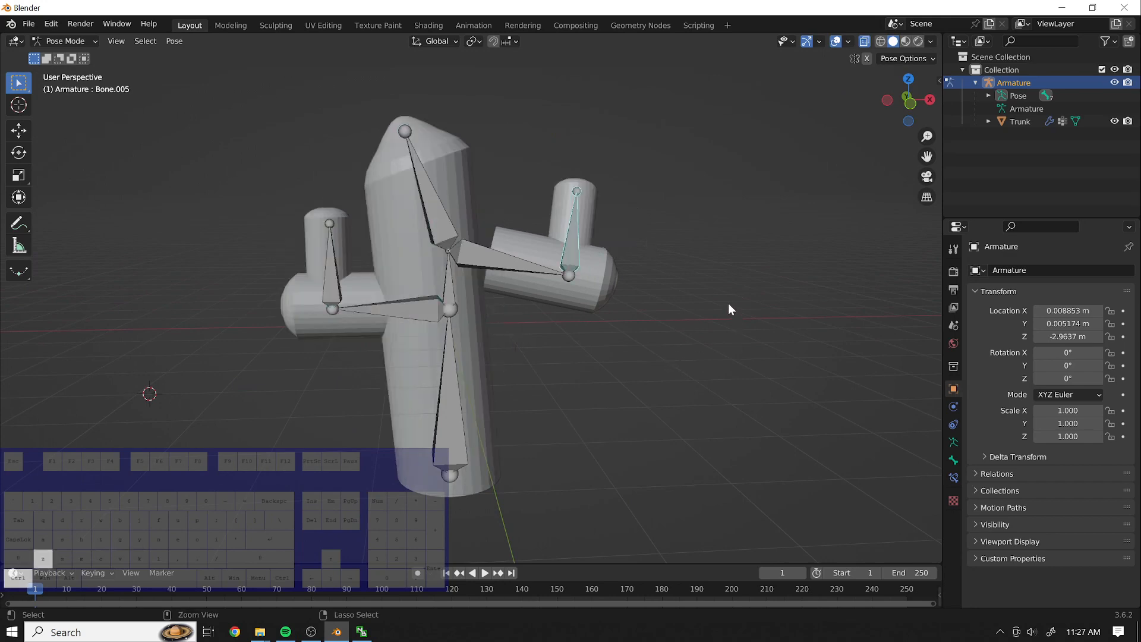
pyautogui.hotkey('ctrl', 'z')
pyautogui.hotkey('ctrl', 'z')
pyautogui.hotkey('ctrl', 'z')
pyautogui.hotkey('ctrl', 'z')
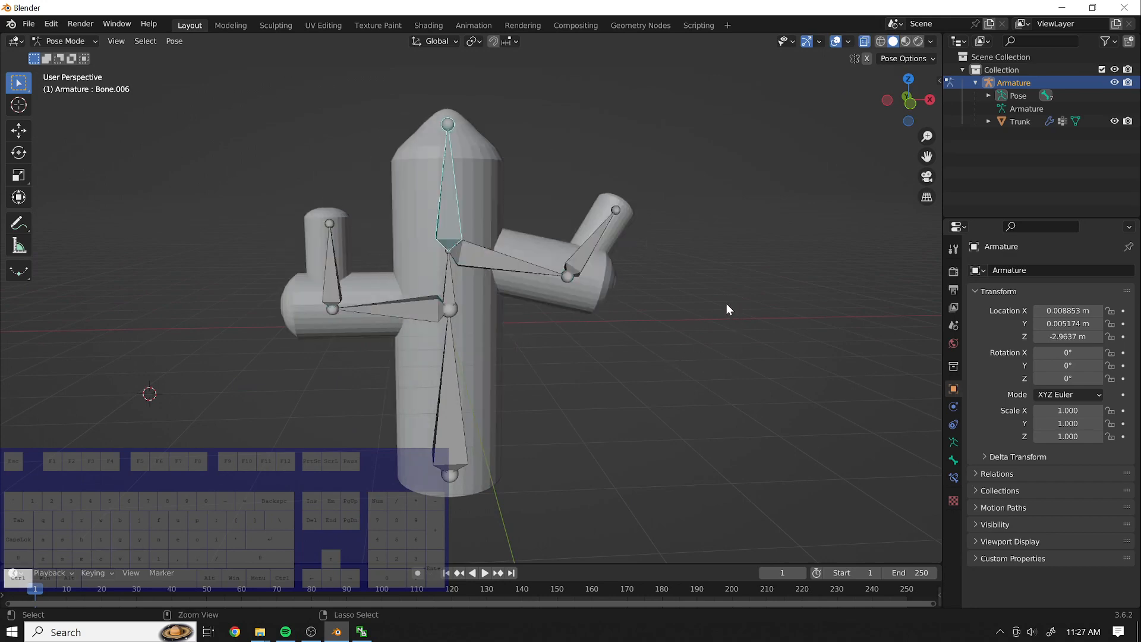
# Undo the latest adjustments to the right arm's bones and keep stepping back through the earlier mode and selection changes.
pyautogui.hotkey('ctrl', 'z')
pyautogui.hotkey('ctrl', 'z')
pyautogui.hotkey('ctrl', 'z')
pyautogui.hotkey('ctrl', 'z')
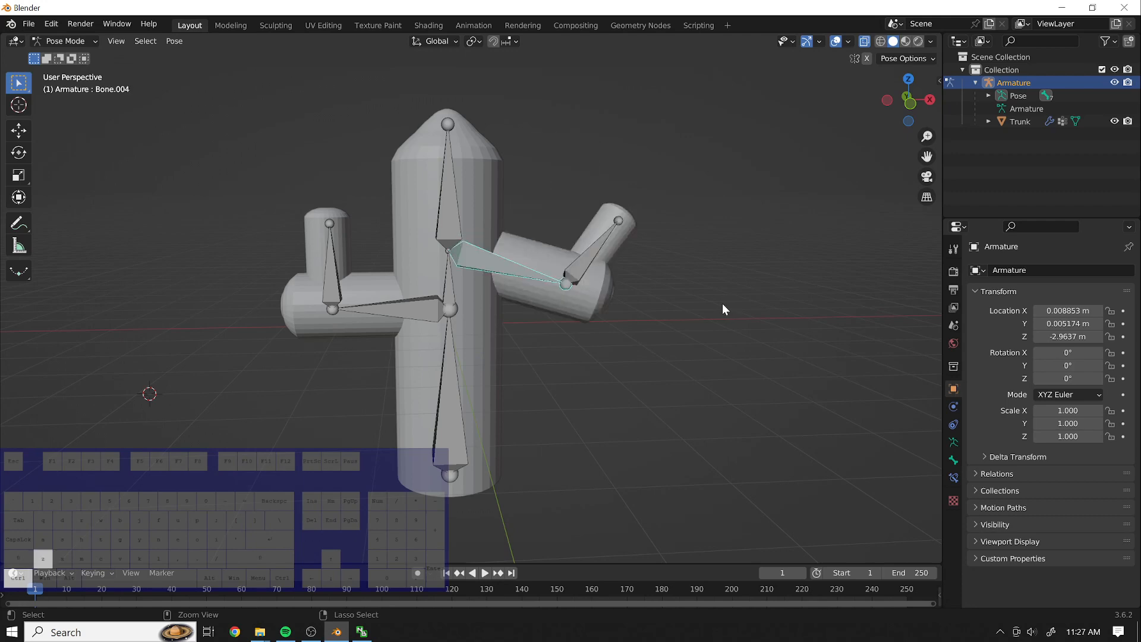
pyautogui.hotkey('ctrl', 'z')
pyautogui.hotkey('ctrl', 'z')
pyautogui.hotkey('ctrl', 'z')
# Step back and forth through the undo history to restore the right arm's level and upright bones in Pose Mode.
pyautogui.hotkey('ctrl', 'shift', 'z')
pyautogui.hotkey('ctrl', 'shift', 'z')
pyautogui.hotkey('ctrl', 'shift', 'z')
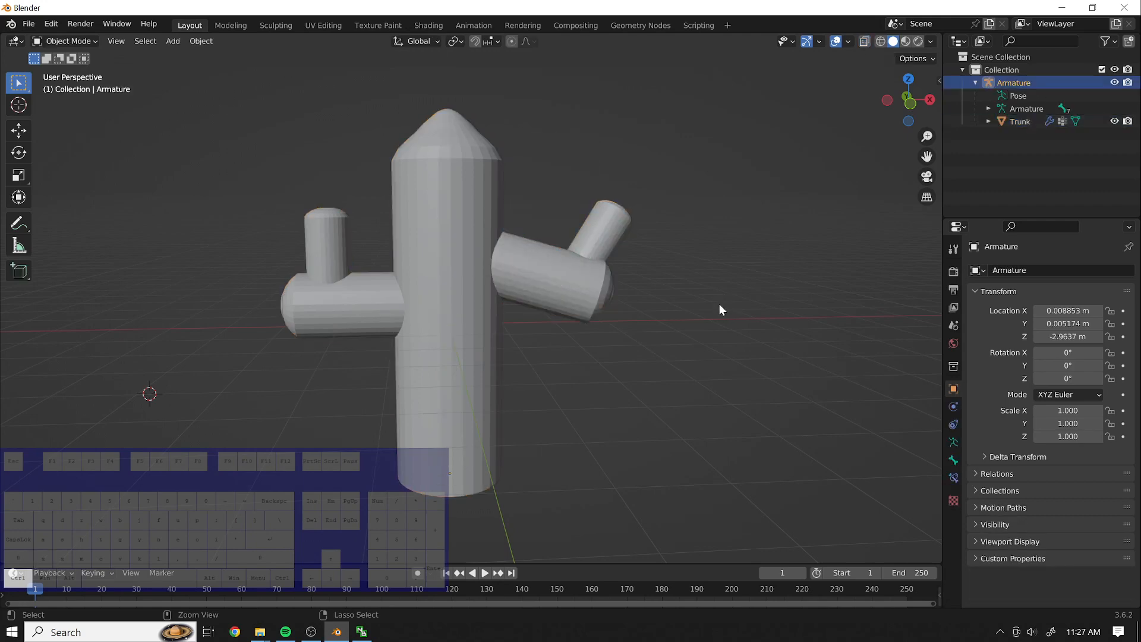
pyautogui.hotkey('ctrl', 'z')
pyautogui.hotkey('ctrl', 'shift', 'z')
pyautogui.hotkey('ctrl', 'z')
pyautogui.hotkey('ctrl', 'shift', 'z')
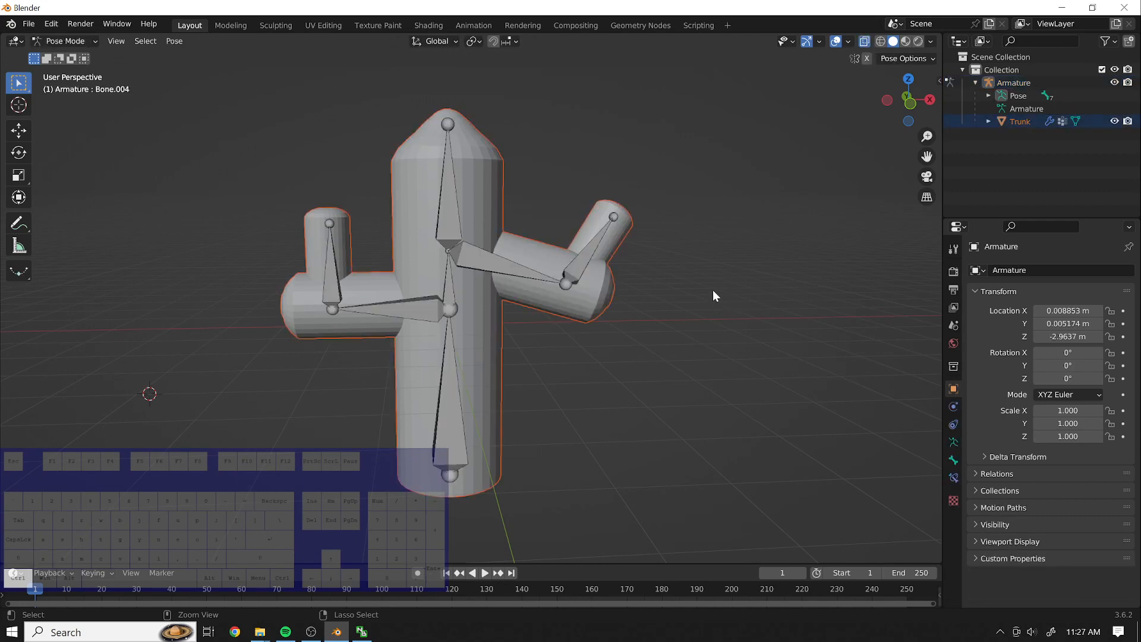
pyautogui.hotkey('ctrl', 'z')
pyautogui.hotkey('ctrl', 'shift', 'z')
pyautogui.hotkey('ctrl', 'z')
pyautogui.hotkey('ctrl', 'z')
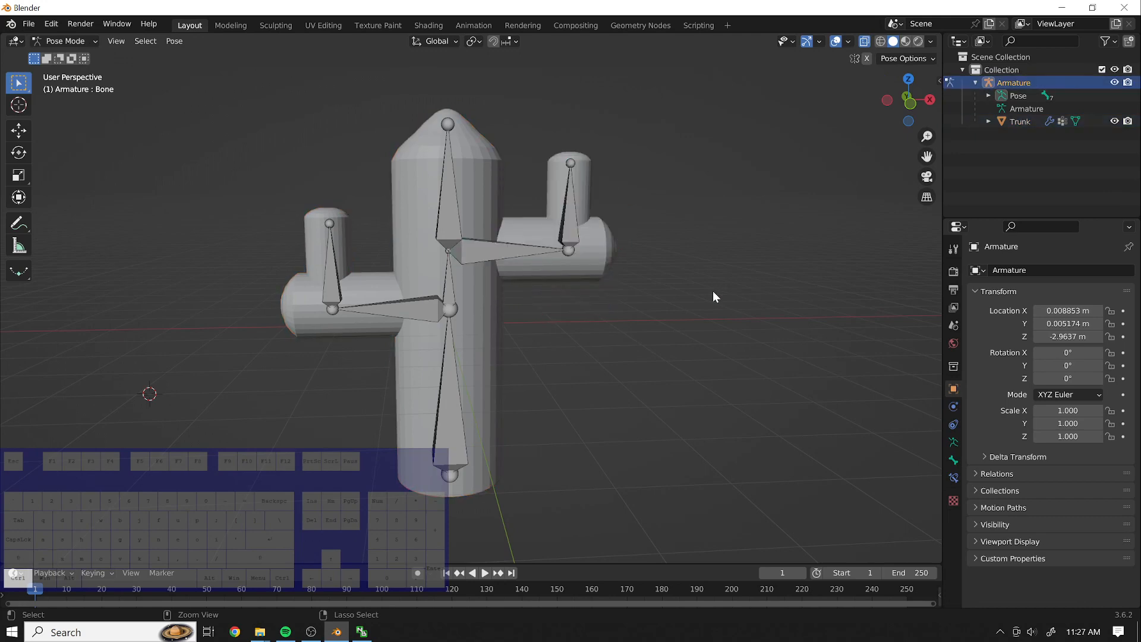